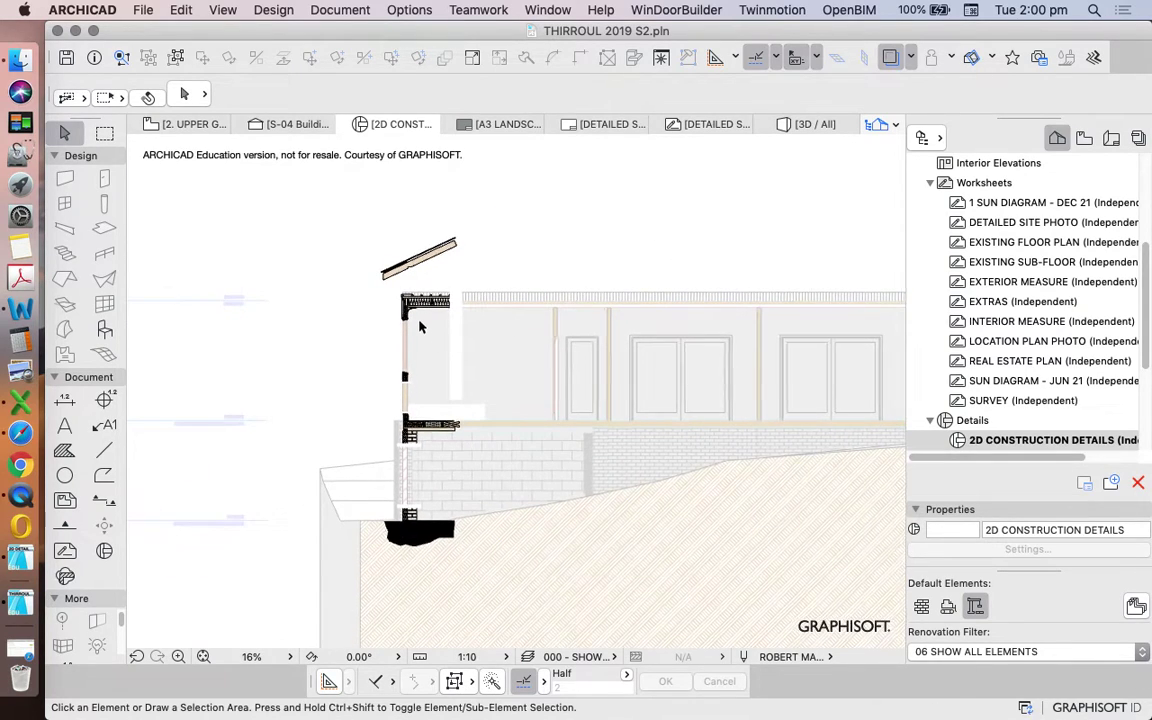
- Open each of the two S-04 building sections in turn to compare them
scroll(420, 323, up, 3)
scroll(423, 300, down, 5)
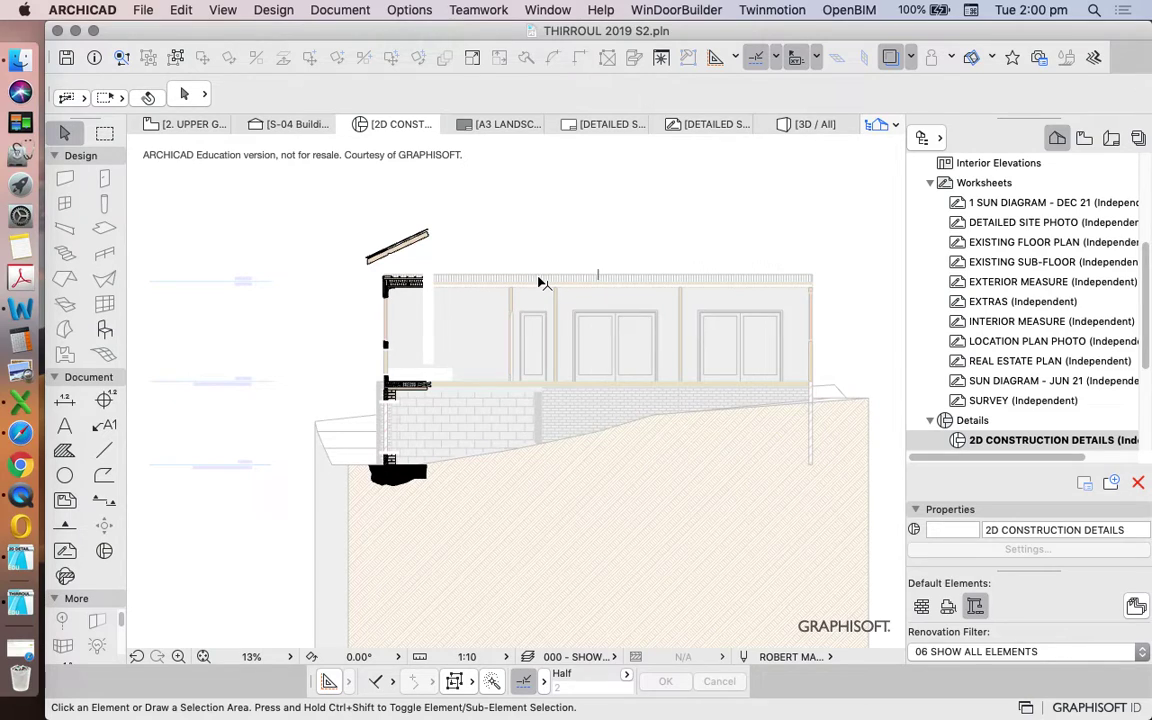
scroll(578, 321, down, 1)
click(1083, 140)
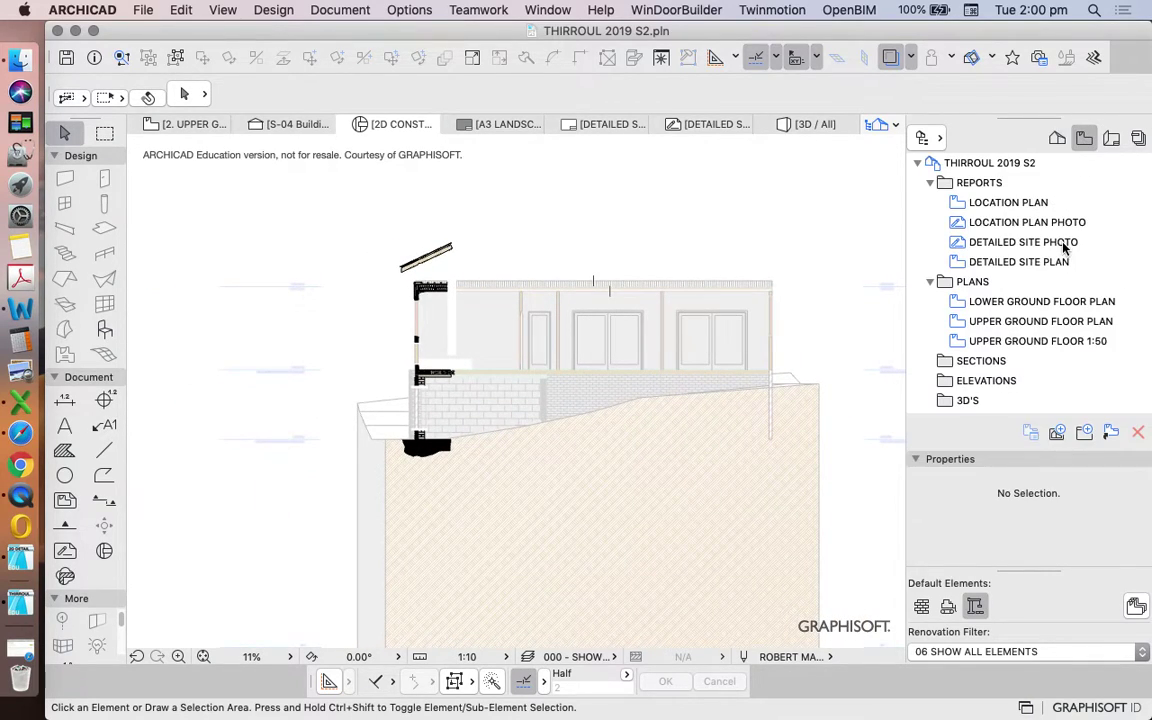
click(1057, 138)
scroll(1000, 290, up, 5)
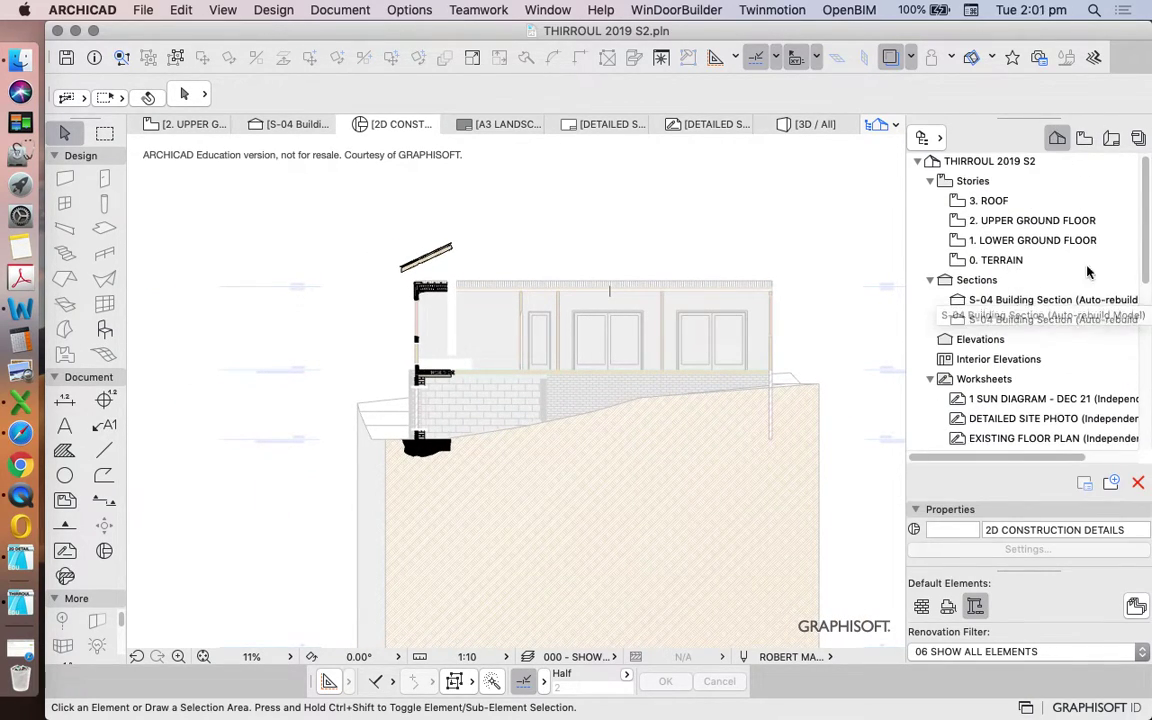
scroll(1025, 383, down, 1)
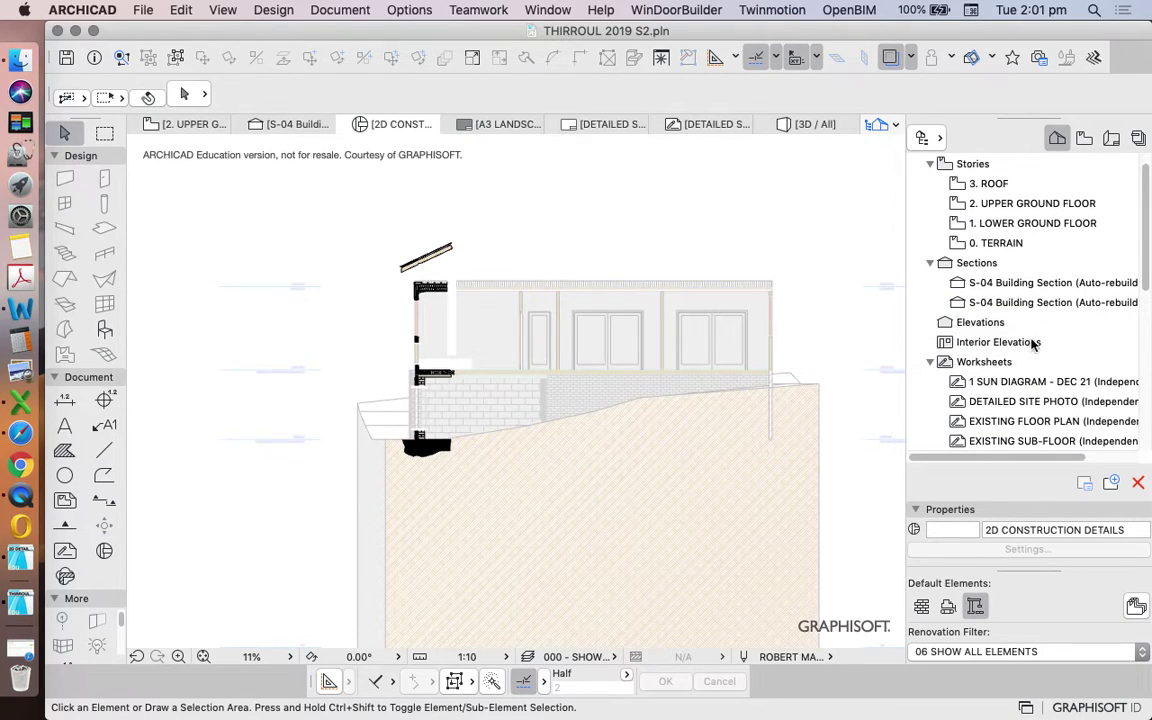
click(1008, 285)
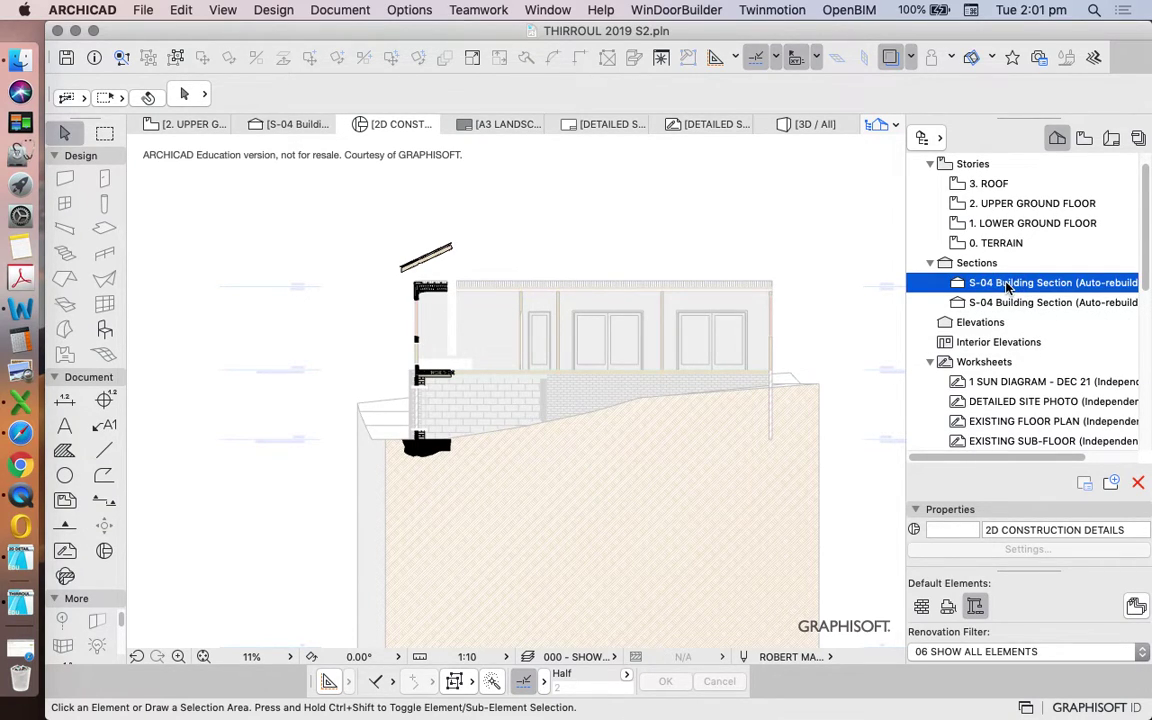
double_click(1008, 285)
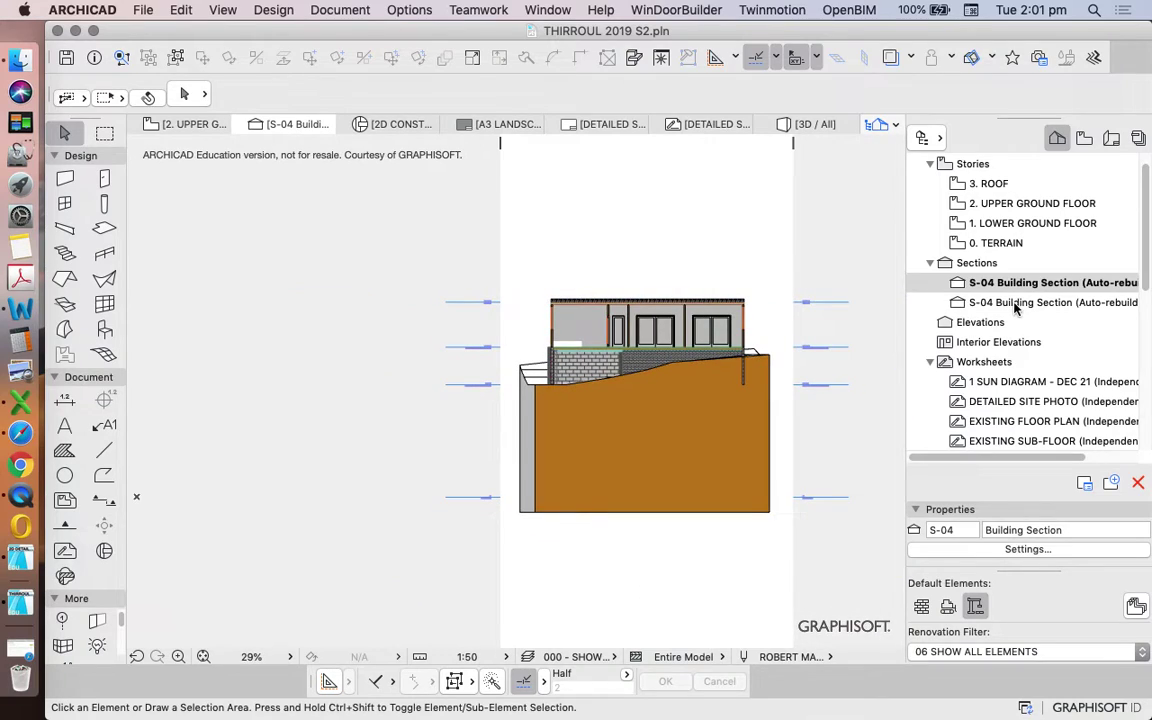
double_click(950, 302)
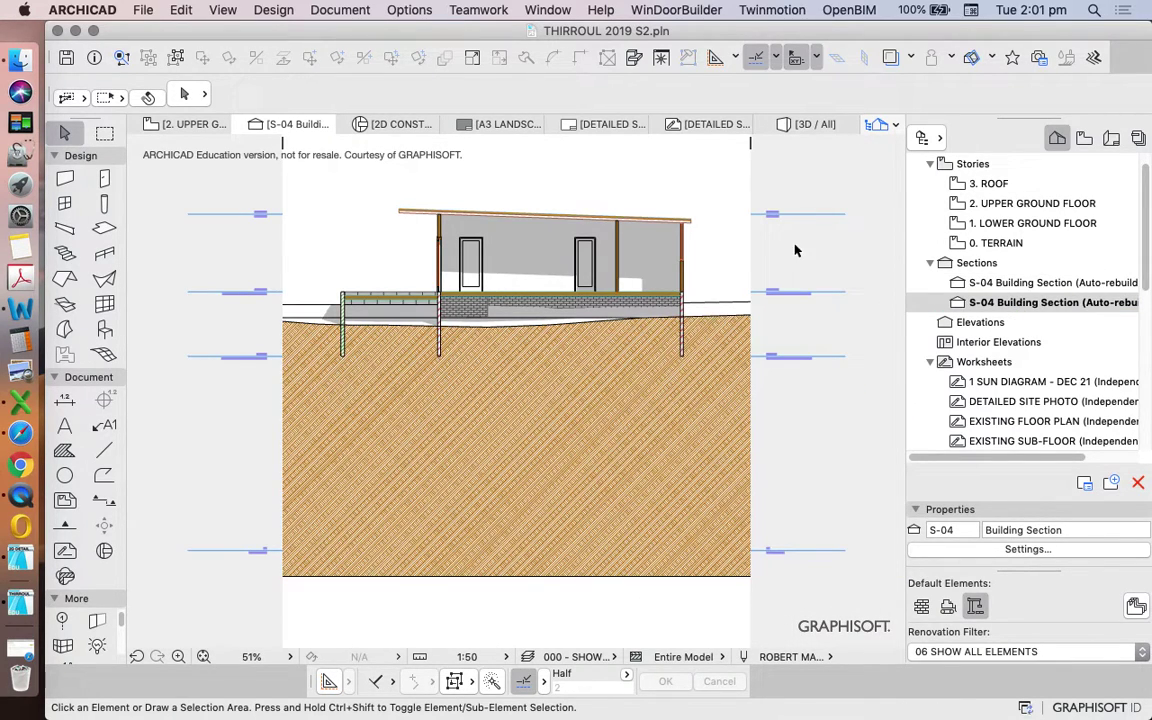
- Return to the 2D CONSTRUCTION DETAILS drawing and view its full extent
scroll(987, 302, down, 6)
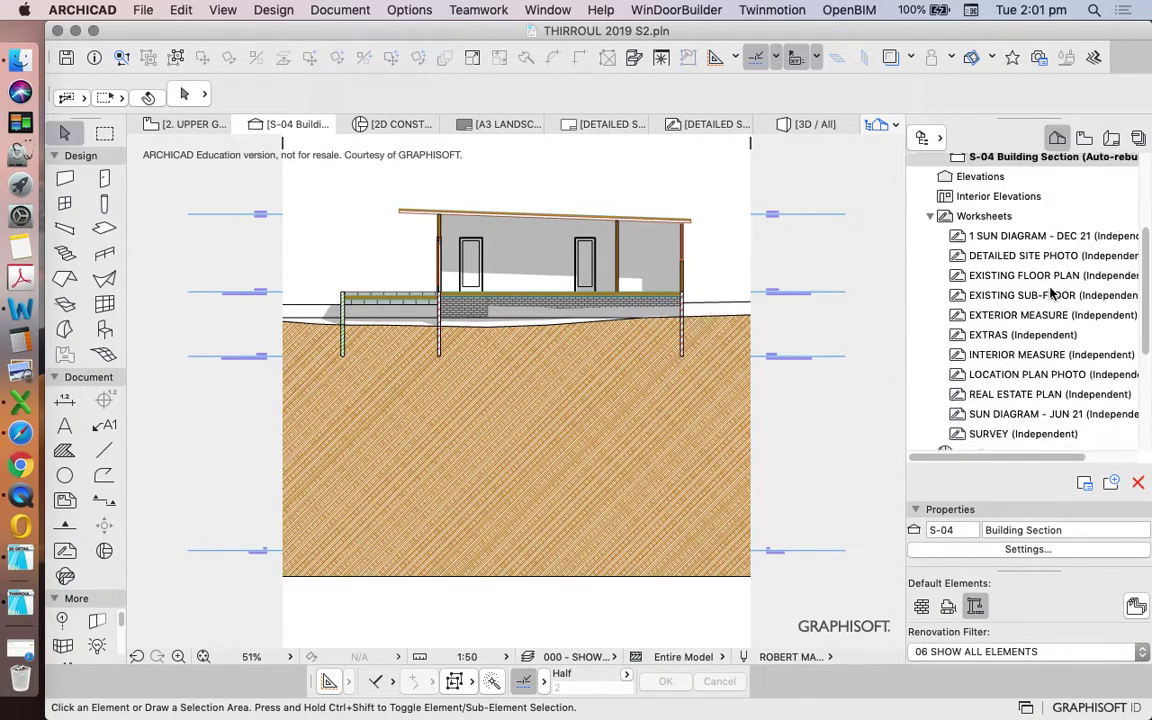
click(1027, 376)
double_click(1027, 376)
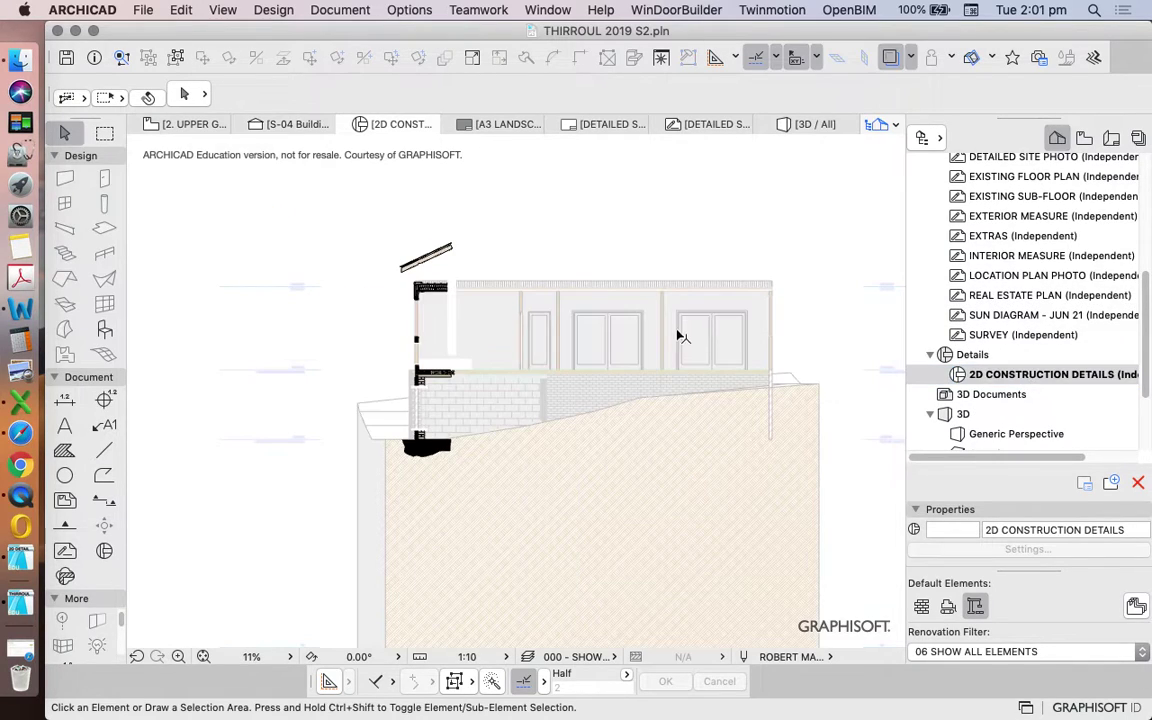
scroll(481, 332, down, 5)
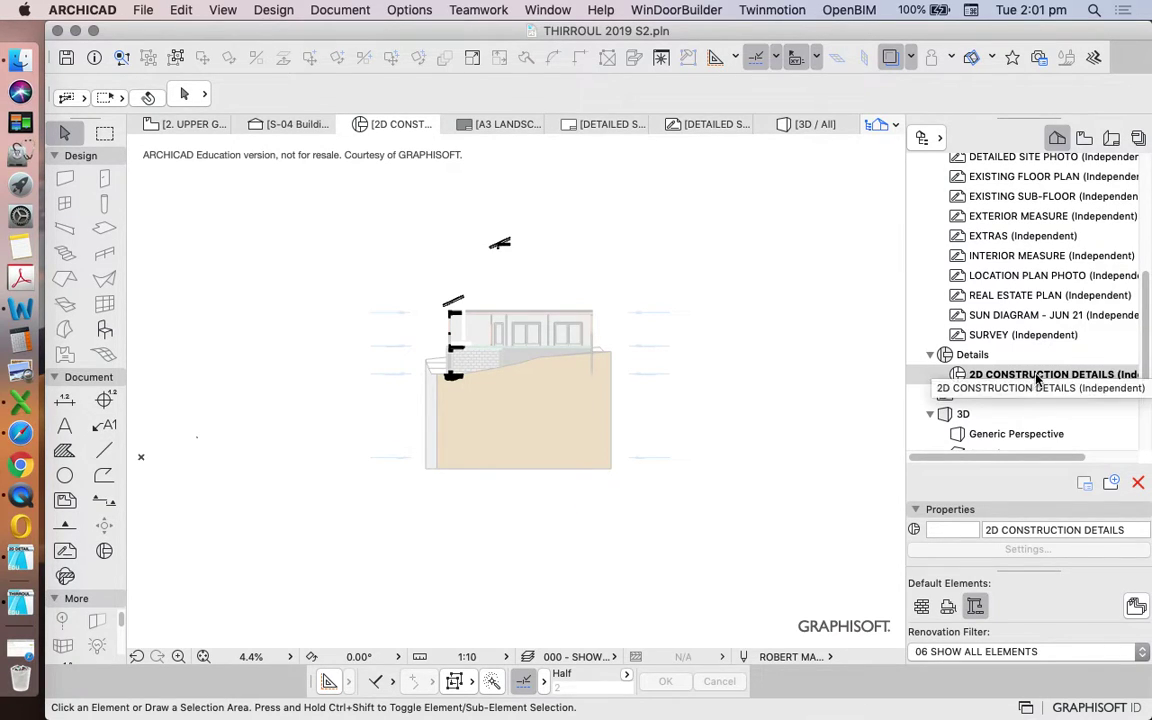
- Show the second S-04 building section as the trace reference behind the construction details
scroll(1057, 383, up, 3)
scroll(1057, 360, down, 3)
scroll(1064, 330, up, 5)
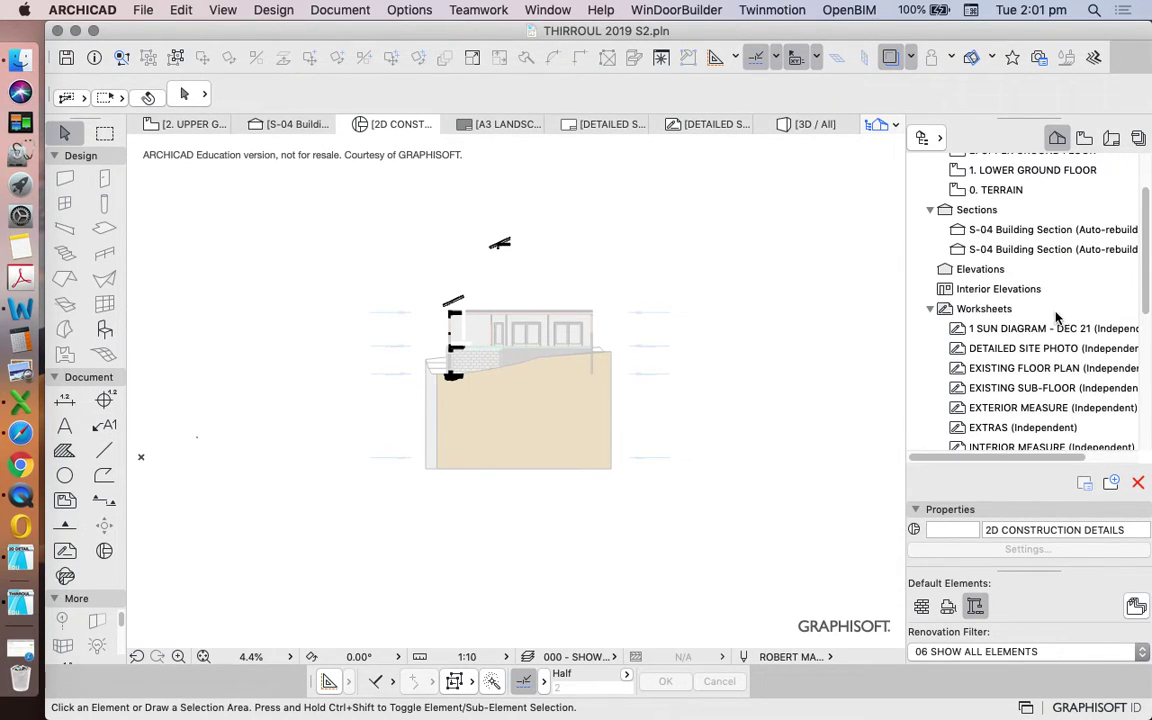
right_click(1035, 250)
click(962, 365)
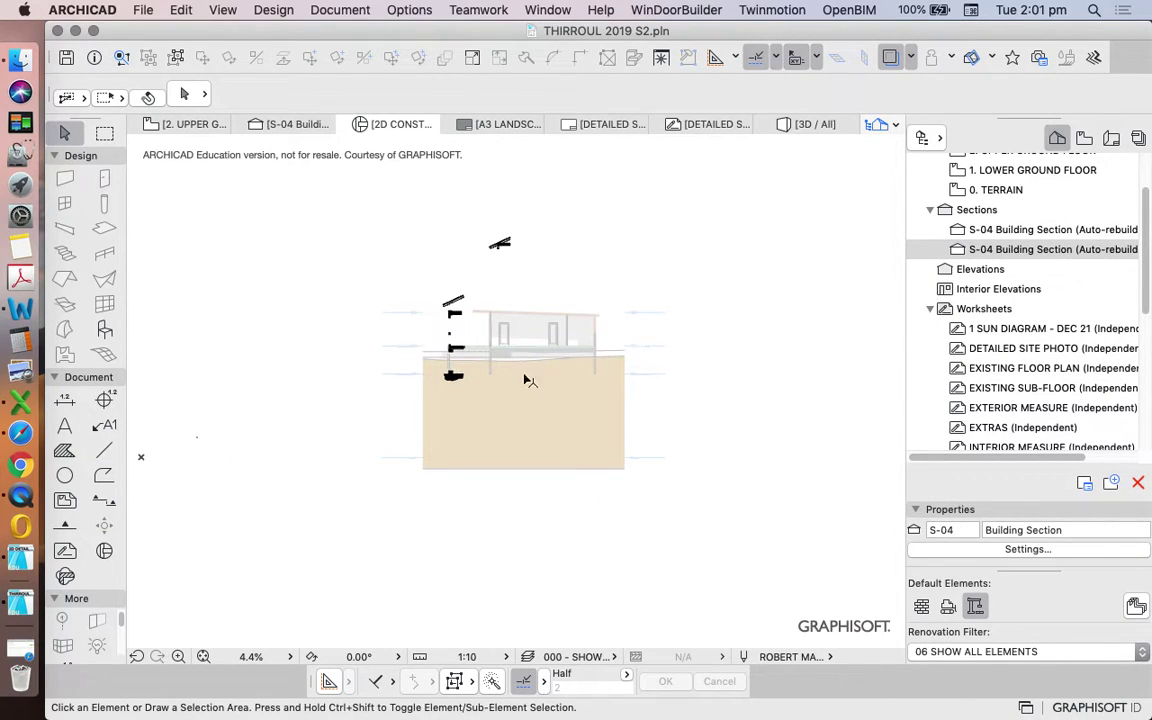
- Drag a copy of the complete roof-edge and wall-head detail next to the traced section's outer wall, under its sloping roof
scroll(429, 334, up, 4)
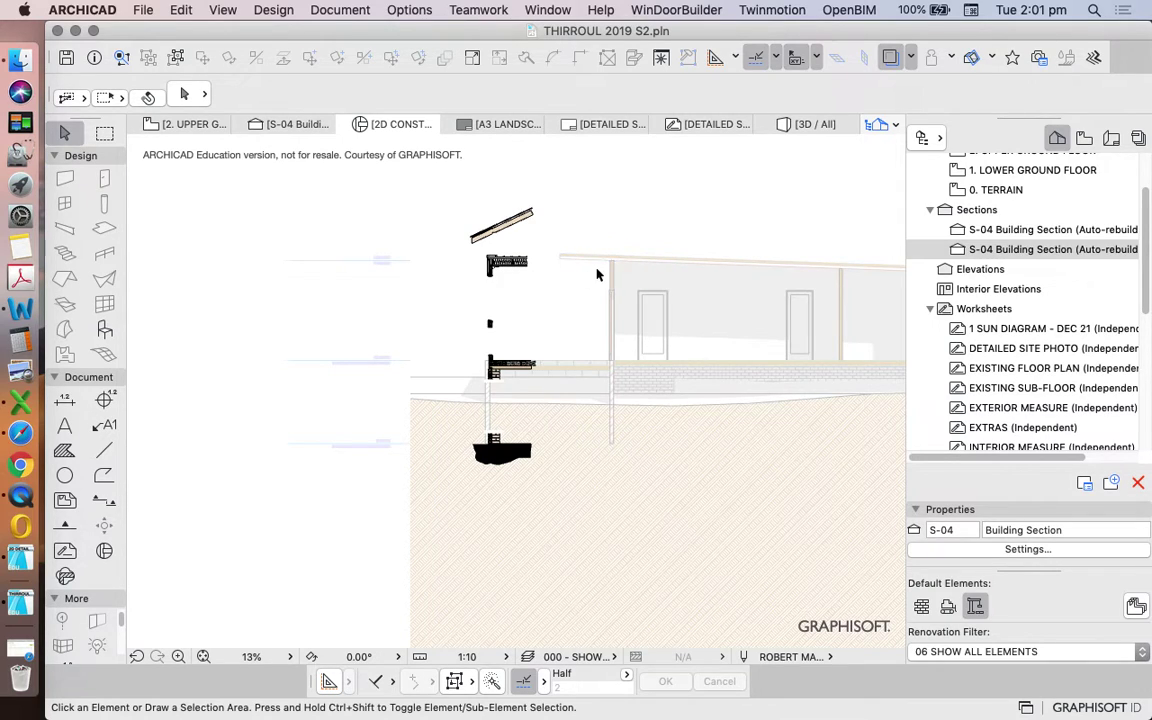
scroll(598, 265, up, 3)
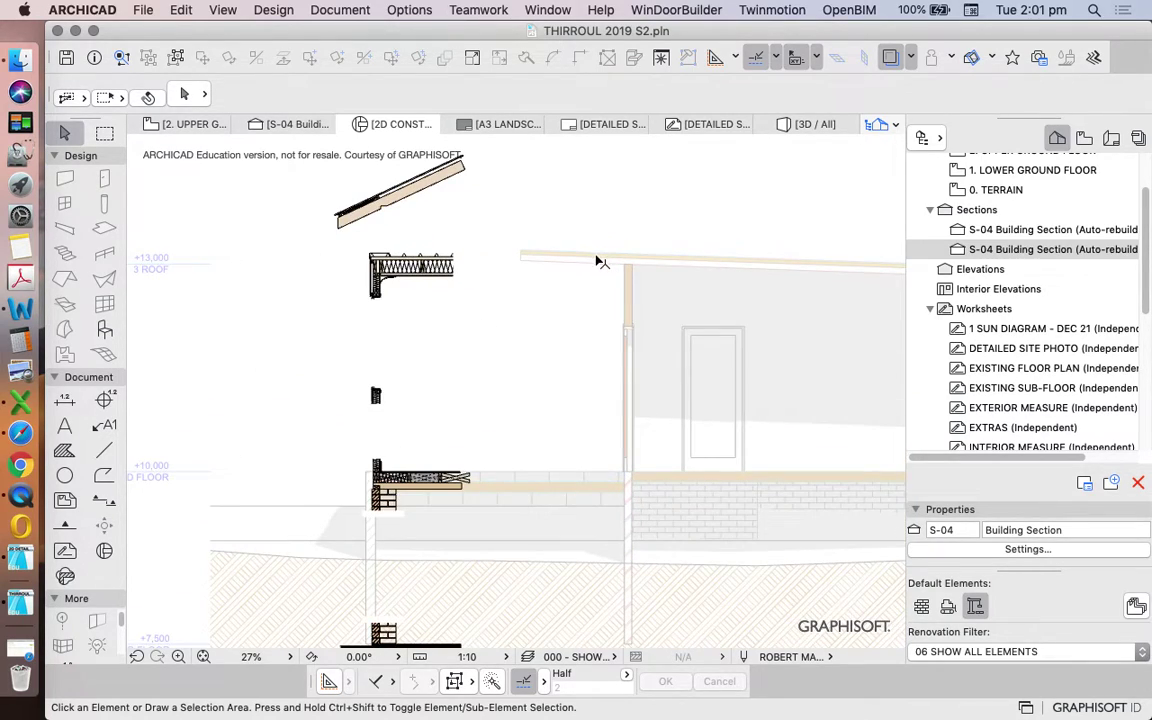
click(597, 259)
scroll(445, 260, up, 4)
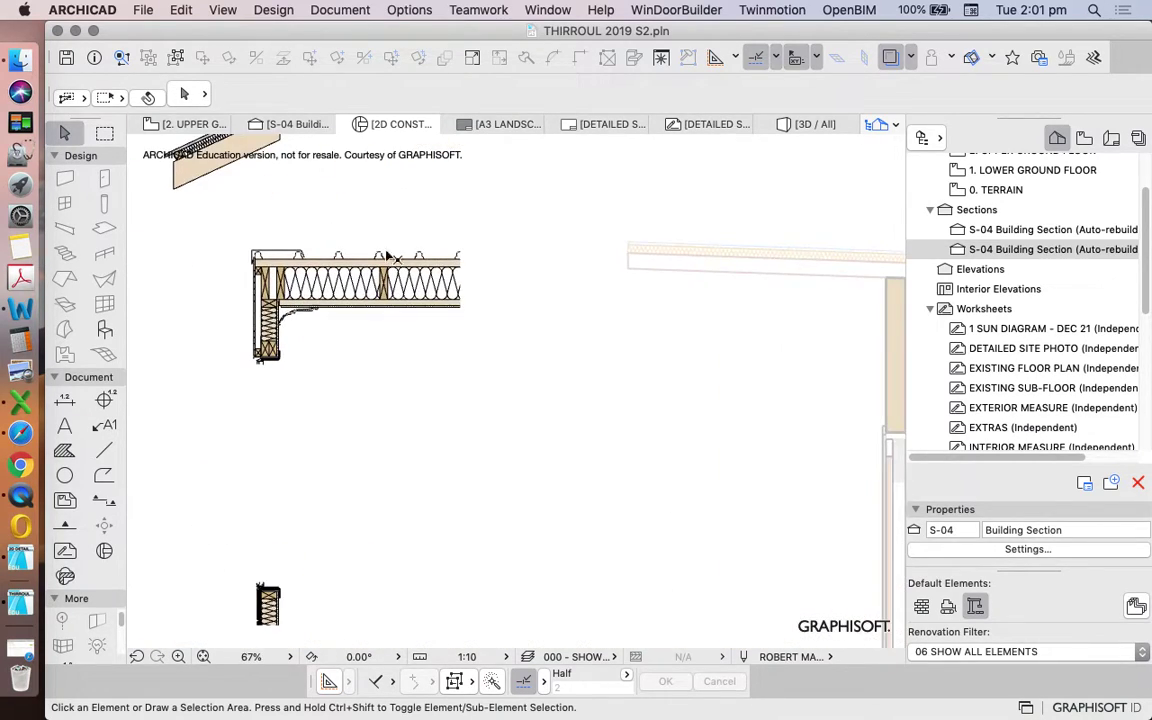
drag(250, 248, 530, 395)
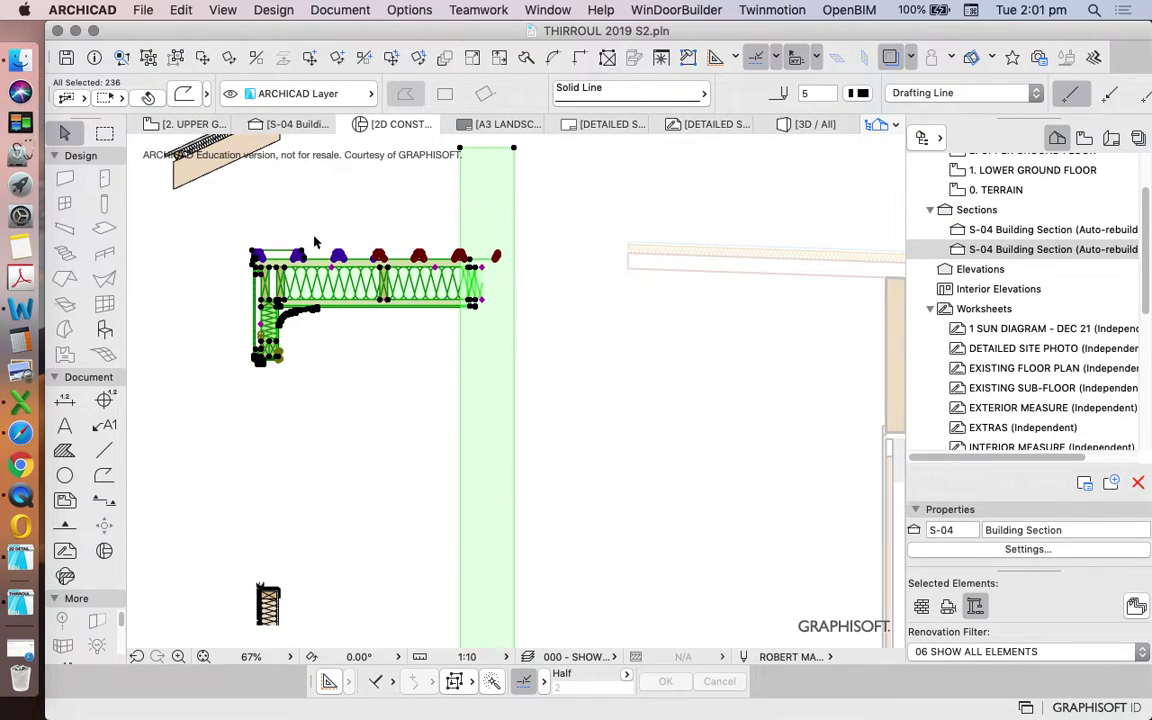
click(204, 219)
drag(204, 219, 398, 375)
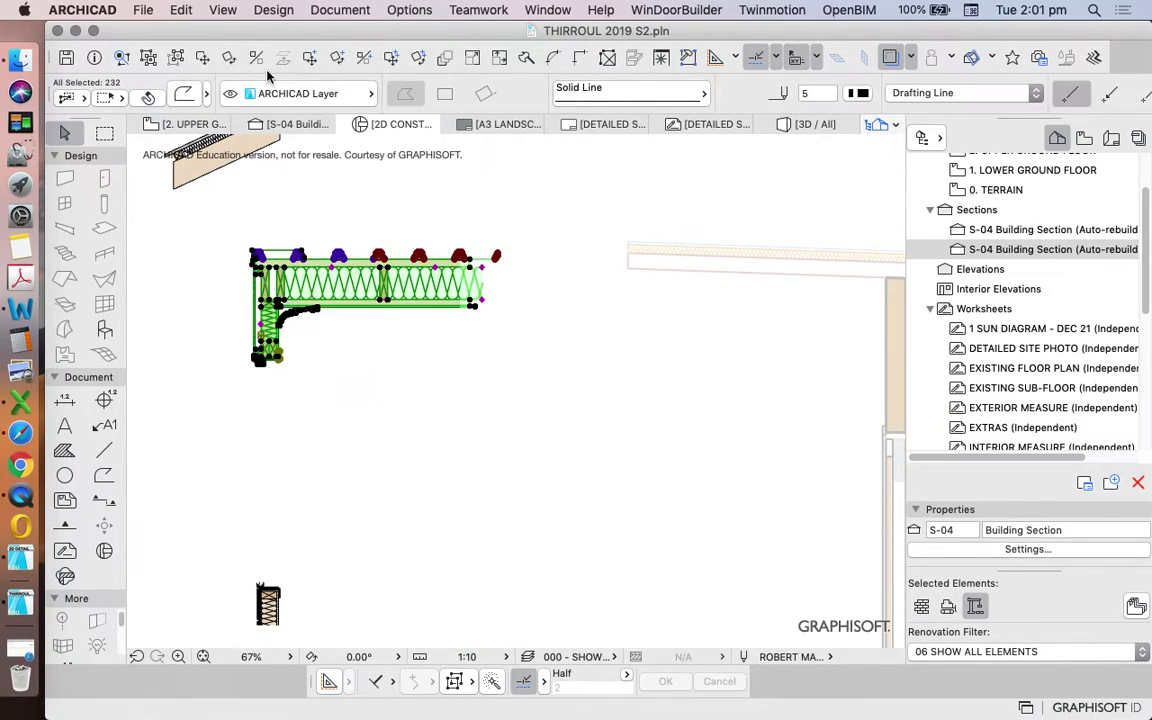
key(super+d)
scroll(294, 330, up, 5)
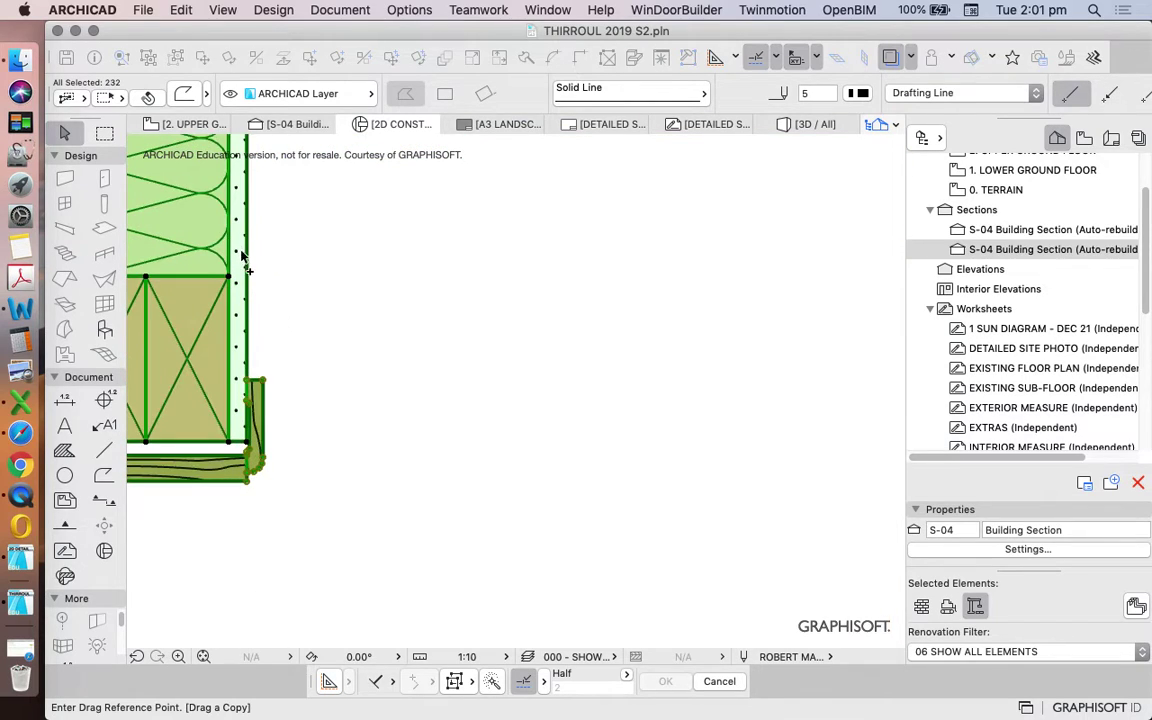
scroll(262, 300, down, 5)
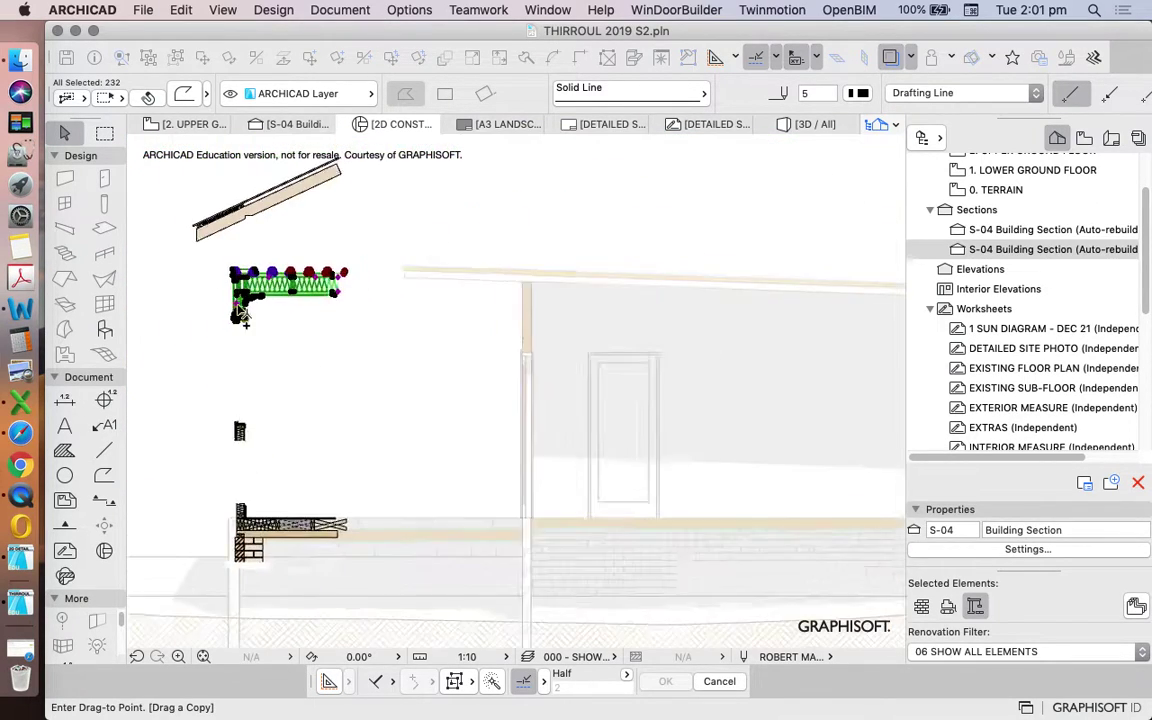
scroll(476, 334, up, 6)
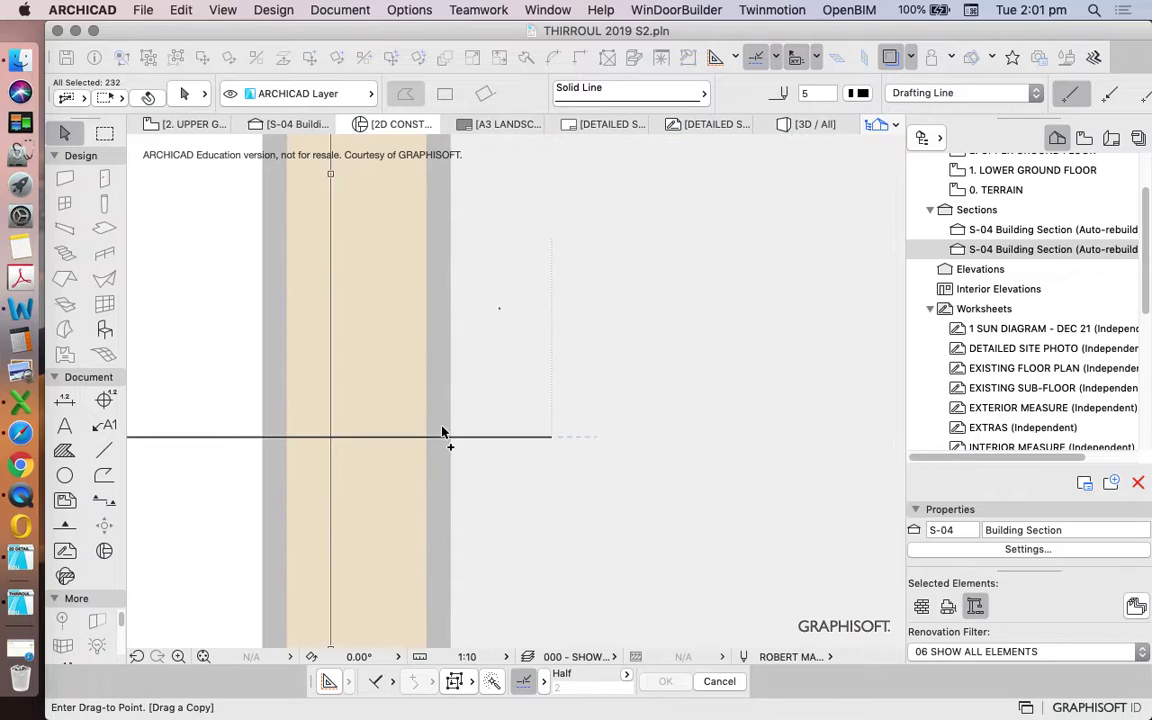
scroll(460, 446, down, 3)
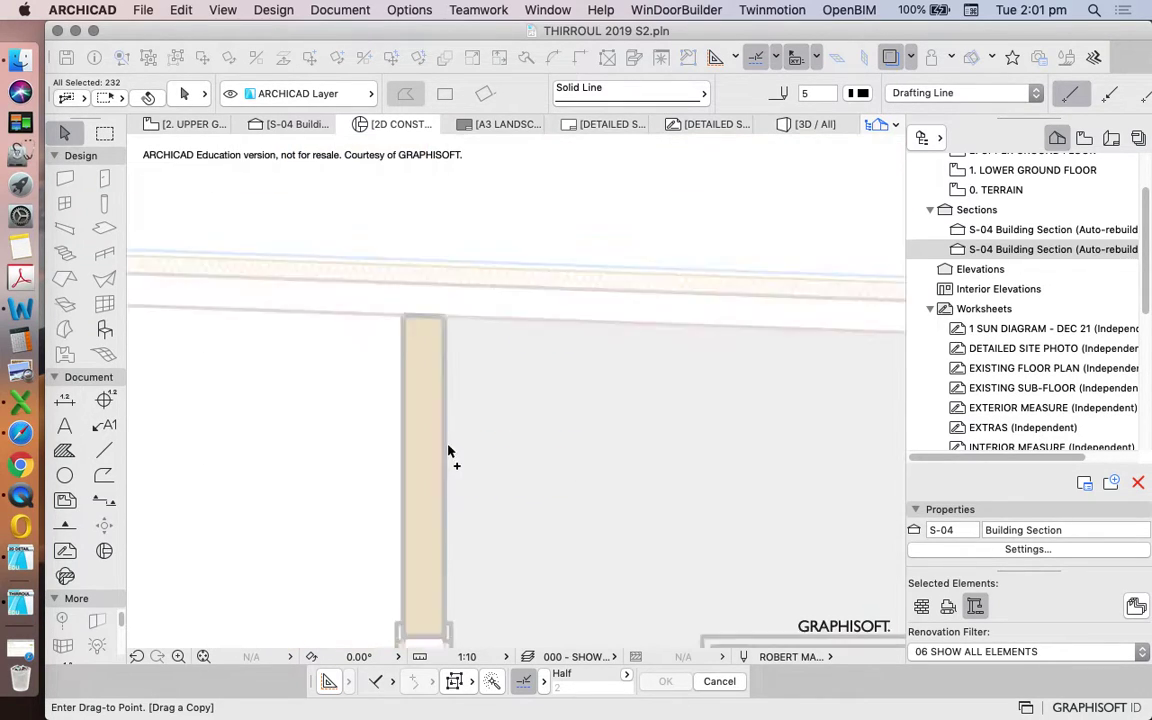
click(536, 406)
click(505, 263)
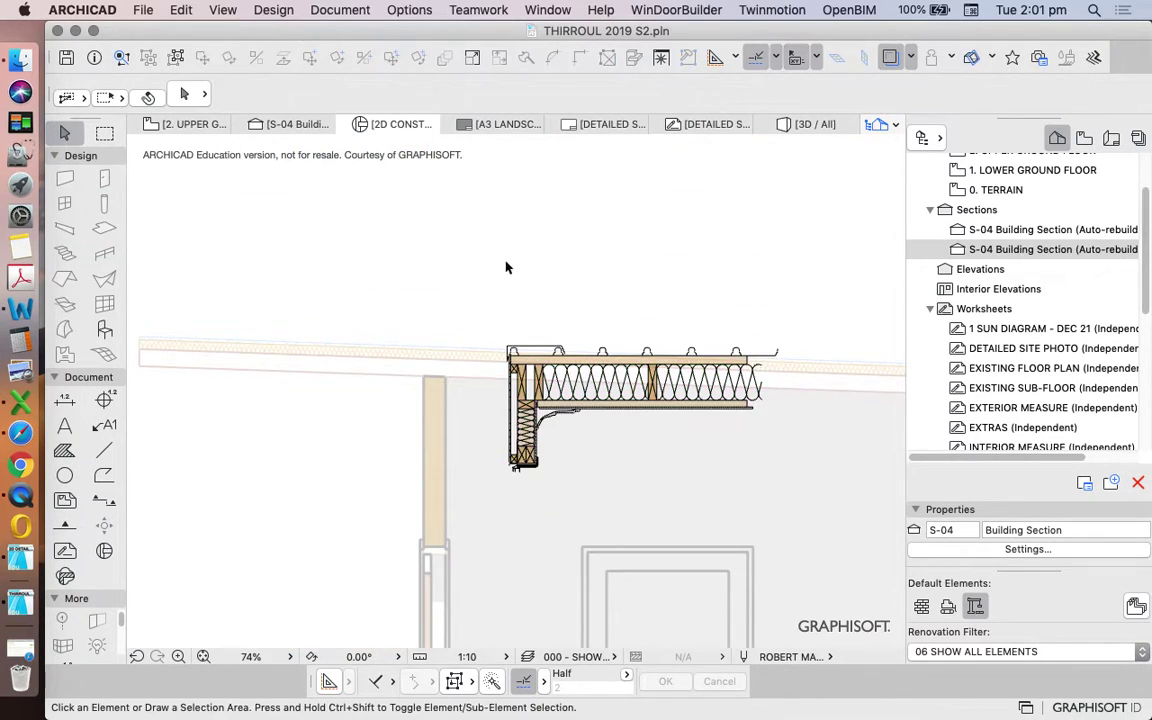
- Move the whole copied roof-edge detail horizontally about 480 mm, aligning its inner lining face with the traced wall's inside face
right_click(520, 256)
click(601, 316)
click(450, 239)
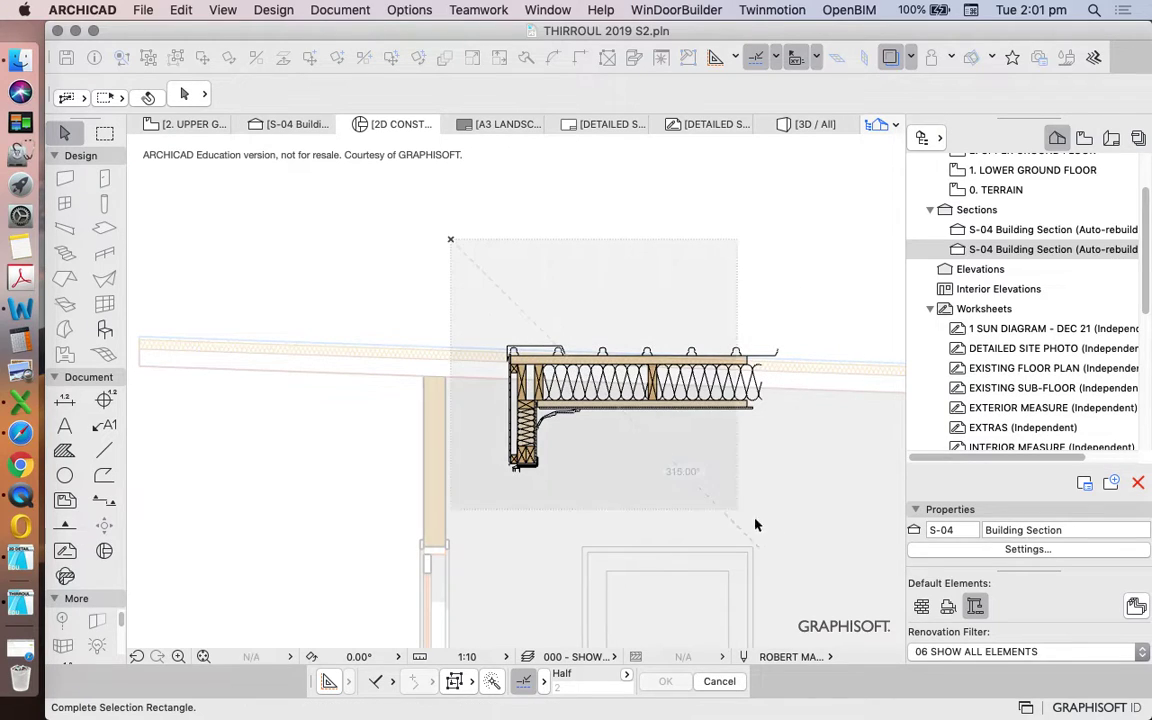
click(797, 507)
right_click(505, 181)
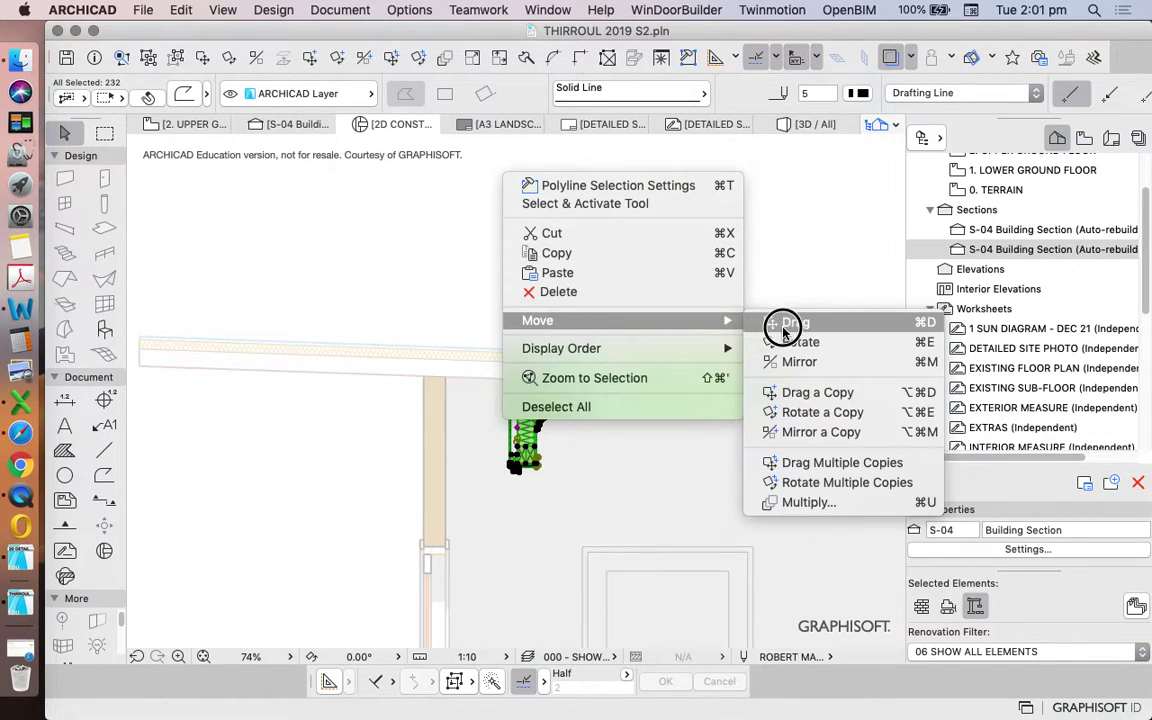
click(774, 319)
scroll(465, 460, up, 5)
scroll(565, 440, up, 4)
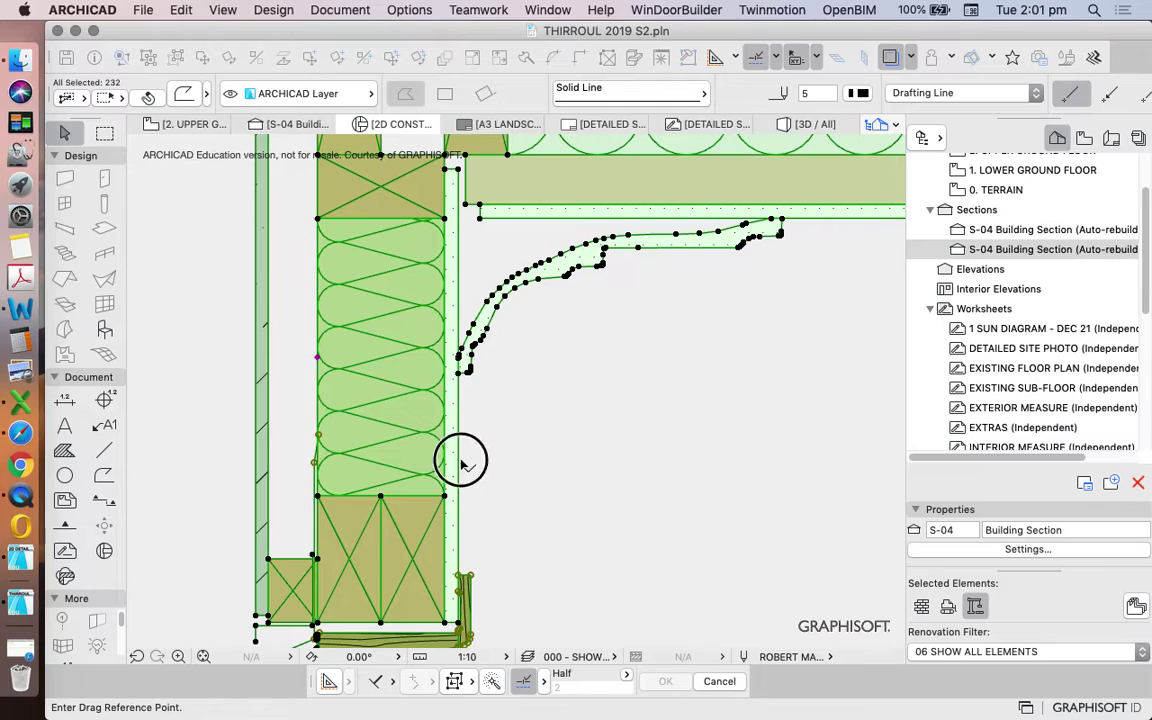
click(459, 461)
scroll(378, 458, down, 3)
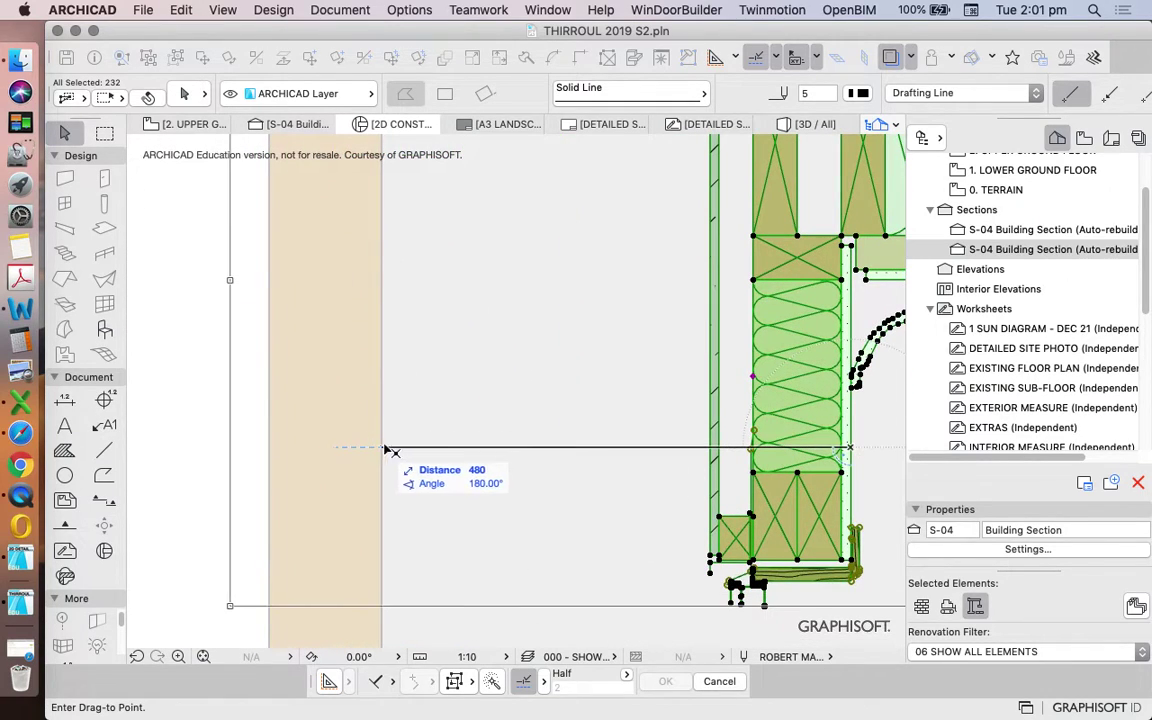
click(392, 455)
scroll(465, 450, down, 4)
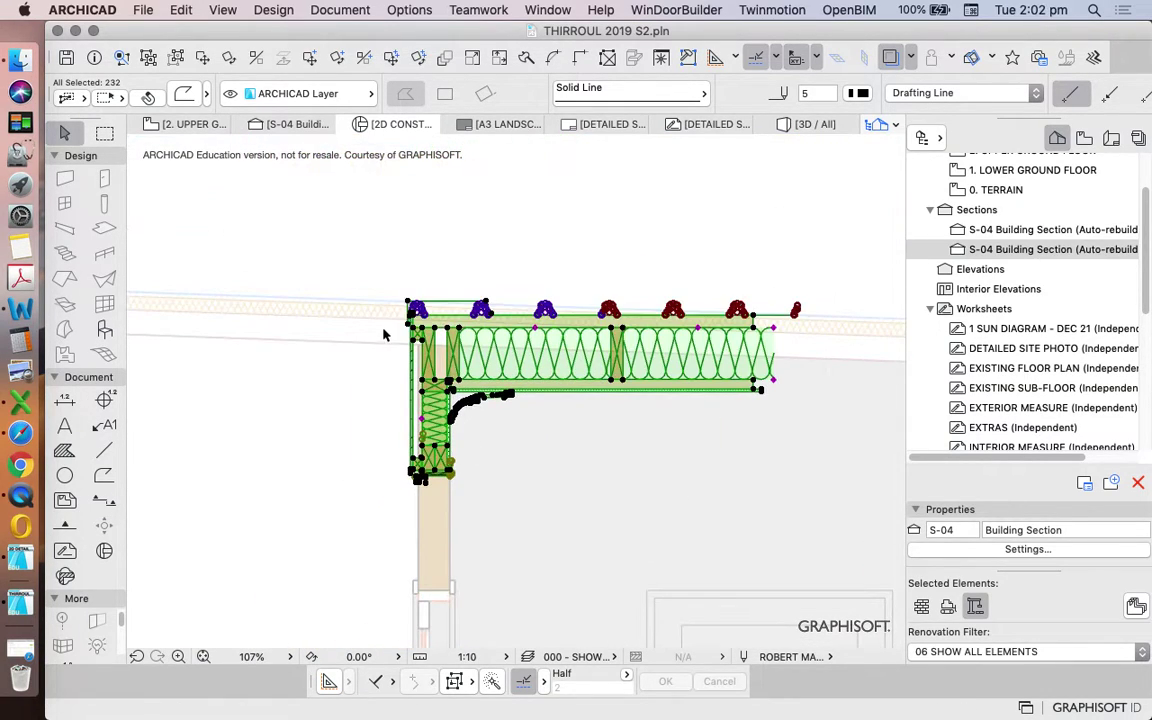
click(424, 231)
- Examine how the copied roof-edge detail fits the traced wall and sloping roof, comparing it with the trace reference off and on
scroll(391, 437, up, 8)
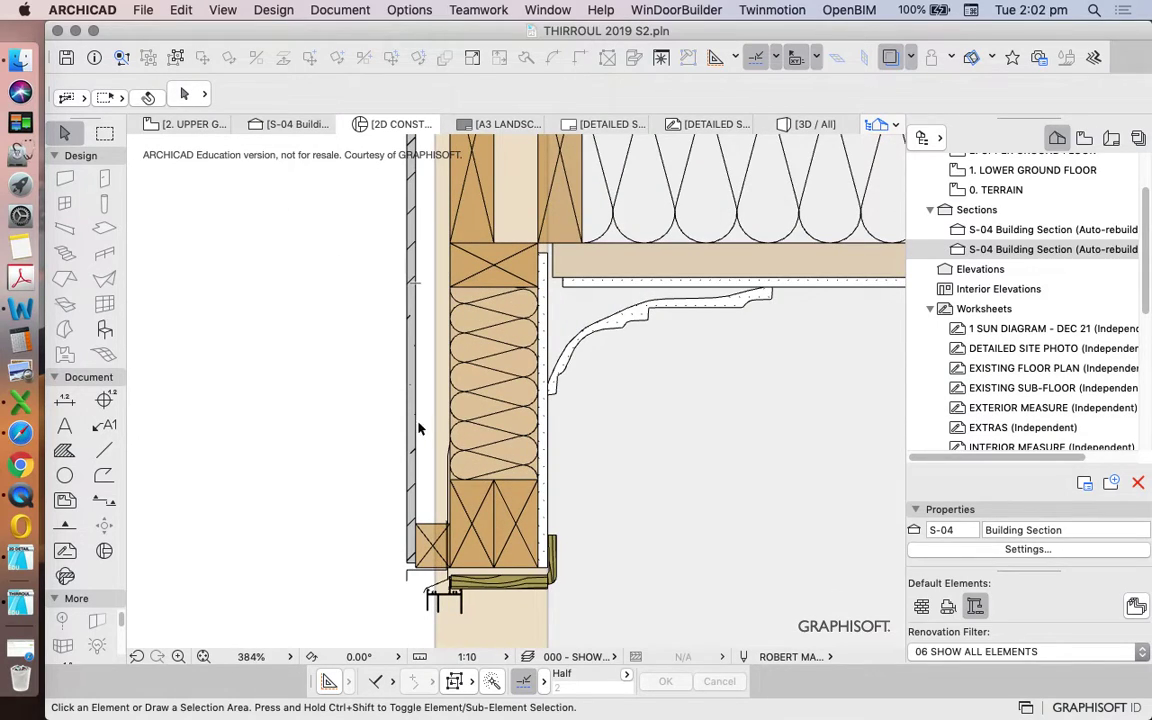
scroll(426, 427, down, 2)
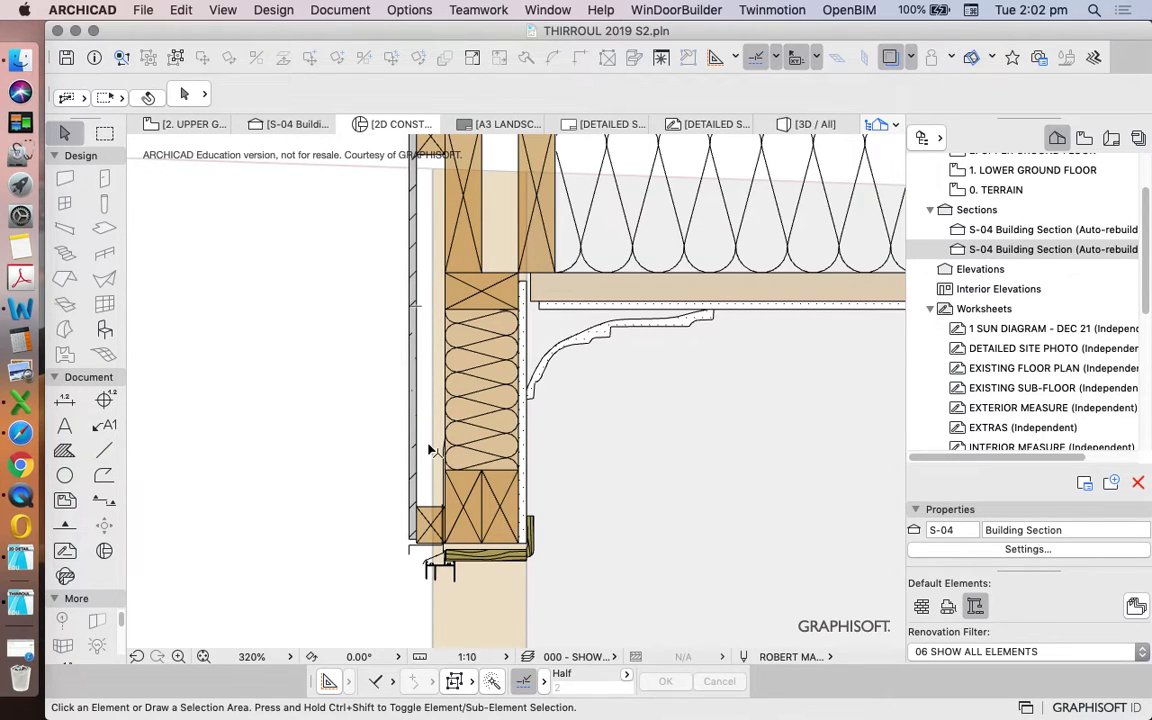
scroll(427, 514, up, 8)
scroll(500, 390, down, 12)
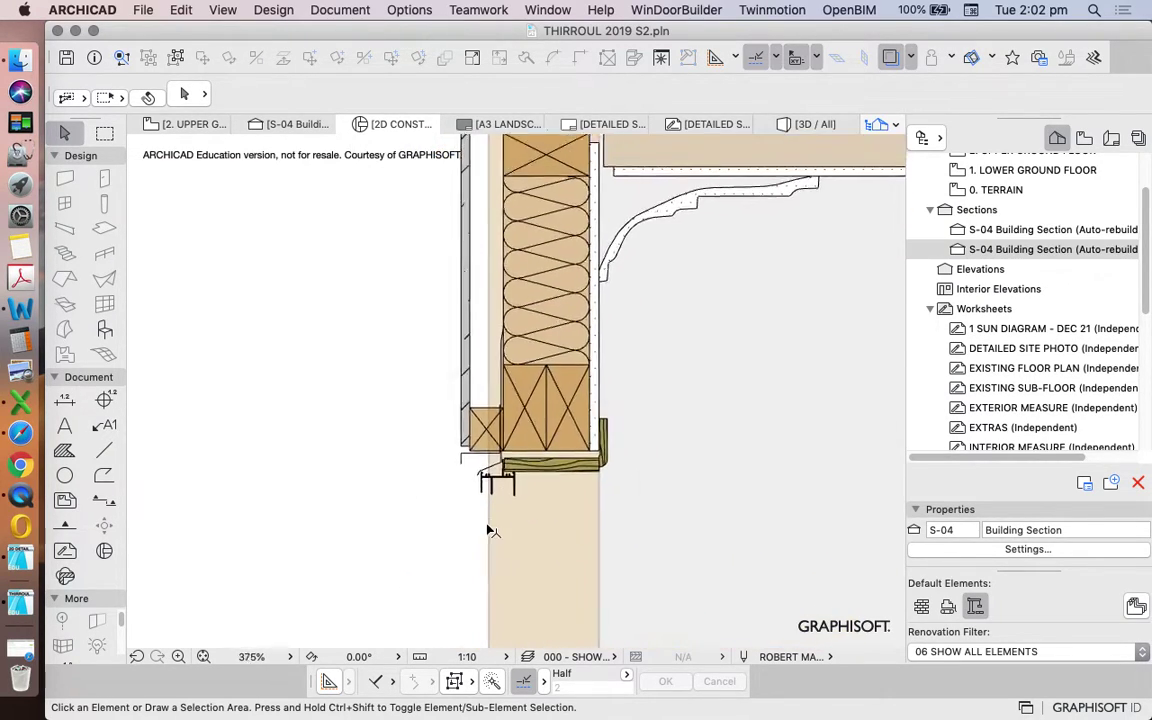
scroll(728, 203, down, 6)
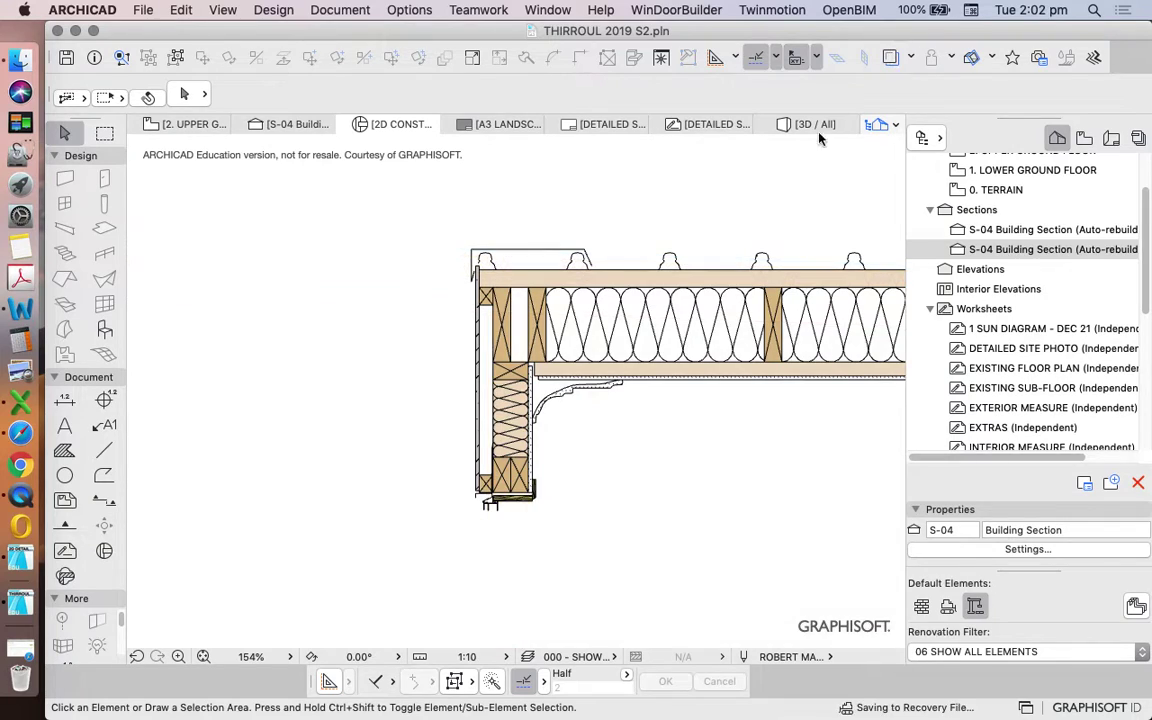
click(890, 60)
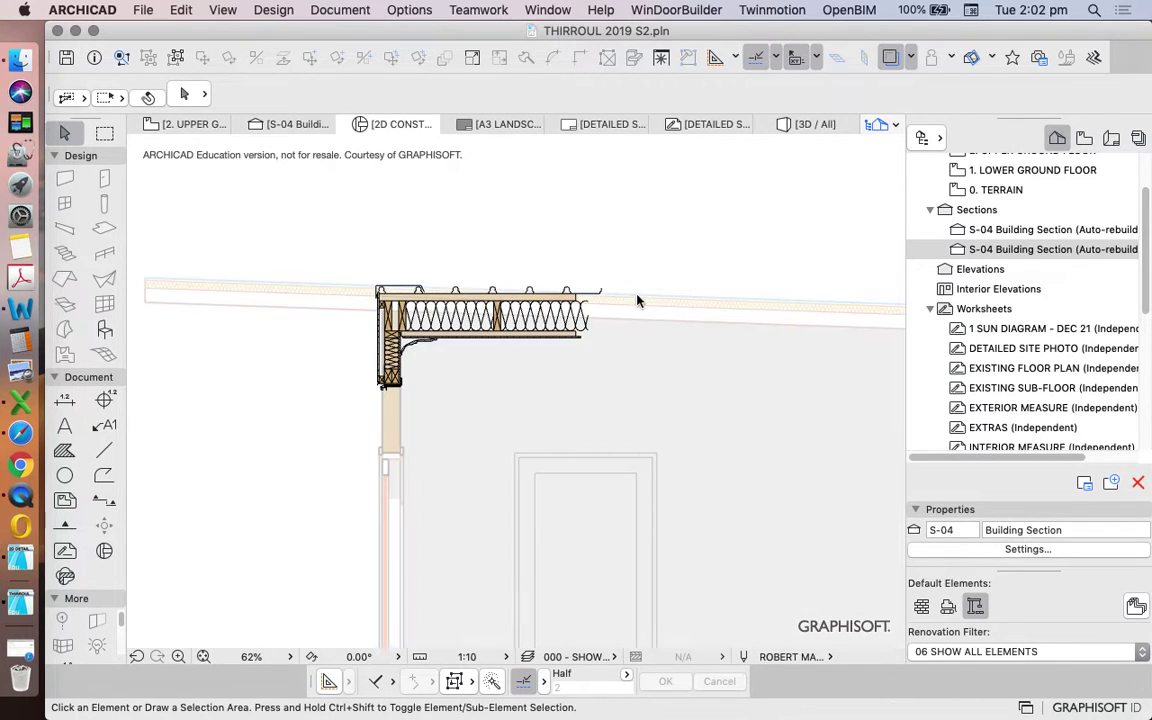
scroll(700, 333, down, 2)
scroll(430, 345, up, 7)
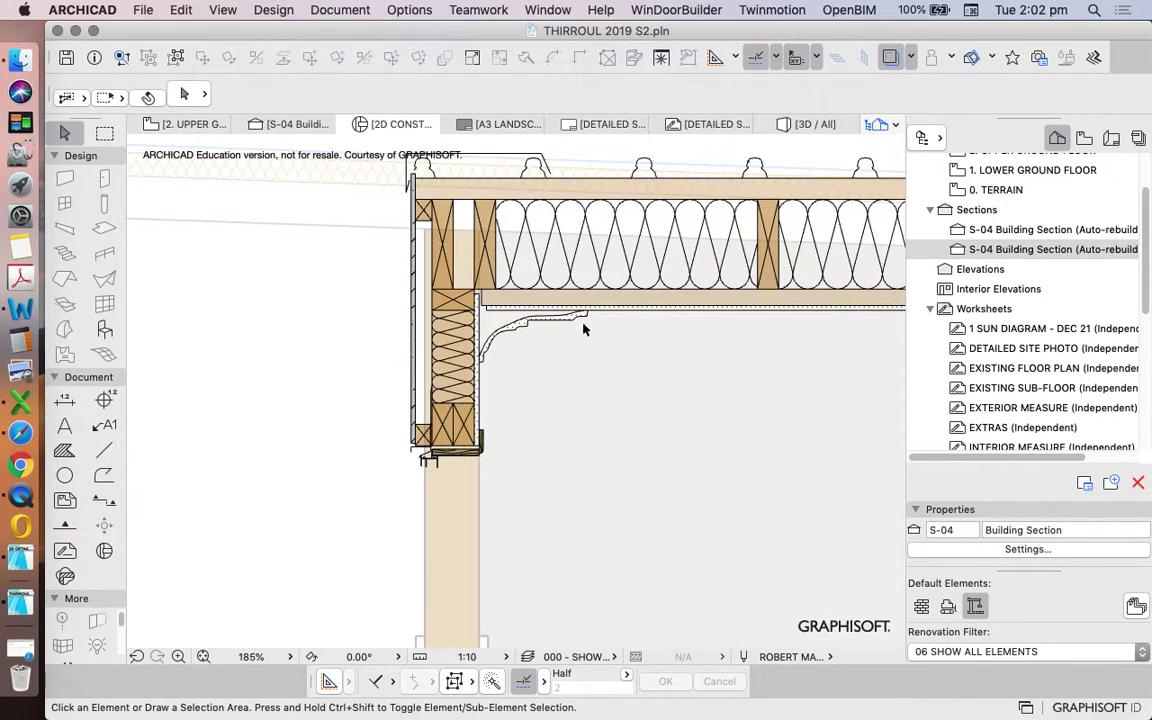
scroll(600, 327, down, 6)
scroll(640, 305, up, 4)
scroll(497, 328, up, 1)
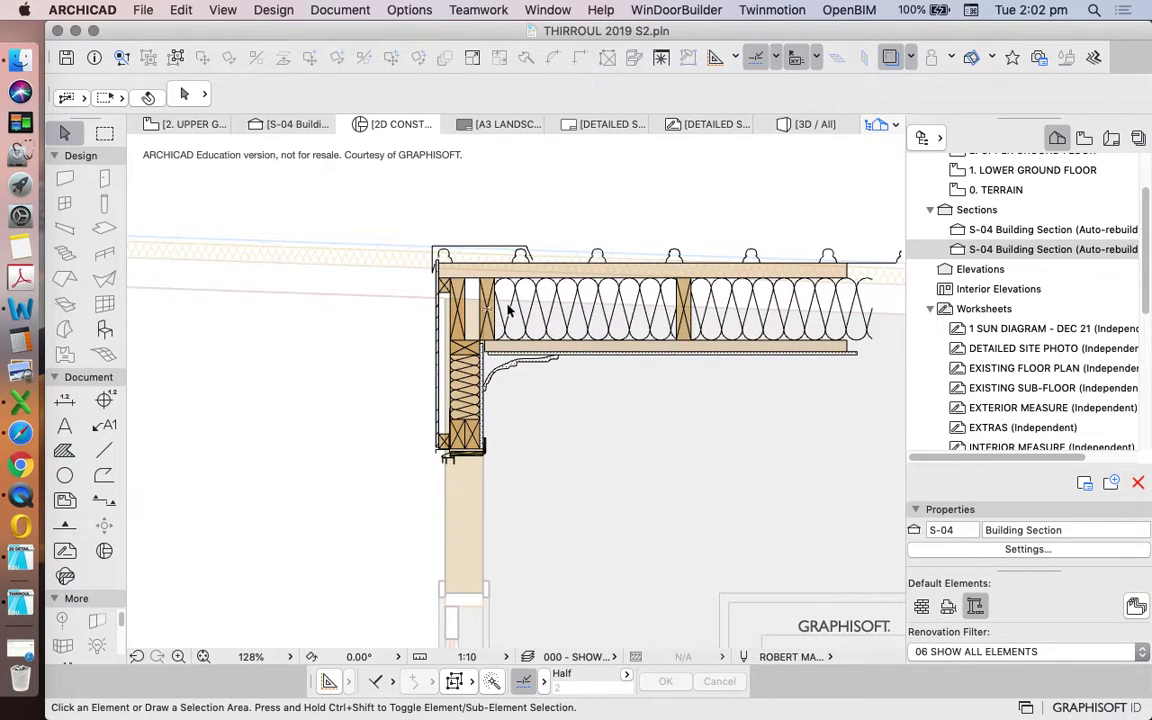
scroll(475, 345, down, 4)
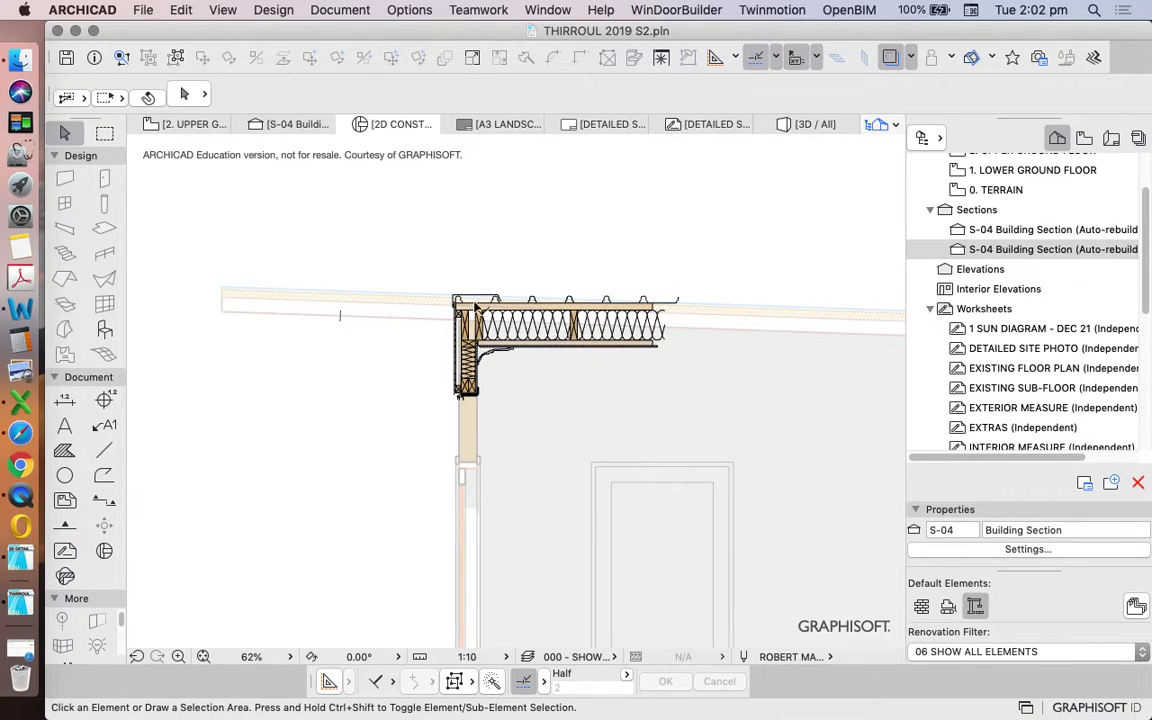
- Move the whole copied roof-edge detail up about 127 mm, bringing its wall top plate level with the traced roof's underside
drag(399, 240, 758, 429)
right_click(417, 214)
mouse_move(697, 352)
click(712, 373)
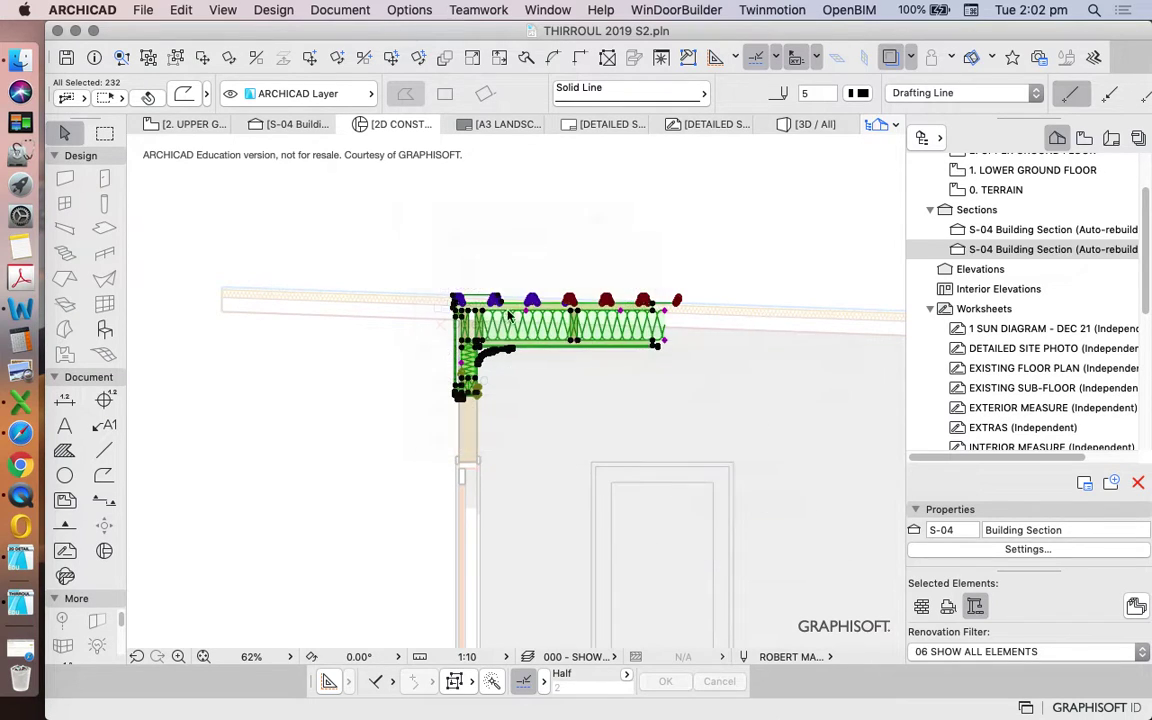
scroll(436, 328, up, 5)
scroll(506, 311, up, 4)
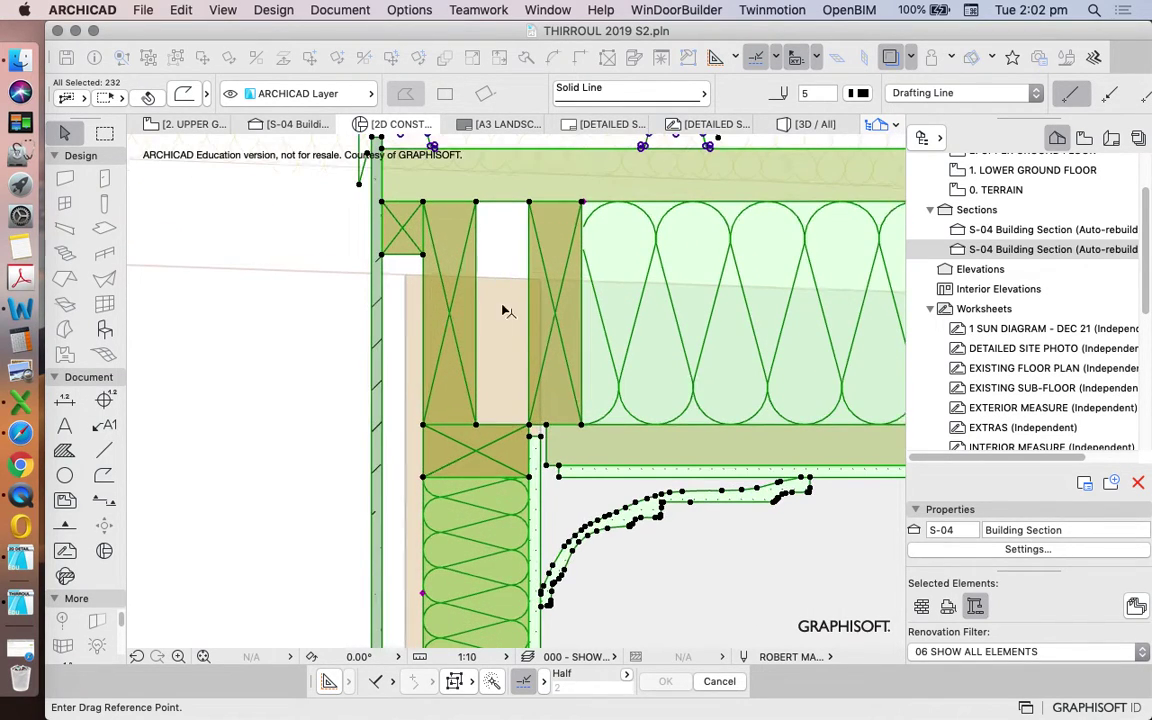
click(424, 428)
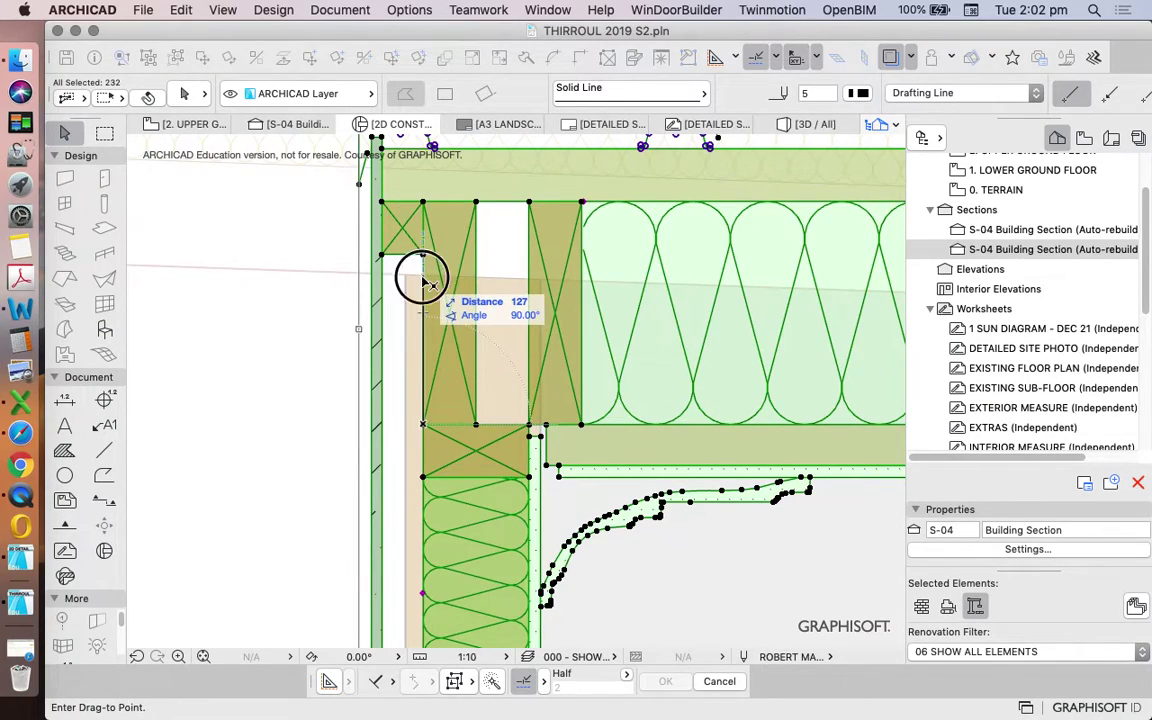
click(424, 284)
scroll(424, 290, down, 3)
scroll(427, 320, up, 5)
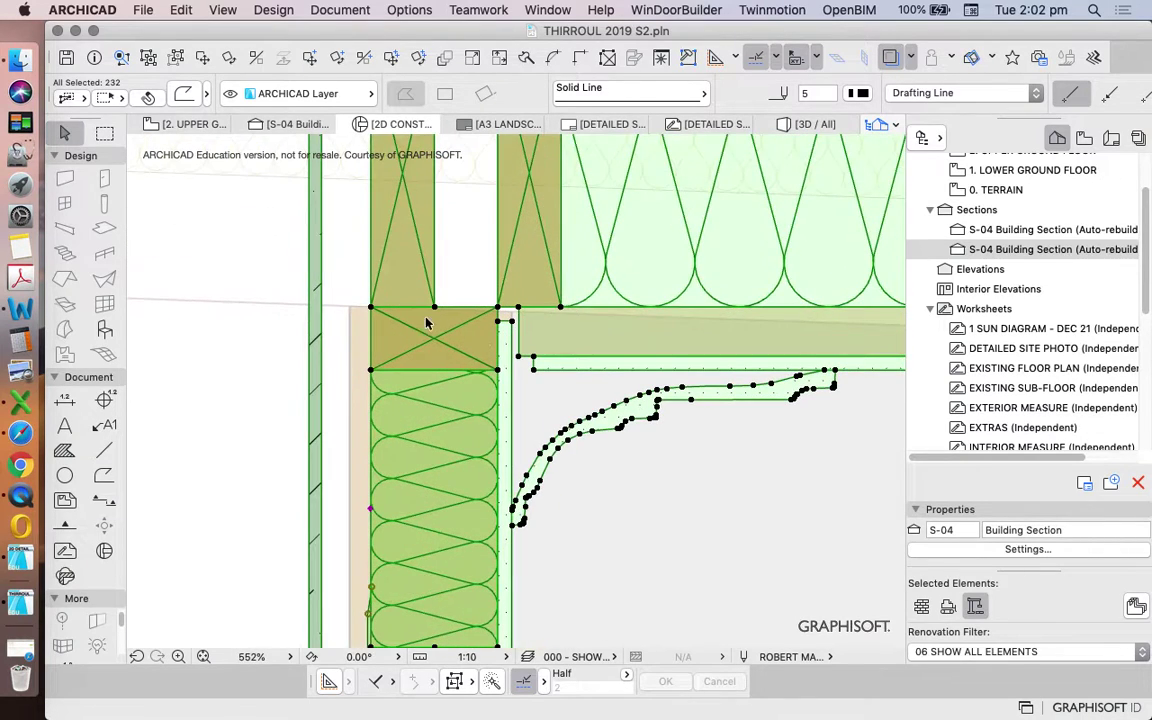
scroll(383, 305, up, 3)
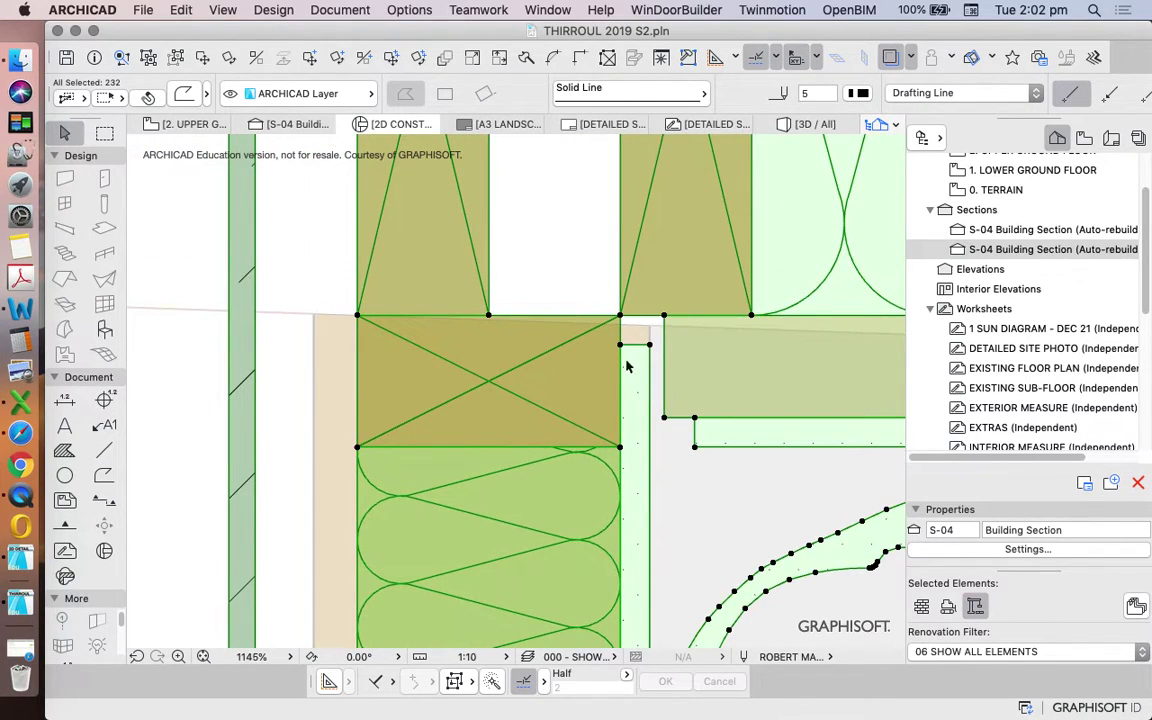
scroll(626, 367, down, 3)
scroll(606, 340, down, 9)
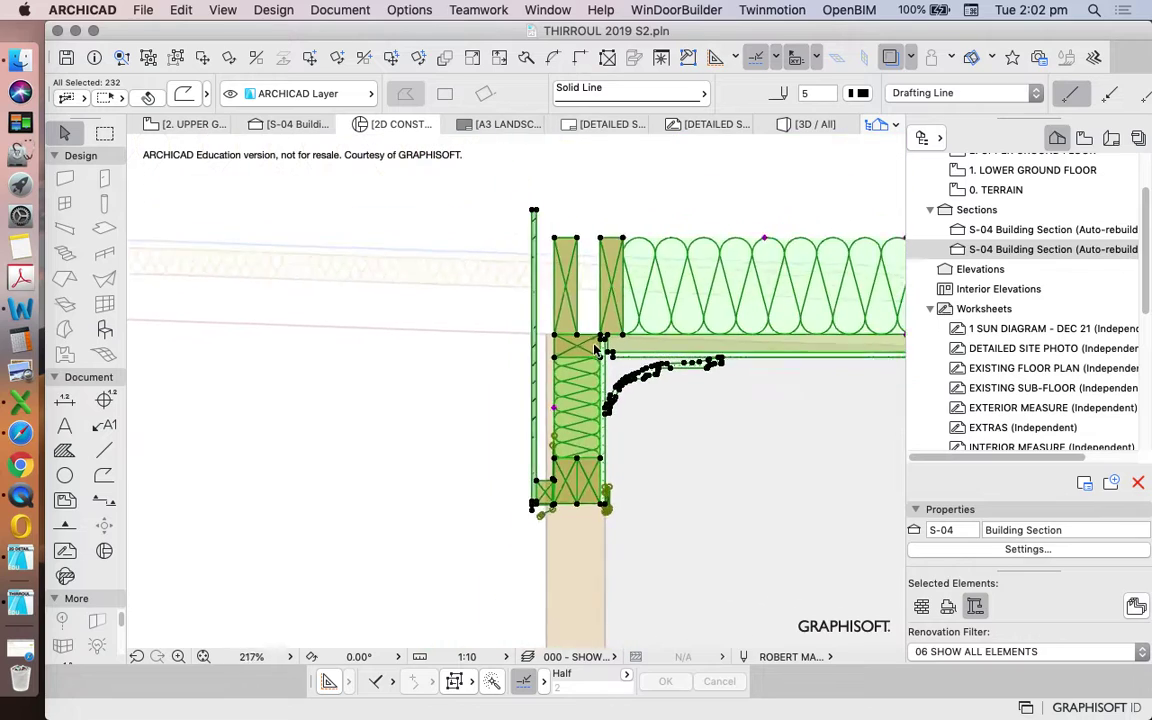
click(577, 389)
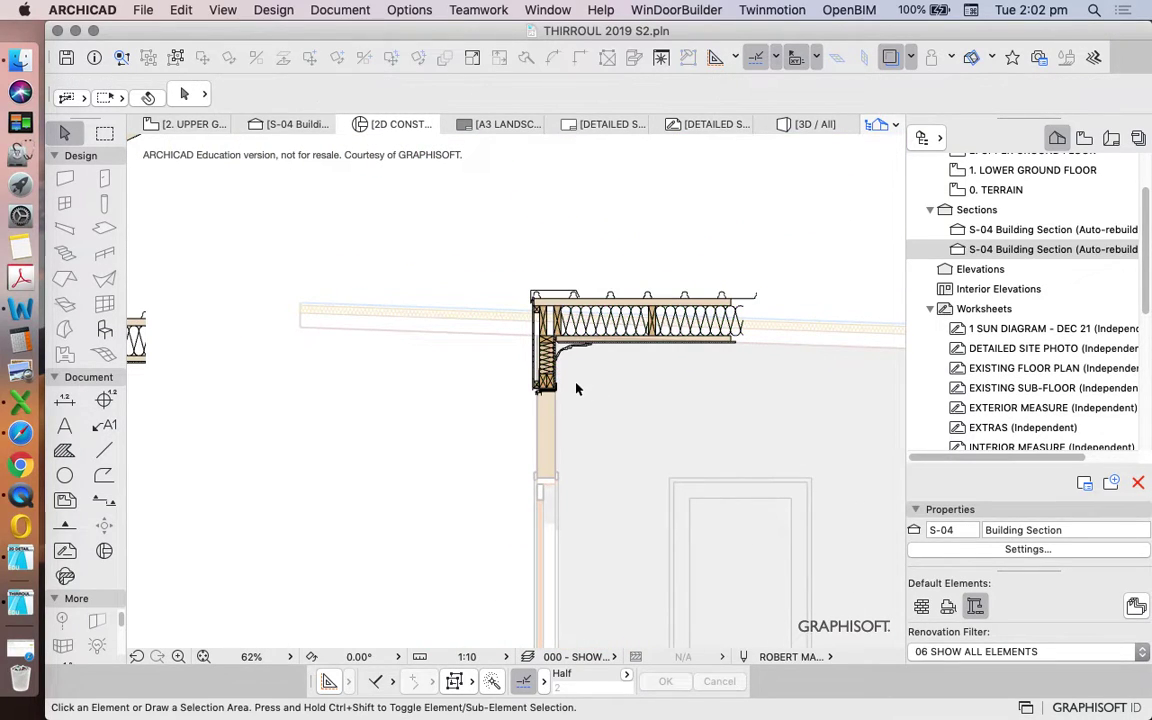
- Move the small upper batten behind the sheeting straight down until it sits against the outer end of the wall's top plate
scroll(740, 292, up, 3)
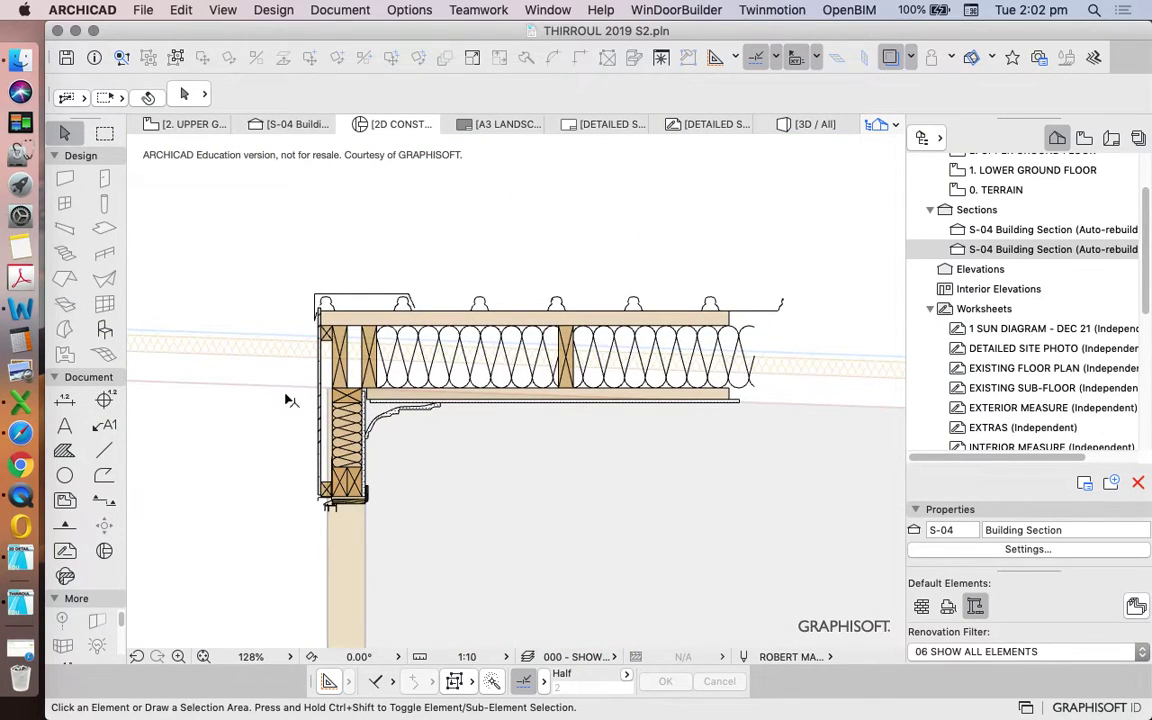
scroll(301, 371, up, 6)
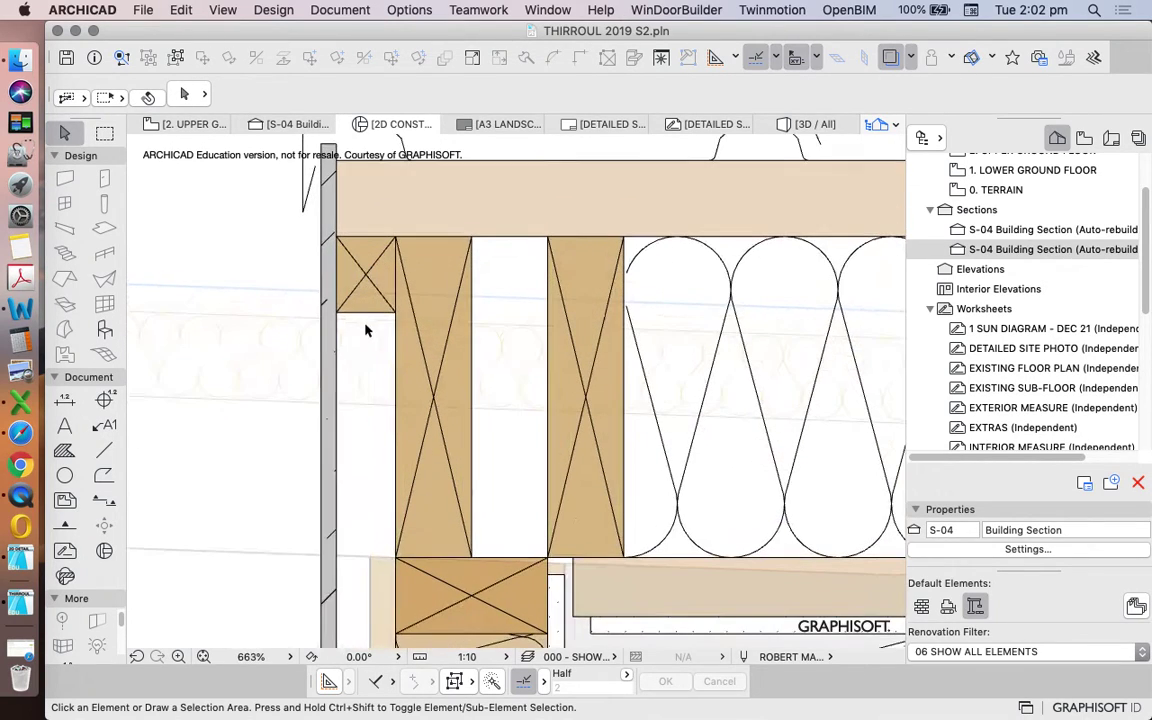
drag(380, 305, 360, 262)
right_click(250, 227)
mouse_move(285, 365)
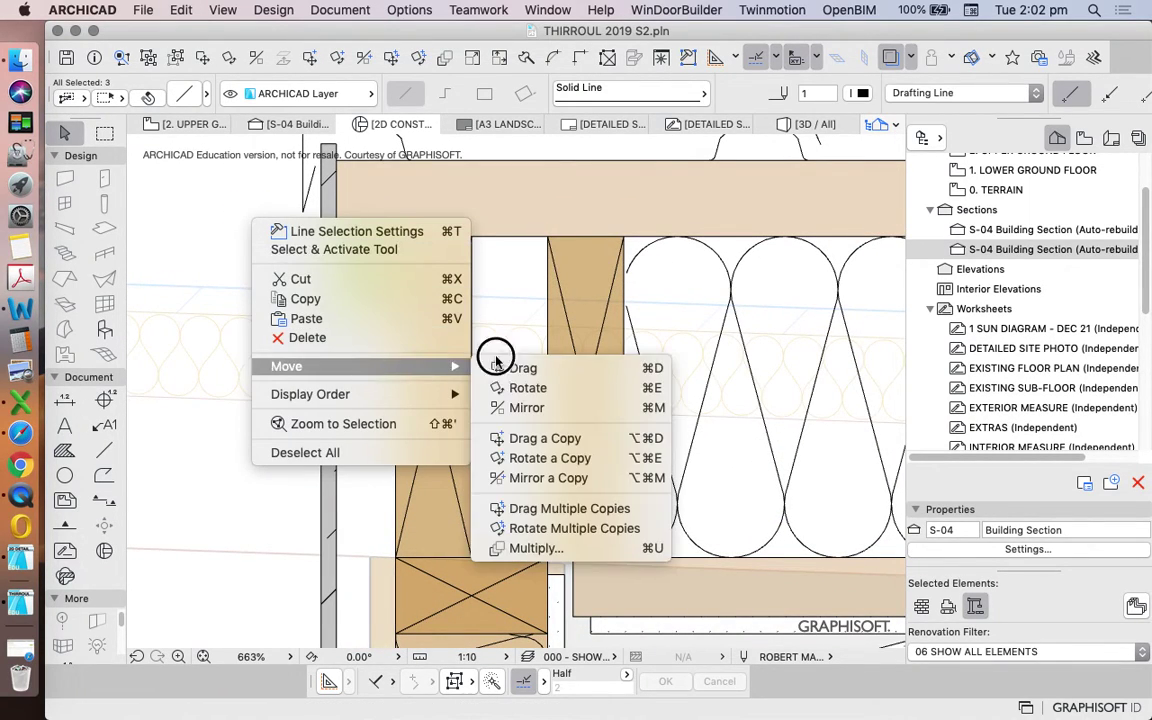
click(505, 367)
click(336, 240)
scroll(336, 245, down, 5)
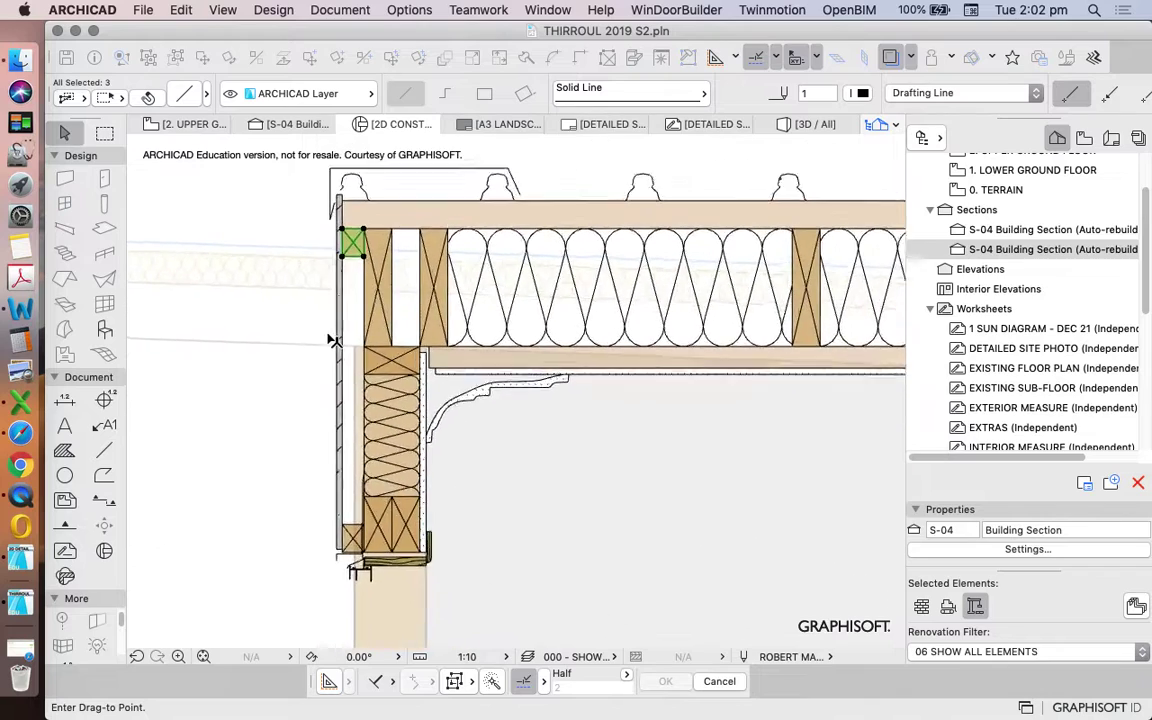
scroll(362, 400, up, 4)
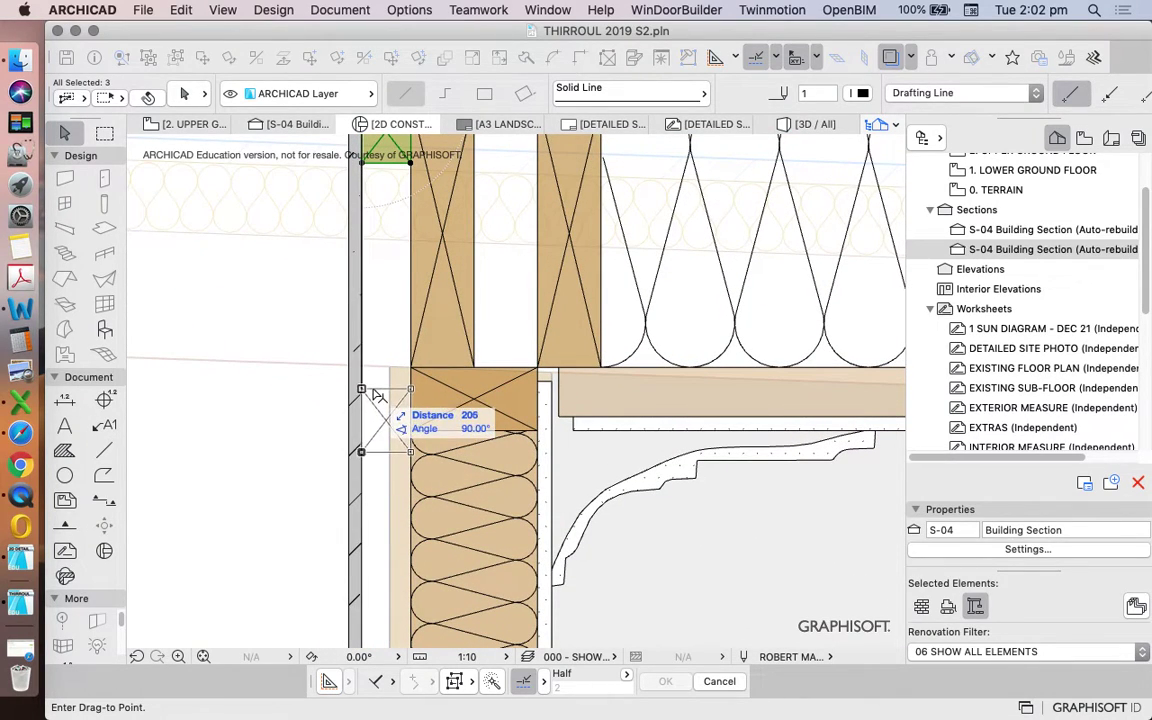
scroll(381, 393, up, 3)
click(440, 349)
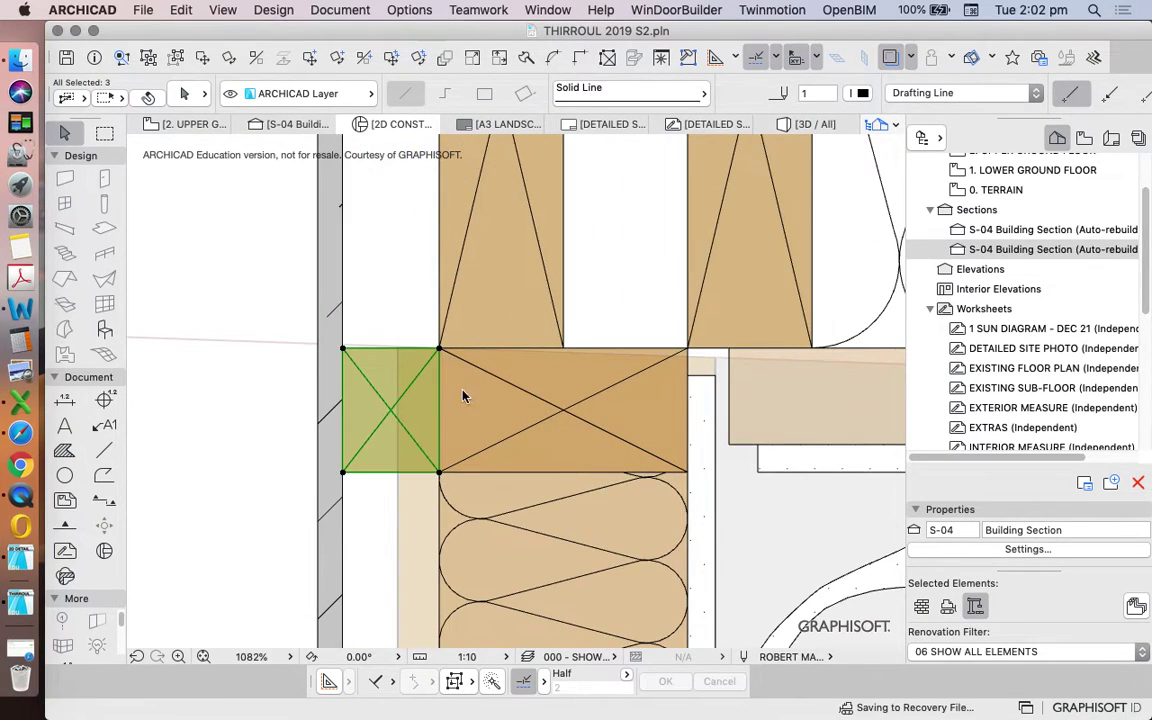
- Split the FC Sheeting fill level with the top of the wall plate and delete the part above it
scroll(463, 396, down, 3)
click(405, 329)
click(403, 330)
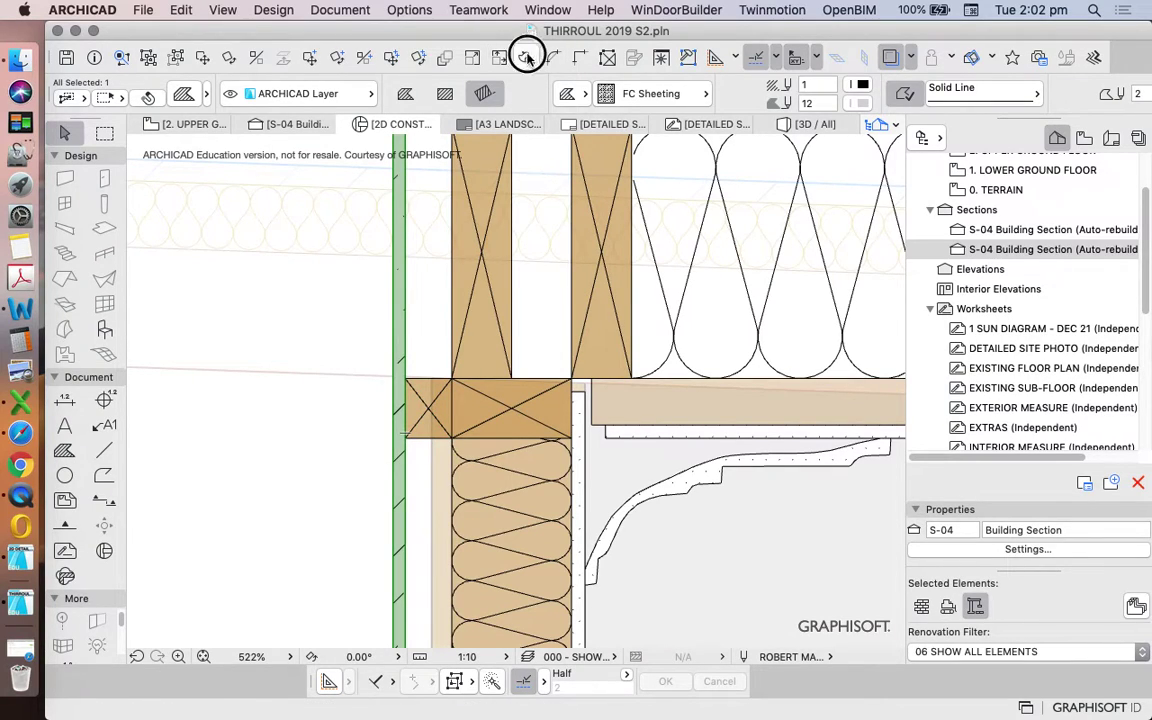
click(526, 57)
click(424, 378)
click(325, 333)
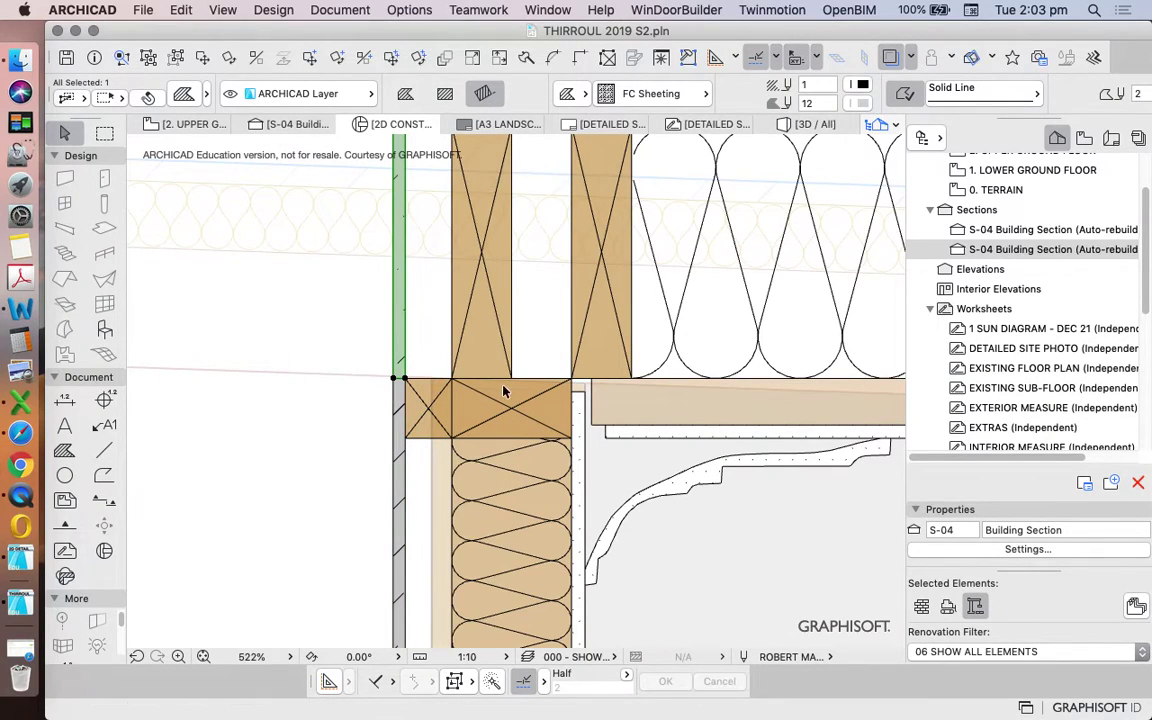
key(Escape)
- Examine the adapted roof edge against the traced sloping roof and compare it with the other roof and eaves details
scroll(437, 342, down, 10)
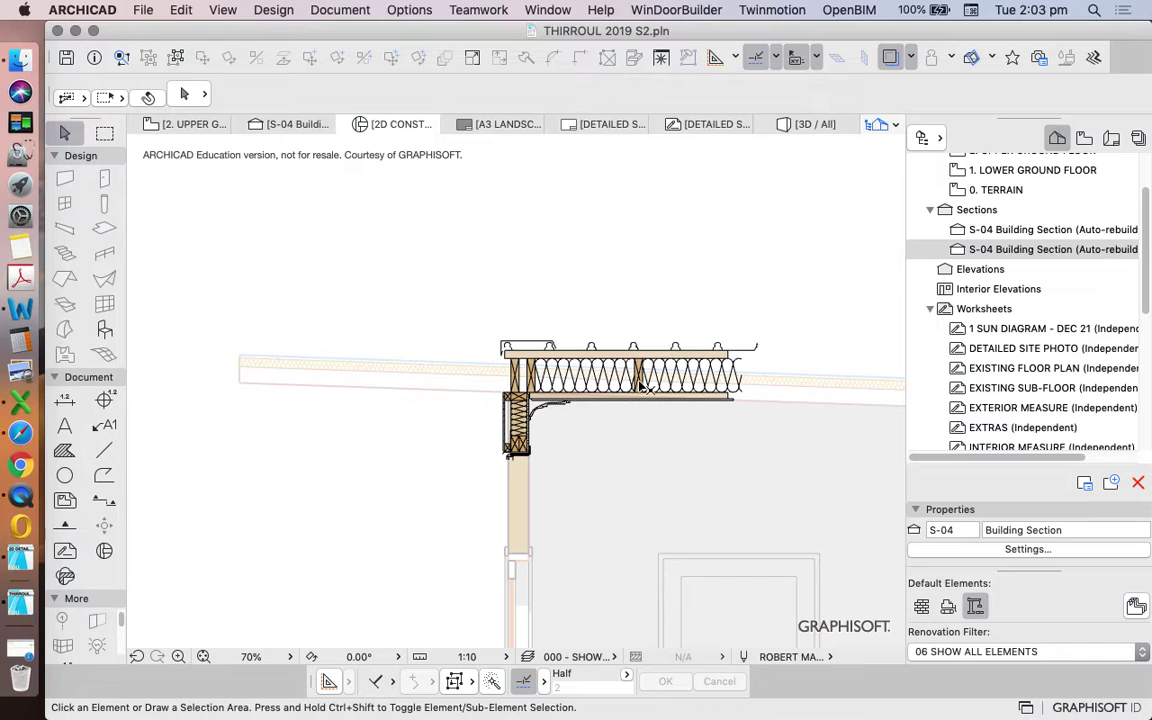
scroll(541, 381, up, 5)
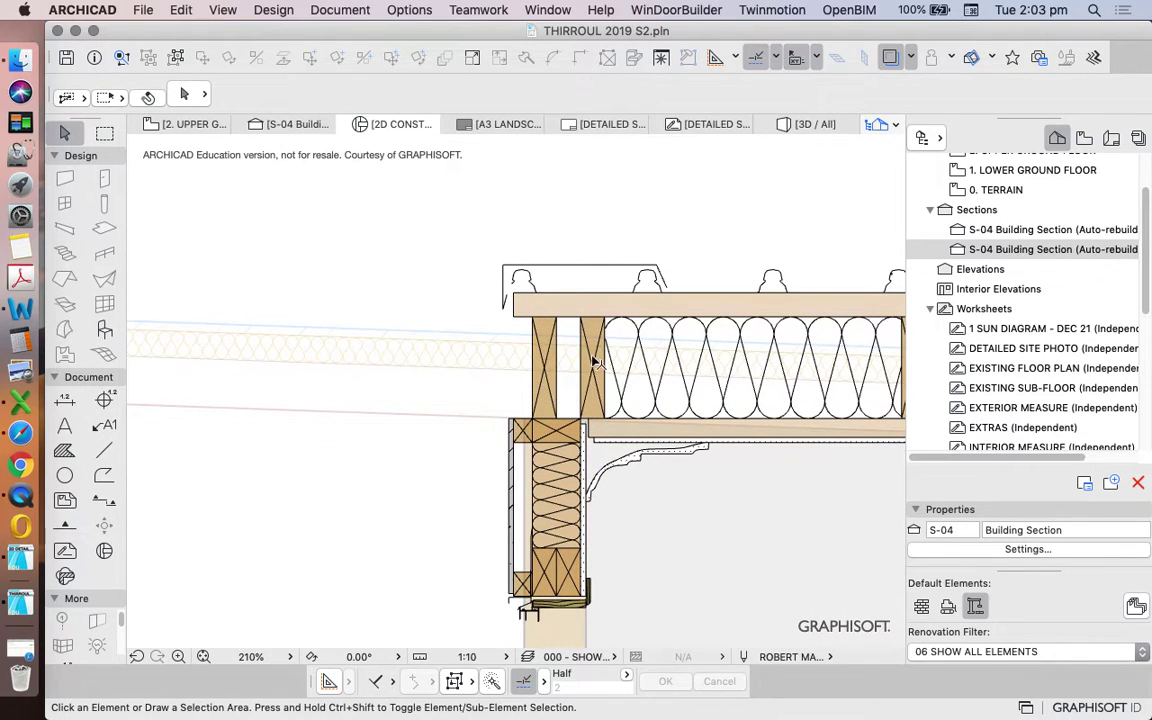
scroll(594, 362, down, 3)
scroll(600, 370, up, 8)
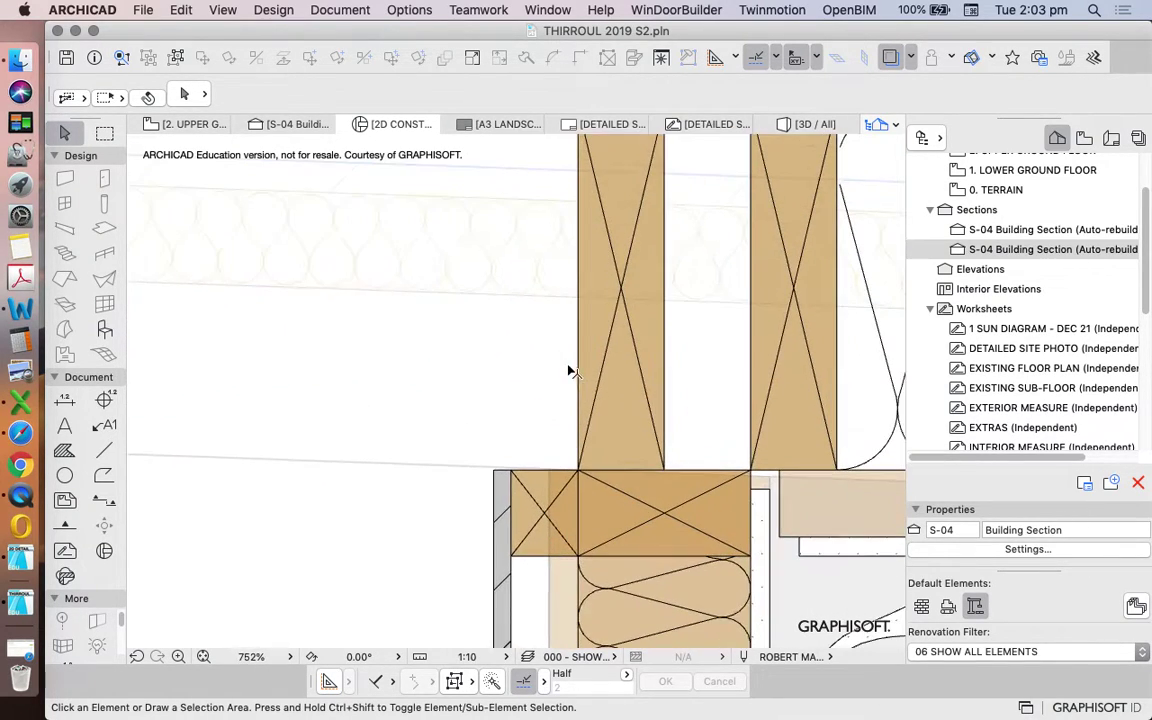
scroll(538, 392, down, 7)
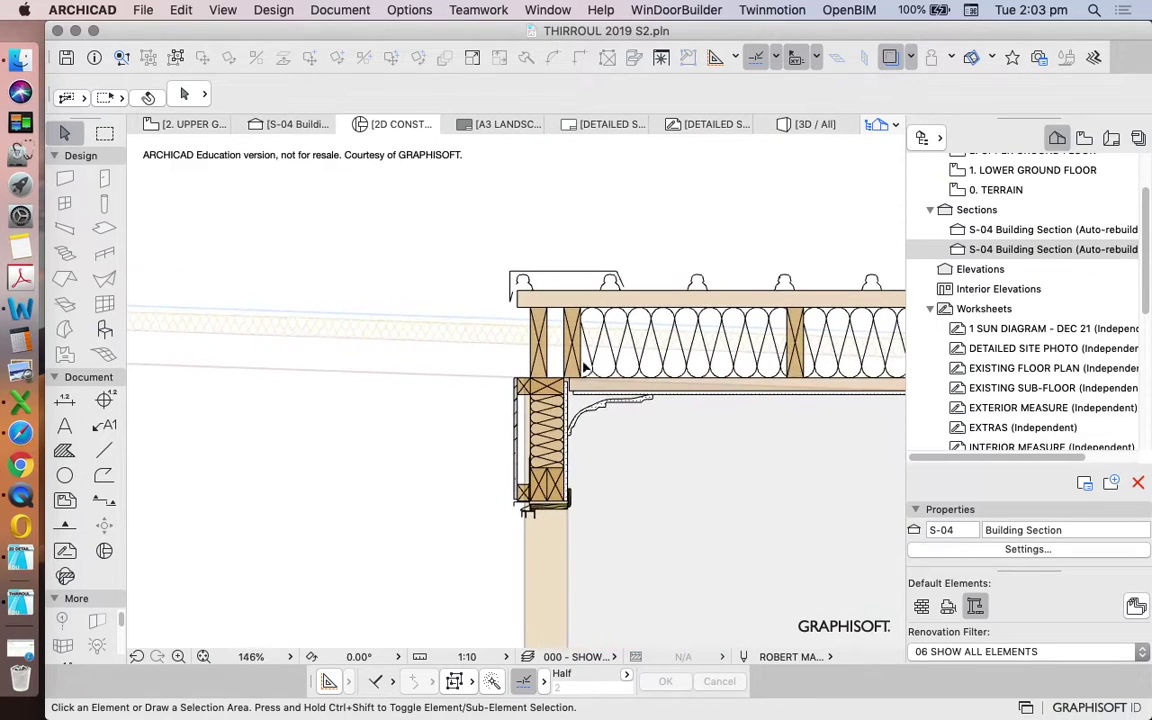
scroll(500, 372, down, 8)
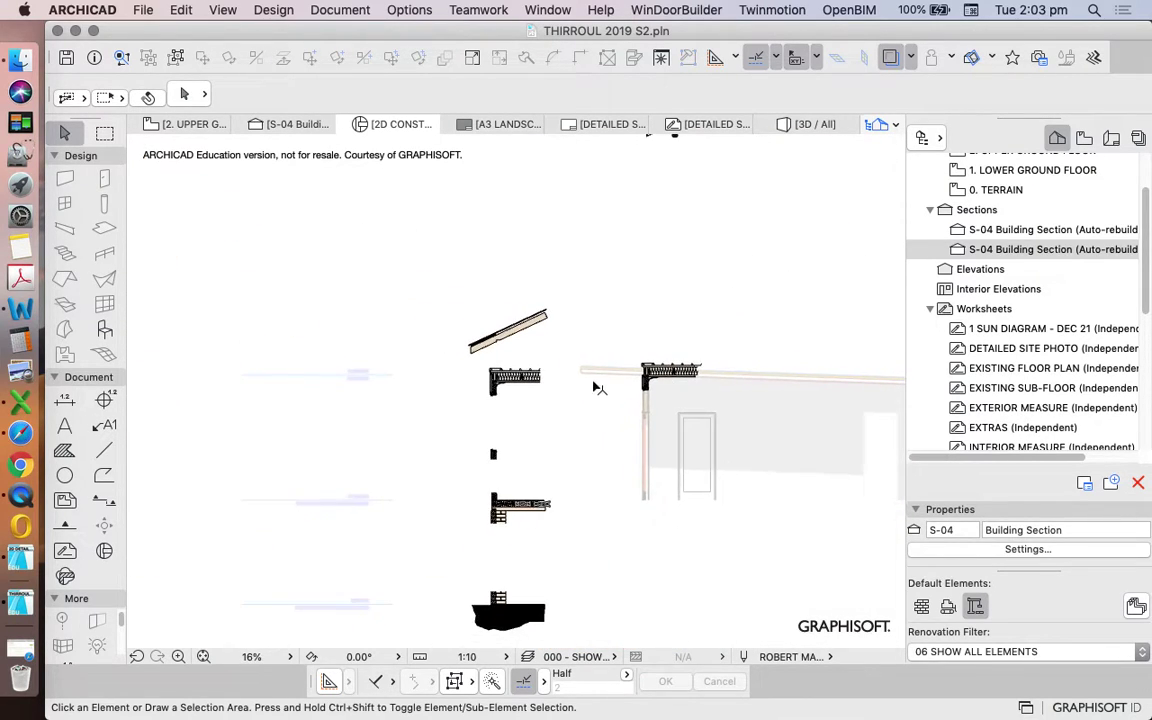
scroll(400, 365, down, 5)
scroll(380, 260, up, 9)
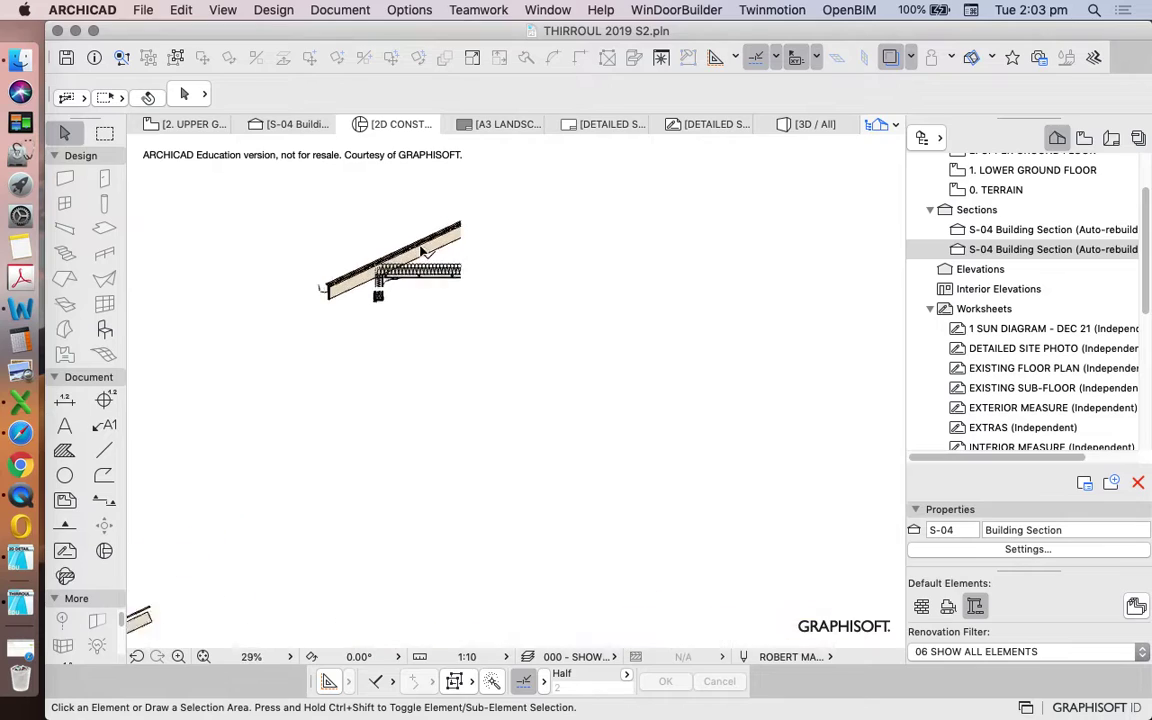
scroll(424, 281, up, 2)
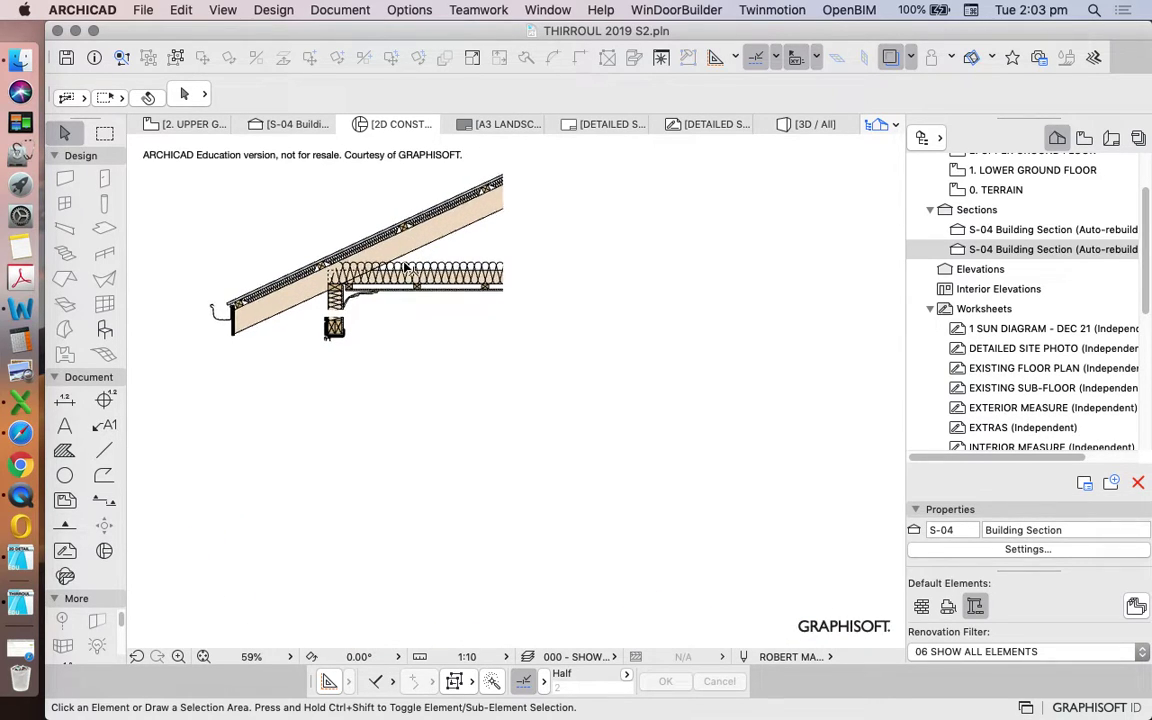
scroll(514, 249, down, 5)
scroll(491, 441, up, 5)
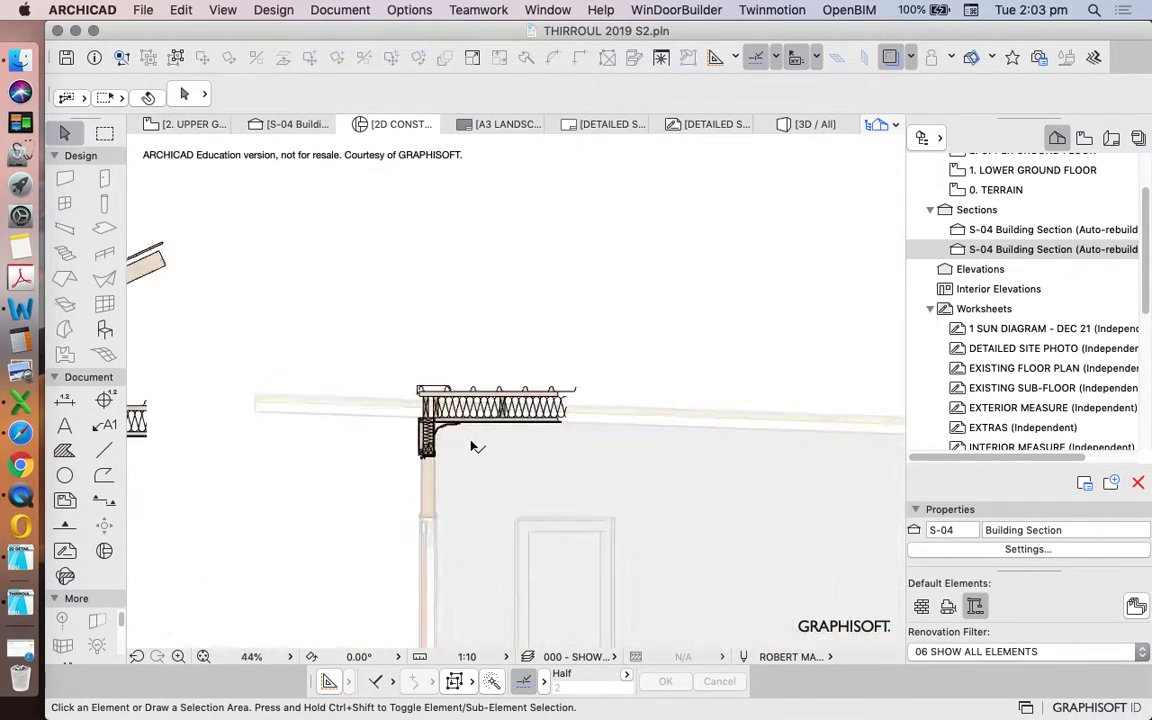
scroll(548, 395, up, 2)
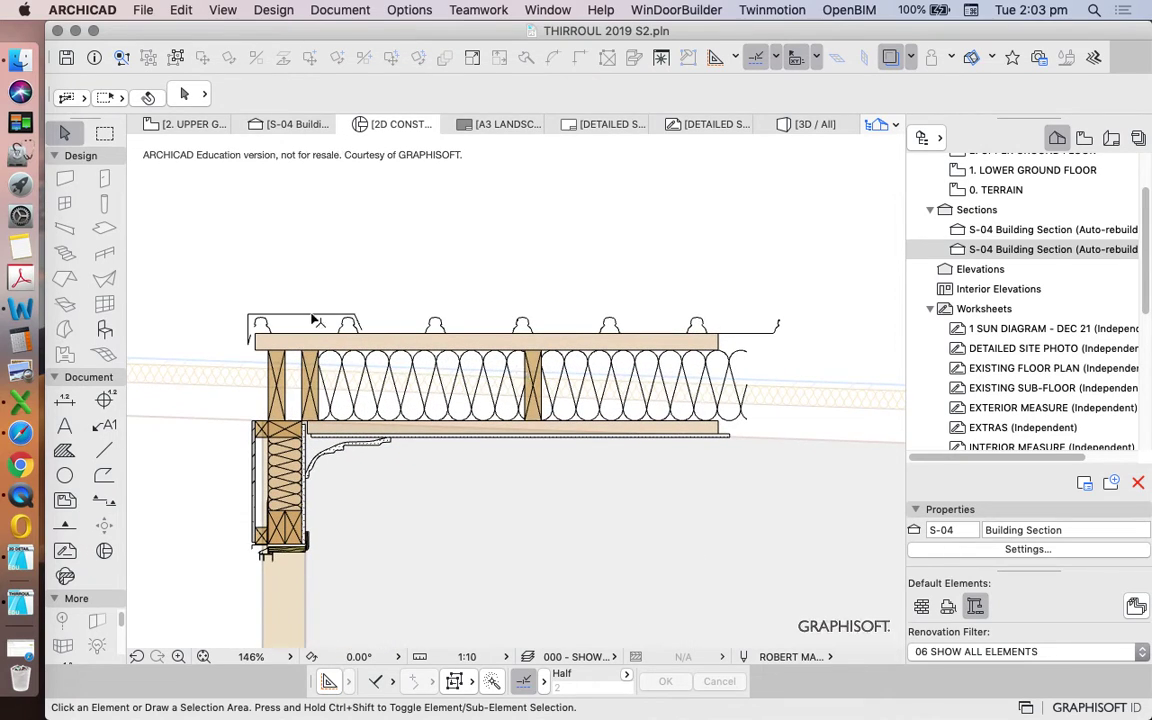
- Move the outermost roof timber's 50 % fill out of the detail onto the traced eaves overhang, leaving its cross lines in place
scroll(249, 391, up, 3)
click(273, 393)
click(350, 422)
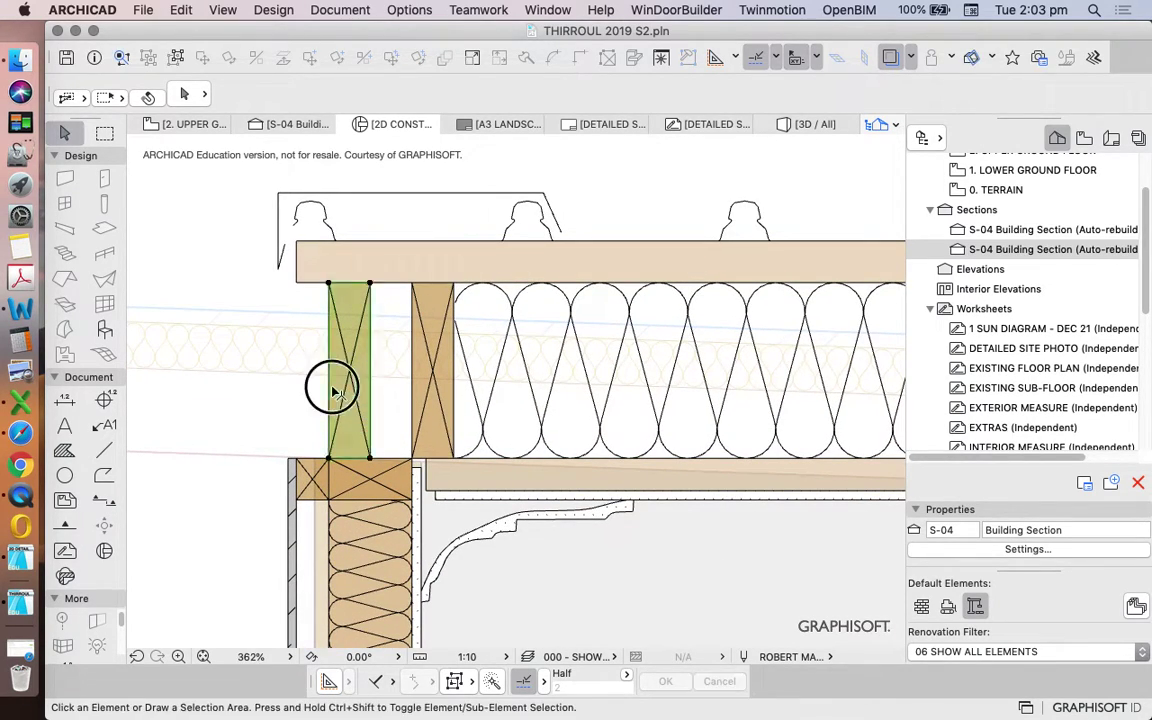
scroll(505, 337, down, 3)
click(202, 58)
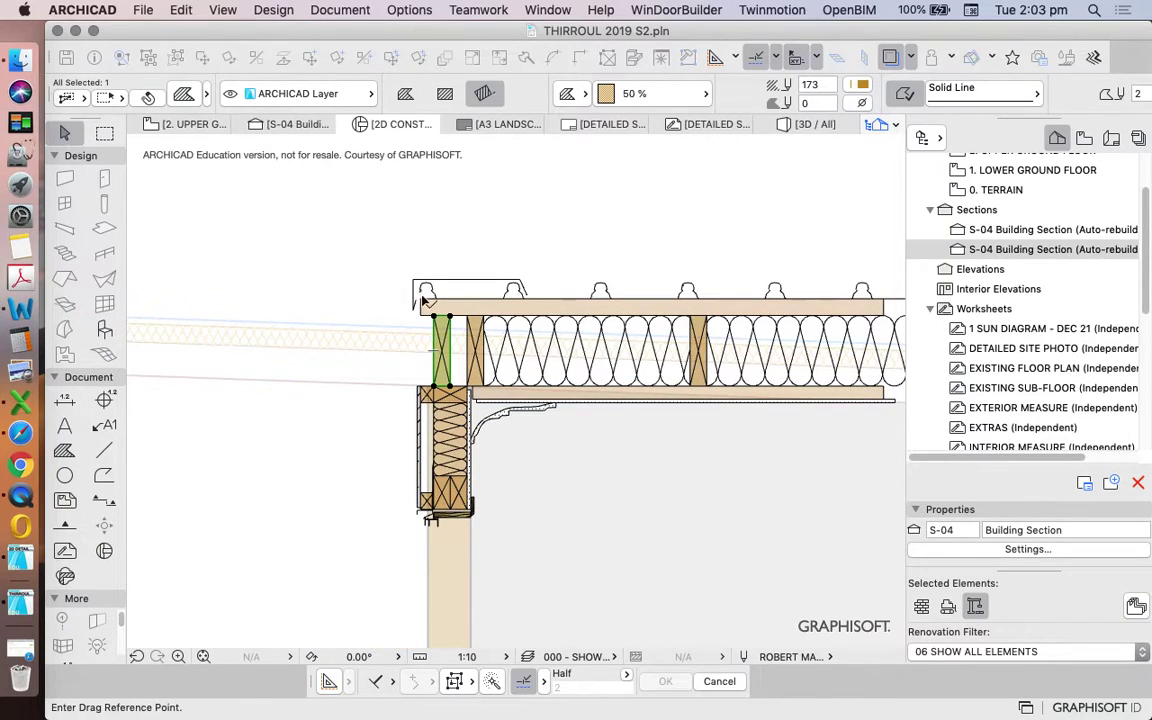
click(433, 318)
click(240, 330)
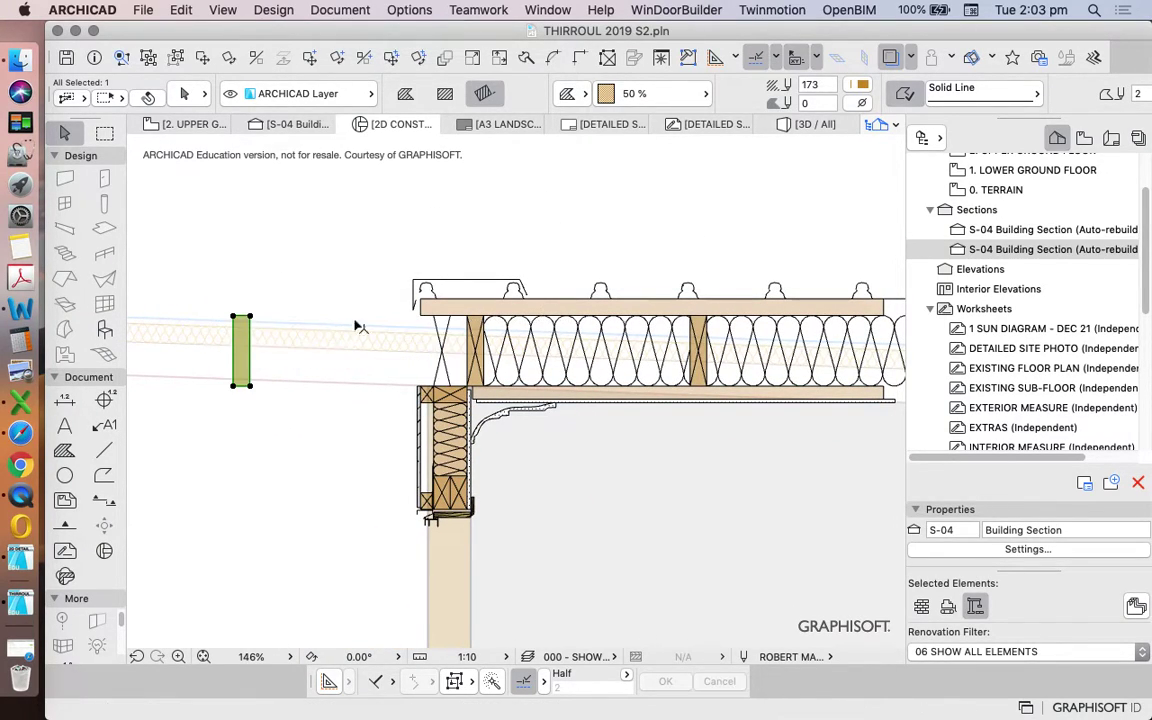
click(424, 312)
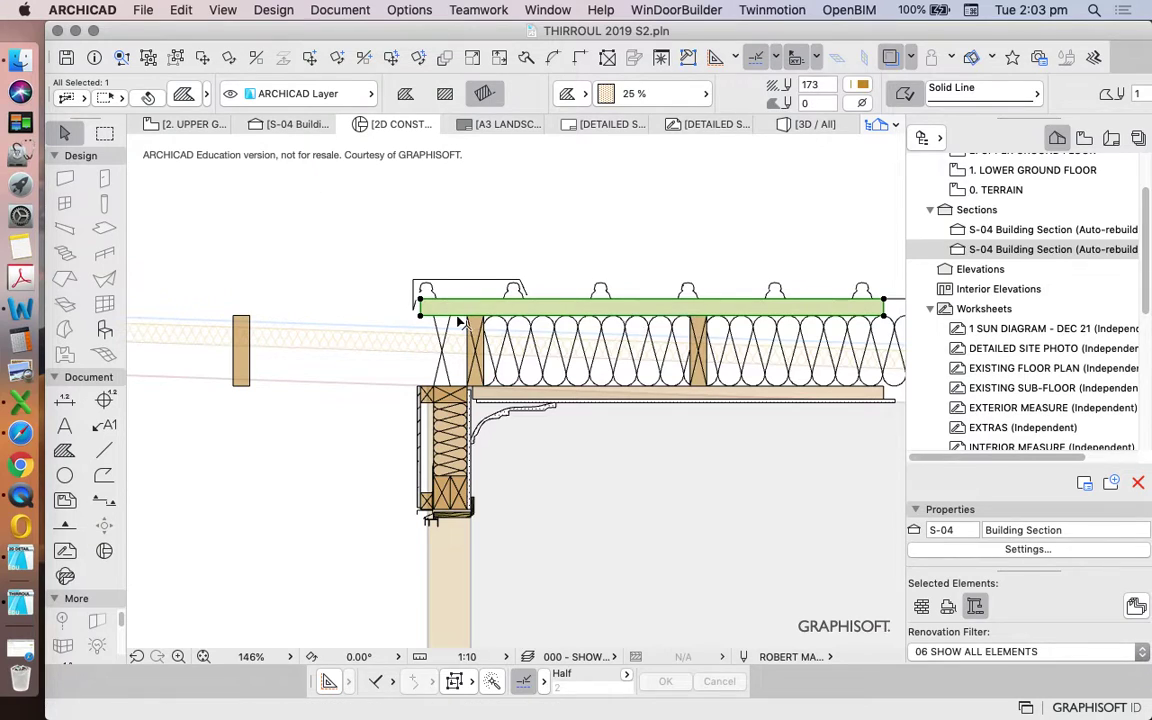
scroll(458, 321, down, 5)
key(Escape)
- Draw a horizontal rectangular fill across the roof edge above the top batten, using the grey fill settings picked up from the steep roof's sheeting
scroll(503, 313, up, 10)
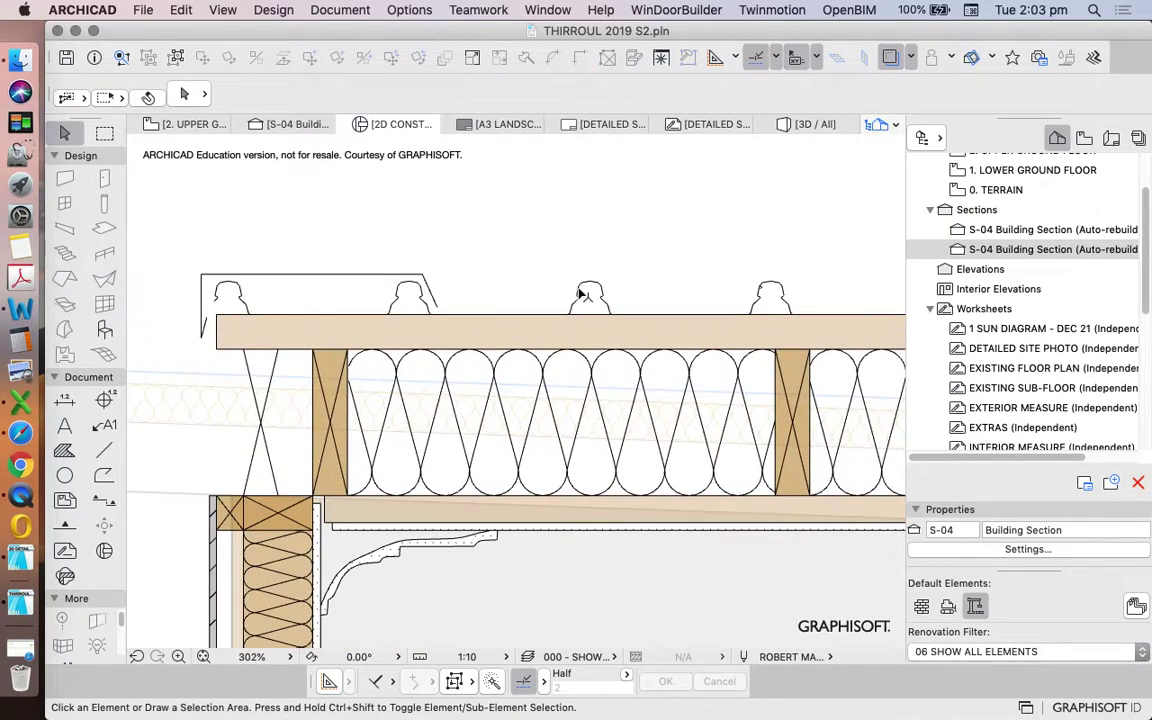
scroll(481, 372, down, 12)
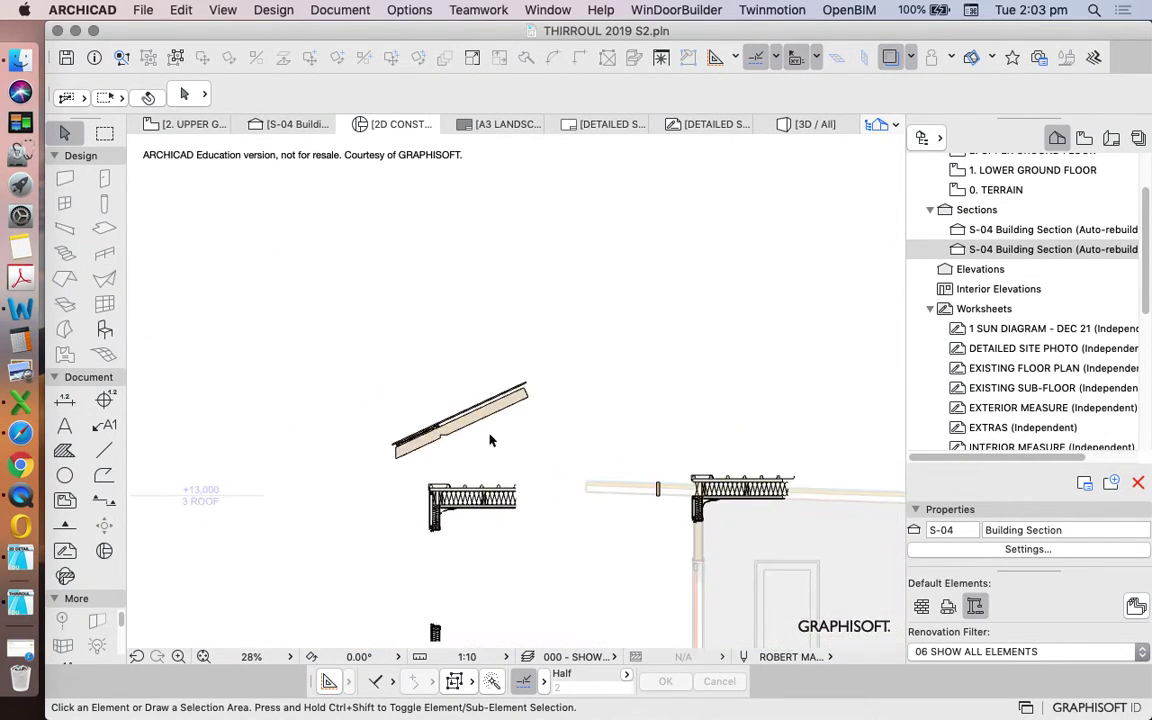
scroll(485, 409, up, 12)
alt+click(465, 357)
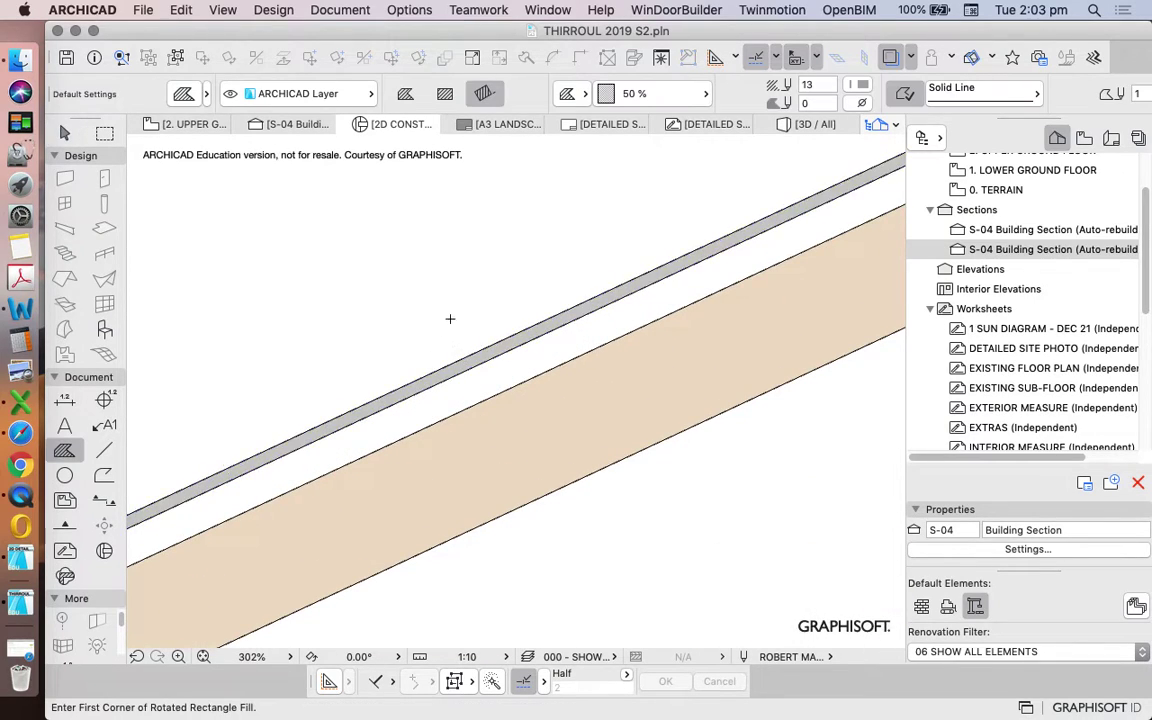
scroll(445, 335, down, 13)
scroll(441, 347, up, 15)
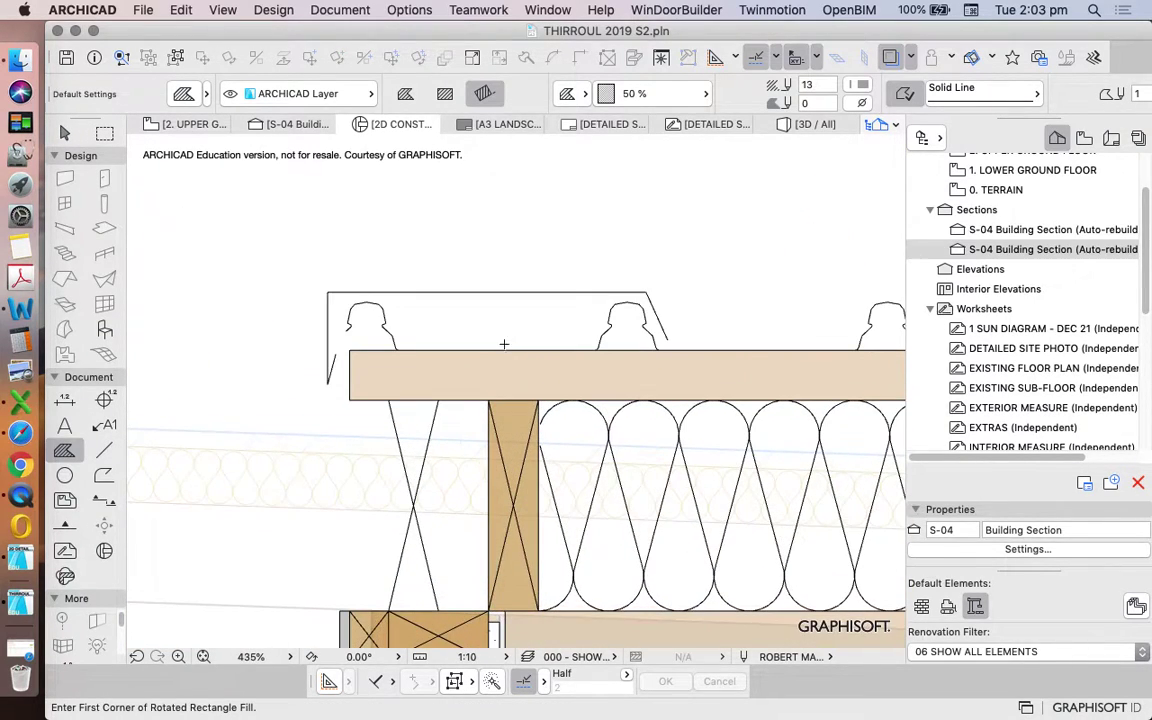
click(497, 349)
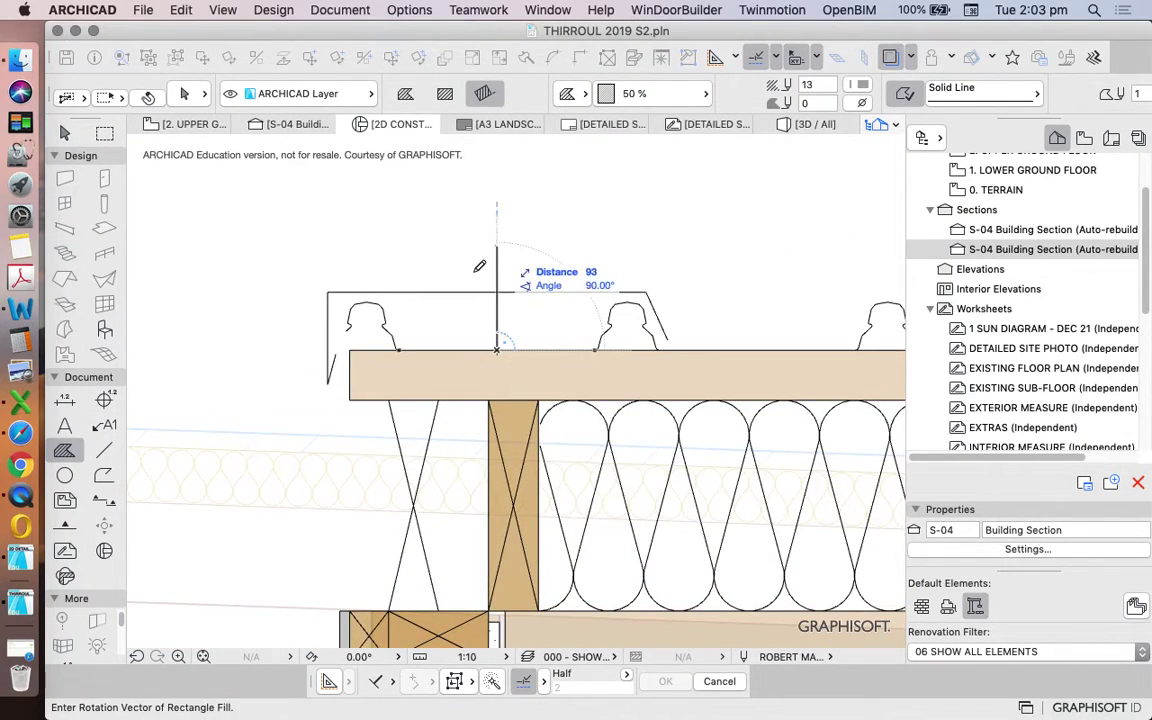
click(369, 300)
scroll(653, 284, down, 8)
click(508, 287)
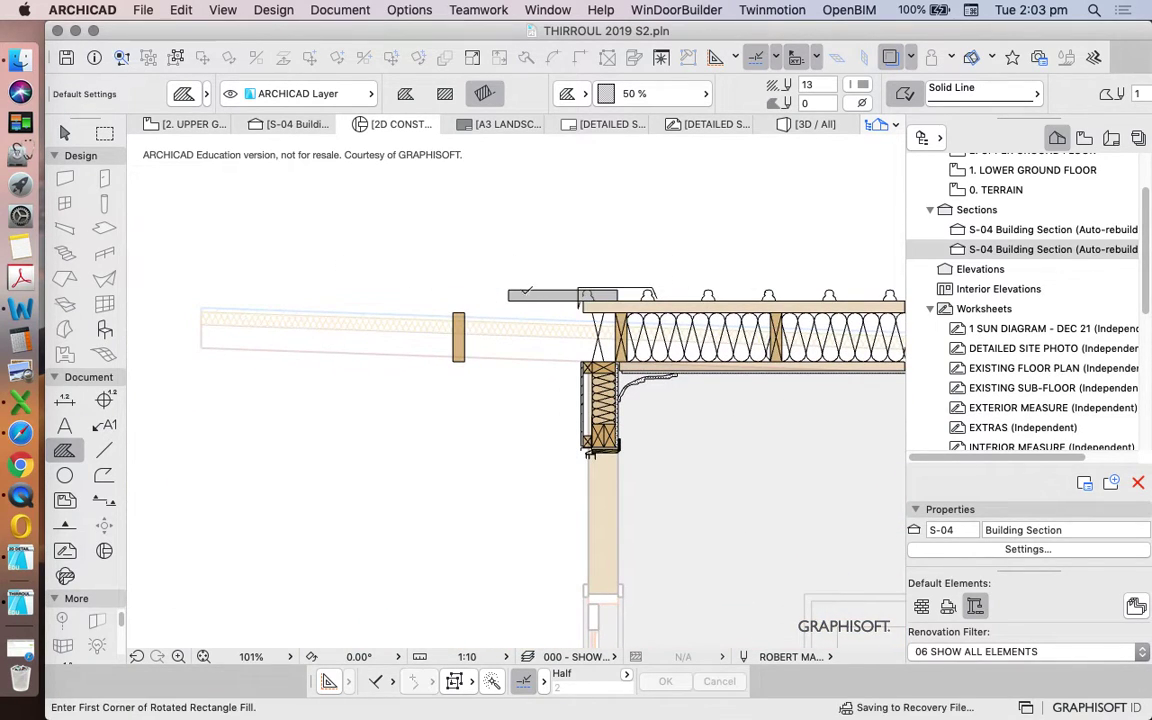
- Move the new grey rectangular fill outward, placing it above the loose timber fill over the traced eaves overhang
key(Escape)
click(512, 291)
key(super+d)
click(545, 291)
click(429, 291)
click(566, 381)
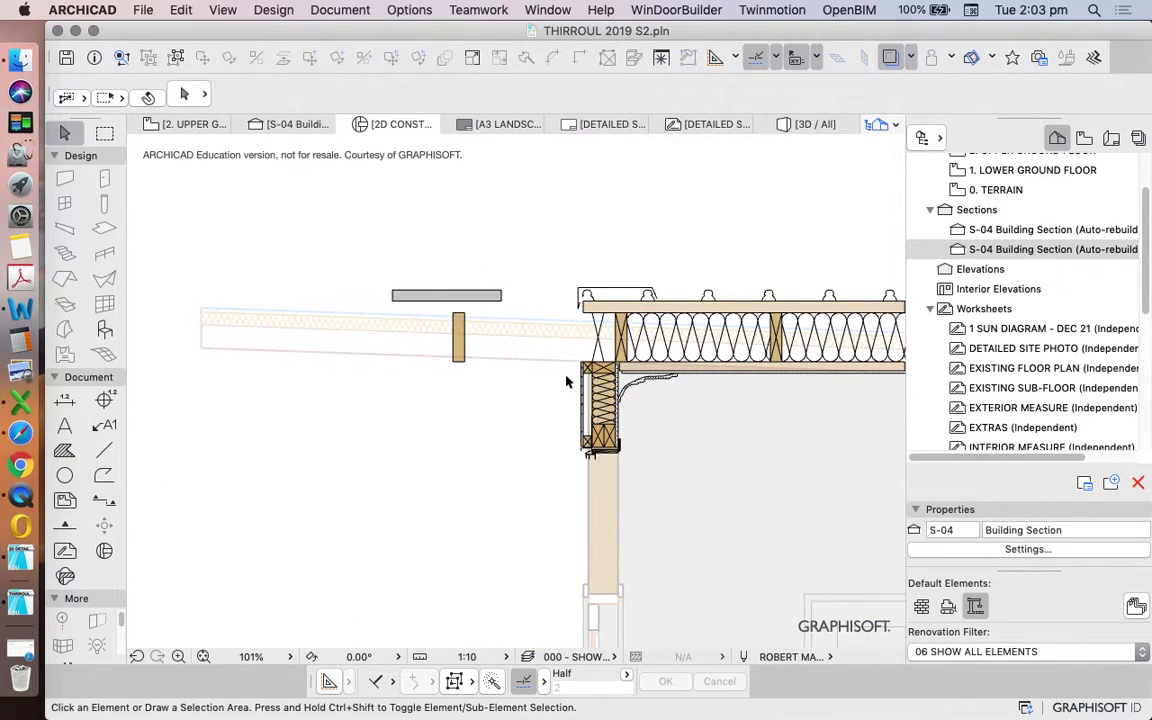
- Copy a crossed ceiling batten from the original steep-roof detail and place it directly beneath the loose timber fill on the eaves overhang
scroll(530, 410, down, 10)
scroll(570, 190, up, 14)
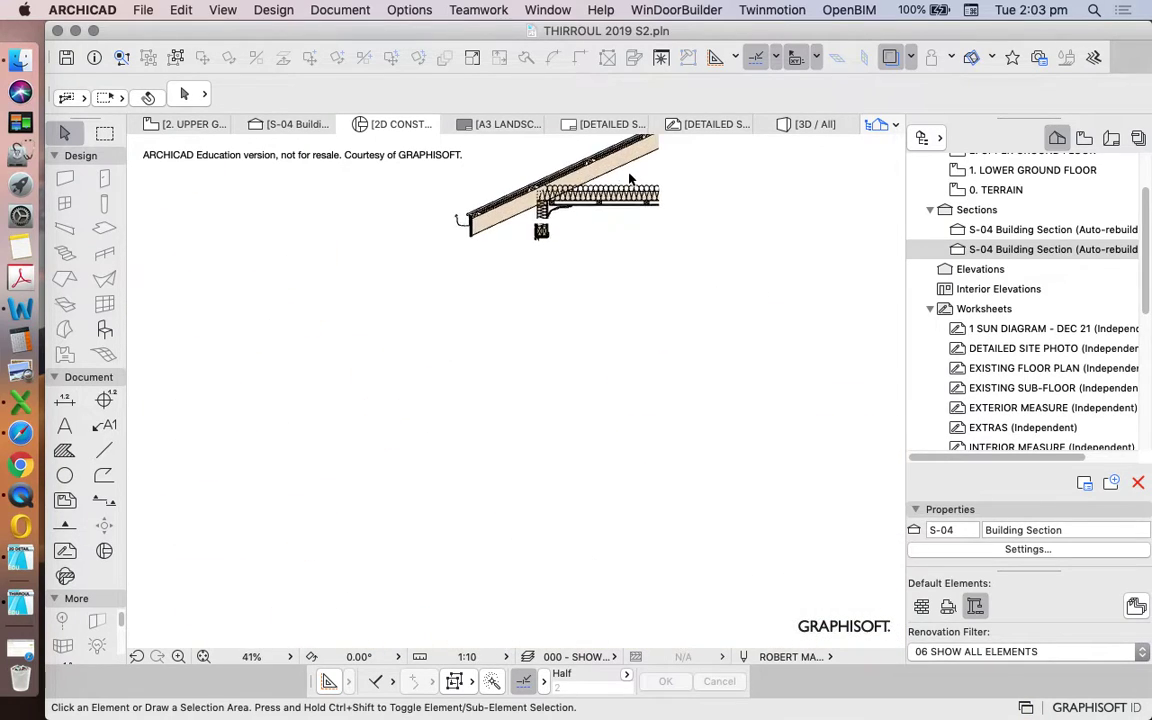
scroll(552, 256, up, 4)
drag(474, 350, 386, 286)
click(309, 58)
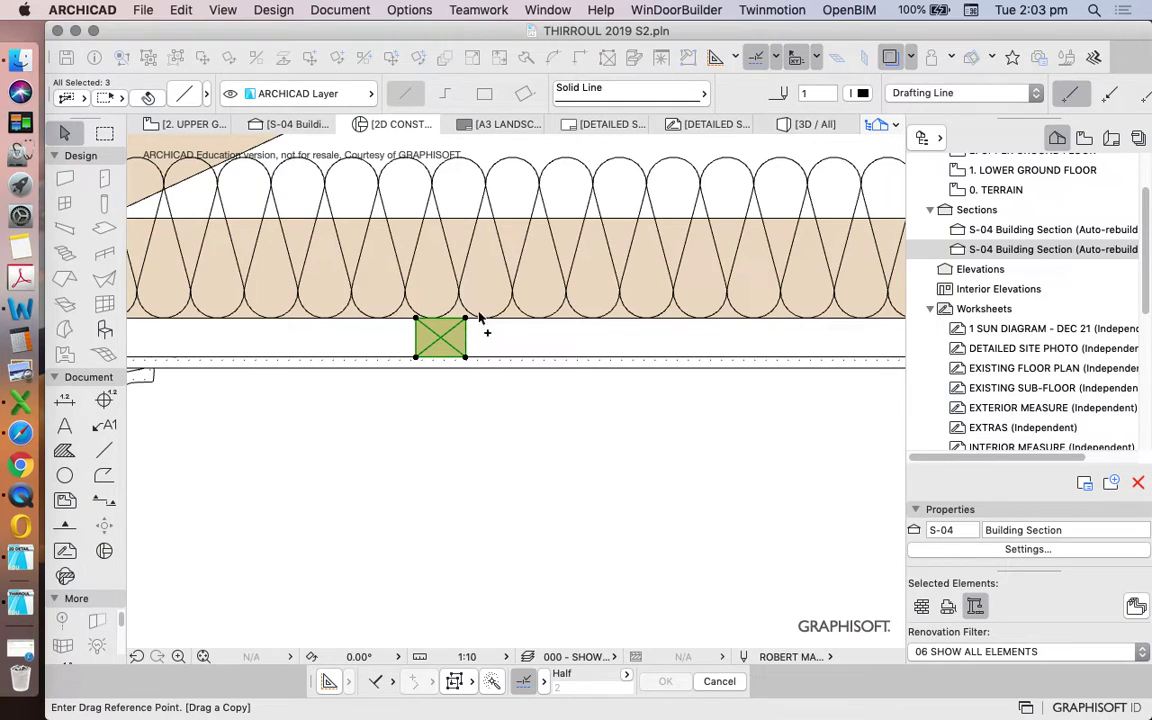
click(465, 318)
scroll(586, 281, down, 15)
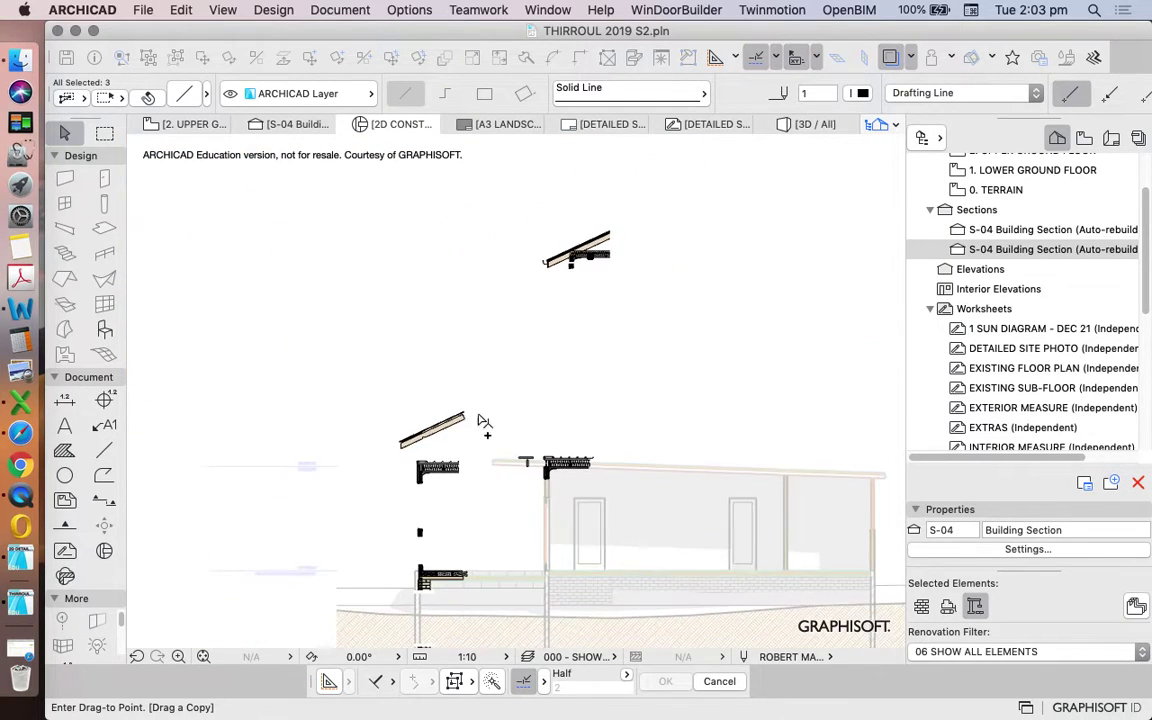
scroll(440, 483, up, 8)
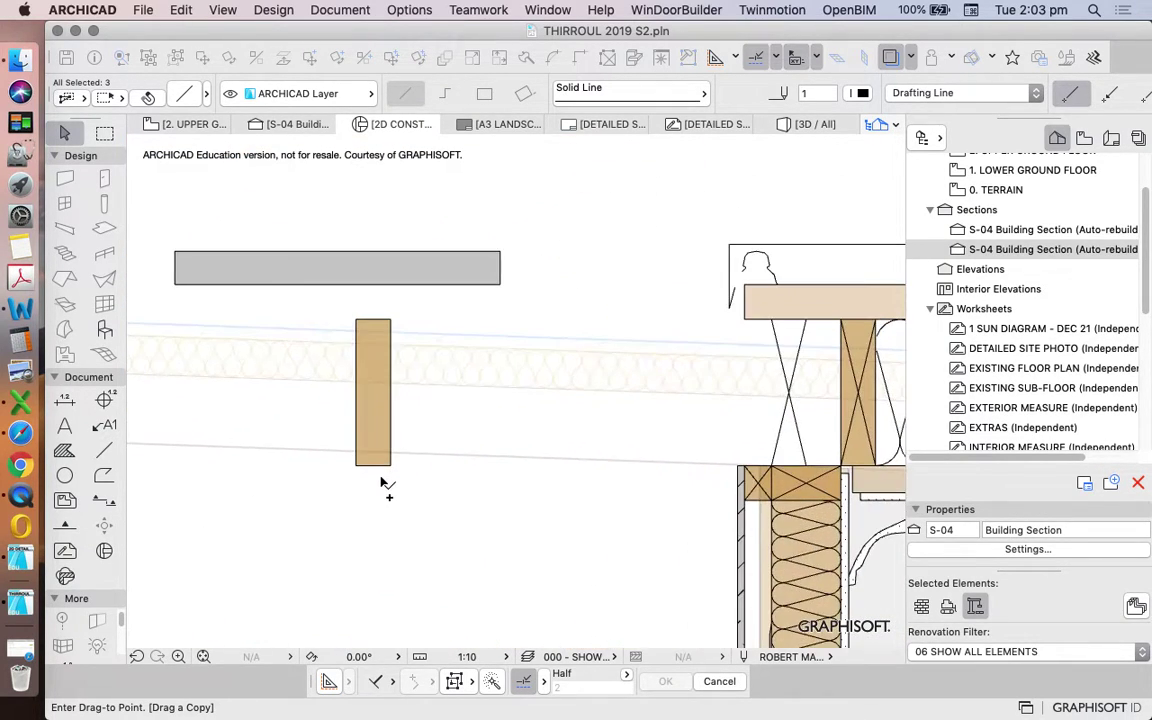
click(391, 472)
scroll(499, 377, down, 5)
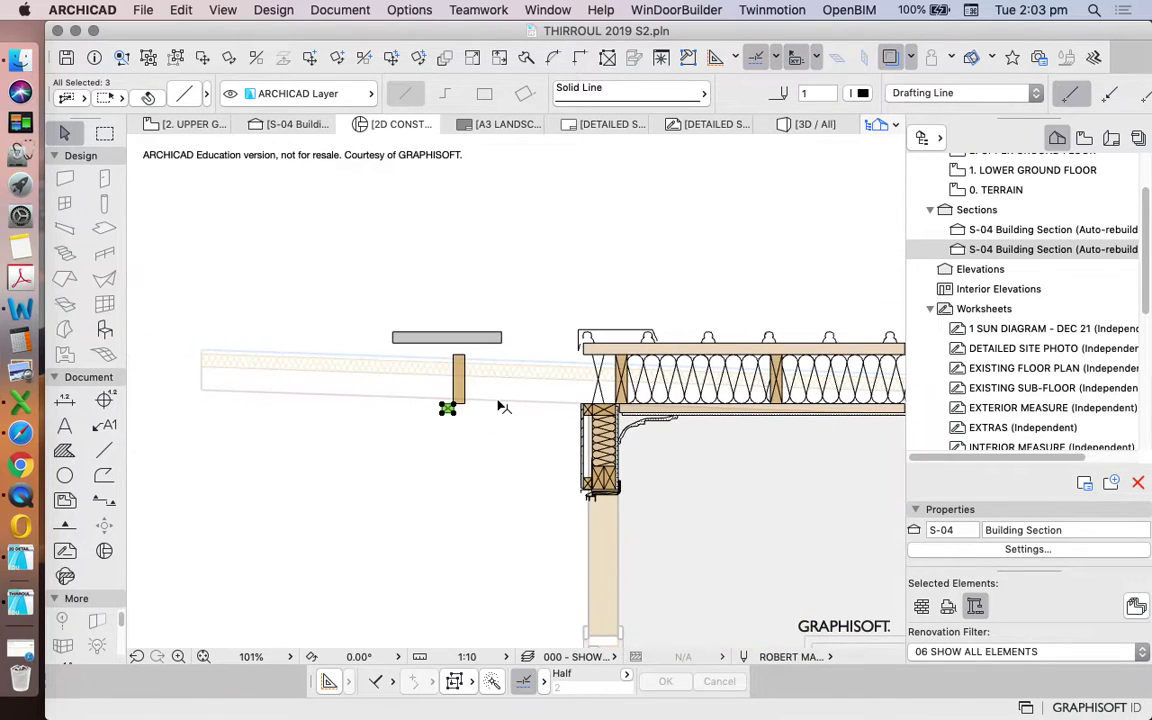
key(Escape)
- Give the loose timber fill the top batten's 25 % fill settings and stretch both its sides outward into a wide rectangle
scroll(461, 413, up, 5)
scroll(460, 381, down, 4)
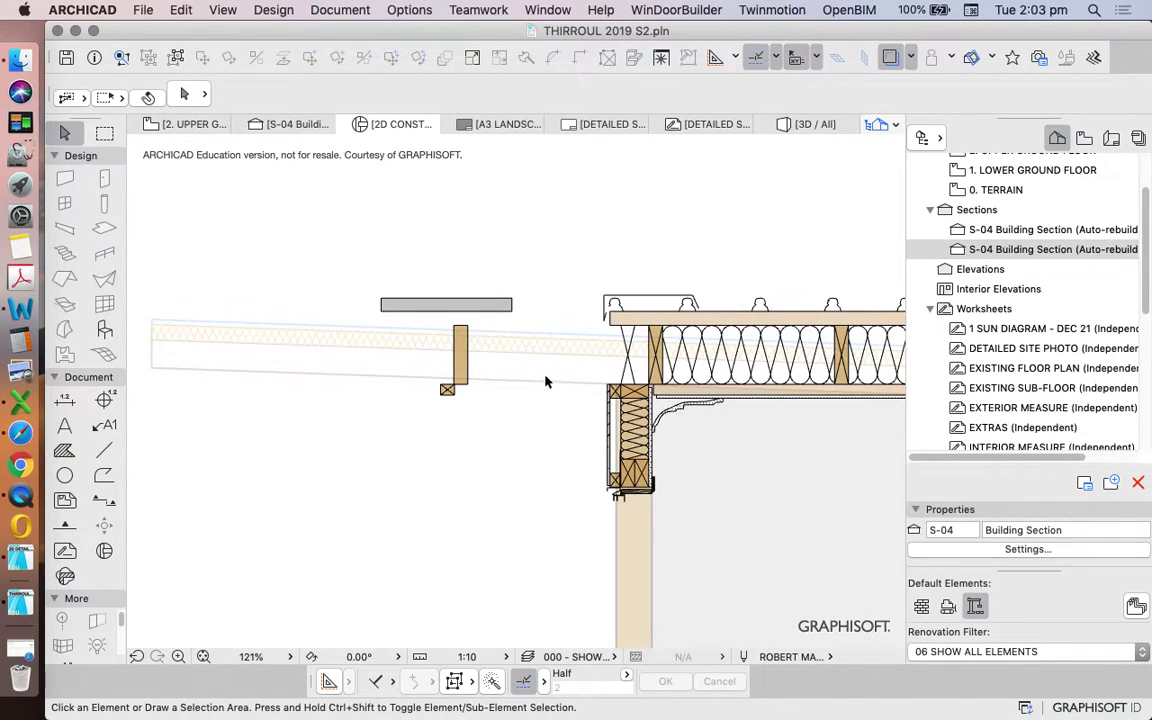
scroll(440, 360, up, 4)
scroll(664, 351, down, 4)
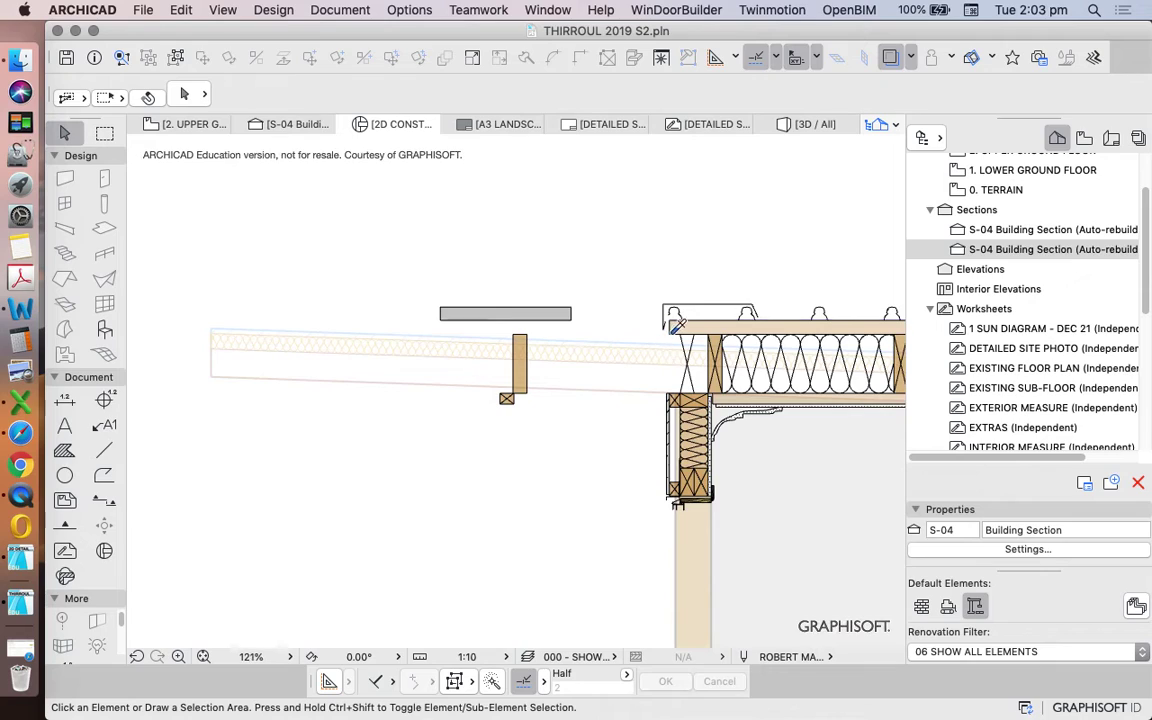
alt+click(672, 332)
key(Escape)
click(528, 373)
click(527, 373)
click(579, 370)
click(513, 373)
click(452, 370)
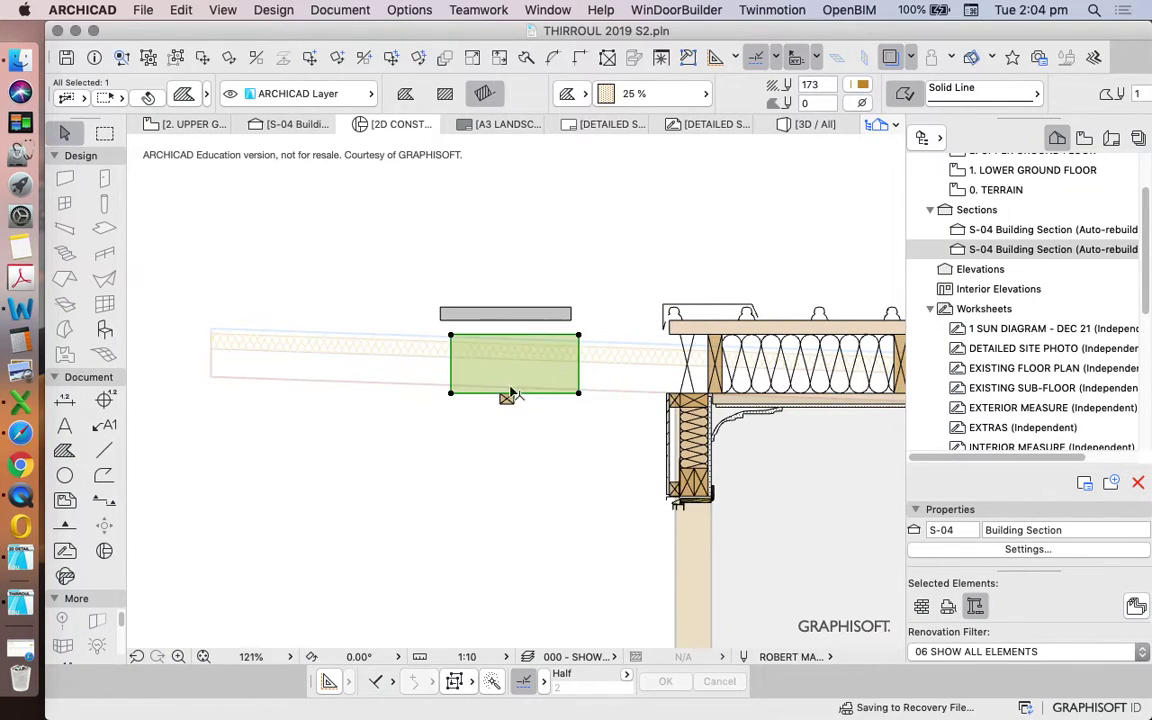
key(Escape)
- Copy the original steep roof's rafter, sheeting, battens and insulation to the empty area above the adapted roof edge
scroll(517, 437, down, 8)
scroll(373, 424, down, 5)
scroll(360, 503, up, 5)
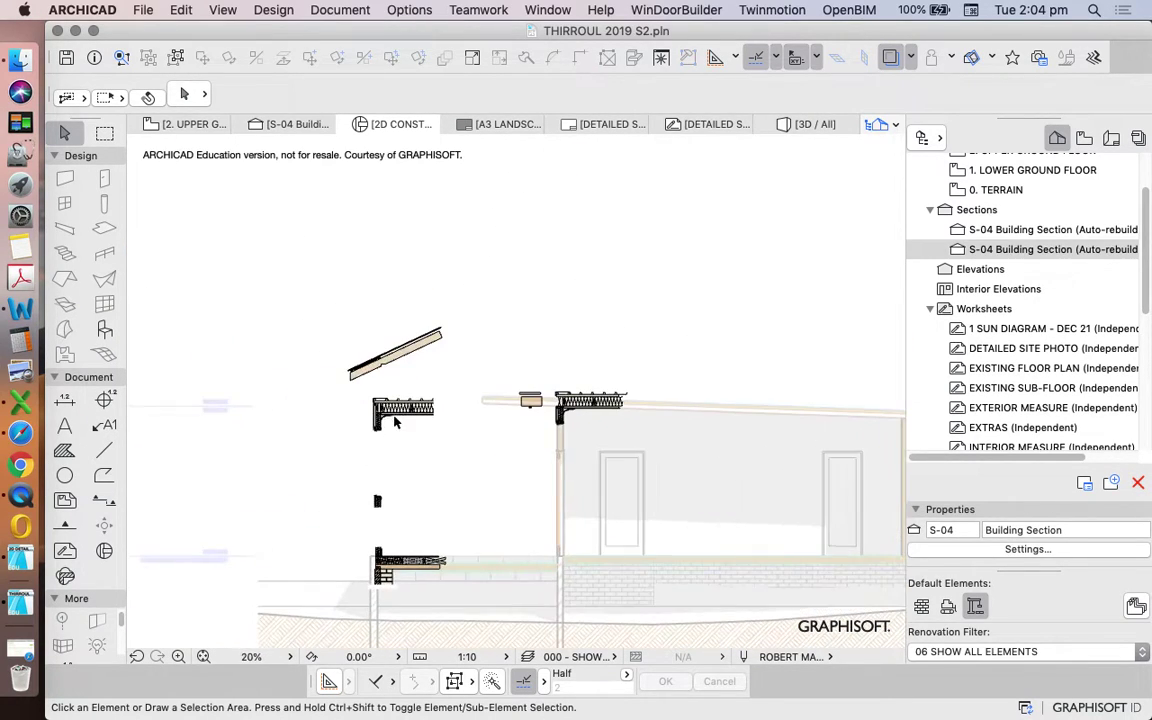
scroll(437, 489, down, 3)
scroll(503, 380, up, 15)
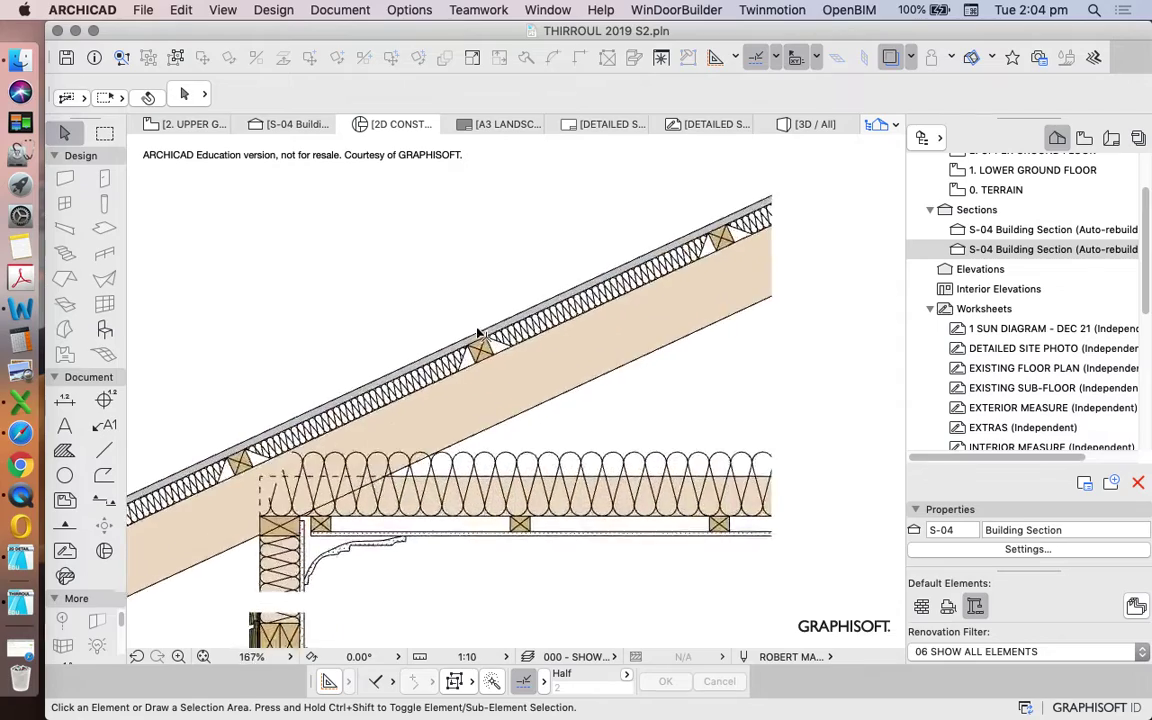
scroll(503, 380, down, 2)
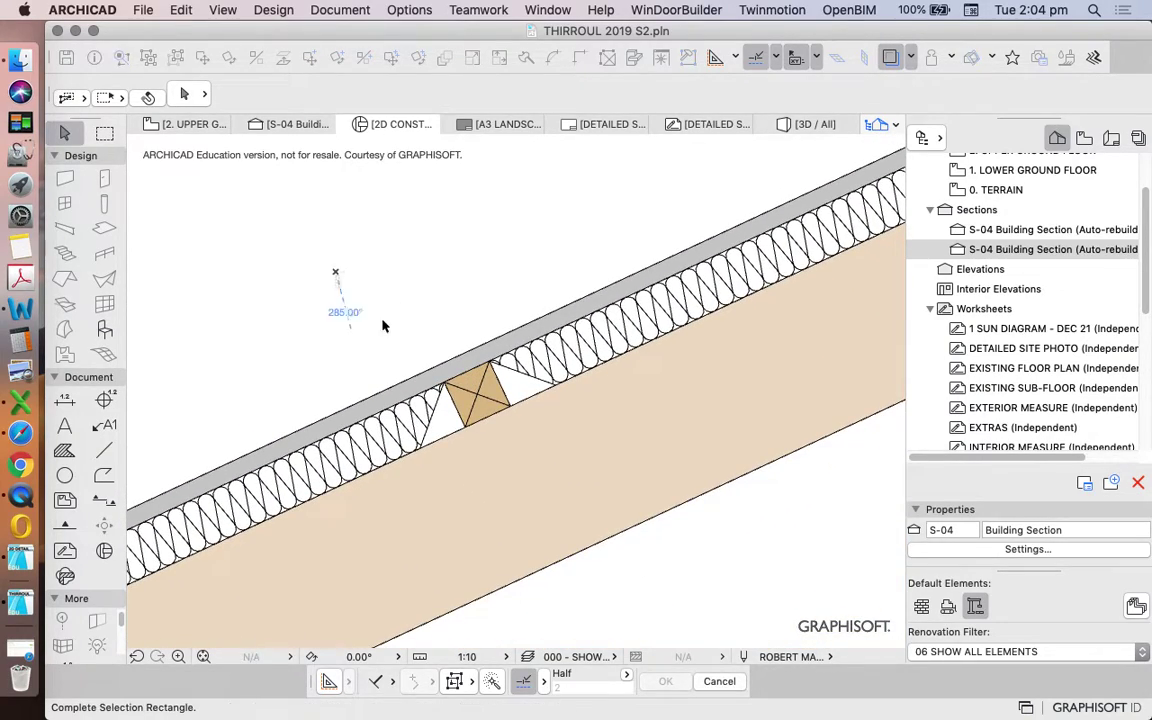
scroll(394, 377, down, 5)
click(421, 393)
click(347, 198)
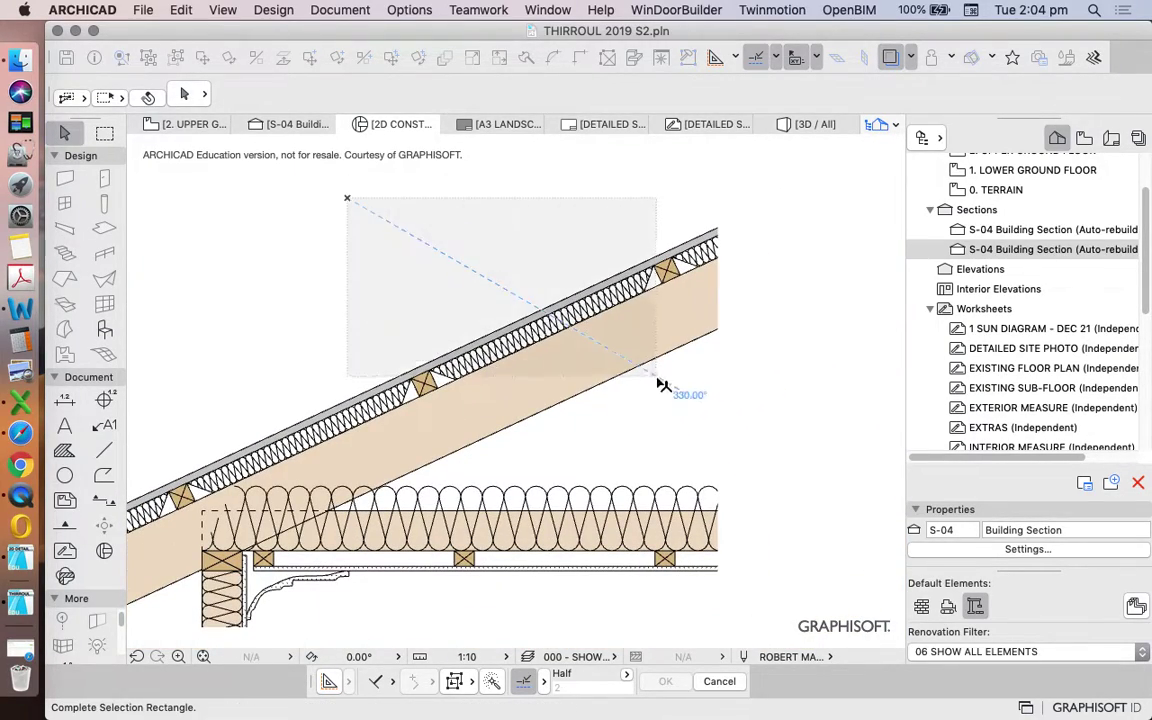
click(670, 403)
click(310, 60)
click(548, 334)
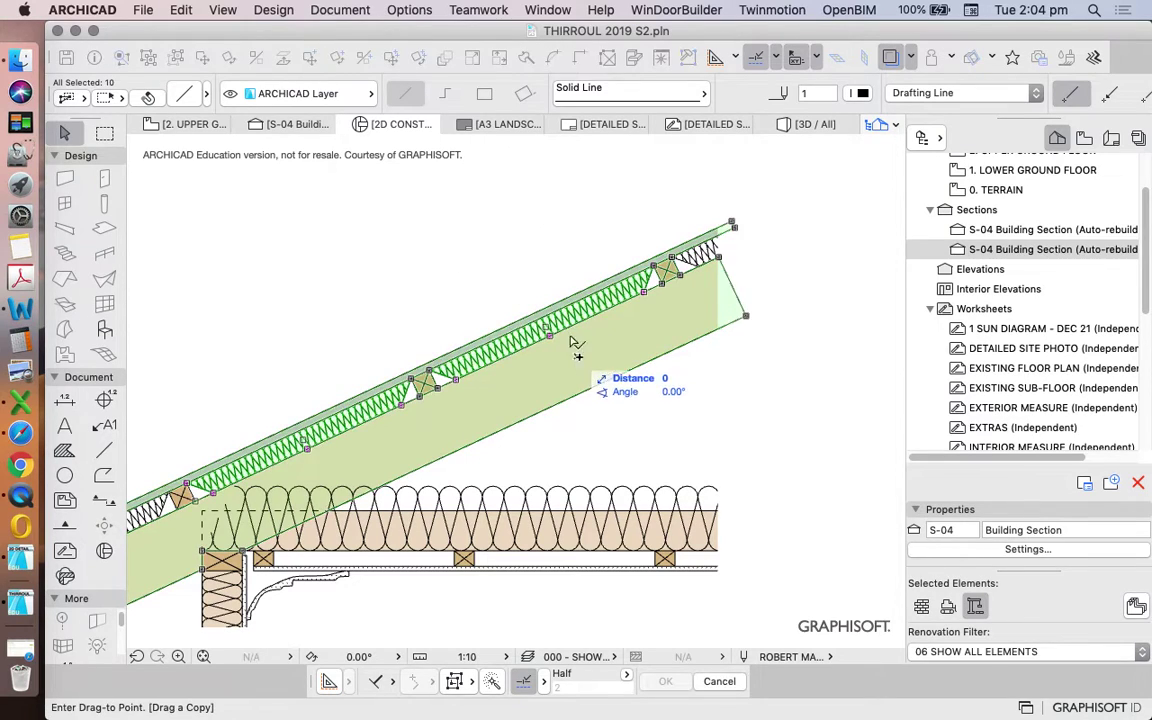
scroll(607, 216, down, 10)
scroll(578, 232, up, 10)
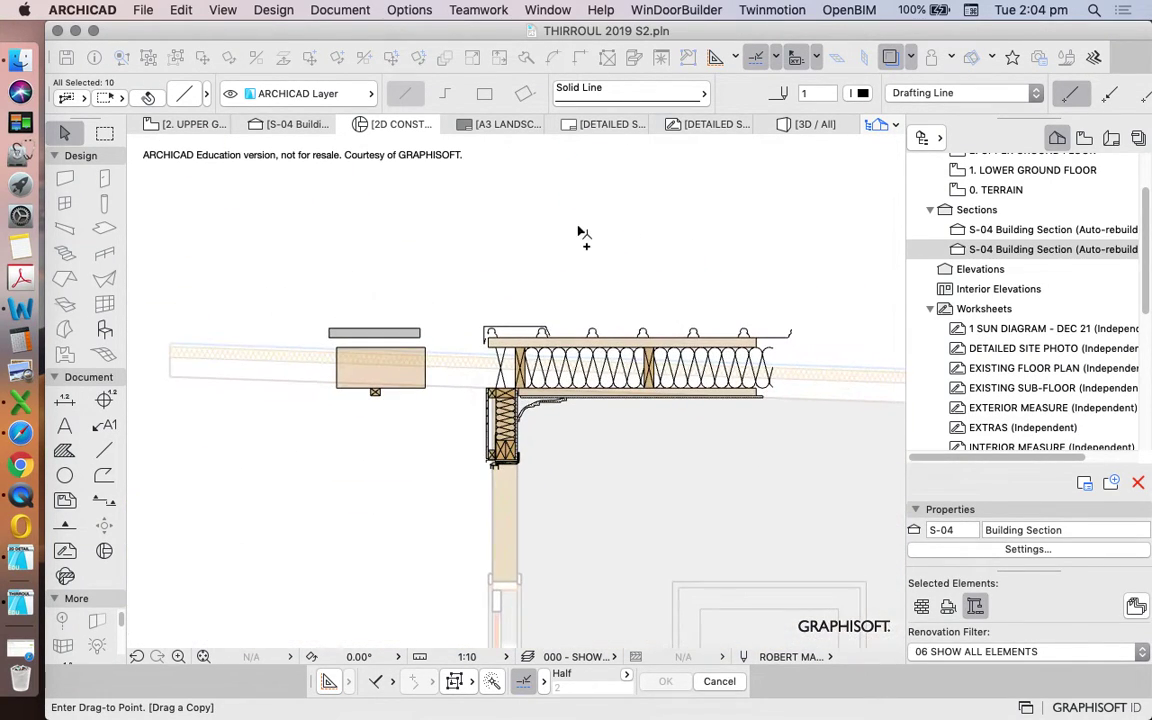
click(578, 228)
- Rotate the copied steep-roof parts by -25° so they lie horizontal, and delete their rafter fill
scroll(497, 159, up, 5)
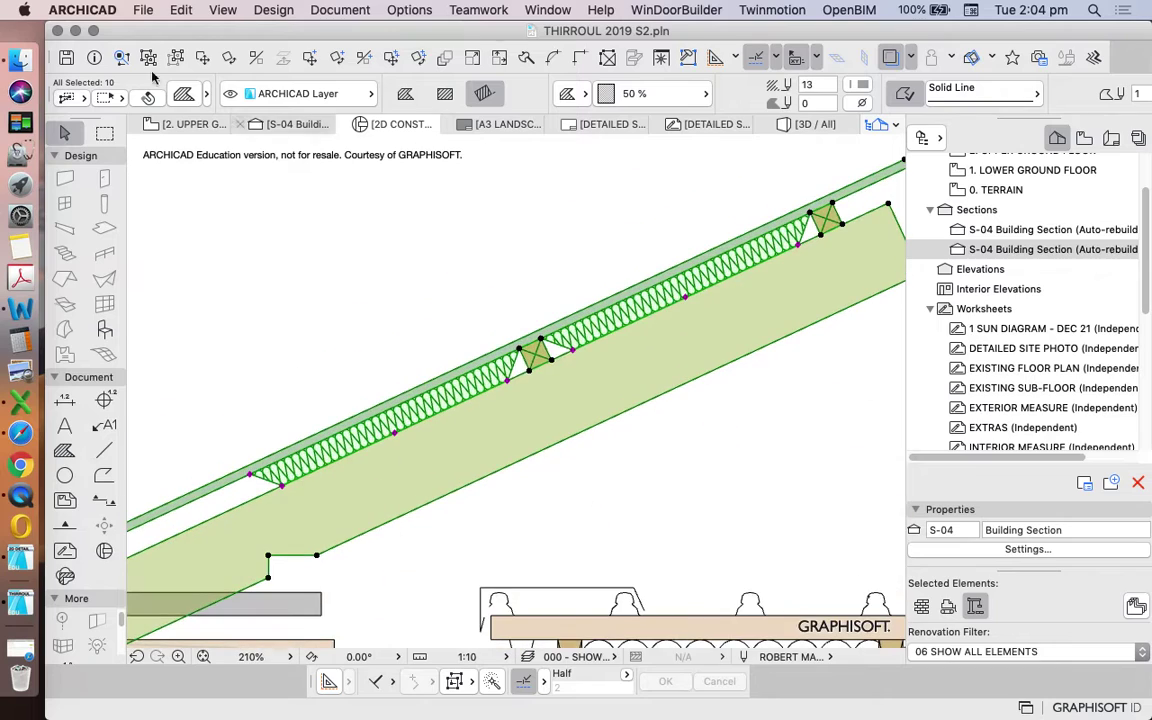
click(253, 58)
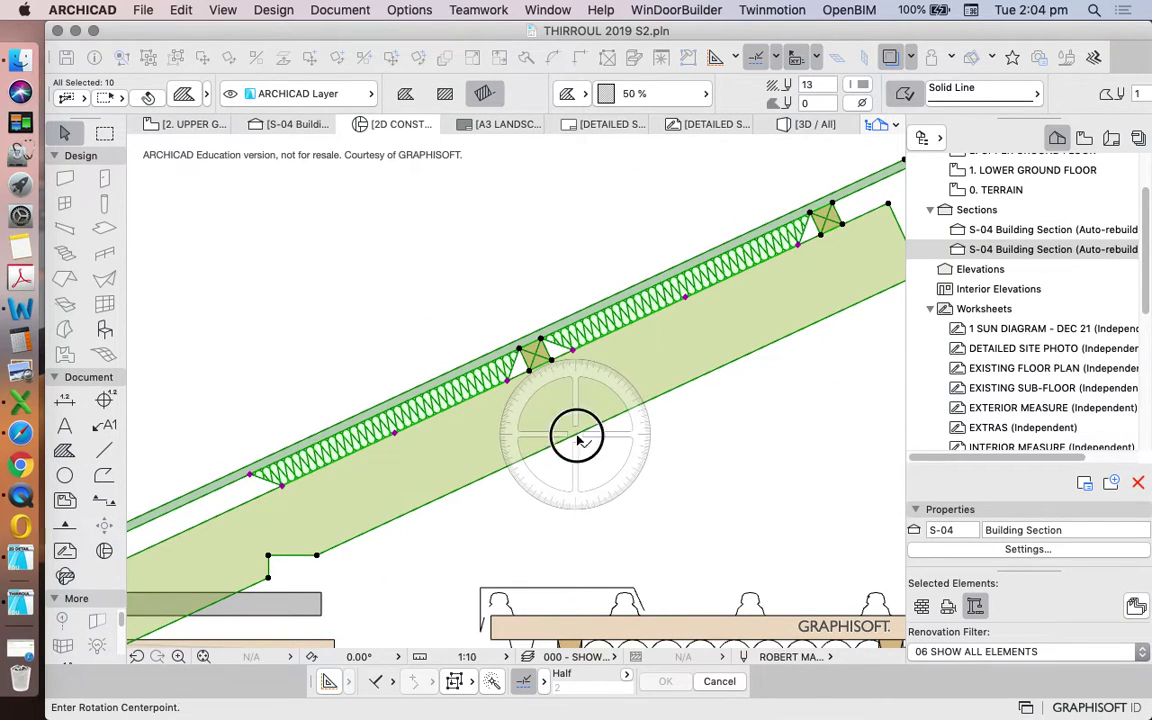
click(575, 432)
click(745, 367)
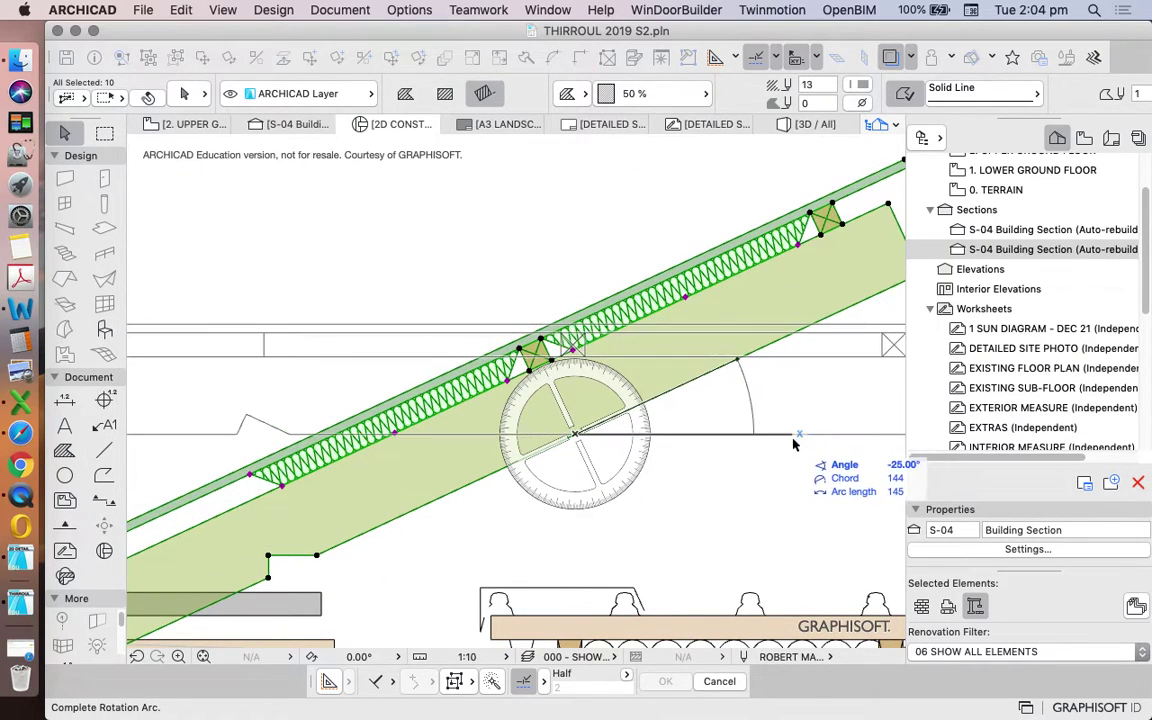
click(794, 440)
scroll(635, 393, down, 10)
key(Escape)
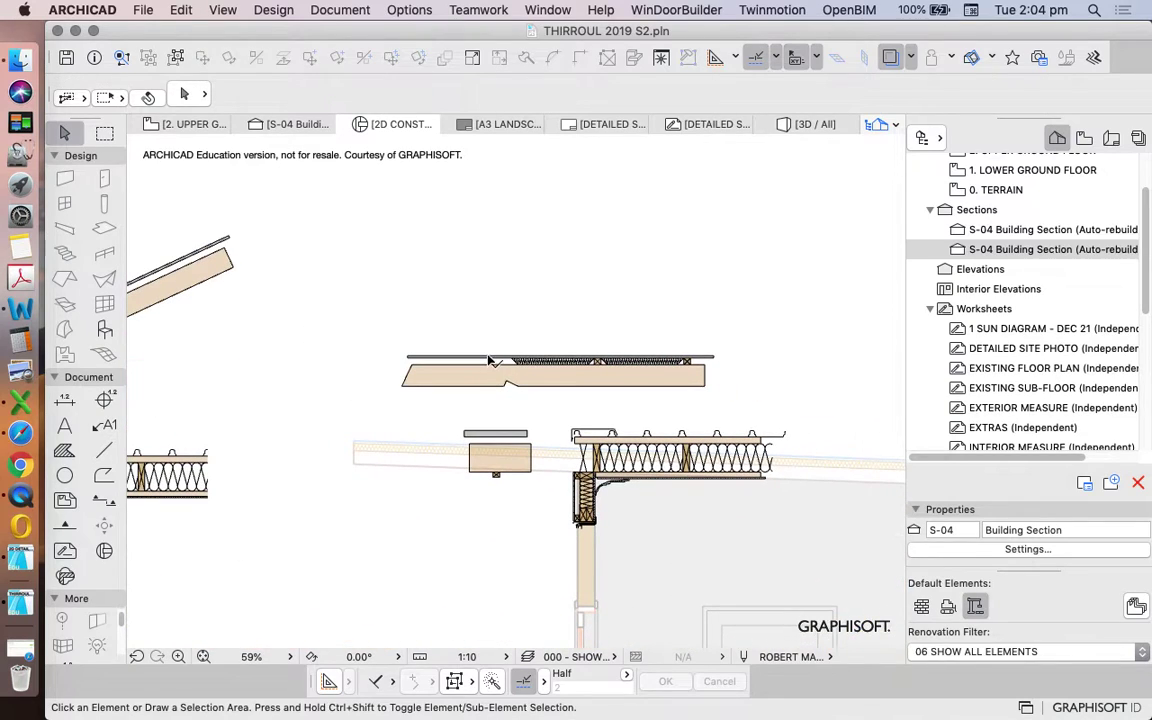
click(560, 391)
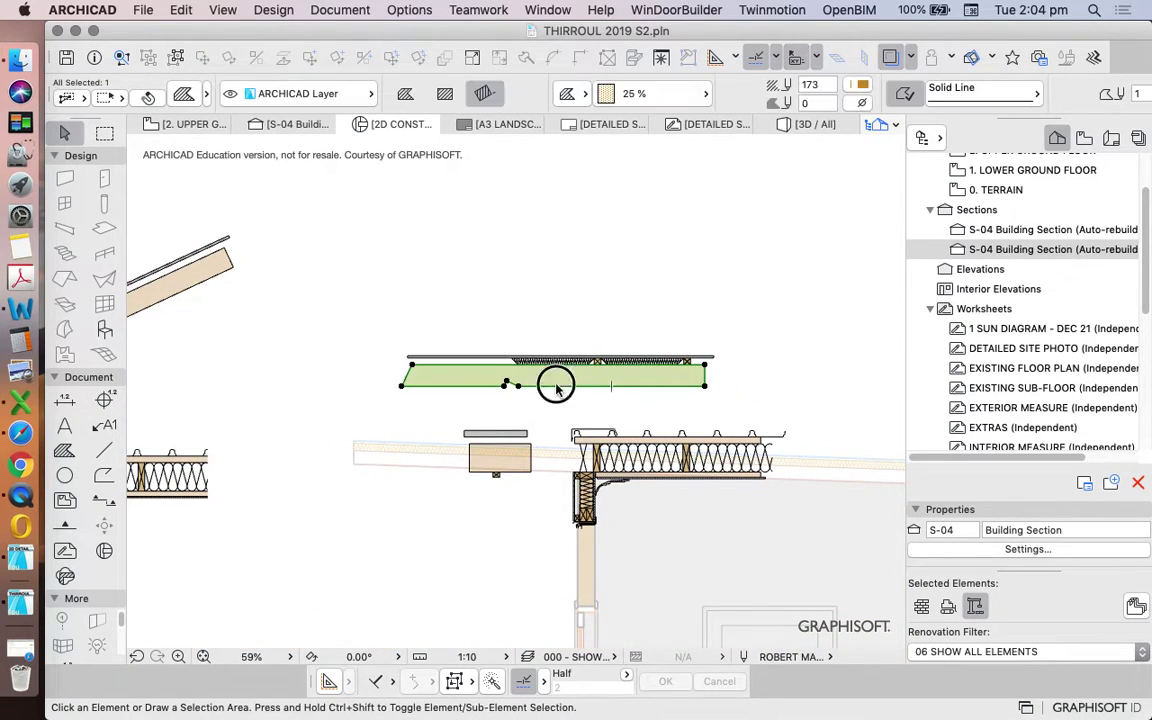
key(Delete)
- Thicken the horizontal roof sheeting to the depth of the loose grey rectangle and delete that rectangle
scroll(571, 391, up, 6)
drag(427, 577, 666, 405)
scroll(663, 391, up, 8)
click(692, 384)
click(692, 384)
click(666, 347)
click(670, 370)
key(Delete)
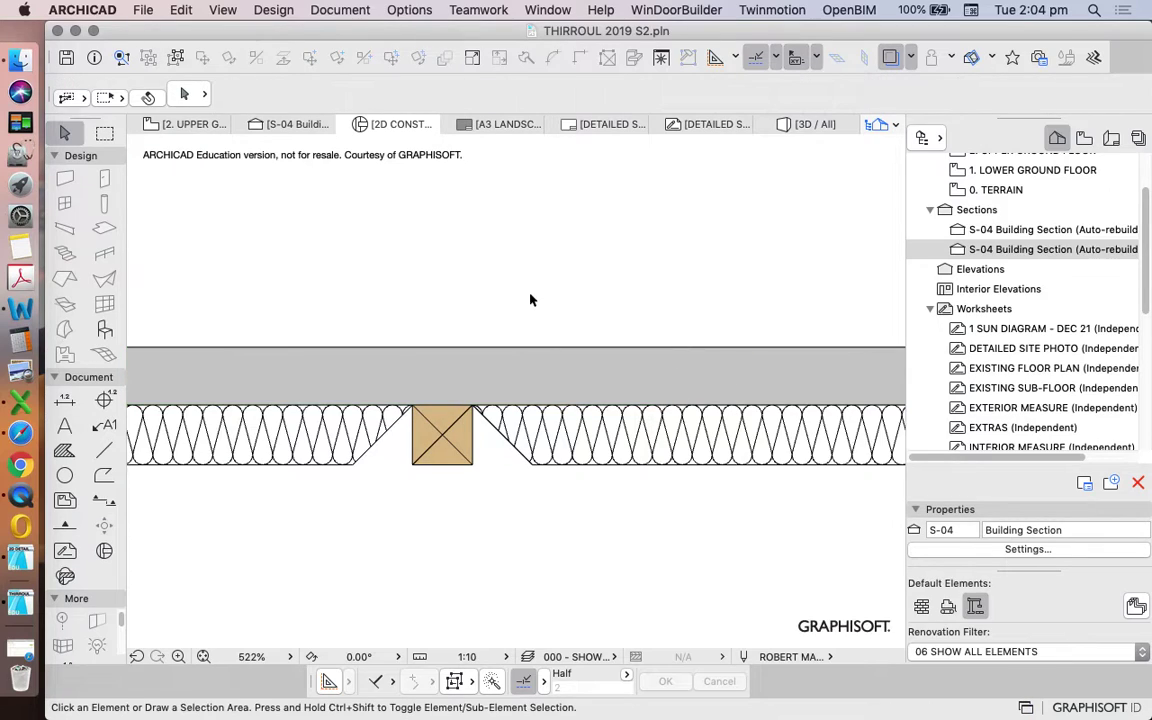
- Move the horizontal sheeting, battens and insulation together so the end batten rests on top of the wide 25 % timber fill
scroll(555, 291, down, 10)
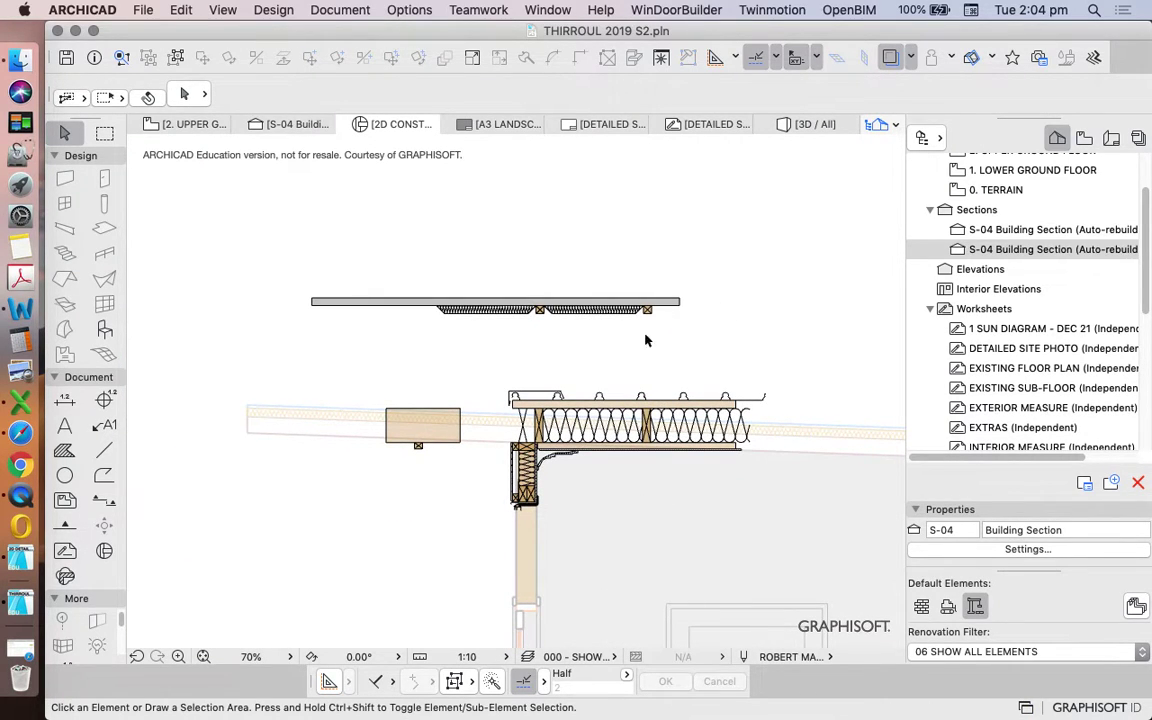
drag(616, 328, 395, 240)
right_click(488, 194)
mouse_move(591, 338)
click(758, 341)
scroll(660, 320, up, 3)
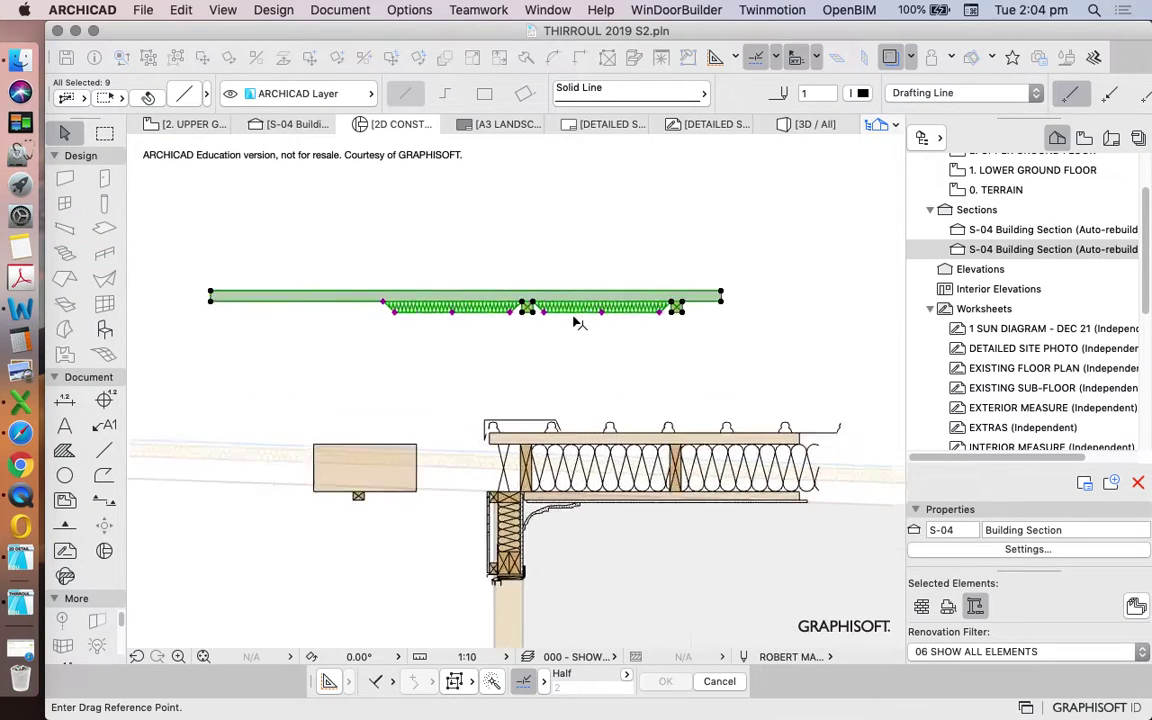
click(705, 308)
click(357, 468)
click(475, 415)
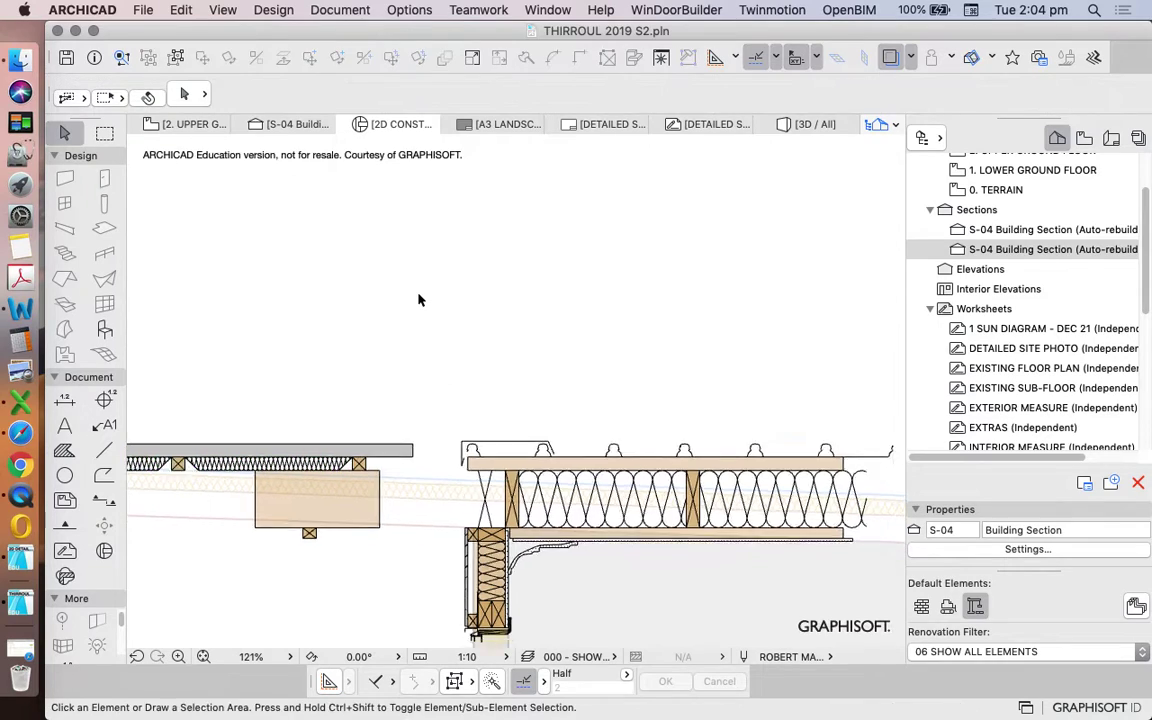
- Move the inner bay's bulk insulation out of the roof-edge detail, overlapping the wide 25 % timber fill on the overhang
scroll(447, 301, down, 3)
scroll(688, 365, down, 2)
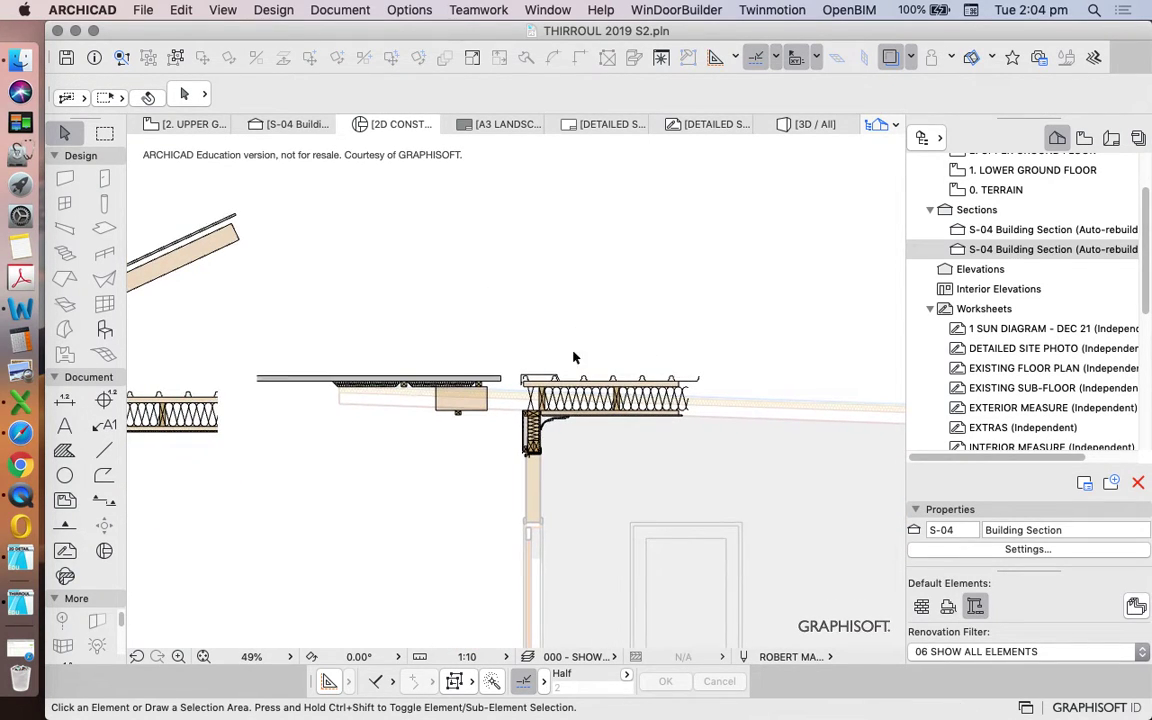
scroll(501, 393, up, 5)
scroll(635, 370, down, 3)
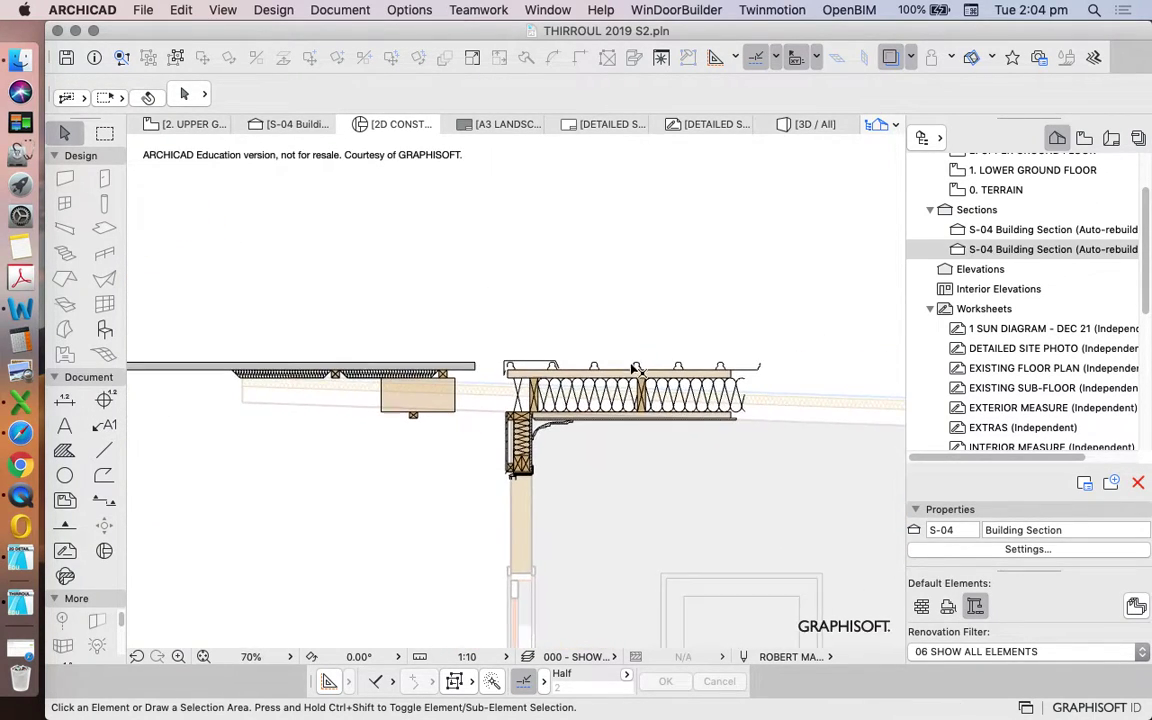
scroll(632, 386, up, 1)
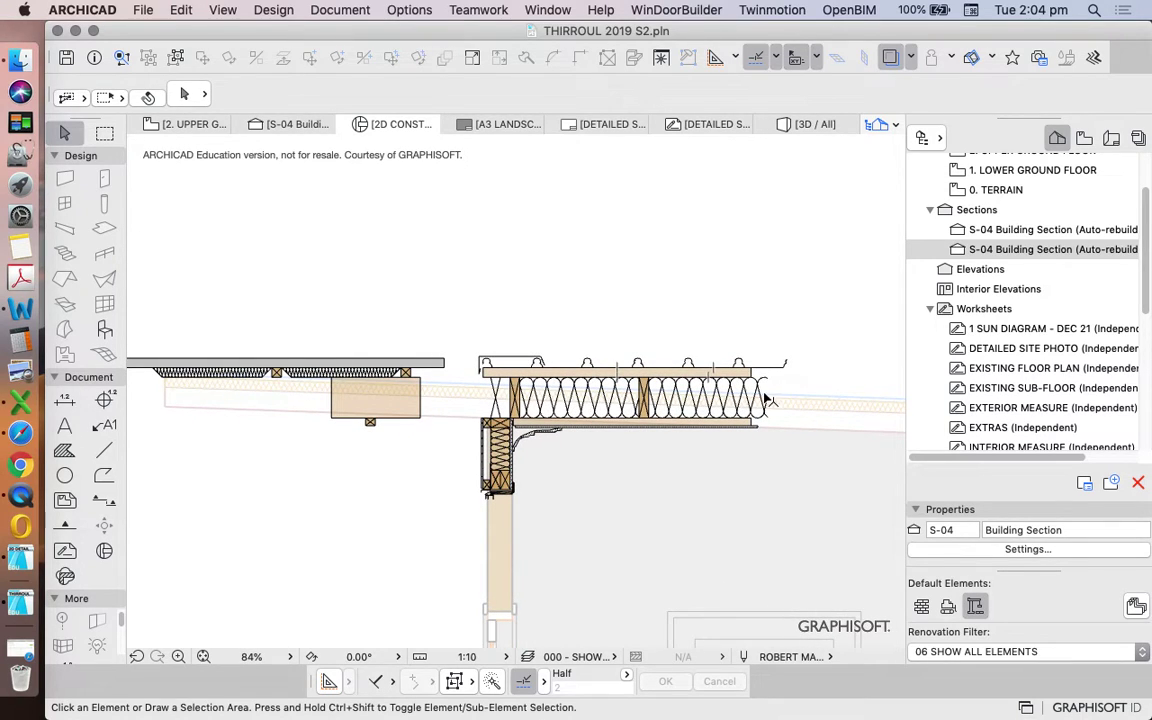
drag(768, 398, 399, 405)
key(Escape)
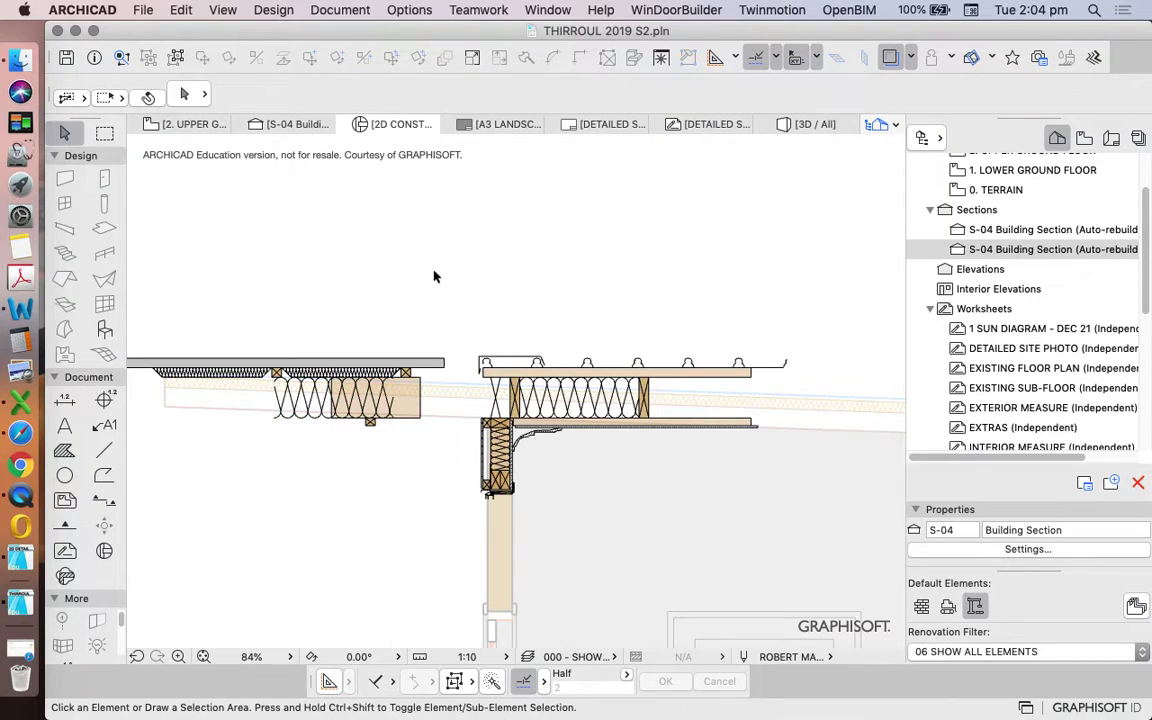
- Move the roof-edge flashing profile up and outward, clear of the sheeting
click(467, 306)
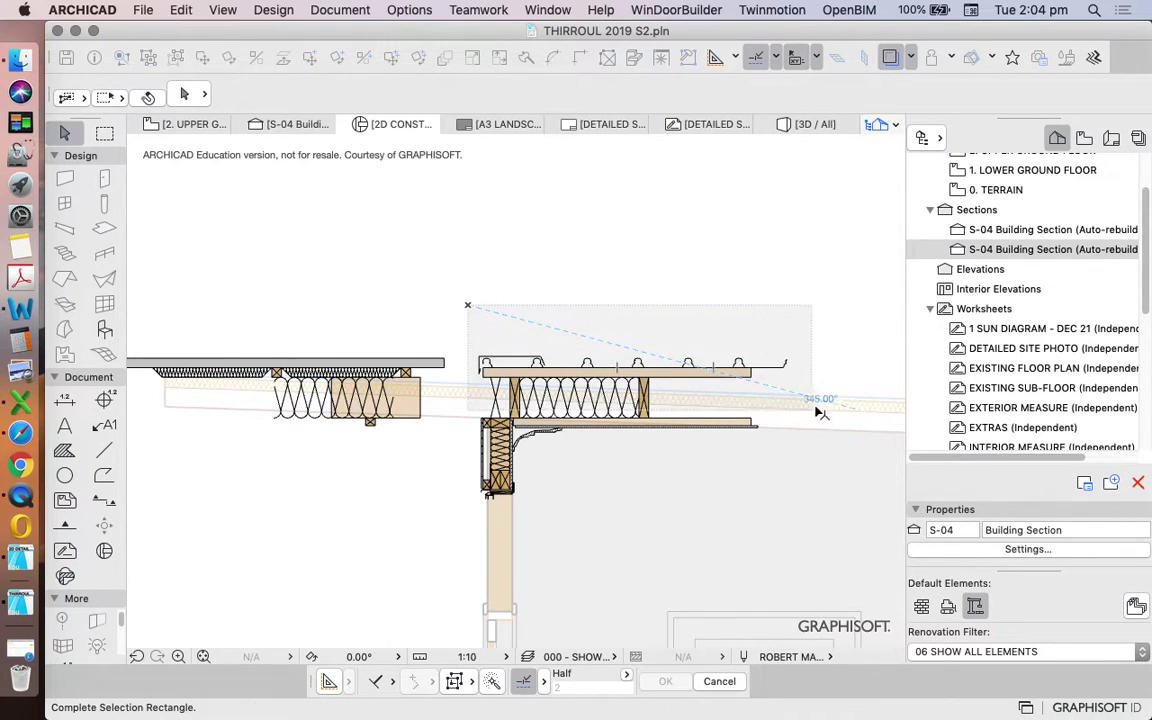
key(Escape)
drag(519, 356, 477, 226)
click(476, 227)
- Delete the remaining corrugated sheeting, top batten, insulation and crossed timbers above the wall head
click(461, 327)
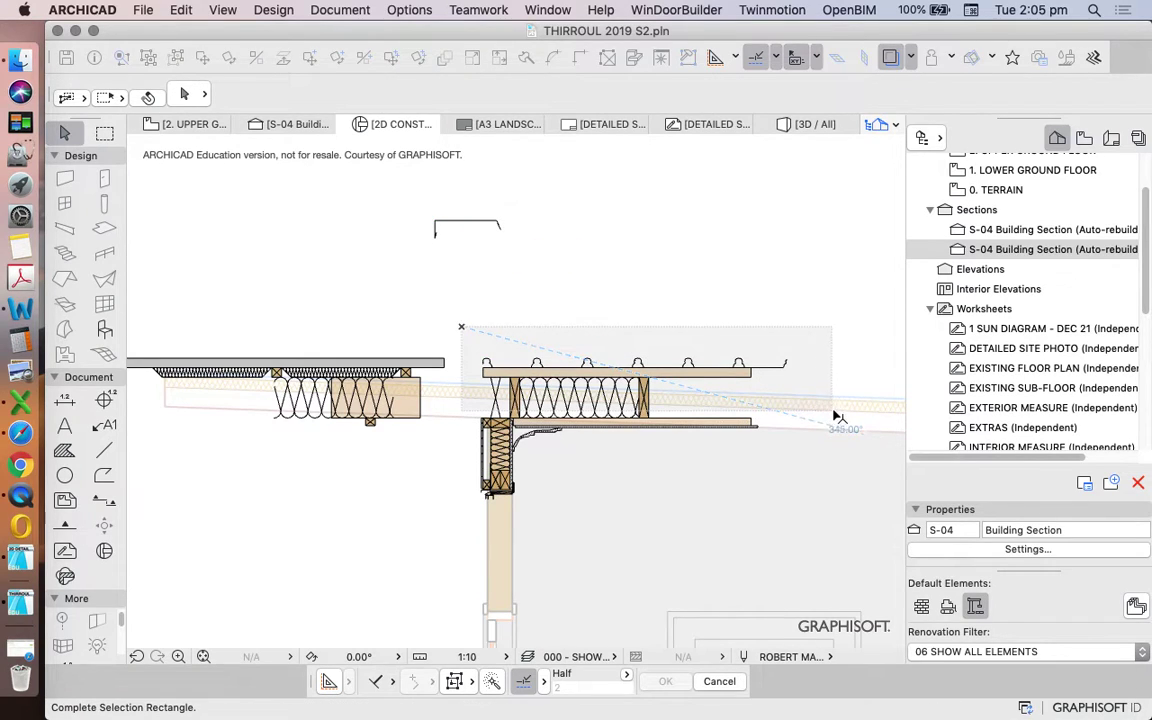
click(834, 413)
key(Delete)
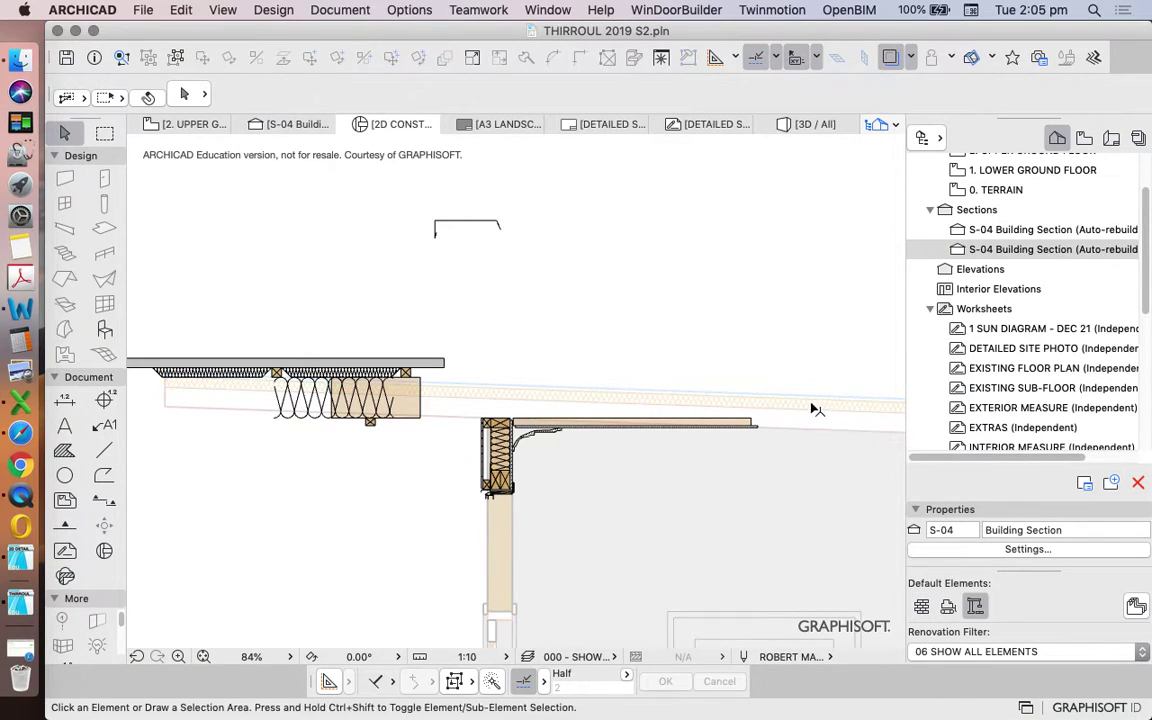
- Delete the long 25 % ceiling batten fill above the plasterboard on the inner side of the wall head
scroll(783, 396, down, 5)
scroll(693, 398, up, 4)
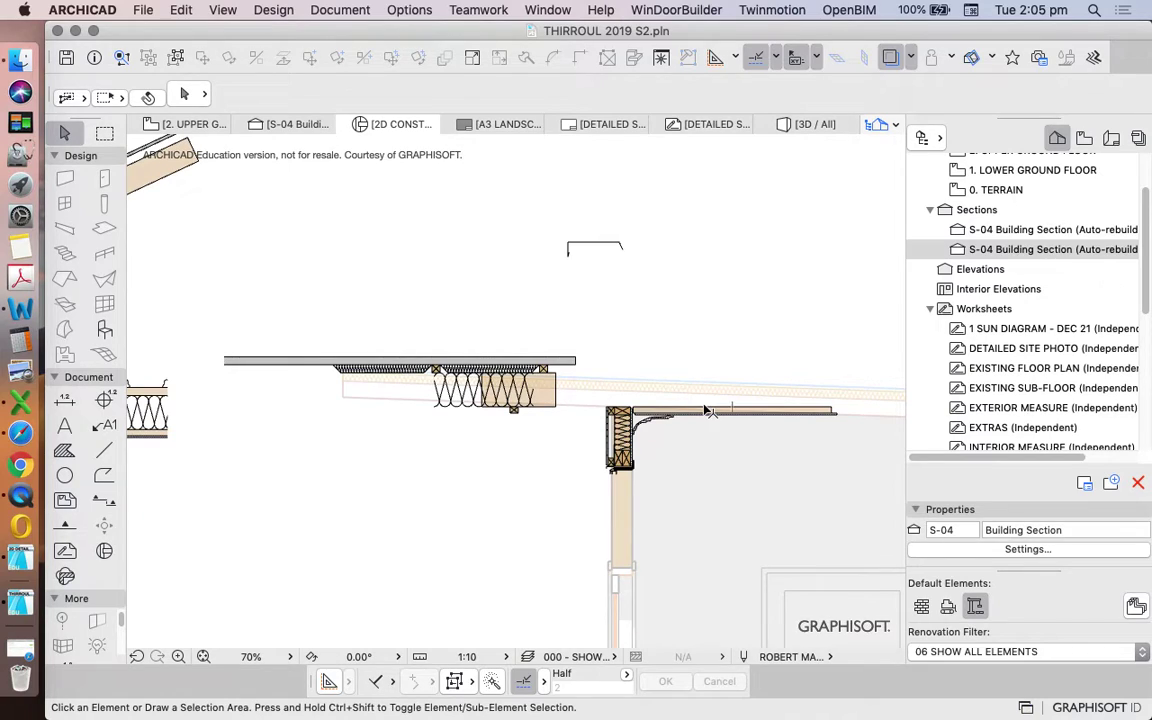
scroll(610, 412, up, 5)
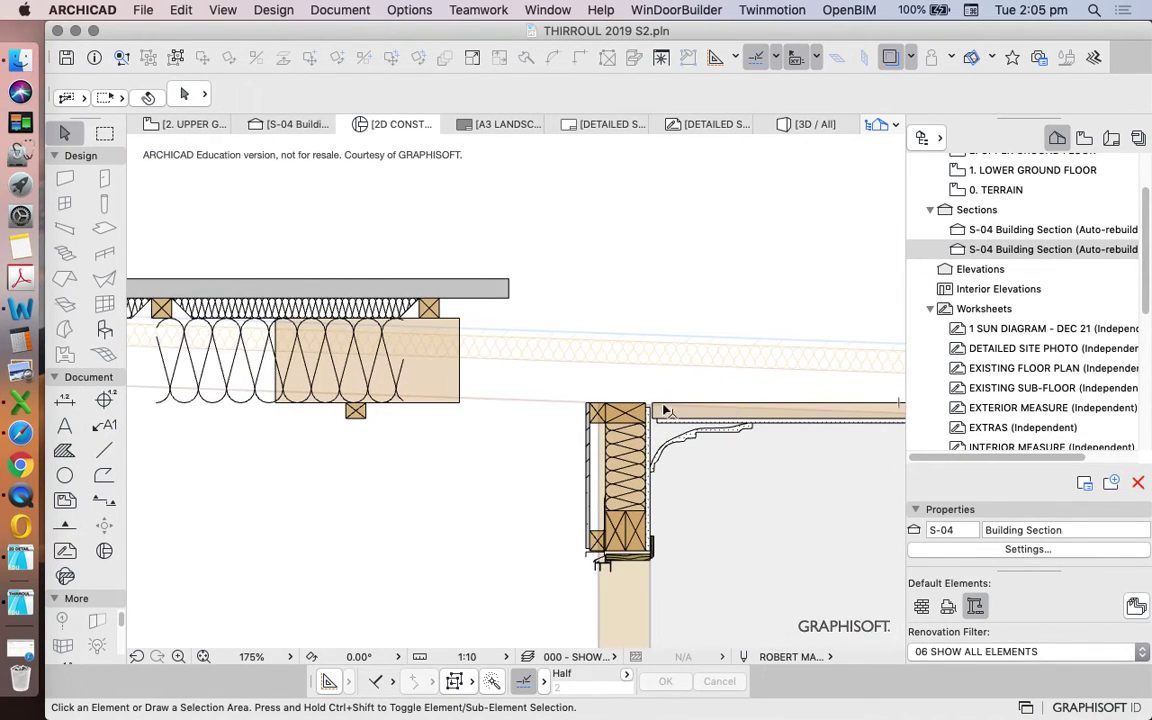
scroll(655, 410, right, 3)
click(697, 403)
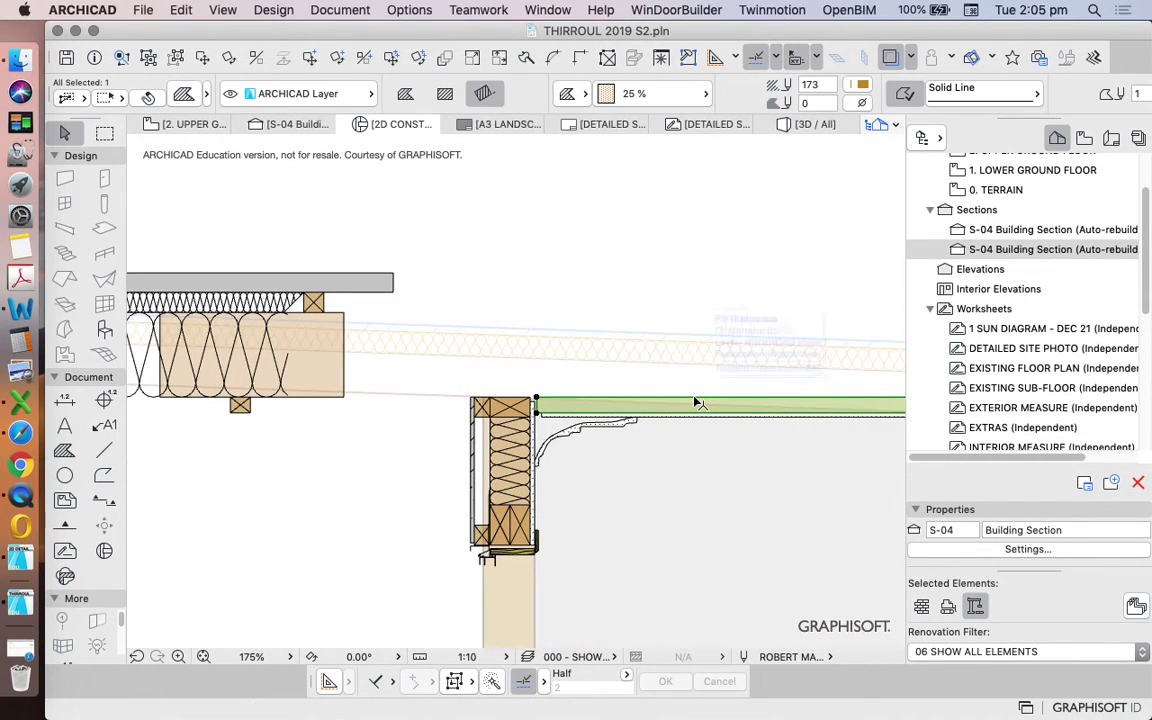
key(Delete)
- Move the plasterboard ceiling lining outward from the inner side of the wall head to below the overhang's batten and insulation
drag(729, 413, 386, 412)
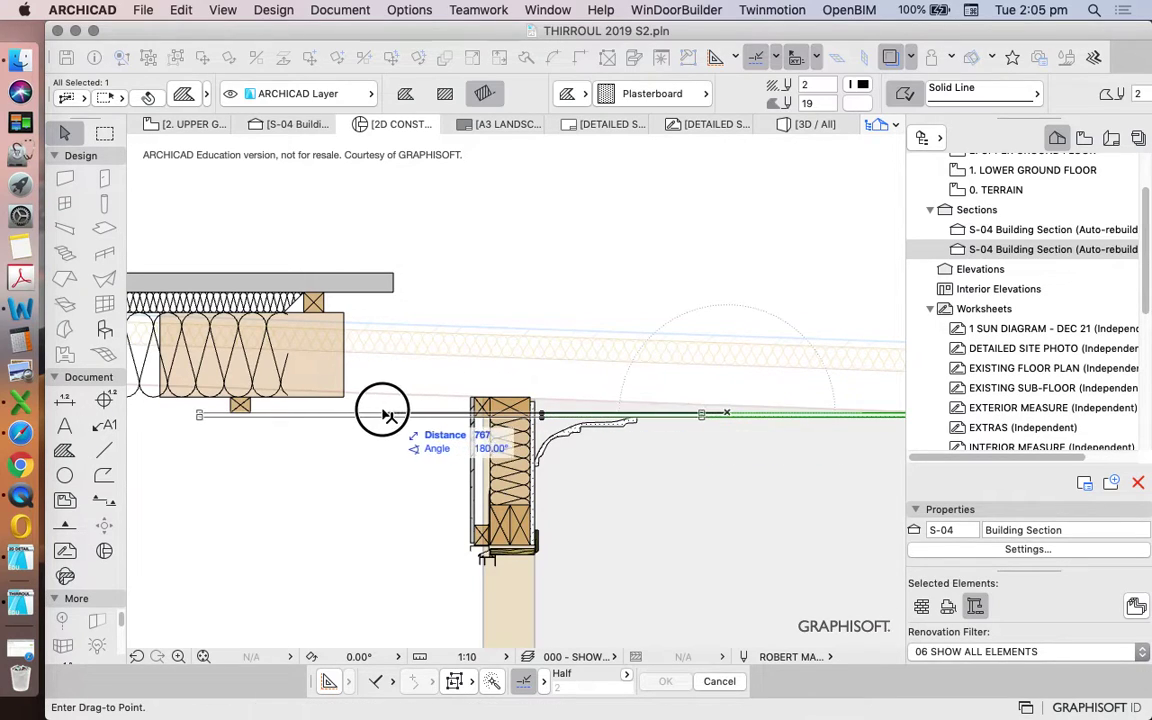
scroll(385, 412, down, 3)
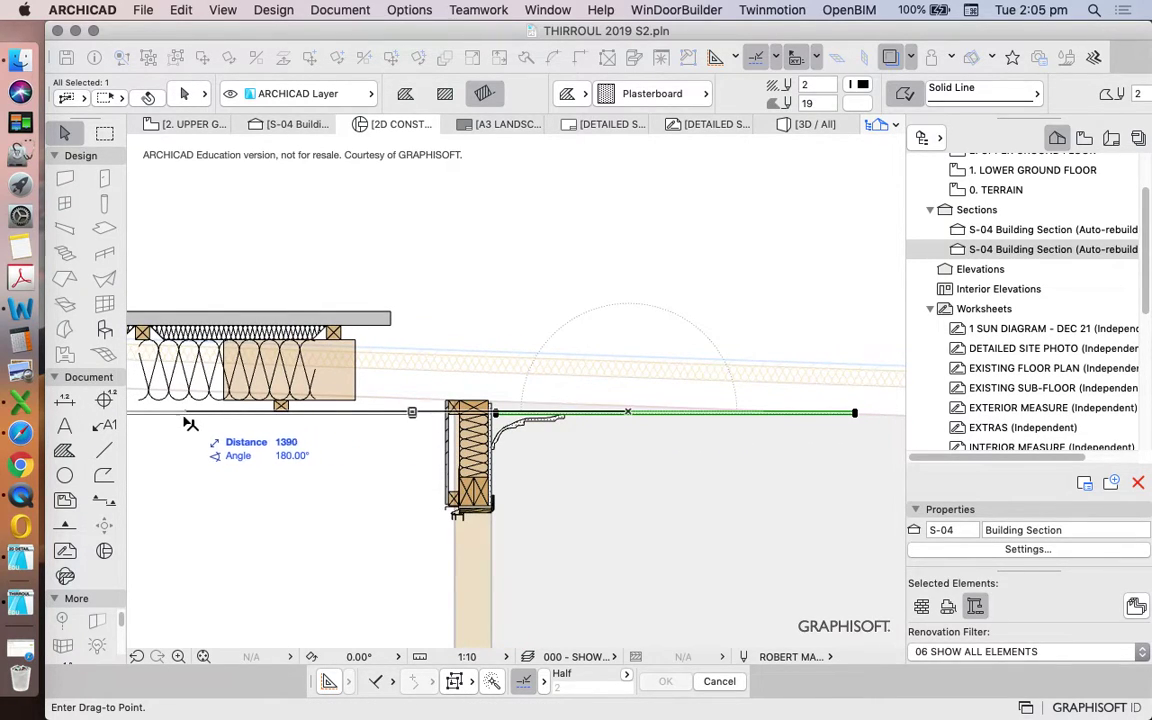
drag(189, 423, 257, 421)
key(Escape)
scroll(538, 383, down, 5)
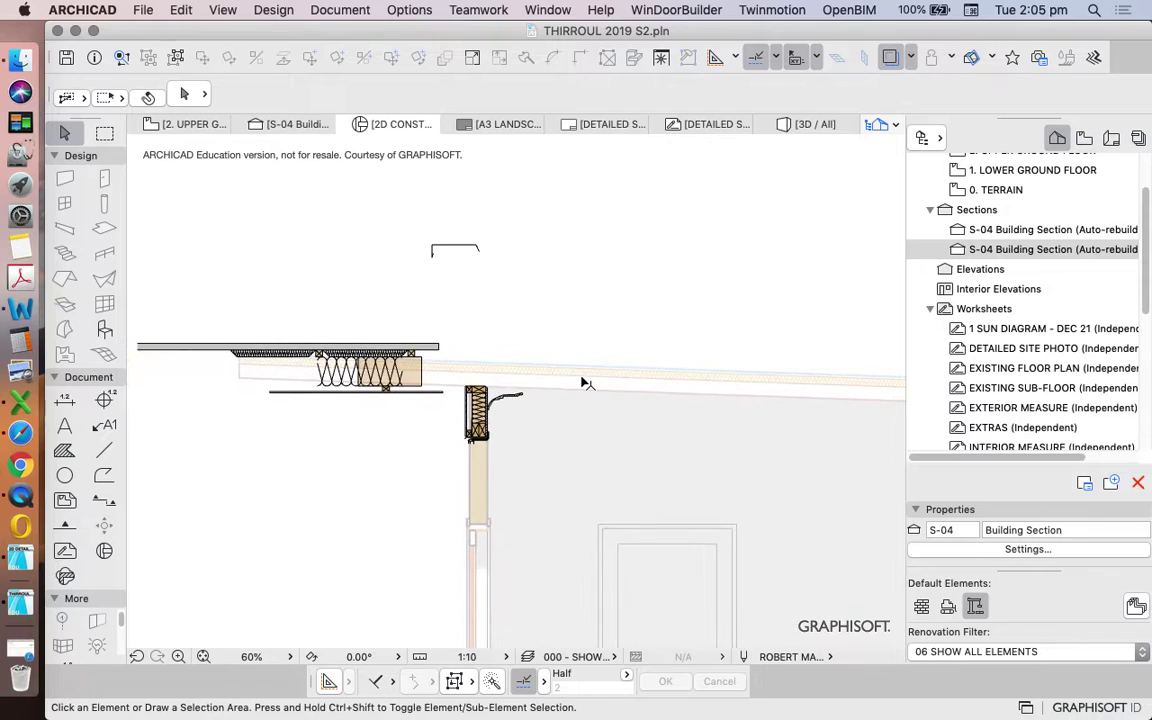
scroll(305, 371, up, 5)
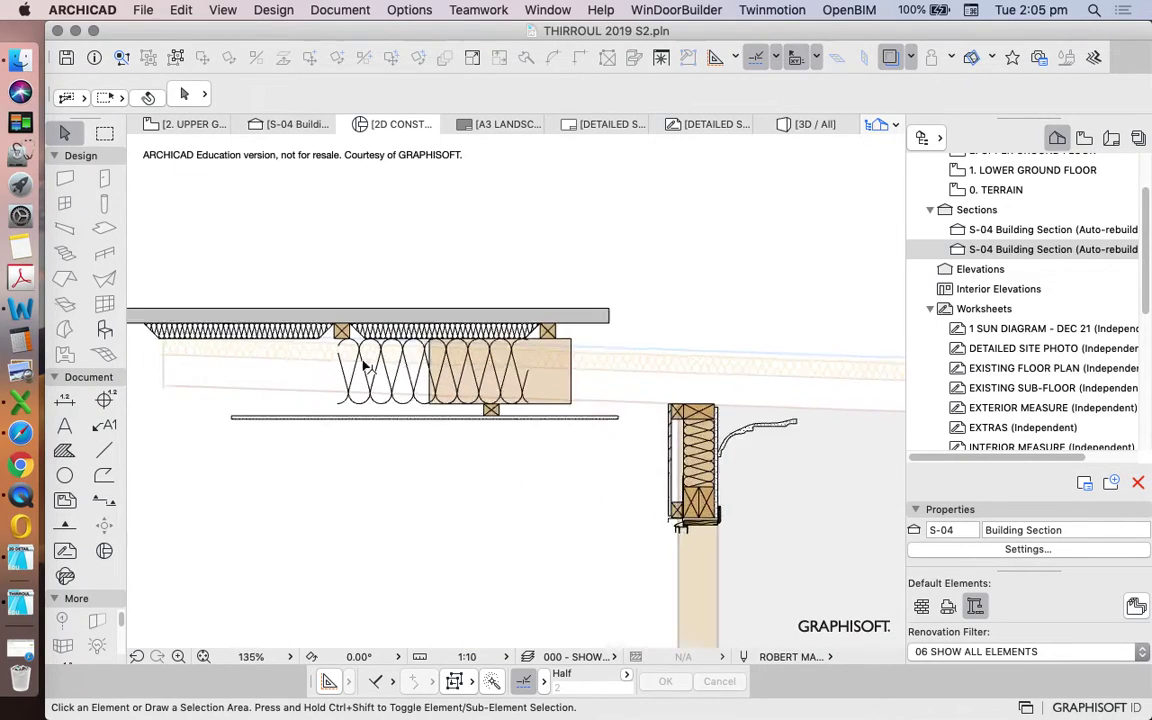
- Stretch the outer end of the 25 % timber fill outward by about 970 mm
click(442, 376)
click(442, 376)
scroll(461, 368, down, 5)
scroll(462, 367, down, 3)
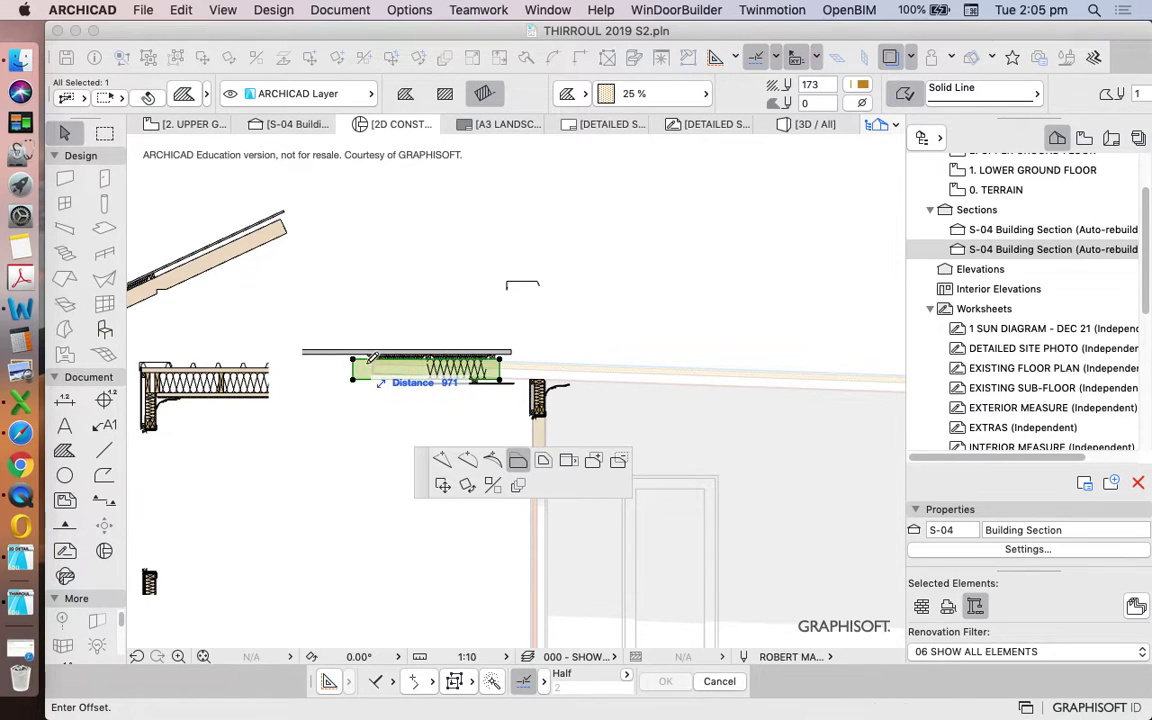
click(371, 369)
- Copy the crossed batten between the thin insulation strips to the outer end of the strip beneath the sheeting
scroll(437, 359, up, 10)
drag(405, 463, 244, 419)
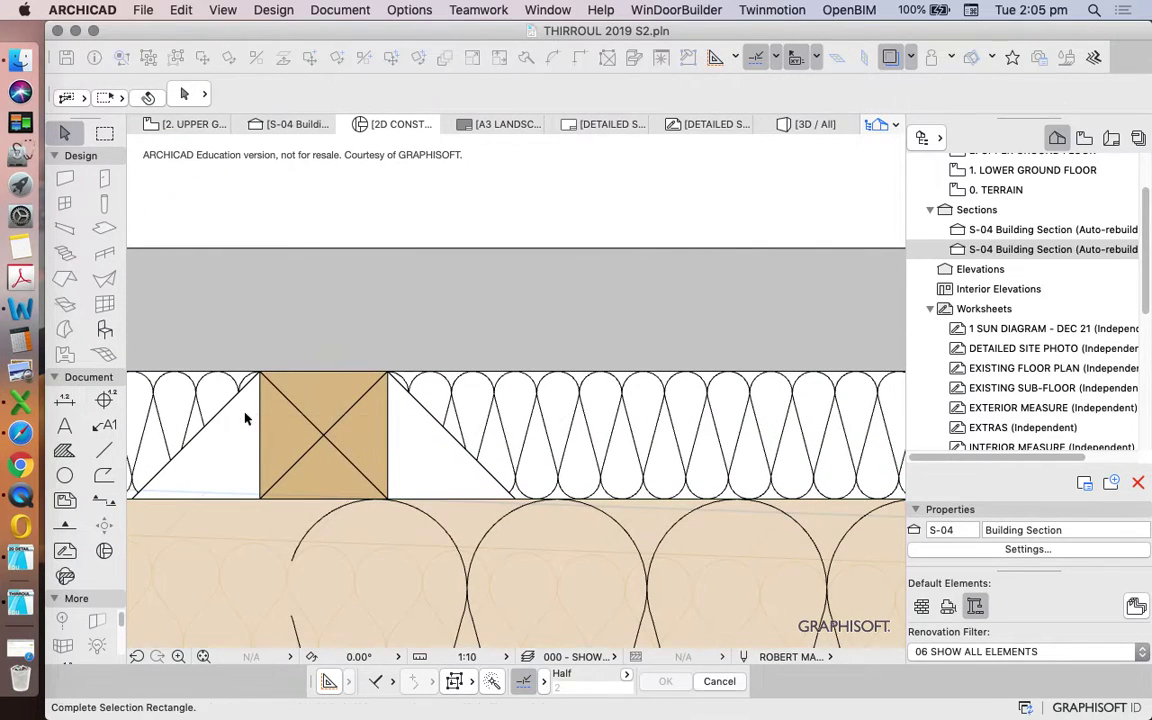
click(245, 418)
right_click(396, 226)
mouse_move(440, 370)
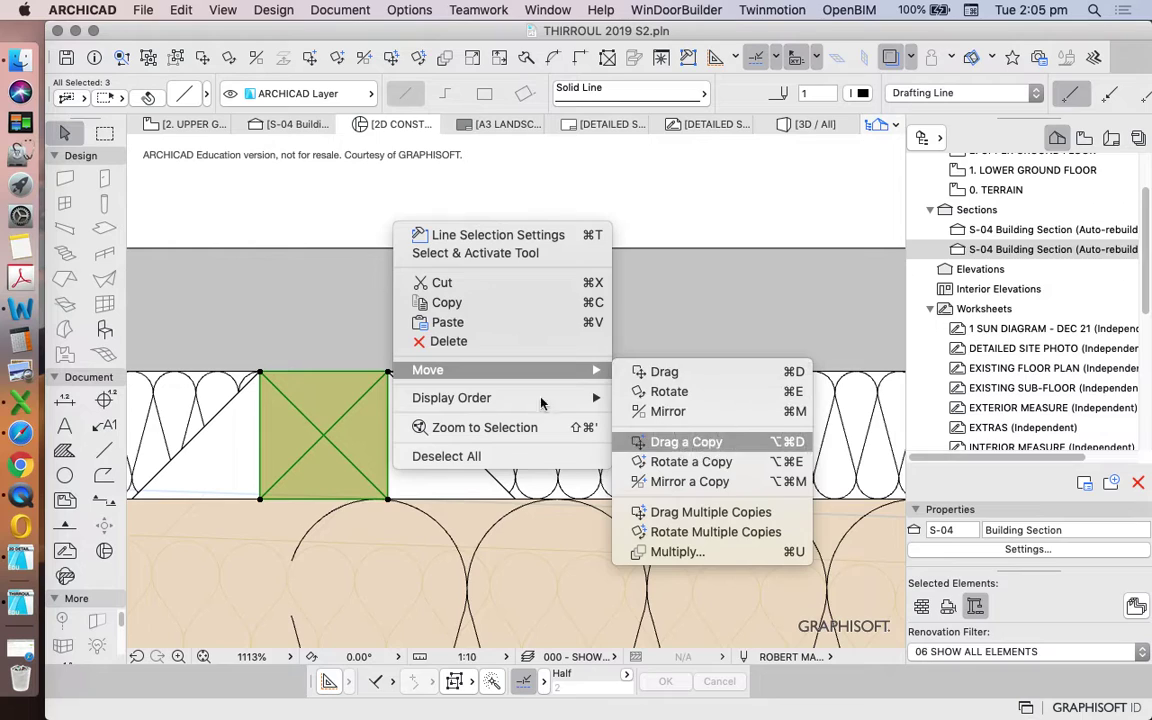
click(686, 441)
click(393, 378)
scroll(605, 301, down, 5)
scroll(488, 345, left, 4)
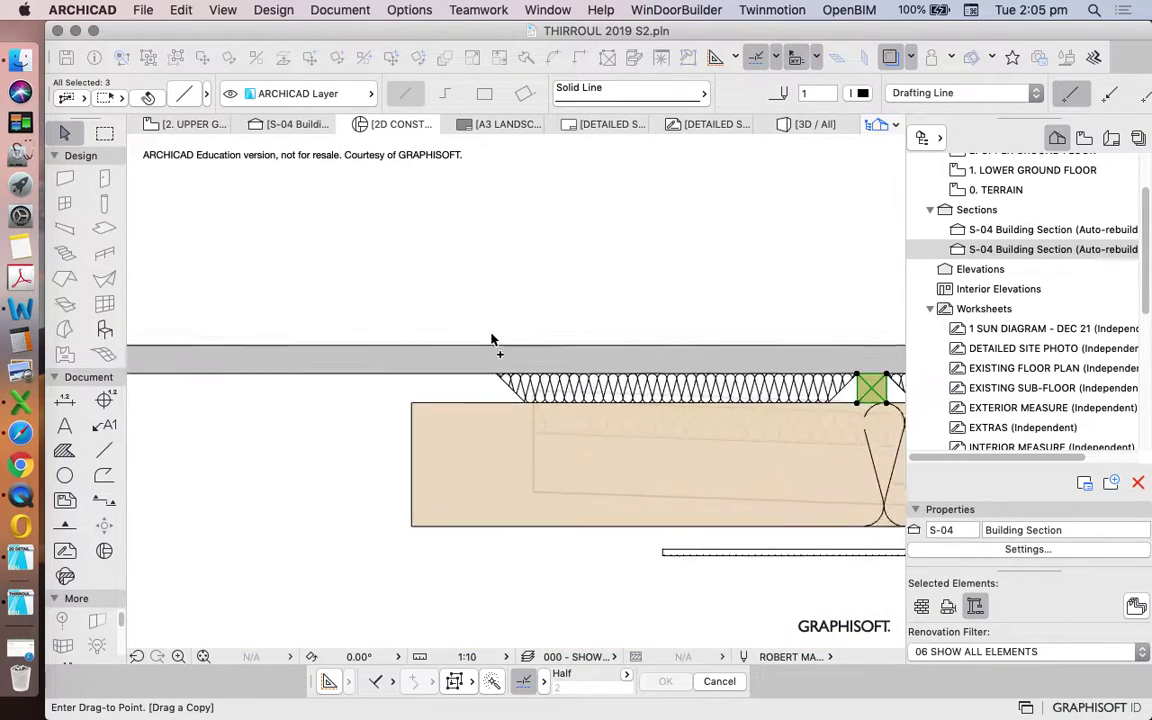
click(497, 378)
- Move the crossed ceiling batten outward along the underside of the 25 % timber fill, near its outer end
scroll(489, 337, down, 5)
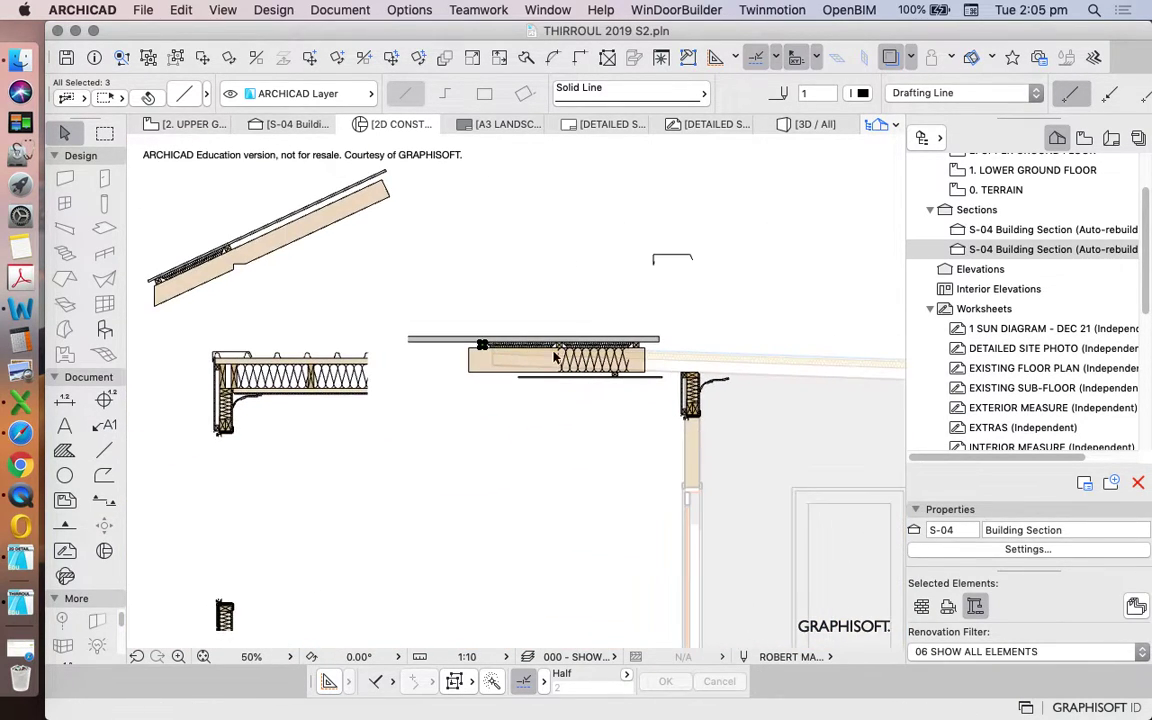
scroll(522, 378, up, 6)
scroll(840, 387, up, 6)
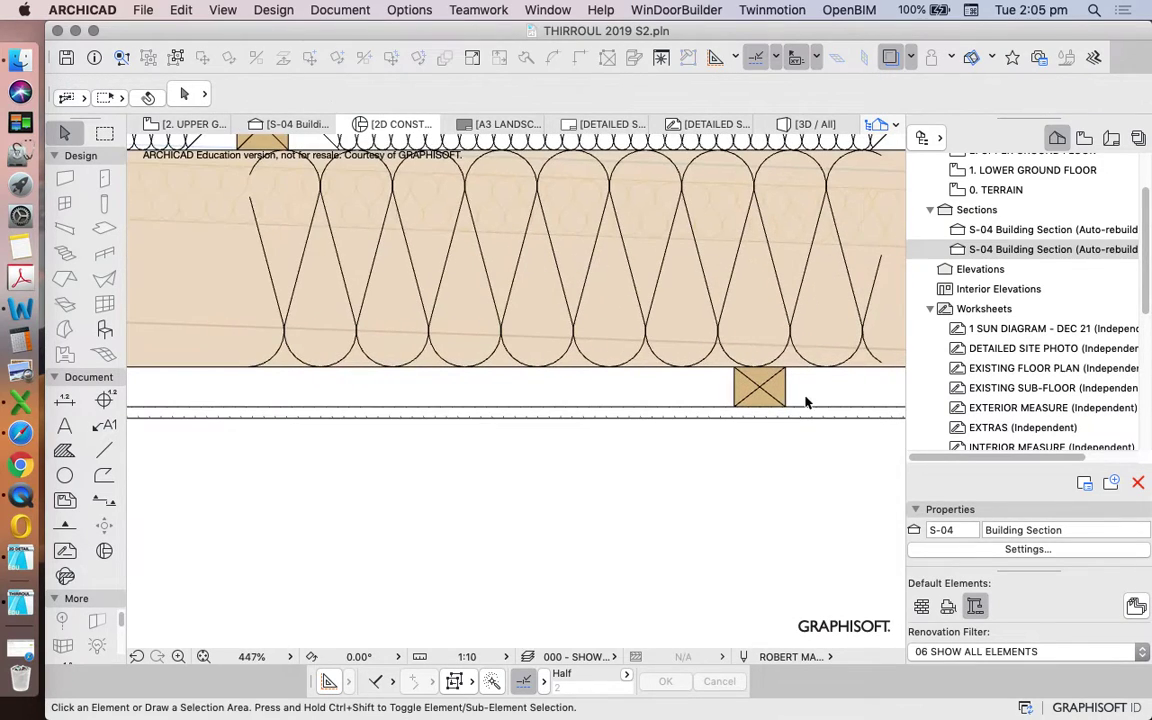
click(828, 396)
click(720, 389)
right_click(693, 436)
mouse_move(800, 585)
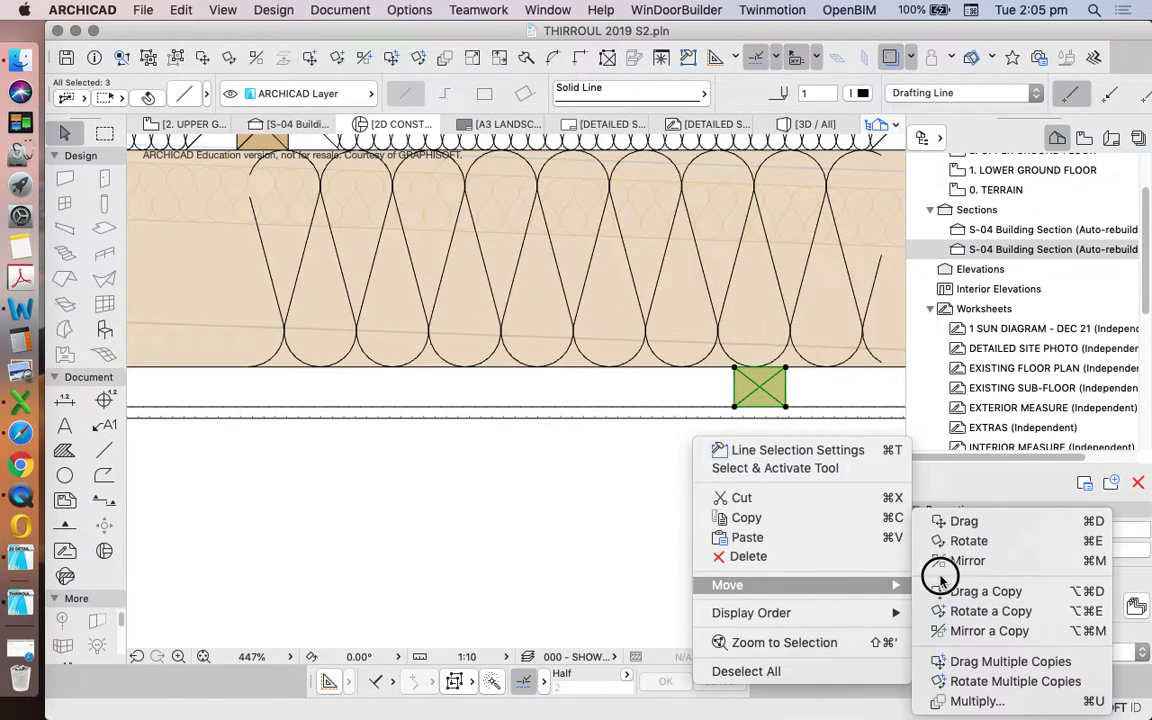
click(962, 521)
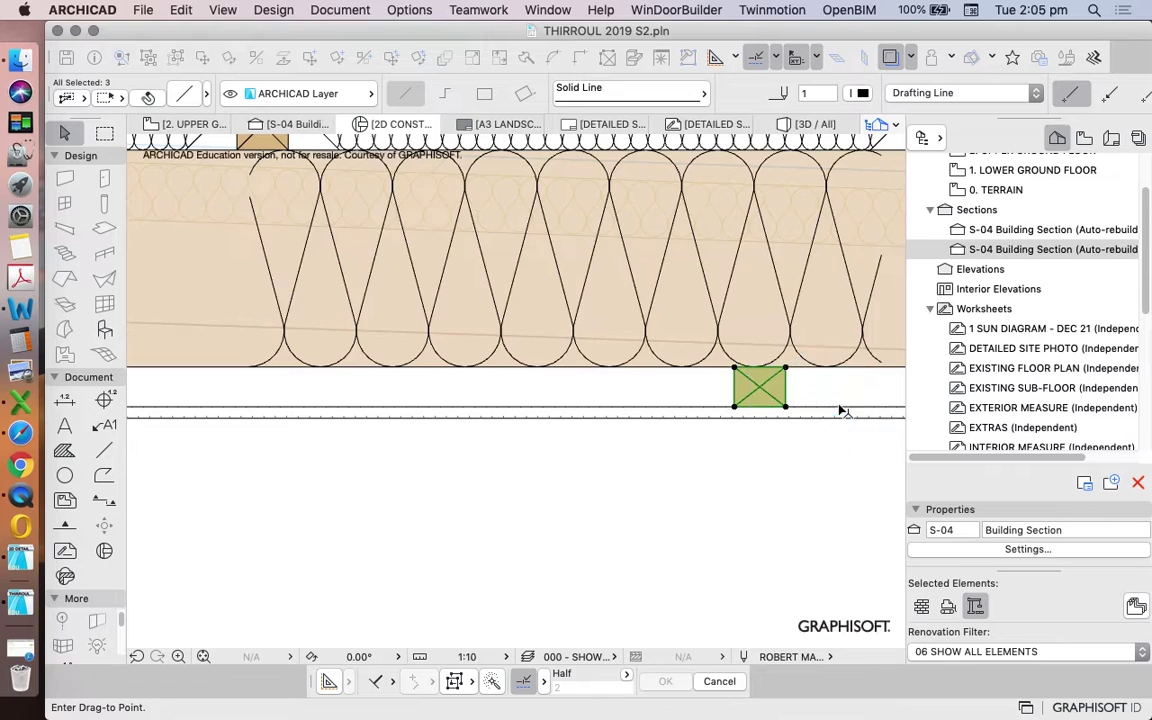
scroll(836, 406, down, 7)
click(565, 390)
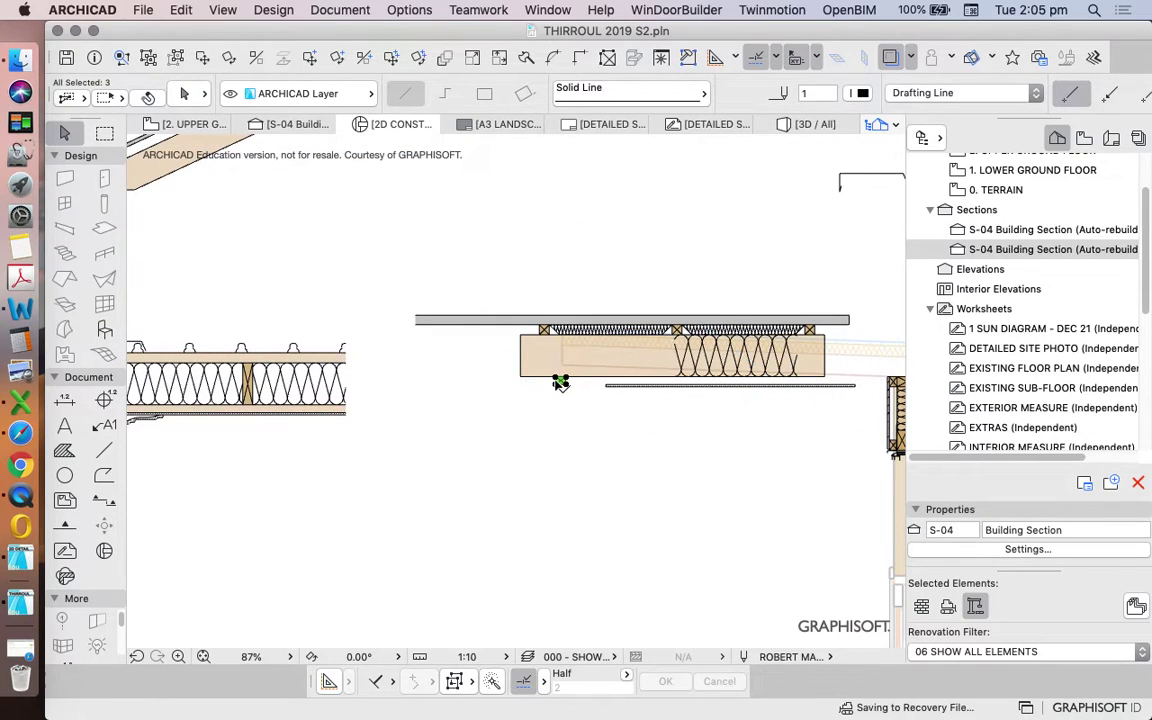
- Extend the plasterboard lining outward past the ceiling batten and the outer end of the 25 % timber fill
scroll(648, 396, up, 10)
click(790, 418)
scroll(786, 405, down, 5)
key(Escape)
scroll(476, 342, down, 8)
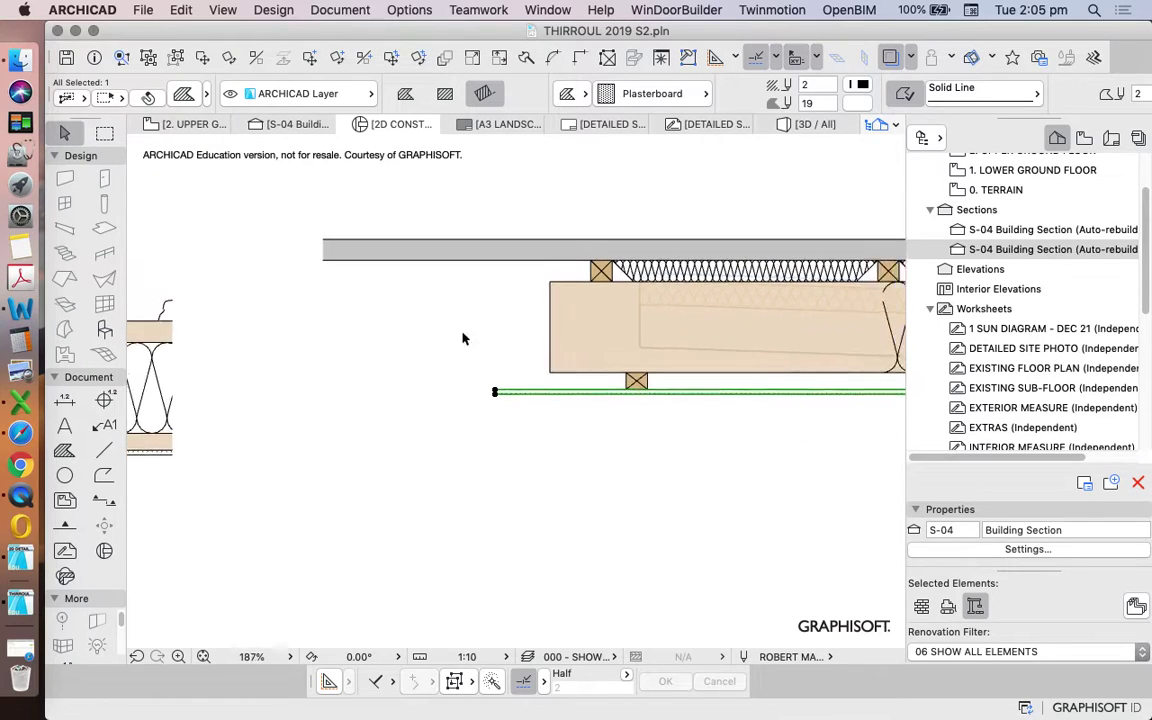
key(Escape)
- Stretch the Fiber Insulation 22 outward until it nearly reaches the outer end of the 25 % timber fill
click(545, 327)
scroll(548, 327, up, 5)
click(548, 328)
key(Escape)
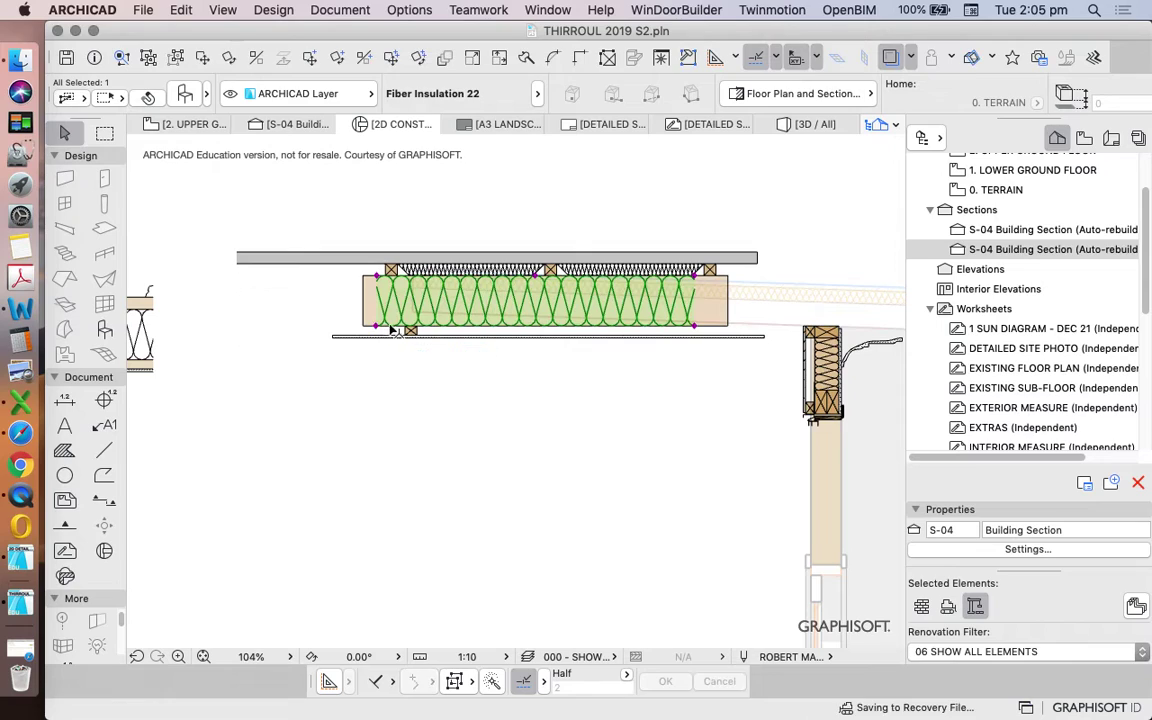
key(Escape)
- Rotate the complete roof build-up of sheeting, battens, insulation, timber fill and plasterboard by -2.00° to match the traced roof slope
scroll(521, 323, down, 3)
click(368, 222)
click(720, 358)
click(229, 57)
scroll(399, 254, down, 4)
scroll(598, 277, up, 10)
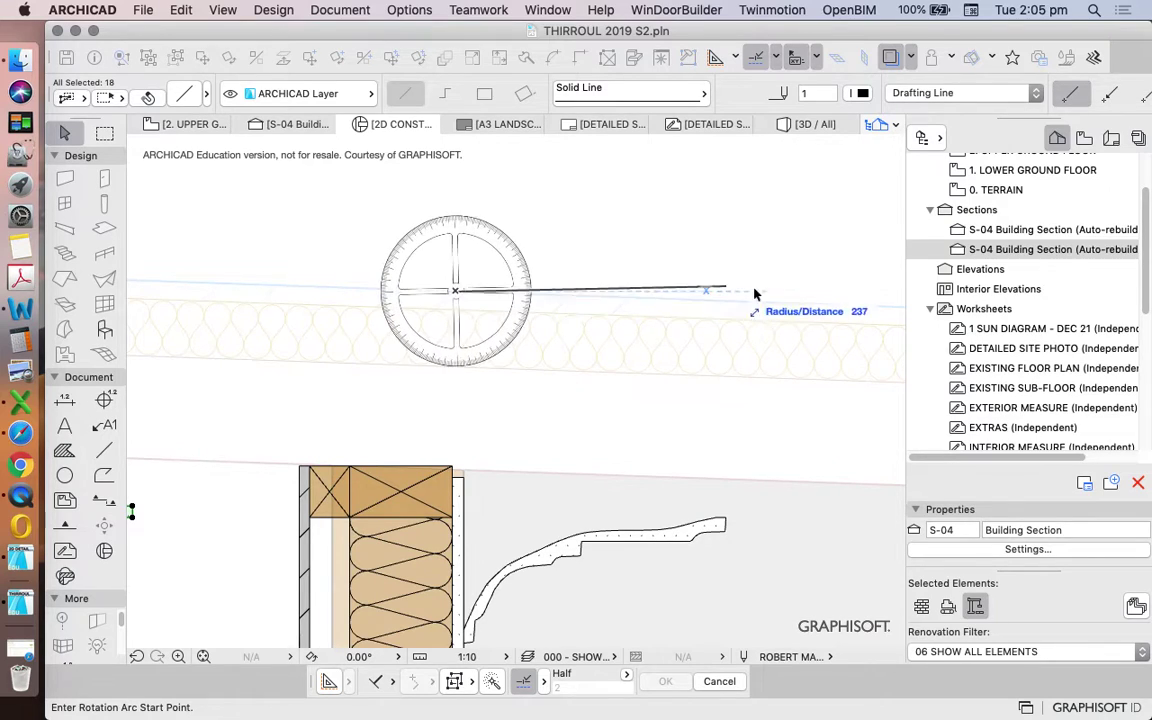
click(842, 295)
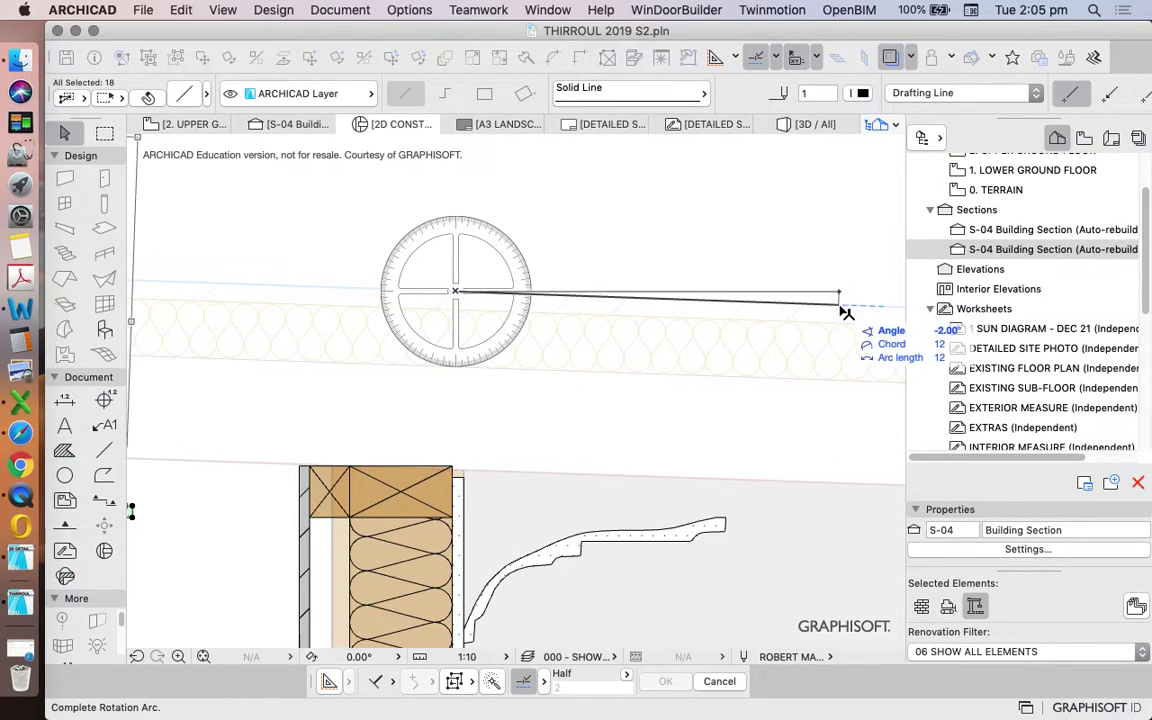
click(842, 310)
scroll(776, 345, down, 5)
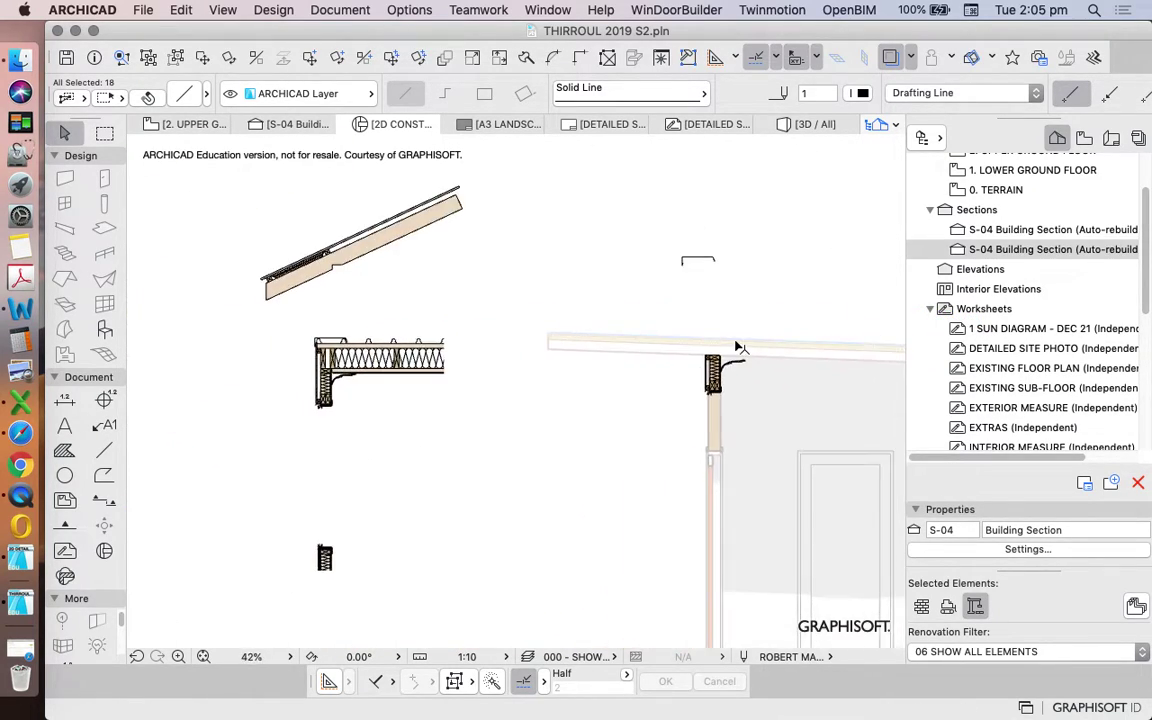
- Move the sloped roof build-up so the timber fill's lower outer corner sits on the top plate's outer upper corner at the wall head
right_click(572, 244)
mouse_move(694, 378)
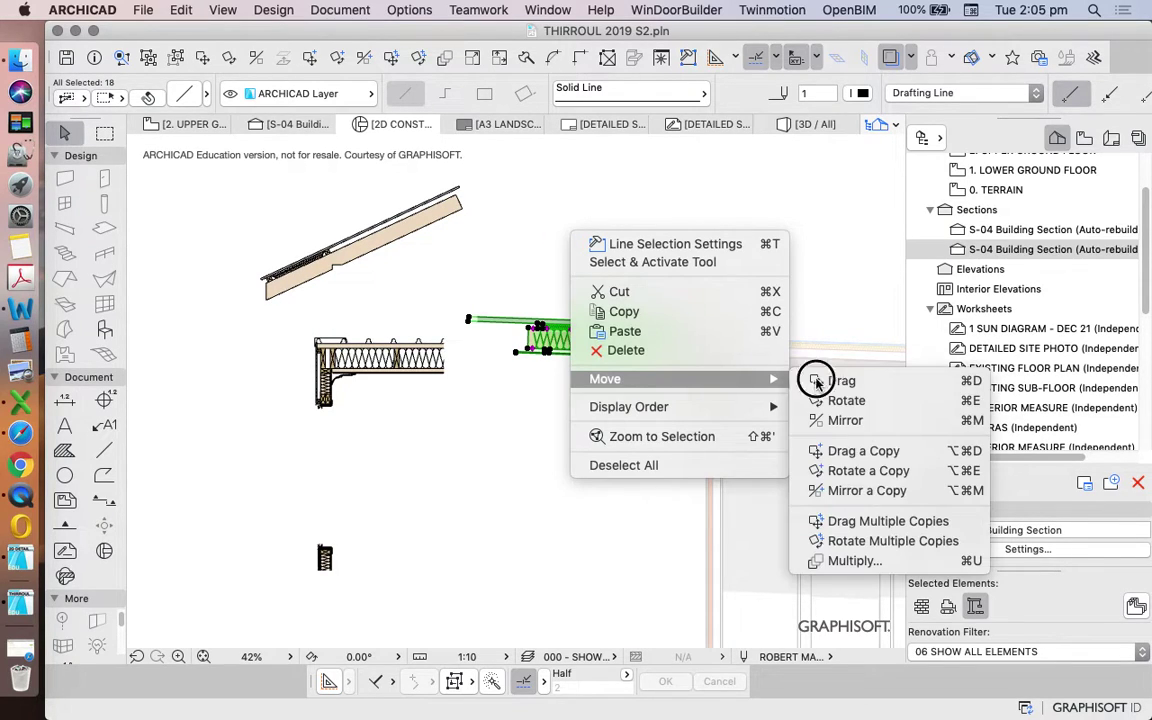
click(840, 380)
scroll(700, 352, up, 2)
scroll(700, 352, up, 3)
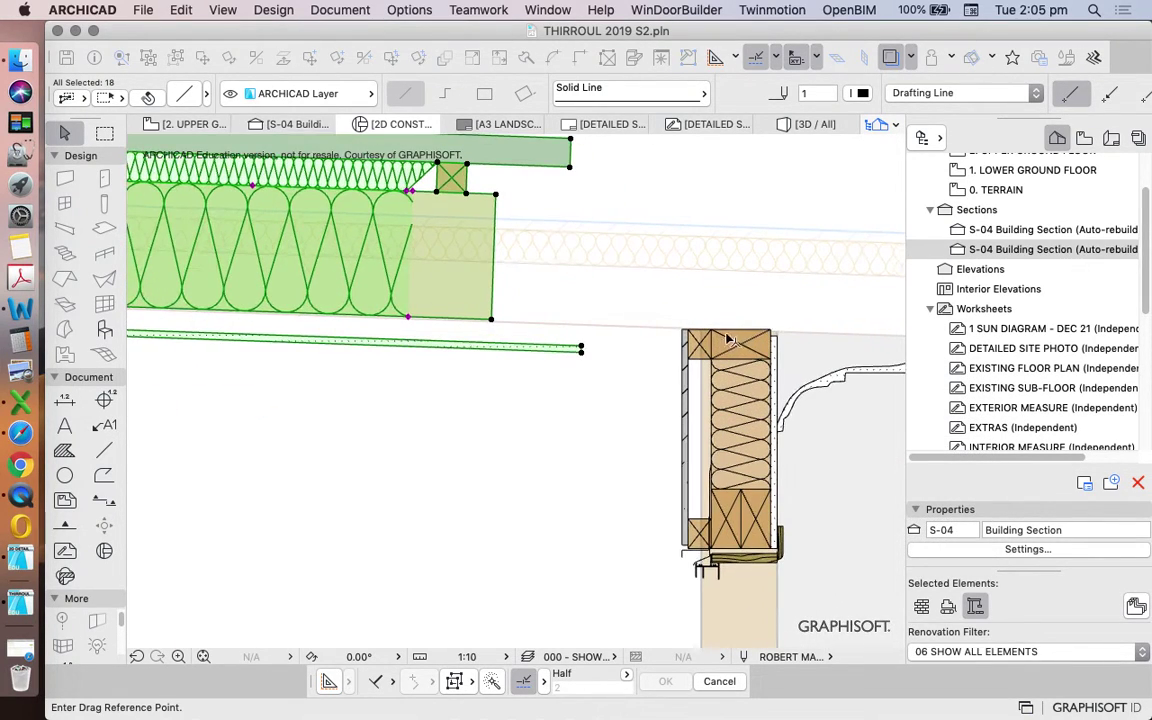
scroll(718, 332, up, 1)
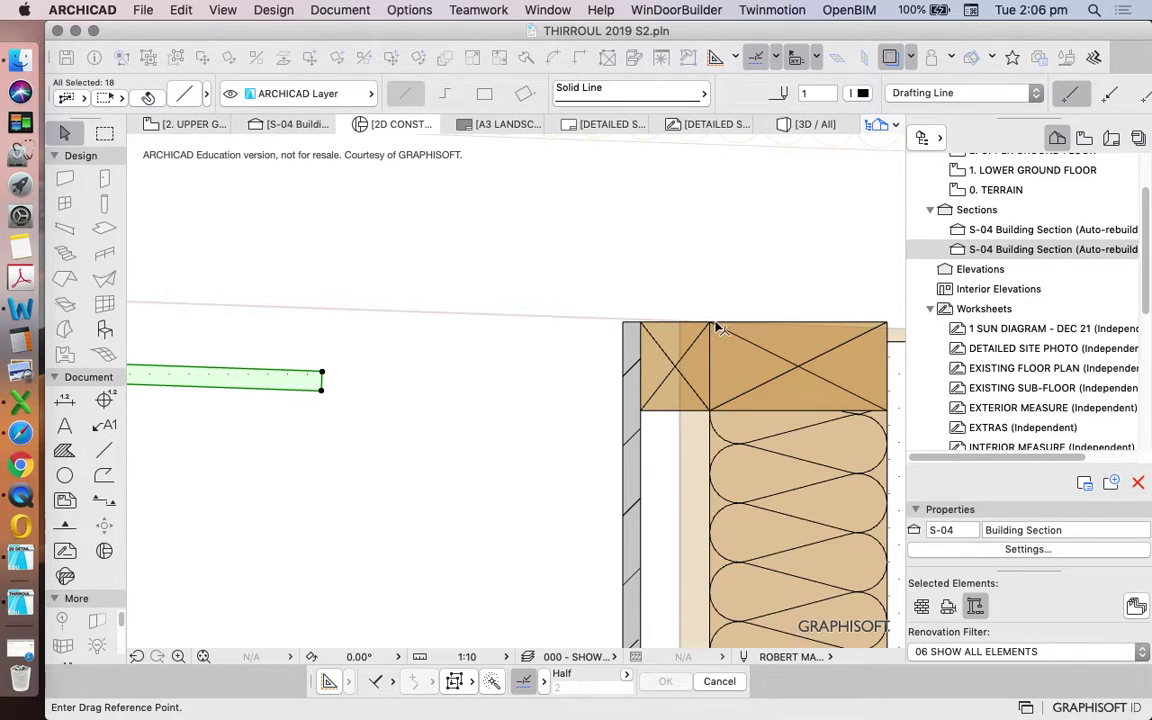
scroll(718, 330, down, 4)
scroll(442, 327, up, 6)
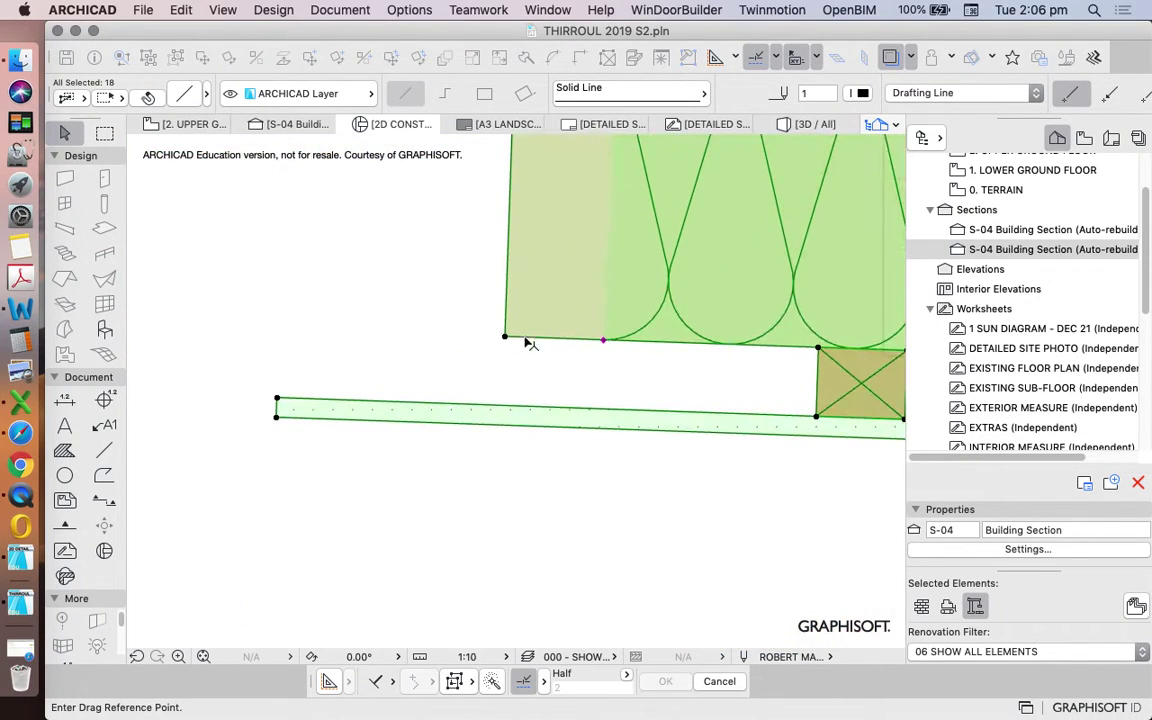
click(504, 340)
scroll(411, 329, down, 3)
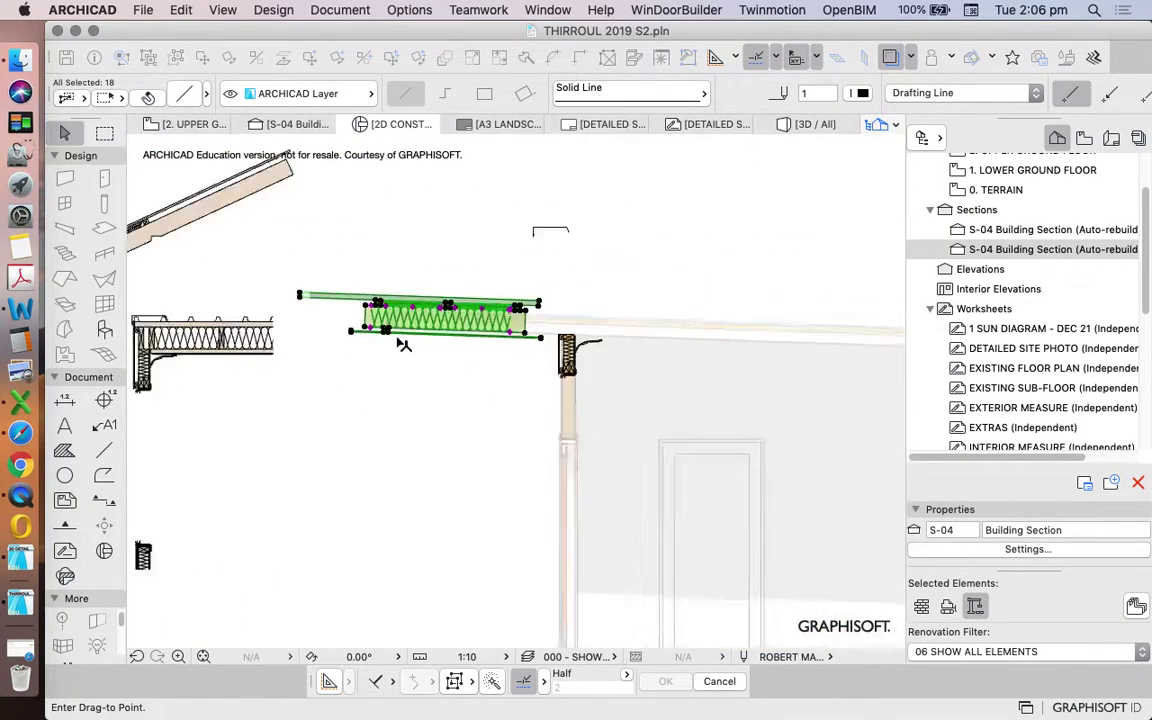
scroll(517, 357, up, 5)
scroll(517, 357, up, 3)
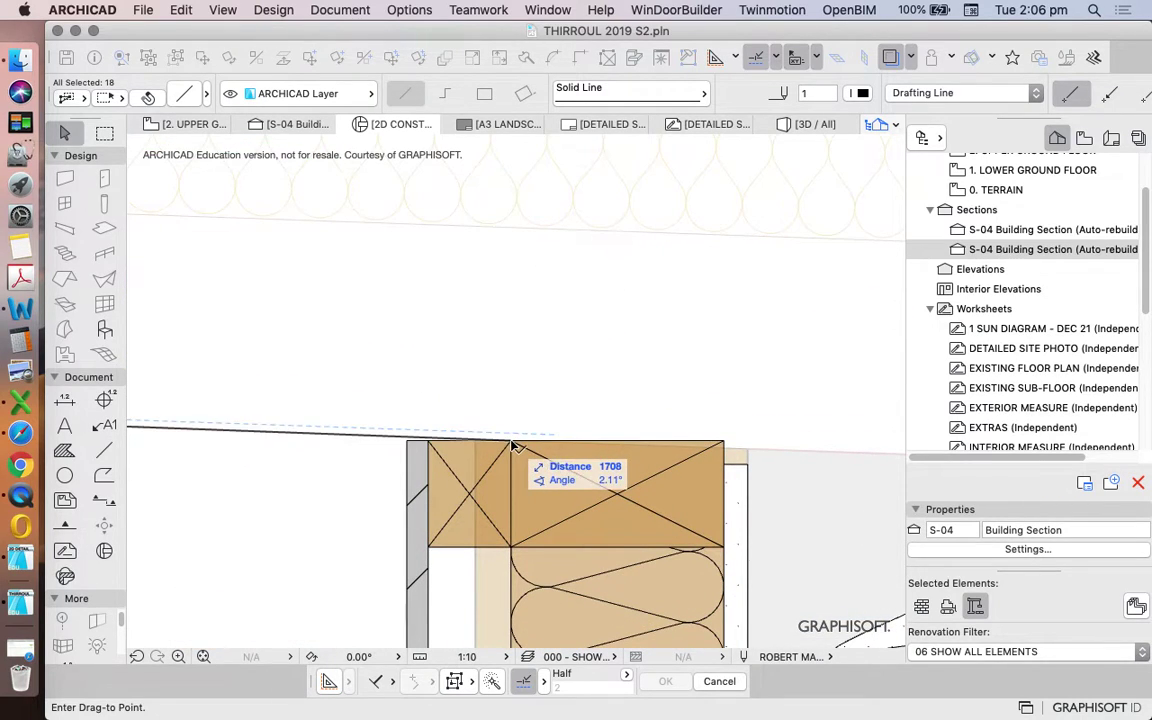
click(513, 446)
scroll(513, 446, down, 6)
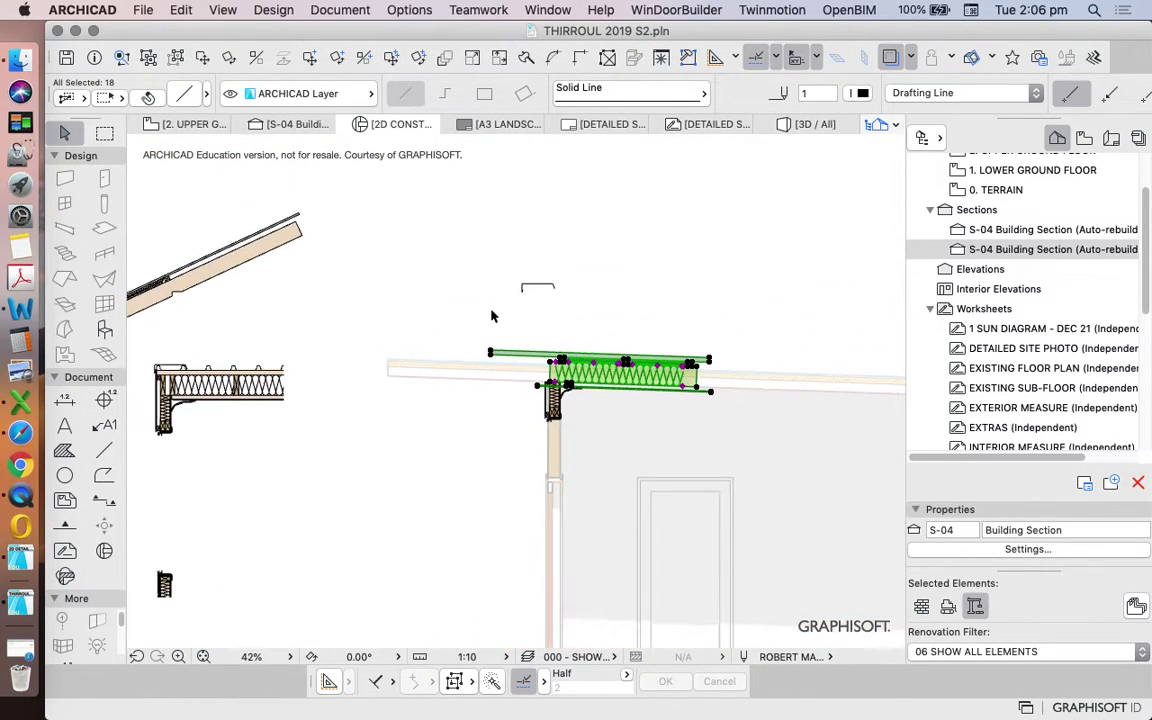
- Stretch the outer end of the 50 % roof sheeting fill outward to the traced overhang's outer edge
scroll(553, 383, up, 5)
scroll(645, 357, down, 3)
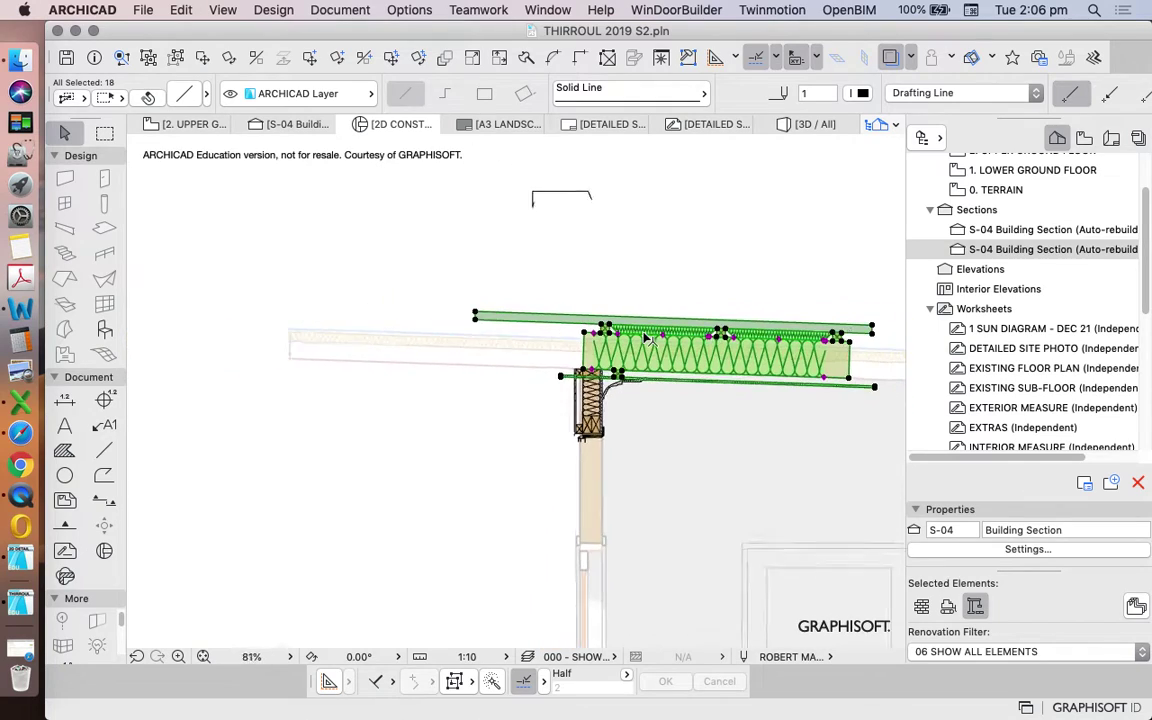
scroll(622, 384, up, 6)
scroll(507, 385, down, 5)
scroll(449, 390, down, 4)
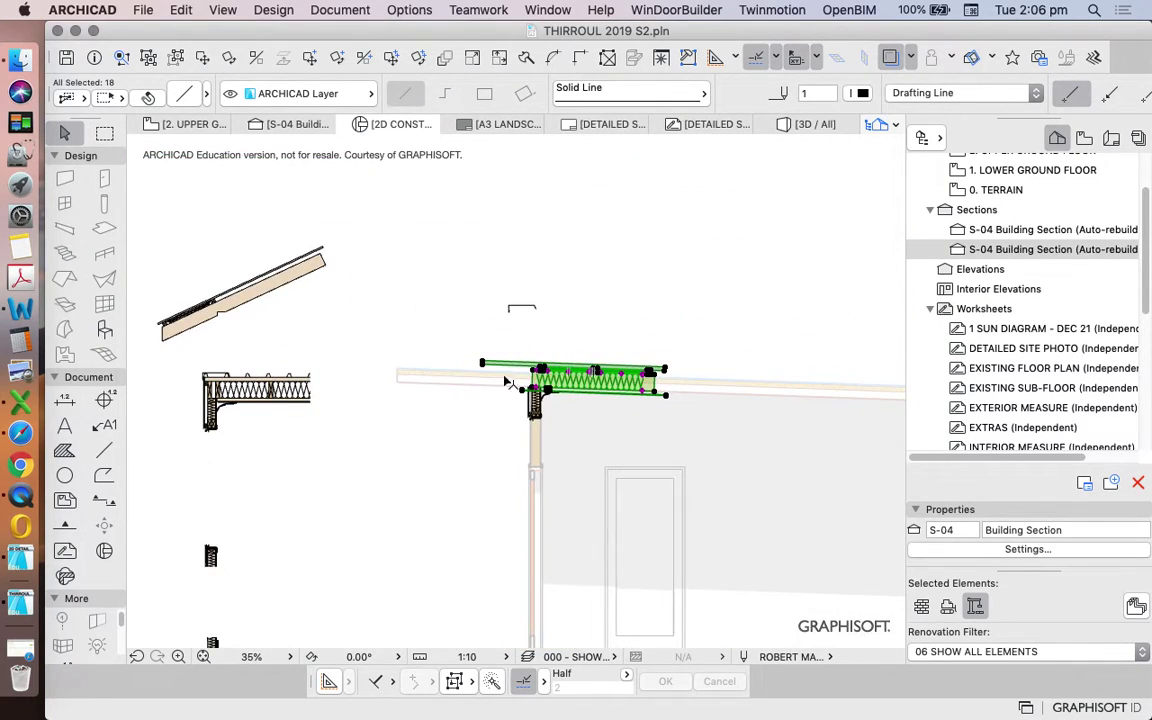
scroll(497, 383, up, 2)
scroll(514, 386, up, 3)
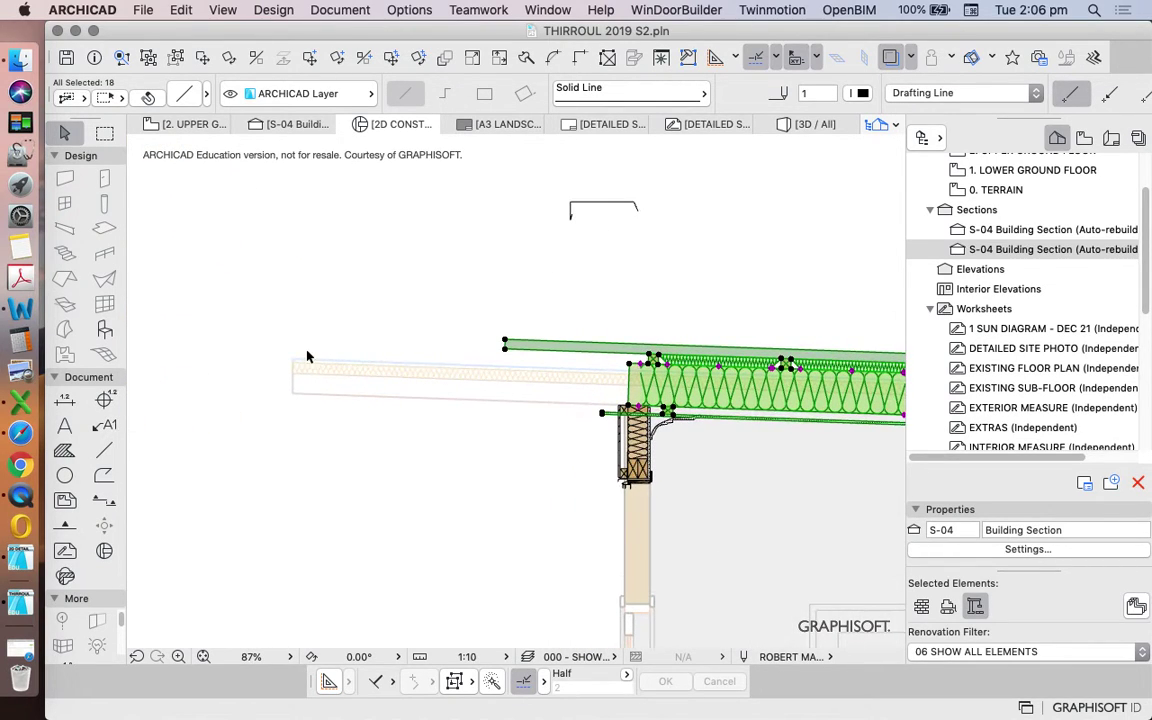
click(458, 347)
scroll(541, 347, up, 3)
click(540, 349)
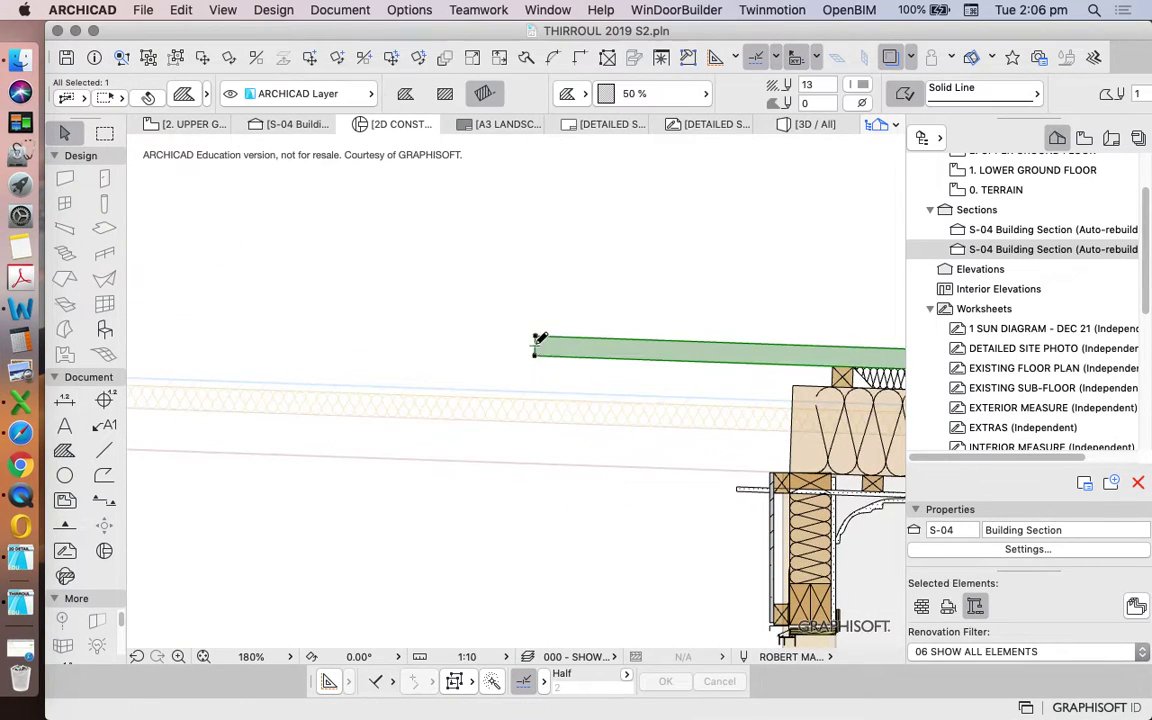
click(537, 347)
scroll(507, 339, down, 5)
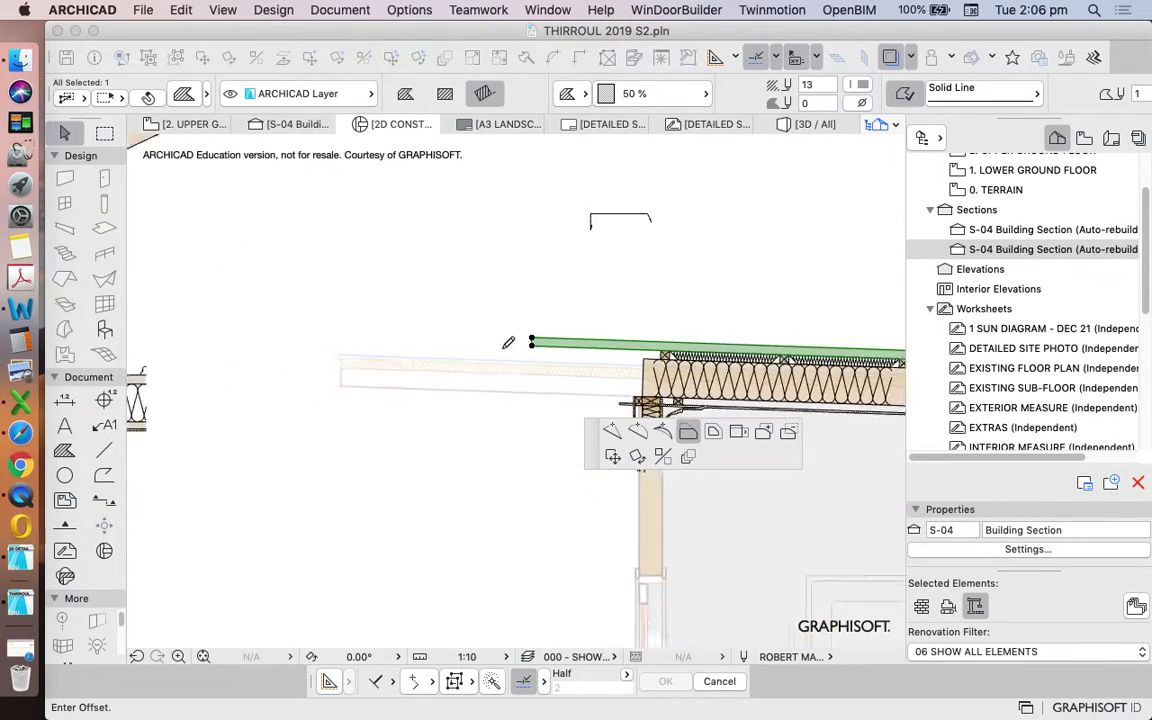
click(618, 371)
- Stretch the outer end of the 25 % timber fill over the overhang, slightly past the end of the sheeting
click(634, 375)
click(634, 375)
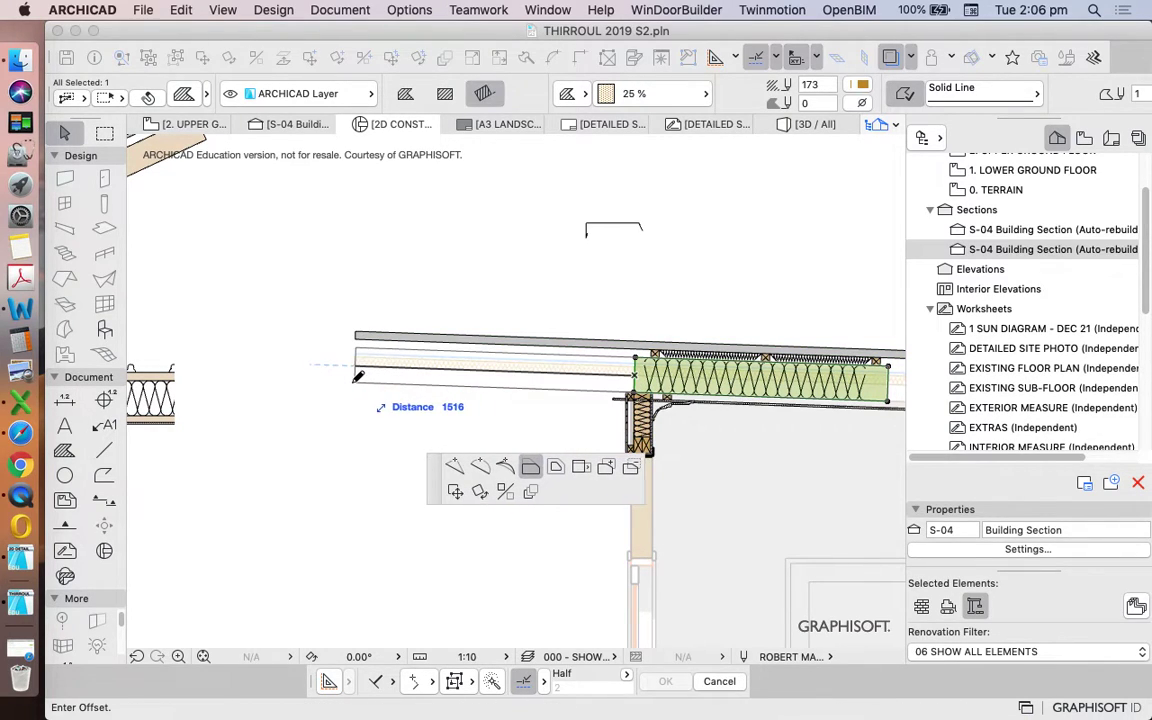
click(342, 374)
key(Escape)
- Stretch the outer end of the Fiber Insulation 22 in the timber fill over the overhang to align with the roof sheeting's outer end
scroll(668, 362, up, 5)
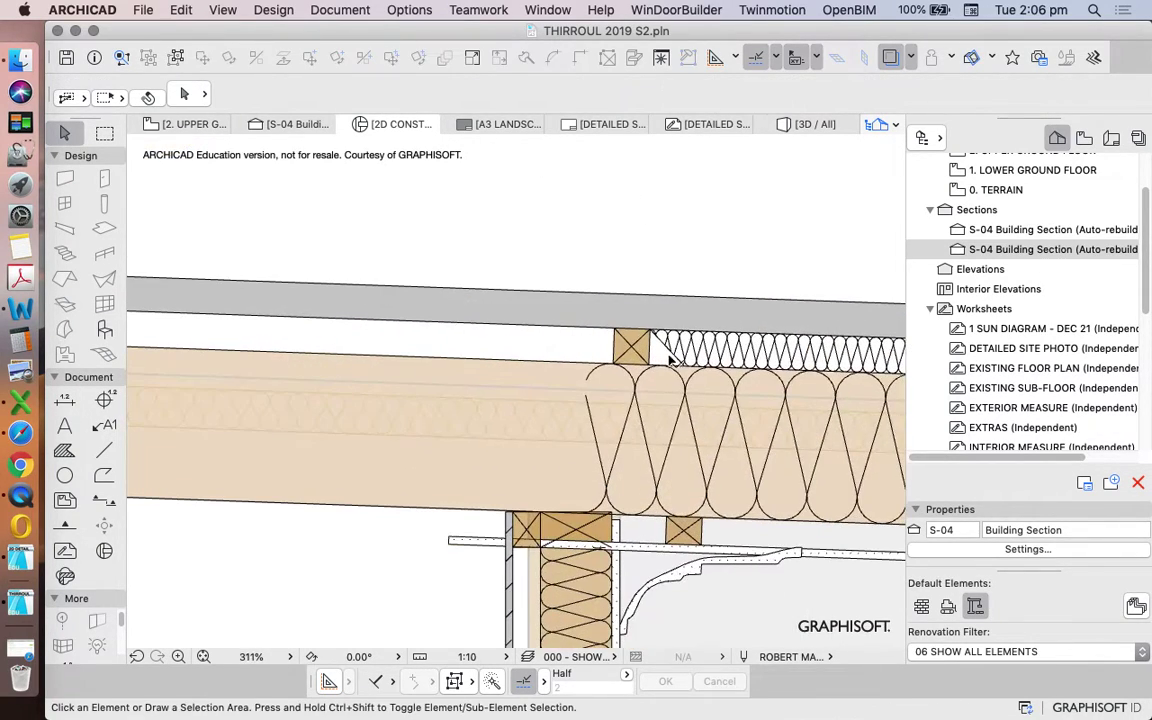
scroll(600, 365, down, 5)
scroll(490, 373, up, 4)
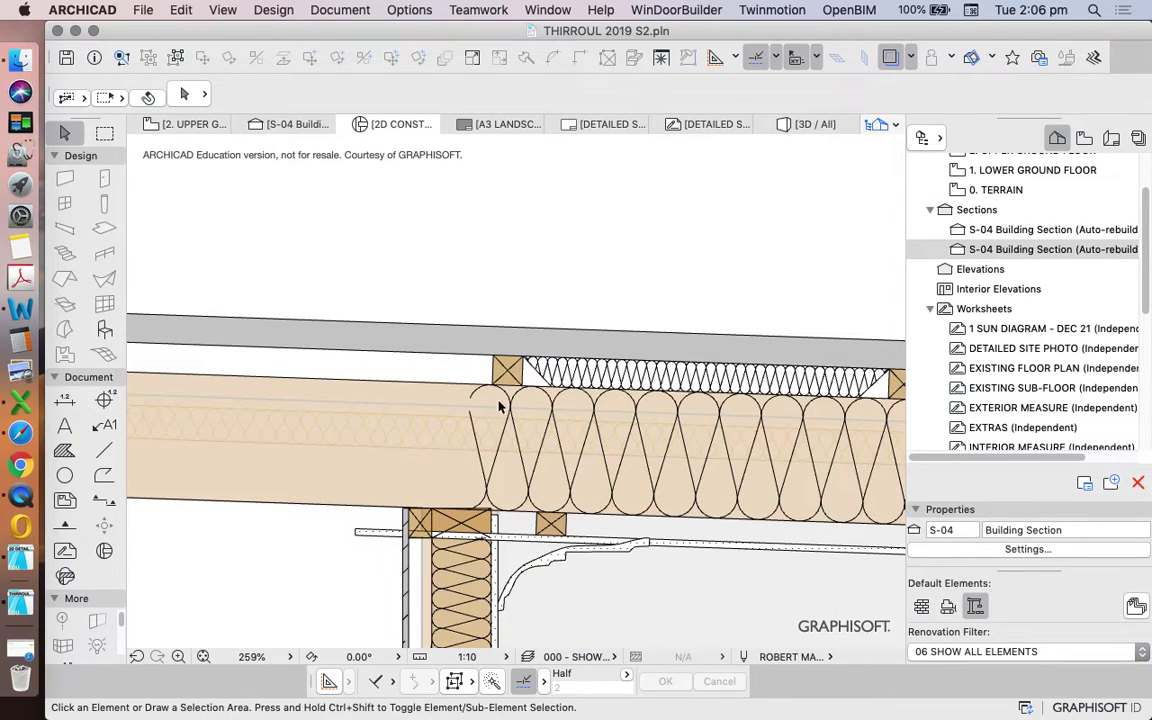
drag(450, 377, 477, 424)
shift+click(471, 387)
click(465, 509)
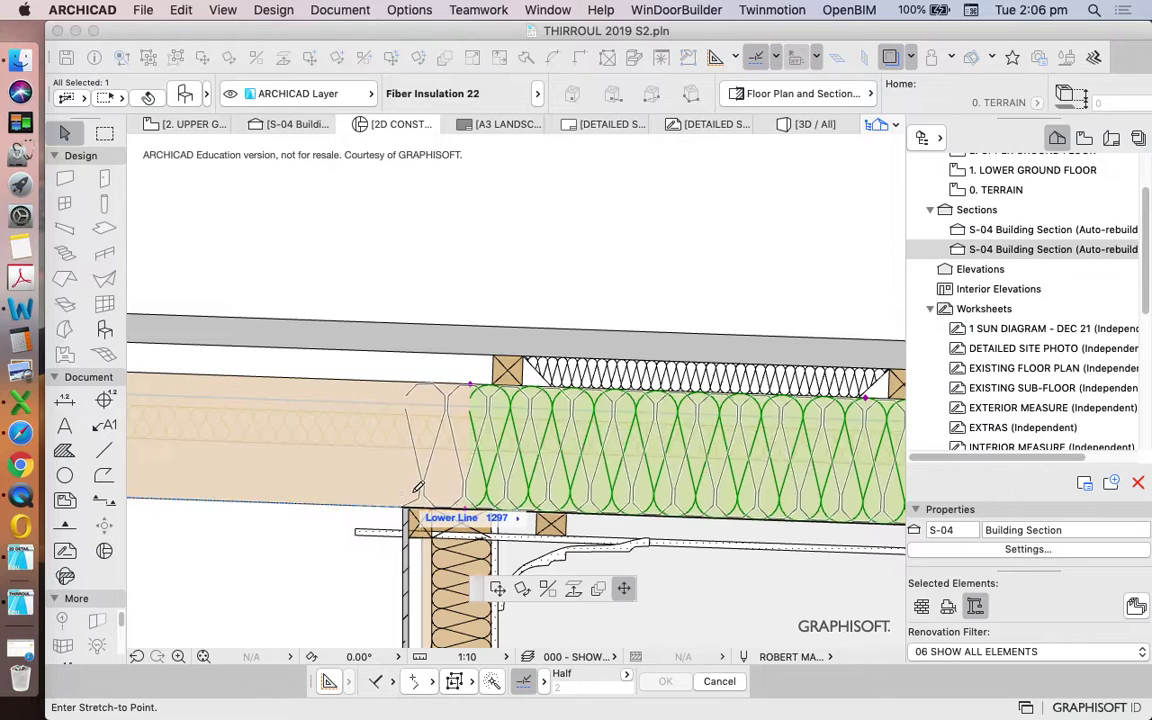
scroll(480, 464, down, 5)
scroll(303, 463, up, 4)
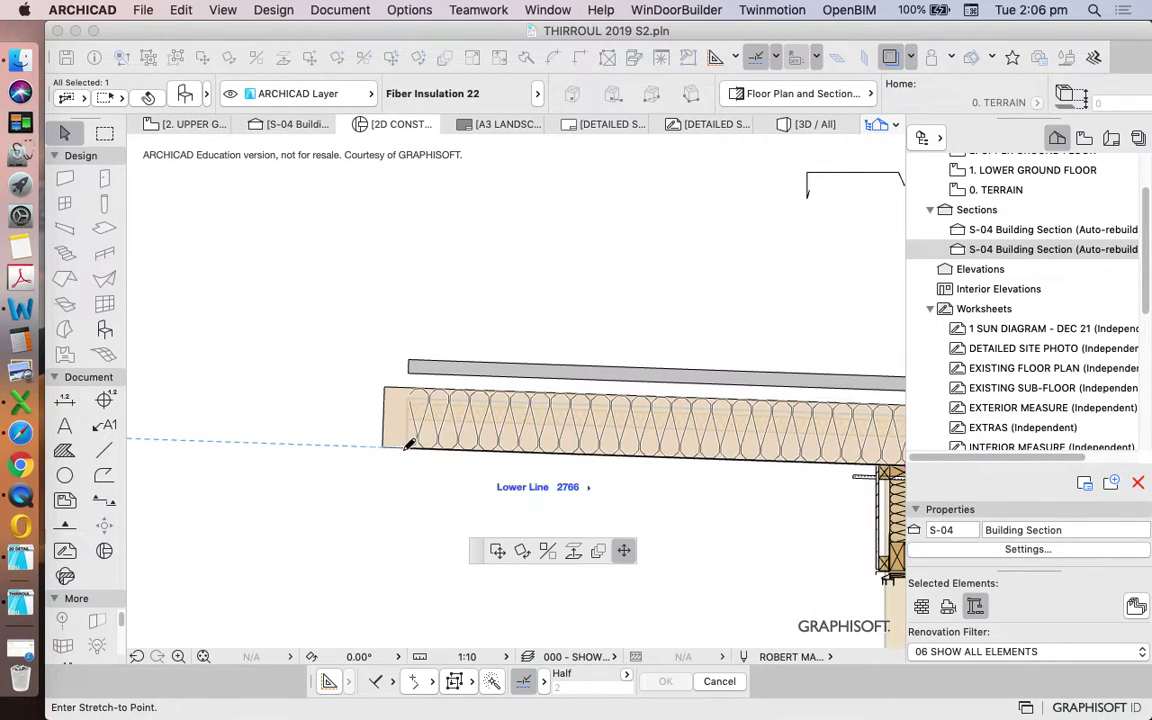
click(411, 443)
scroll(455, 378, down, 6)
scroll(418, 393, up, 6)
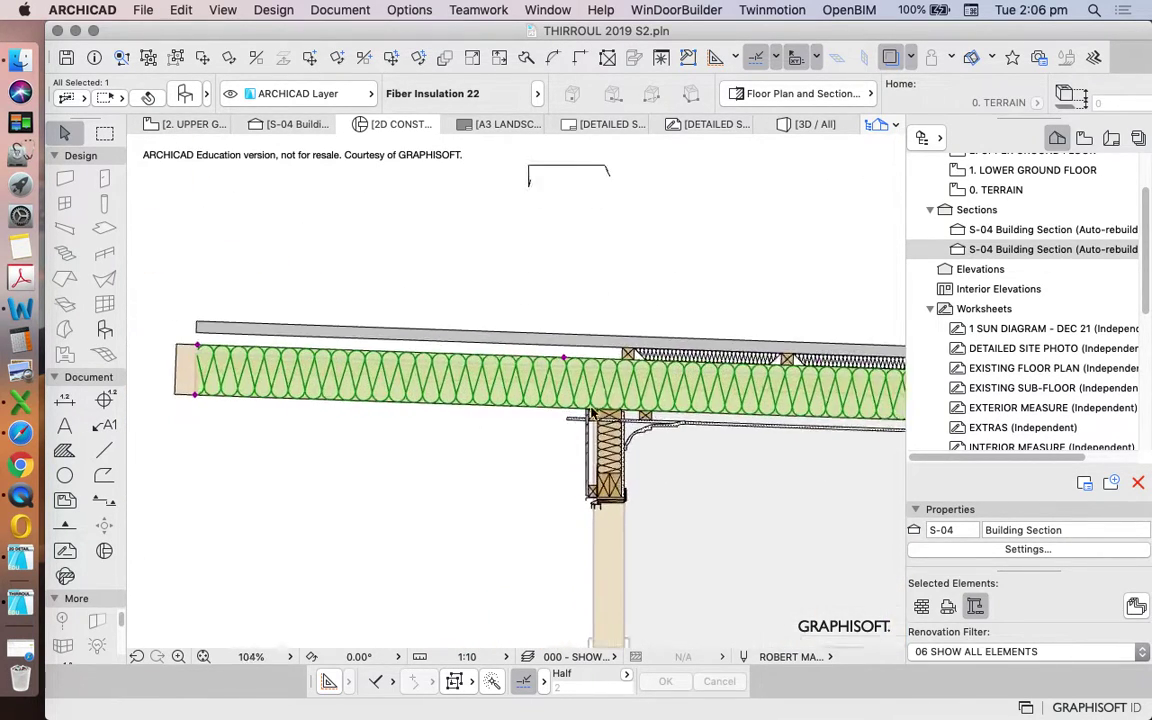
key(Escape)
scroll(713, 427, up, 3)
scroll(705, 420, down, 5)
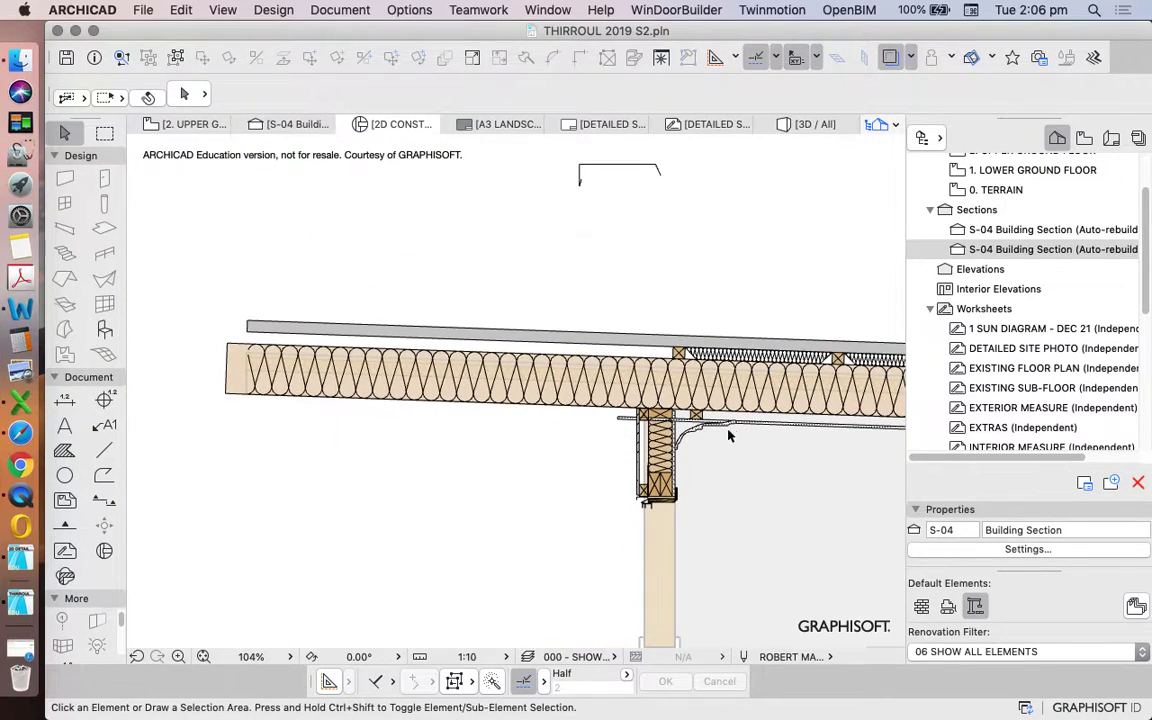
scroll(697, 408, up, 6)
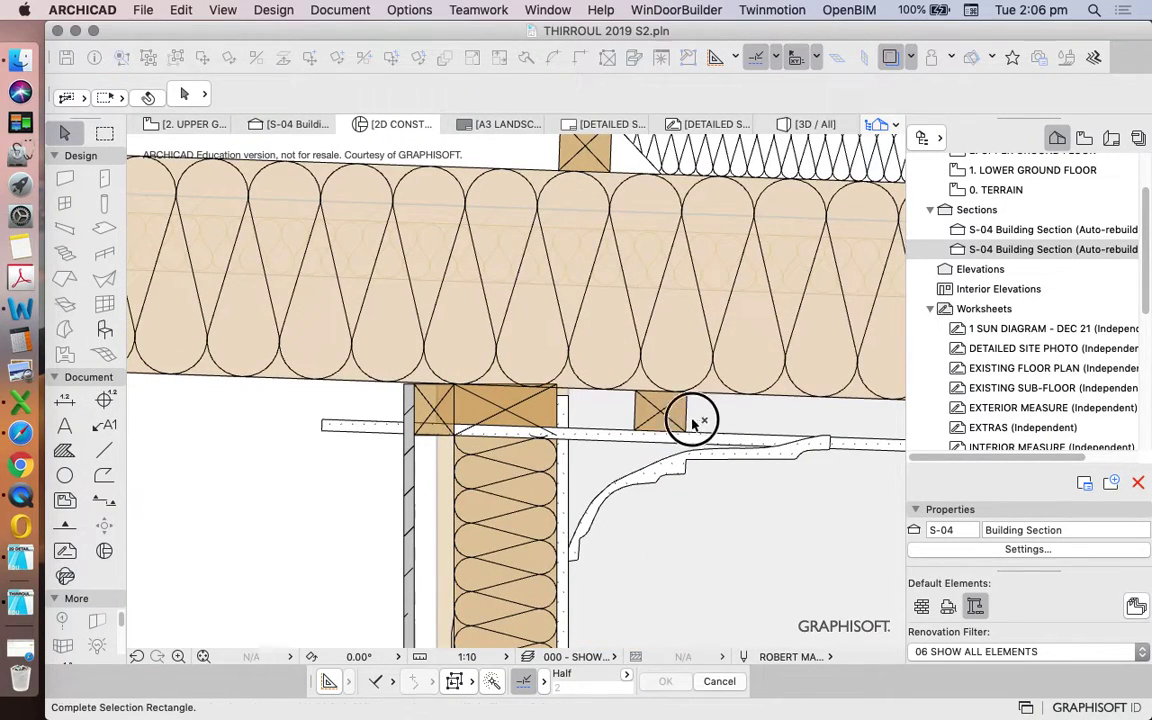
click(632, 412)
scroll(600, 375, down, 10)
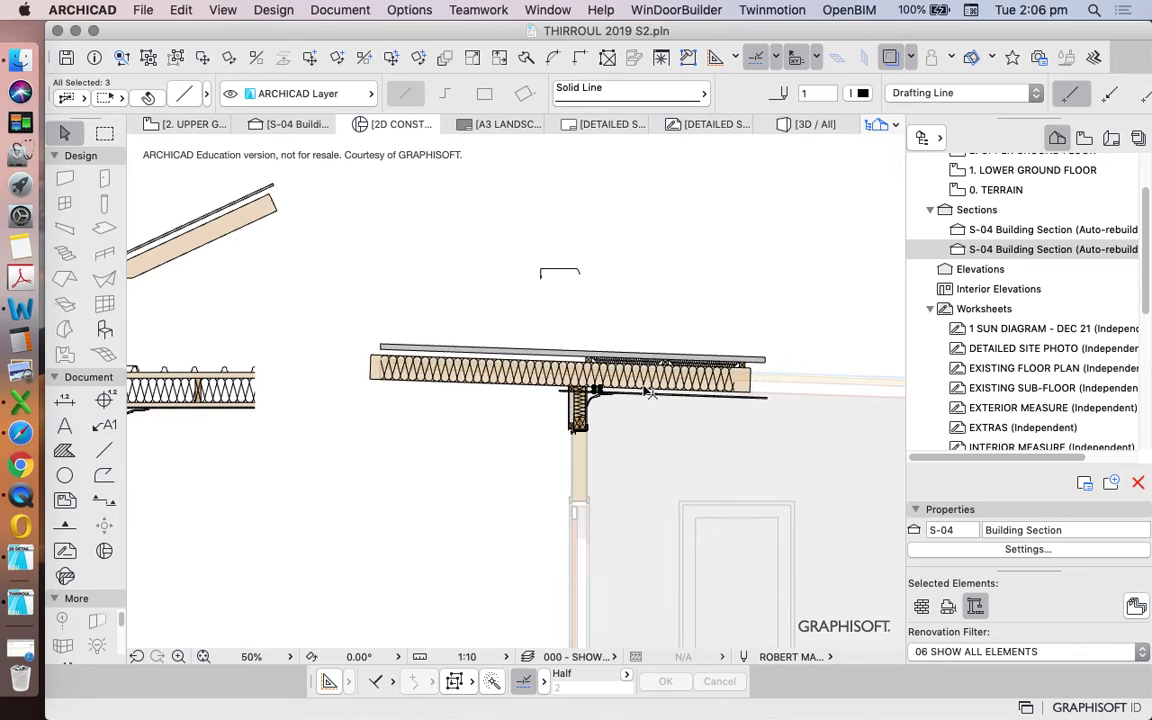
scroll(540, 390, up, 2)
scroll(645, 345, down, 7)
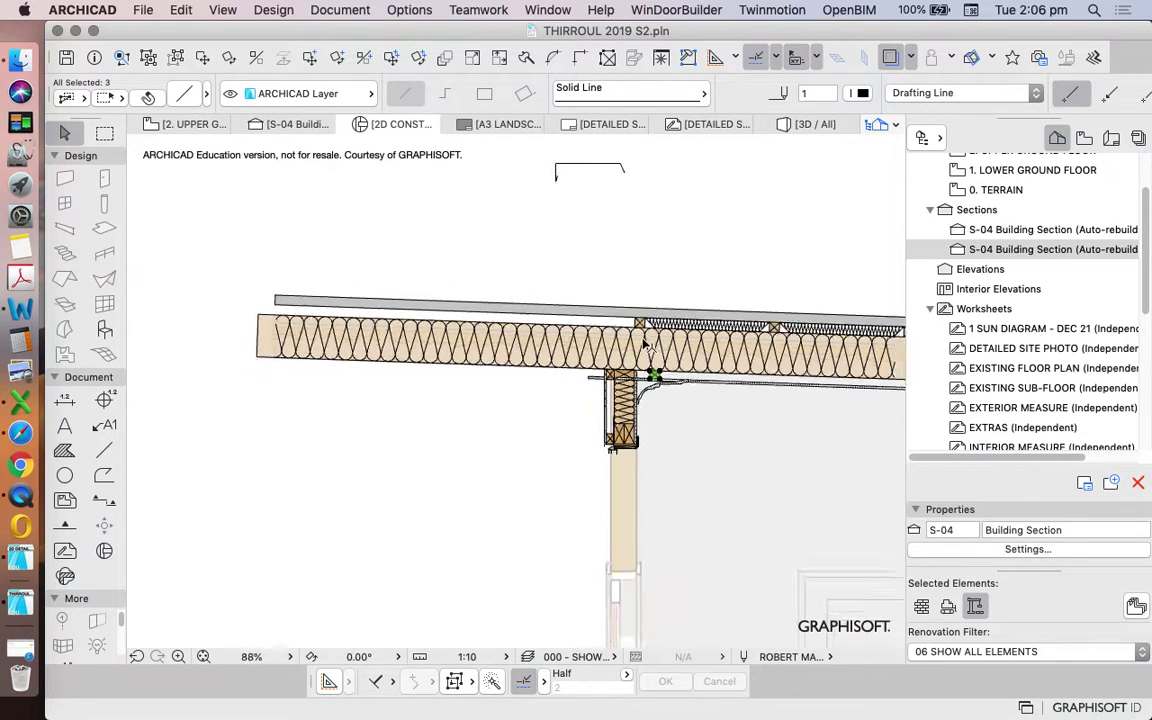
scroll(618, 358, up, 7)
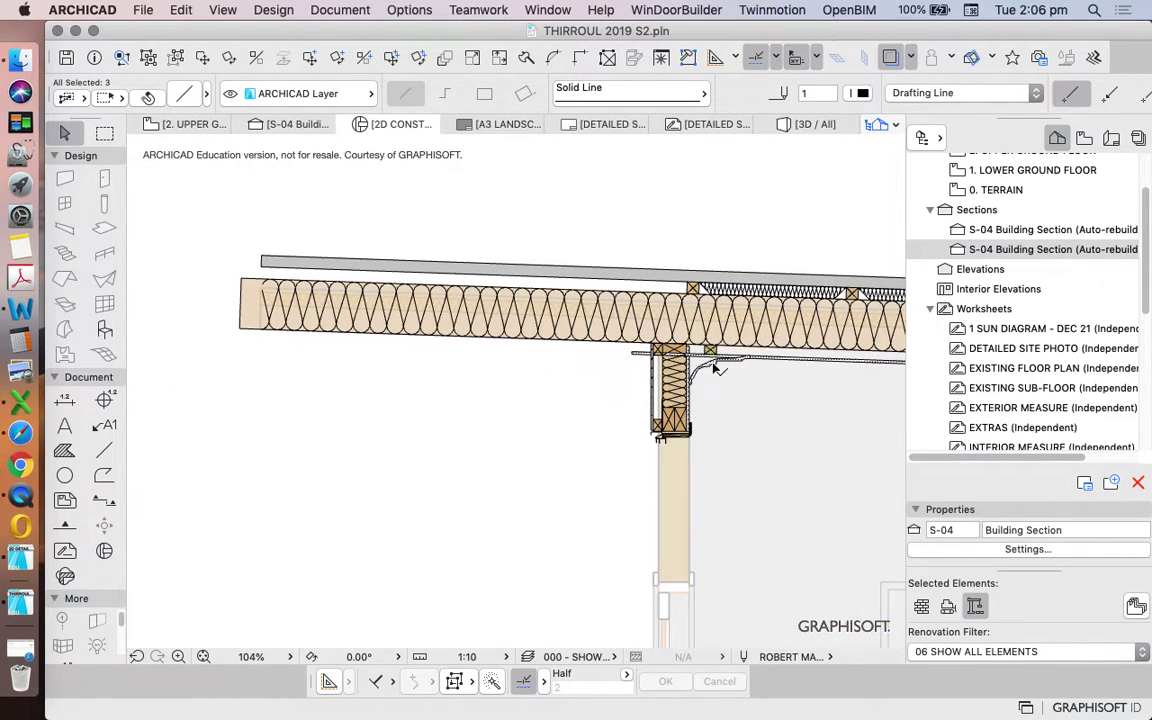
key(Escape)
- Move the ceiling batten nearest the wall along the timber fill's underside to just inside the wall plasterboard
scroll(718, 368, up, 5)
scroll(700, 360, down, 2)
scroll(565, 325, up, 4)
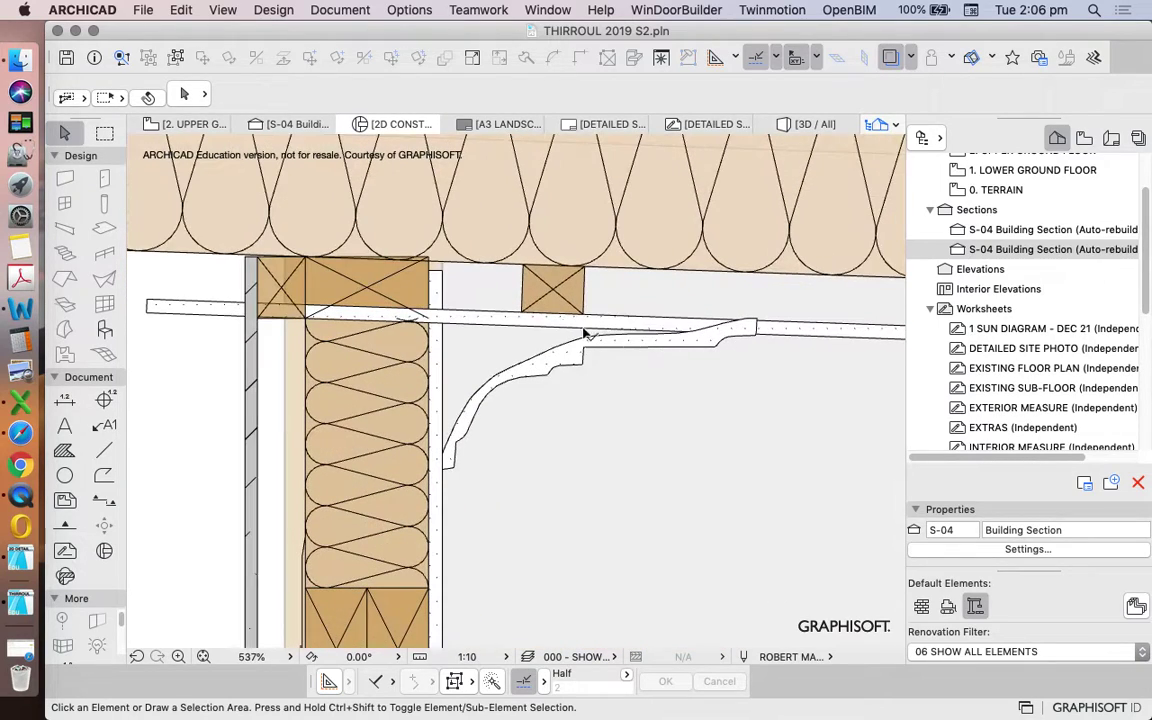
drag(605, 305, 512, 280)
scroll(478, 264, up, 3)
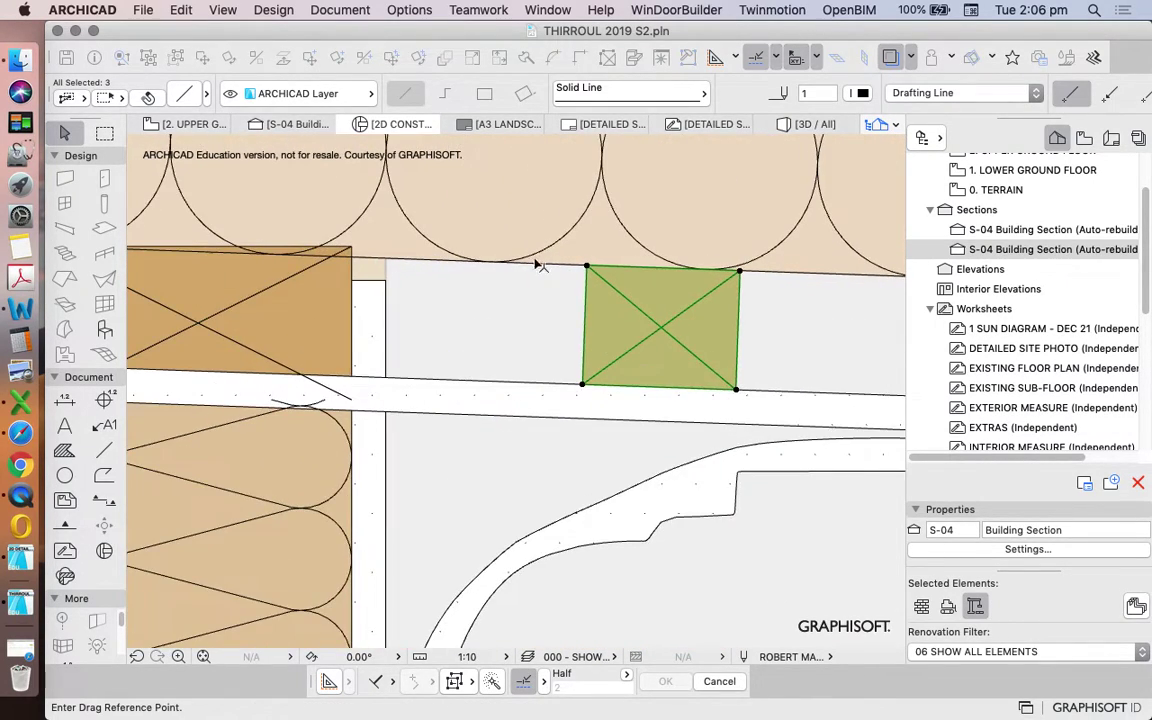
click(588, 268)
click(418, 262)
- Split the ceiling plasterboard at the wall plasterboard's inner face and delete the outer piece crossing the wall framing
click(401, 388)
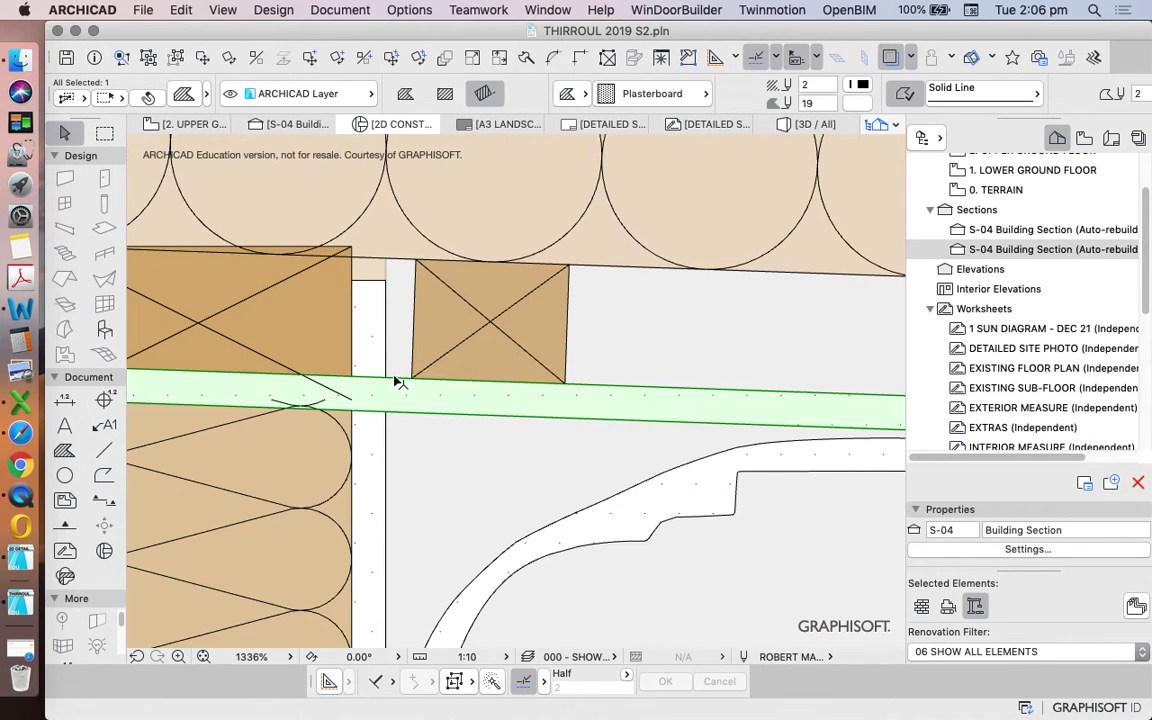
click(527, 59)
click(371, 429)
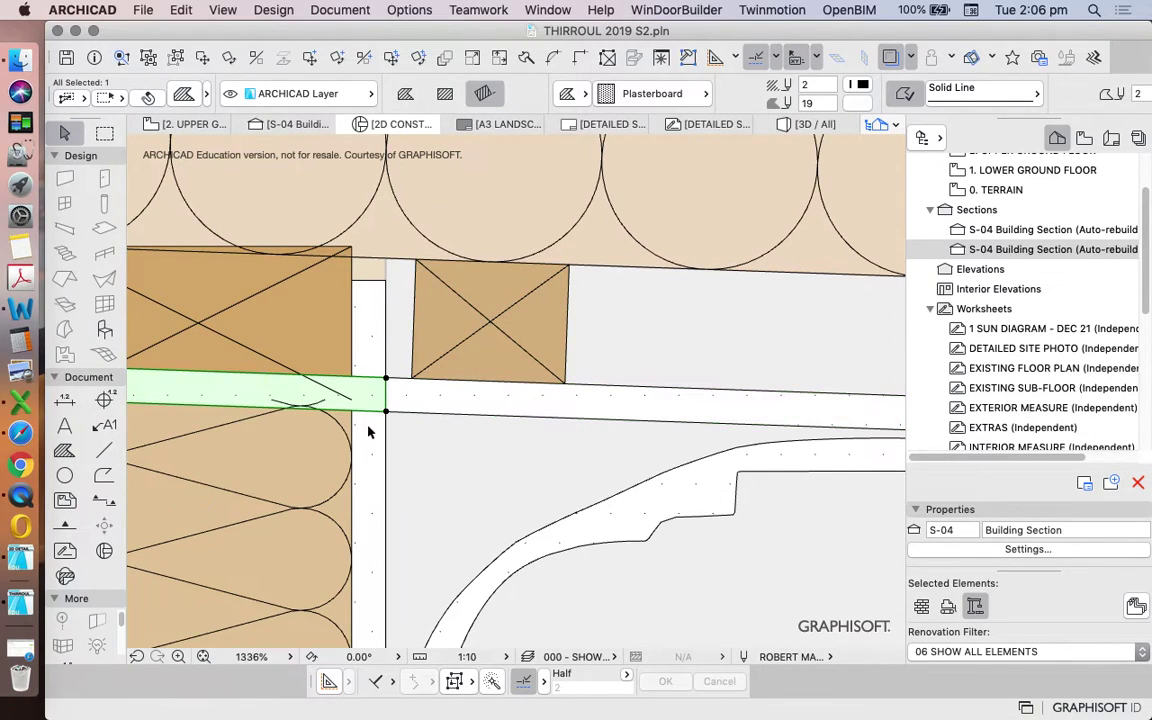
key(Escape)
scroll(389, 418, down, 4)
scroll(389, 418, down, 2)
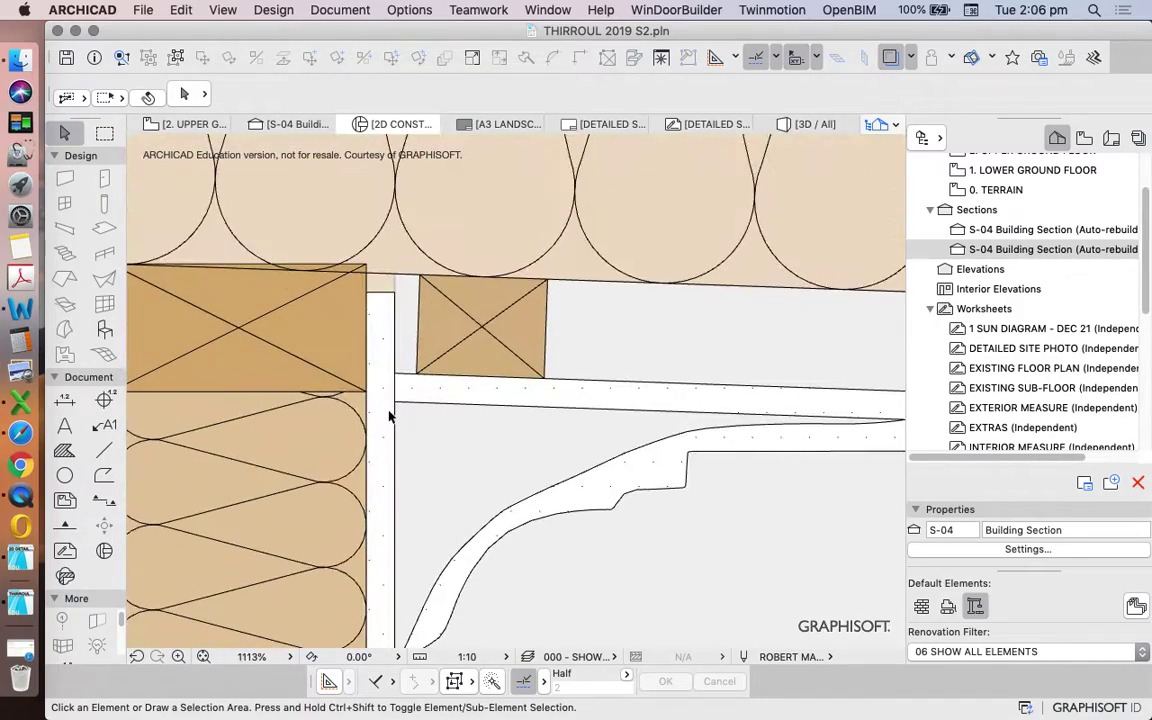
scroll(350, 357, down, 3)
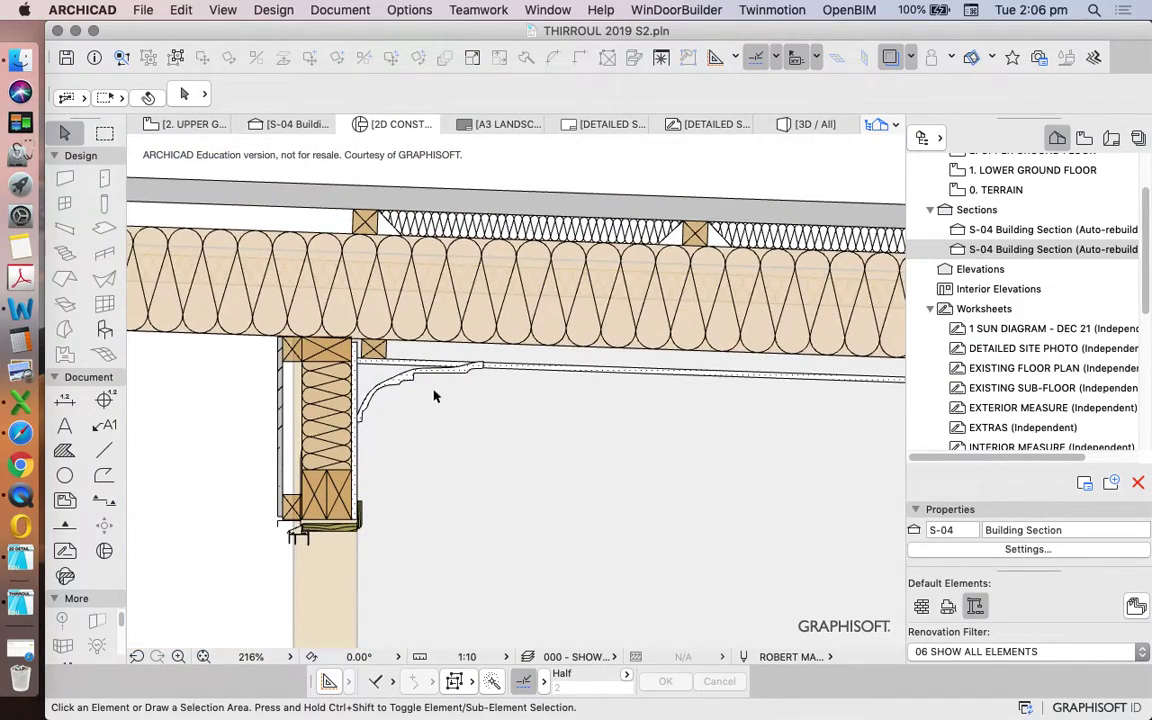
- Move the plasterboard cornice down so its upper inner corner meets the underside of the sloped ceiling plasterboard
scroll(434, 391, up, 4)
scroll(579, 324, up, 4)
click(600, 303)
drag(600, 303, 603, 345)
scroll(609, 373, up, 7)
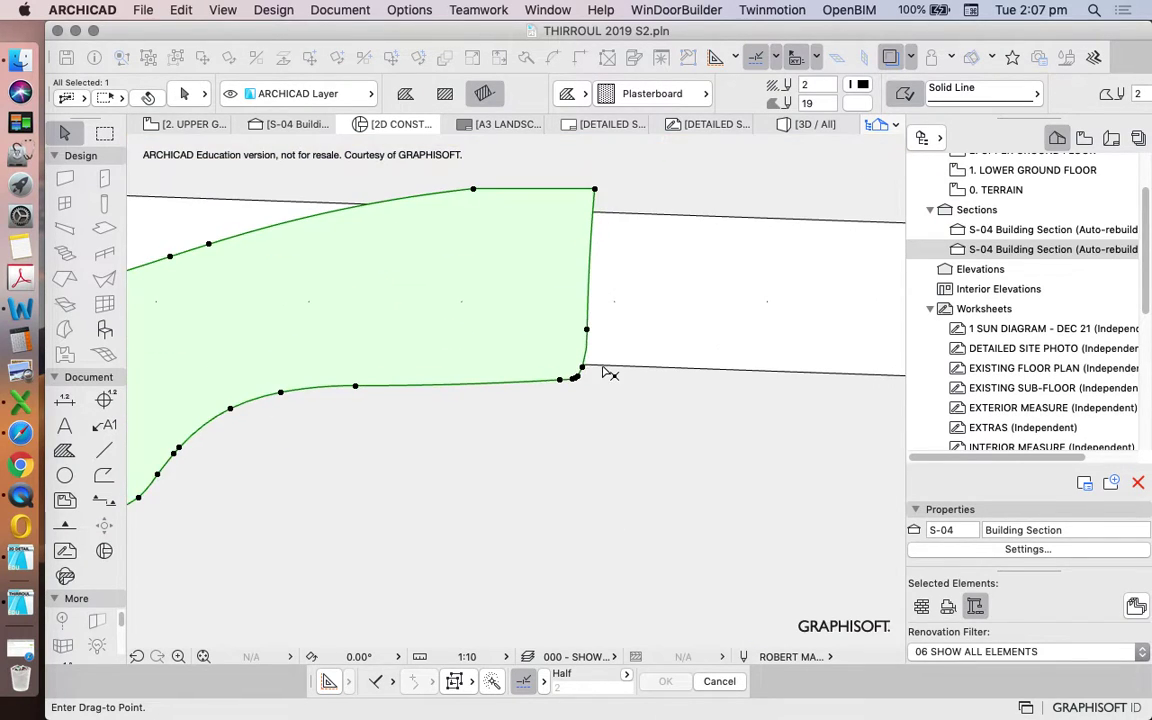
scroll(609, 373, down, 3)
click(589, 368)
scroll(567, 345, up, 5)
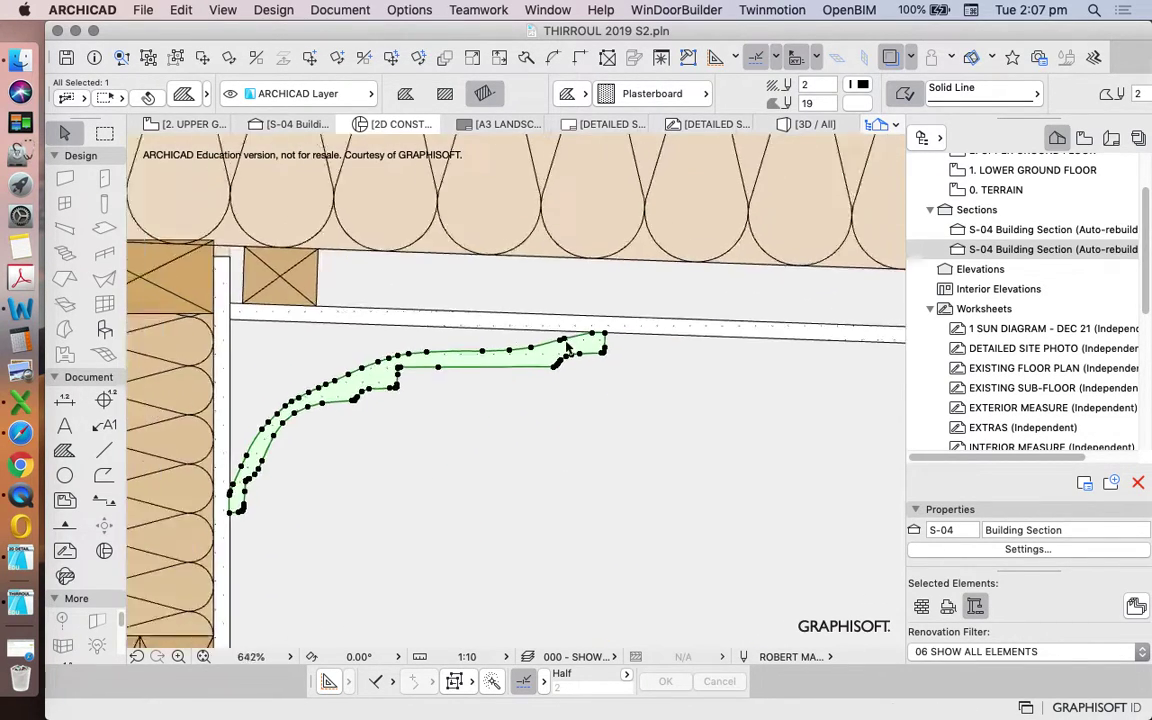
scroll(567, 345, down, 6)
key(Escape)
- Place two evenly spaced copies of the wall-side ceiling batten along the timber fill's underside, the second 900 mm from the original
scroll(411, 343, up, 5)
scroll(411, 343, up, 5)
click(300, 334)
click(468, 378)
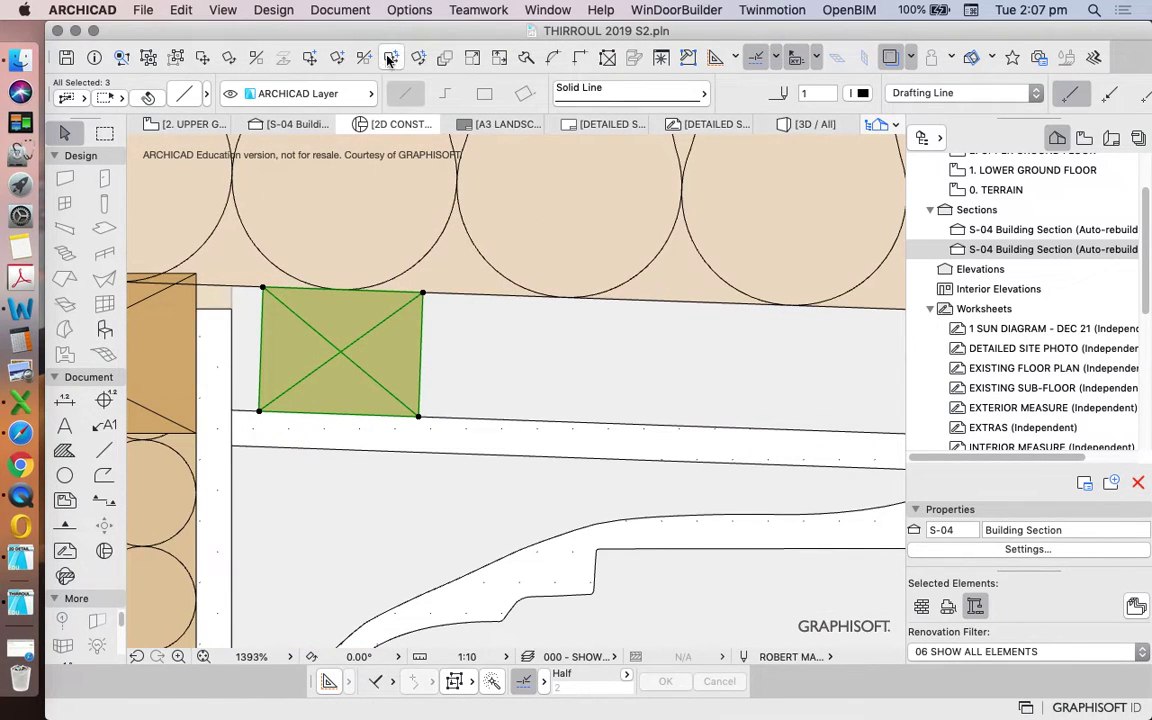
click(277, 292)
scroll(273, 303, down, 5)
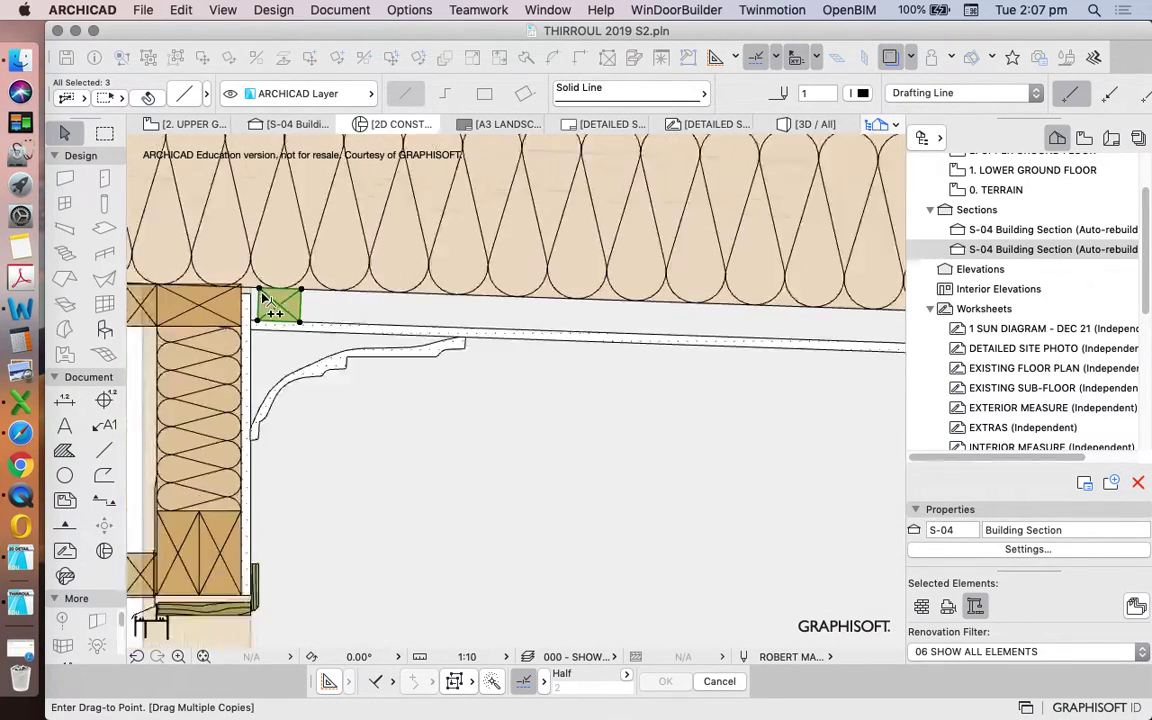
scroll(483, 319, up, 6)
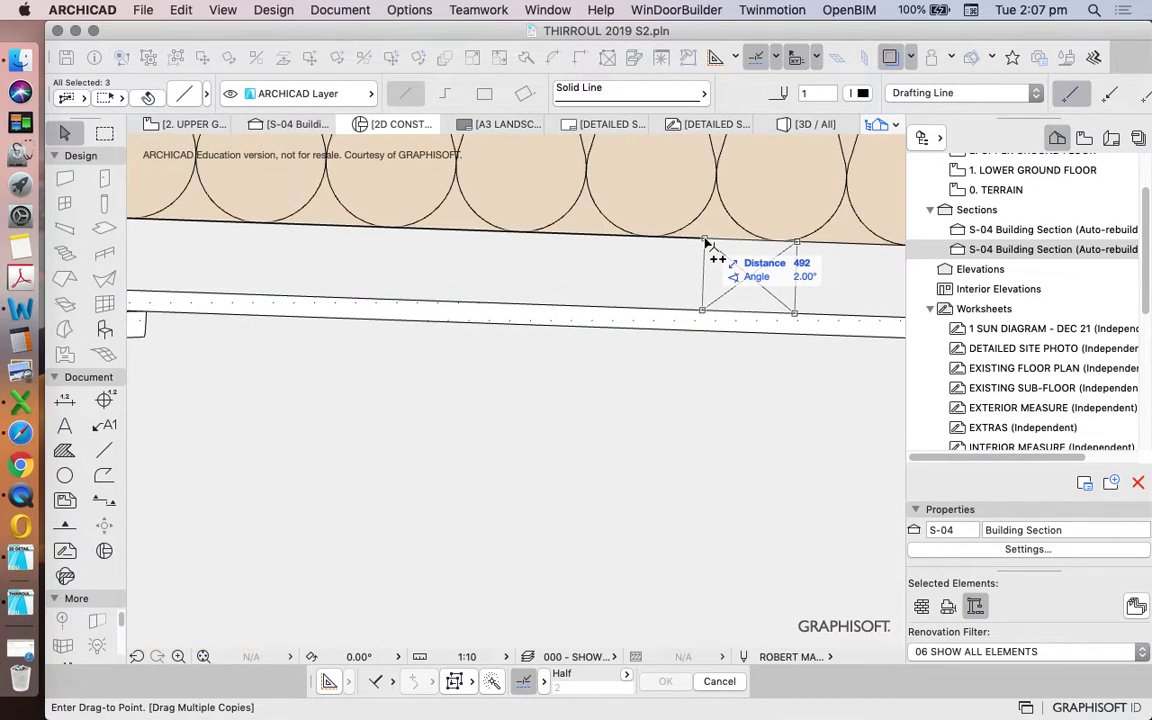
key(Return)
scroll(586, 297, down, 7)
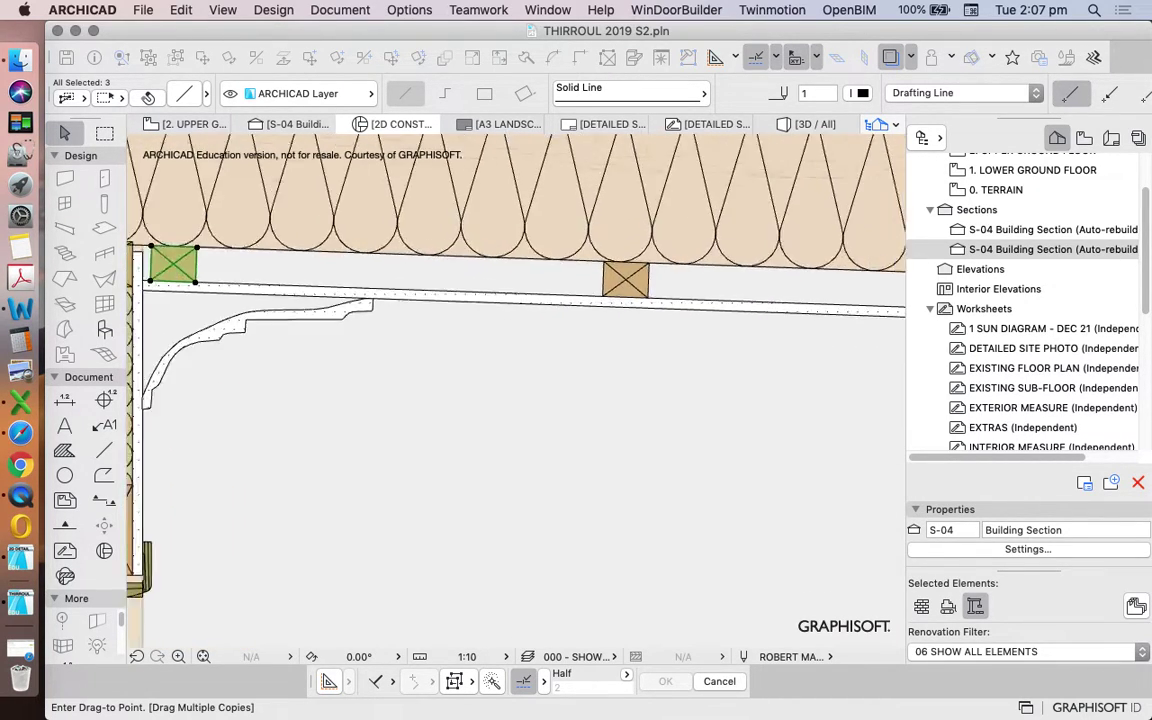
scroll(738, 304, up, 1)
scroll(585, 300, up, 5)
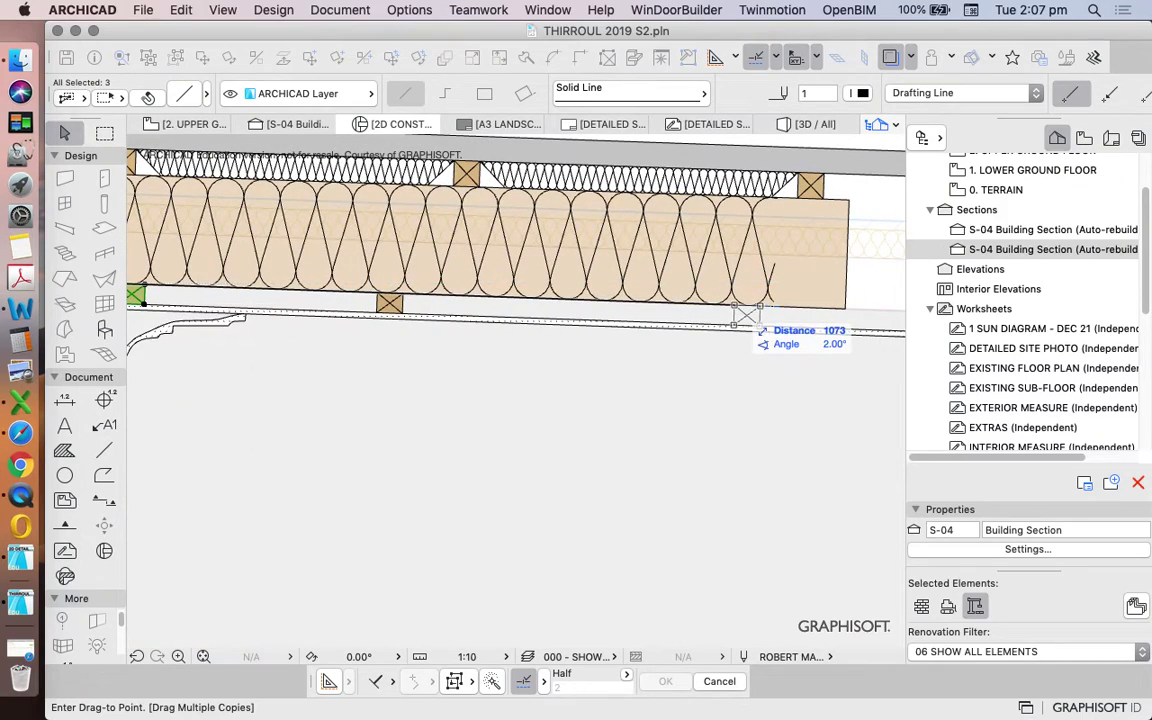
key(Return)
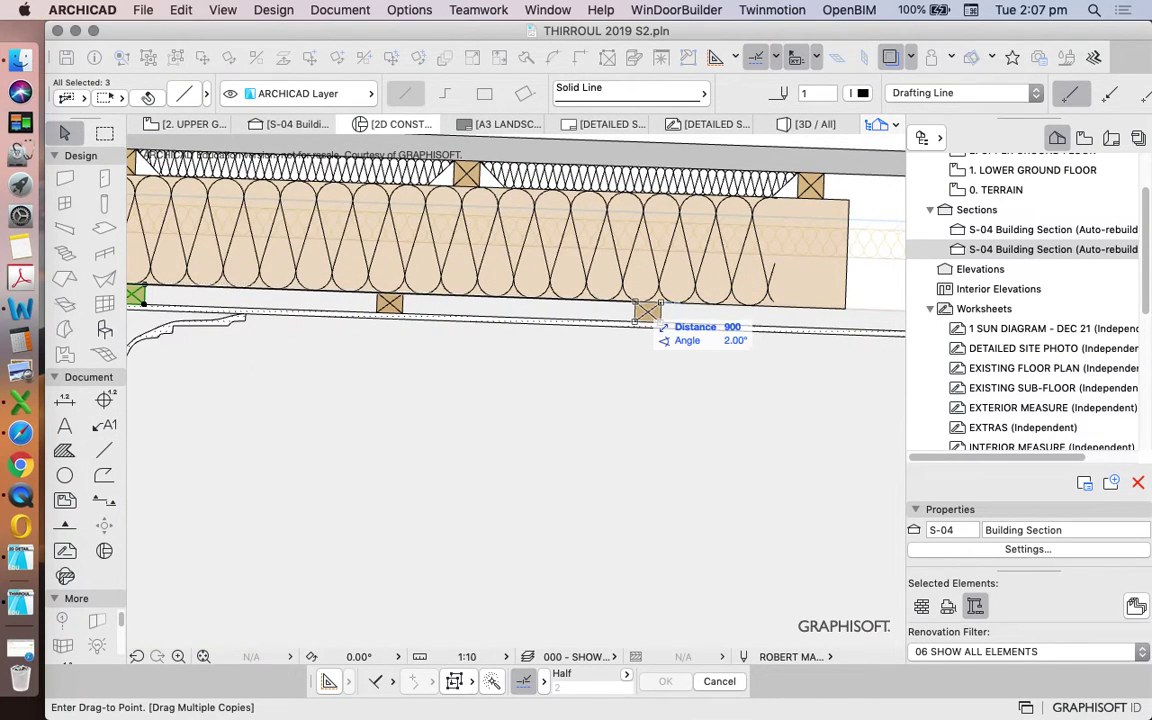
key(Escape)
key(Escape)
- Move the three roof battens and the insulation between them outward so the outer batten's upper corner meets the sheeting's lower outer corner
scroll(708, 342, down, 10)
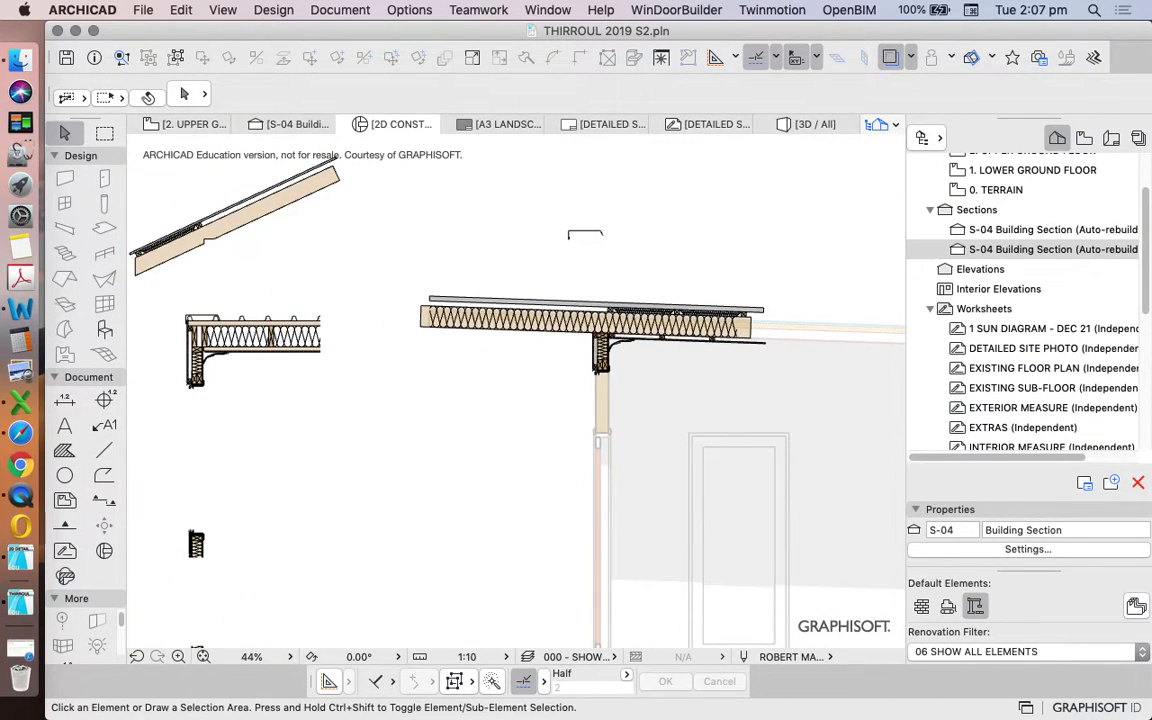
scroll(623, 305, up, 7)
scroll(492, 320, down, 5)
scroll(662, 325, up, 4)
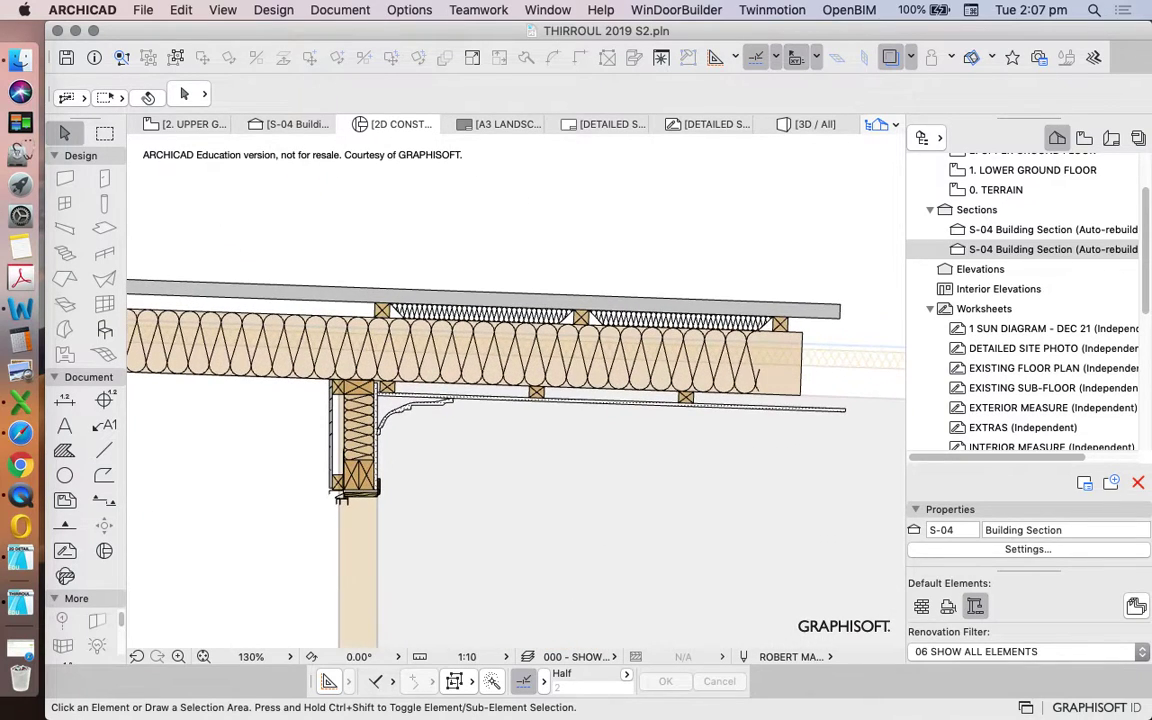
drag(360, 250, 829, 297)
shift+click(780, 361)
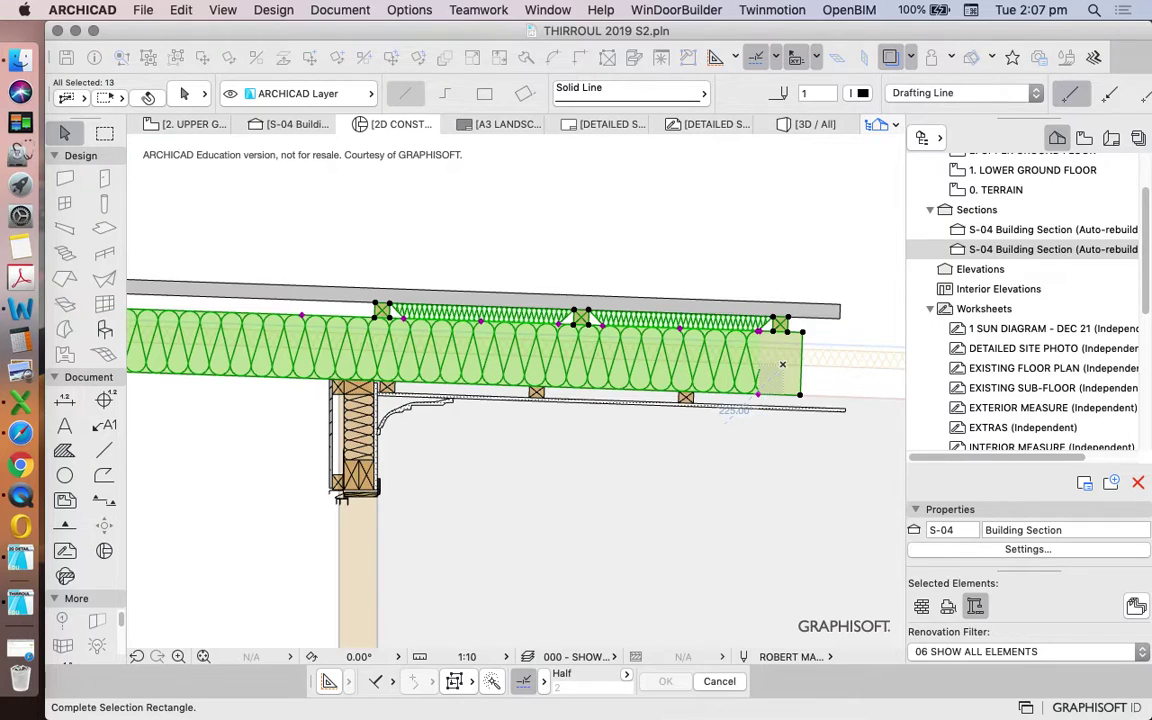
shift+click(758, 393)
right_click(704, 228)
mouse_move(815, 376)
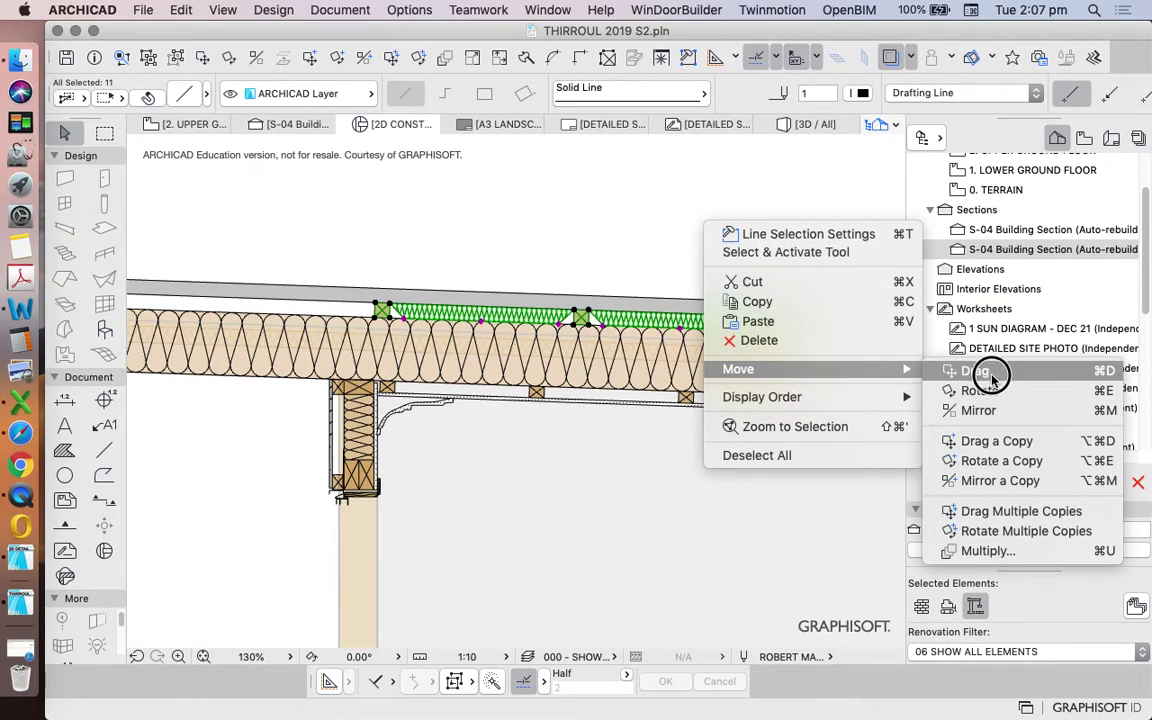
click(975, 371)
scroll(578, 311, left, 5)
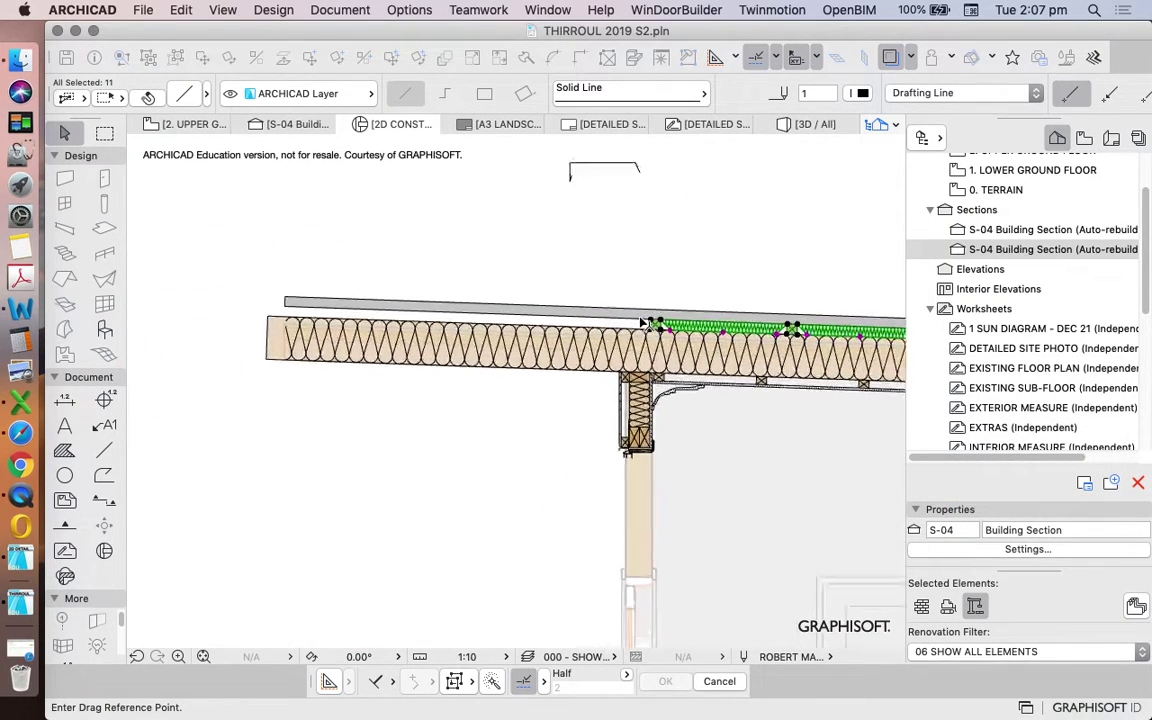
scroll(643, 322, up, 5)
click(711, 326)
scroll(713, 327, down, 10)
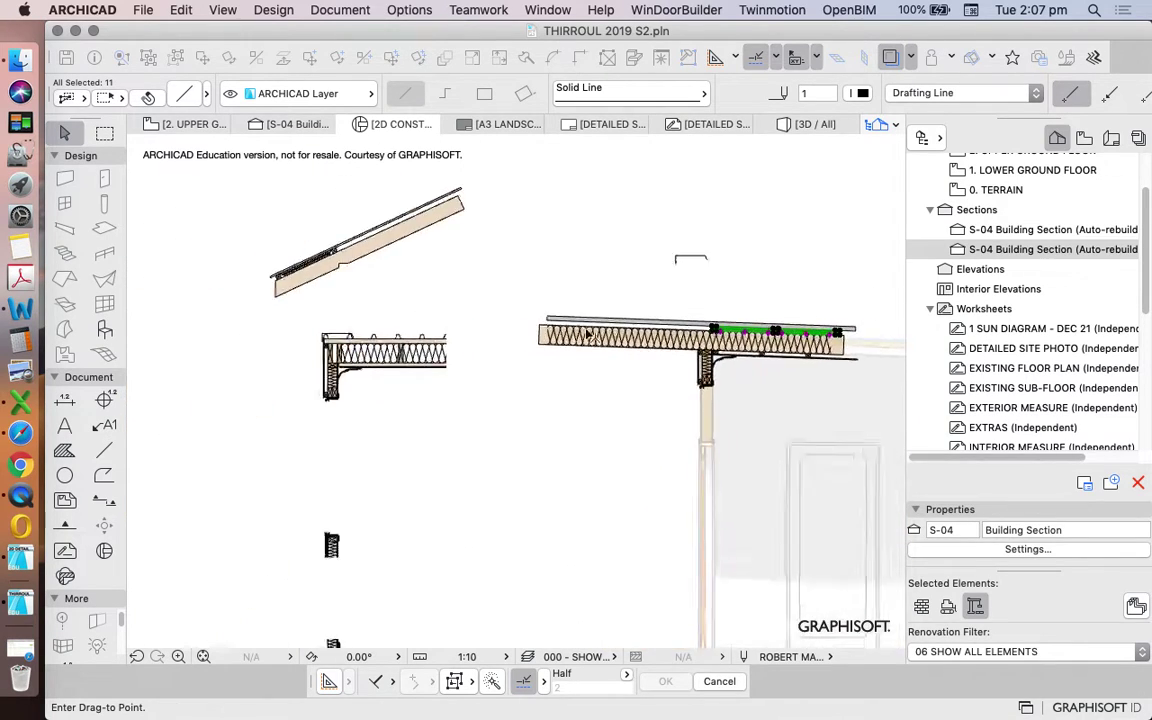
scroll(545, 325, up, 10)
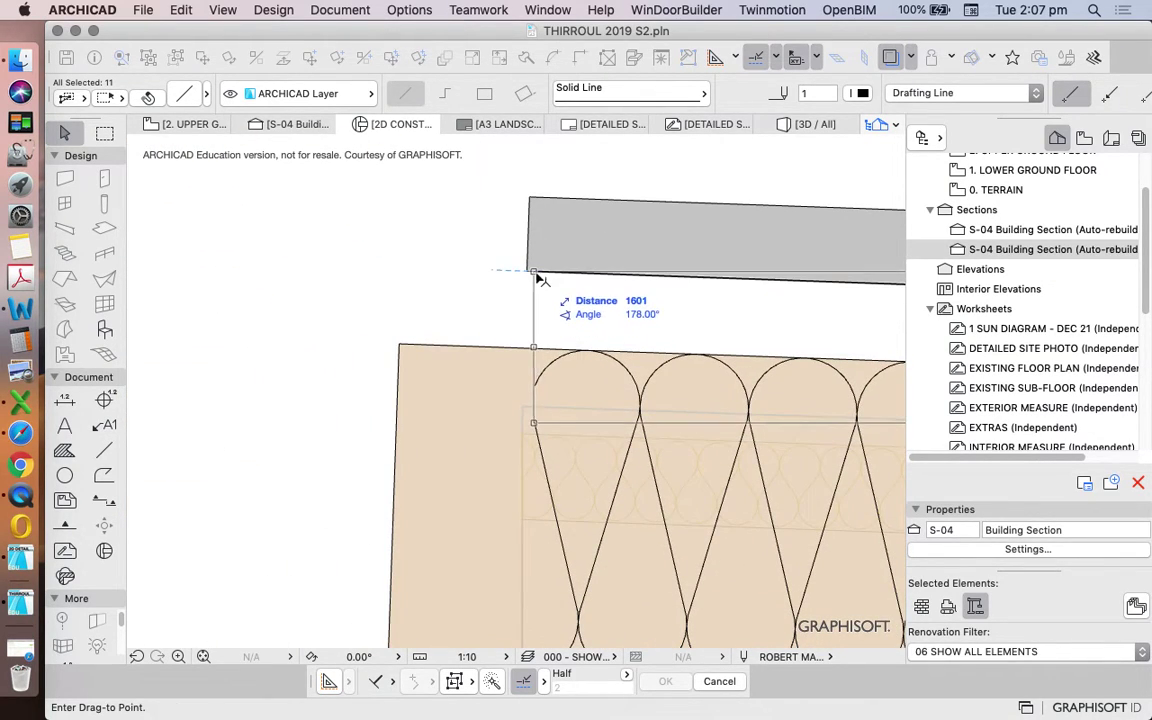
click(529, 272)
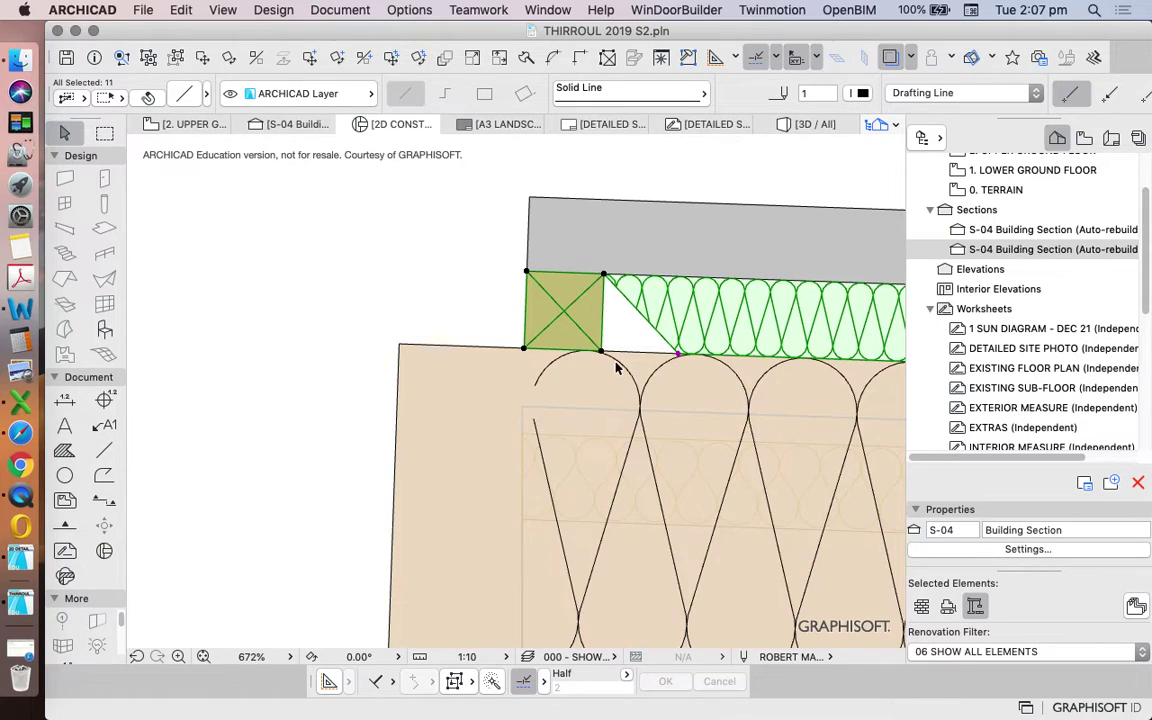
- Copy the outer two roof battens and their insulation along the roof so the copy starts at the third batten, leaving that batten out
scroll(427, 329, down, 4)
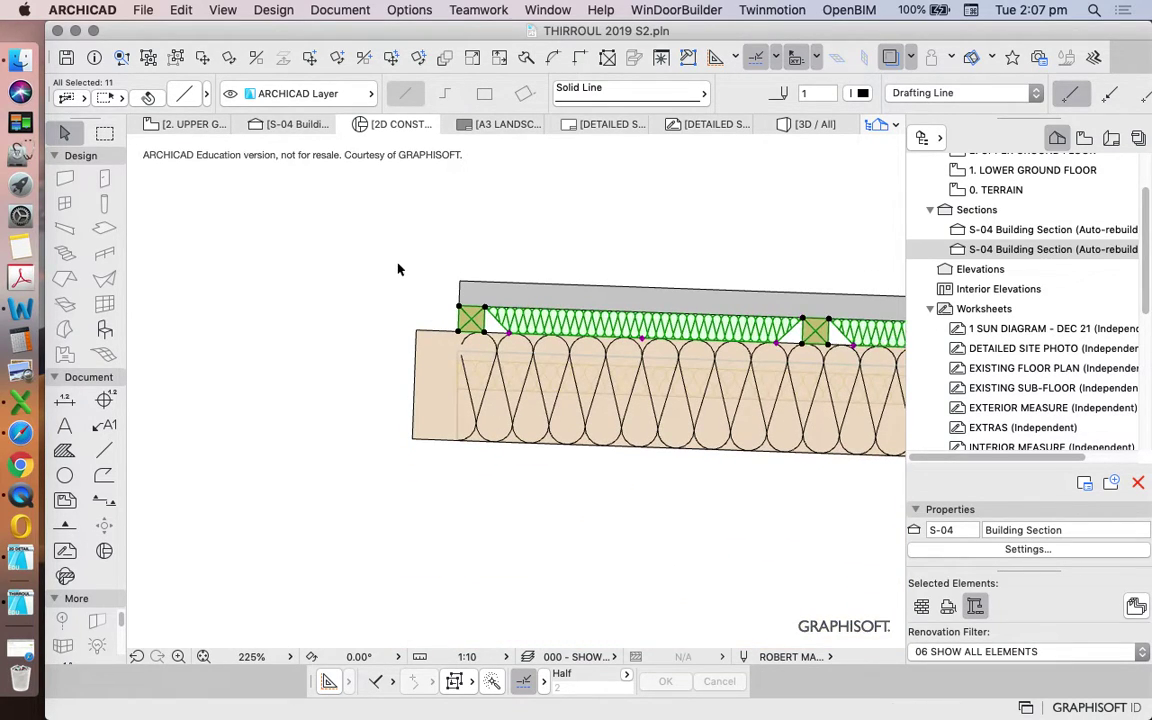
scroll(334, 270, down, 4)
scroll(715, 300, up, 7)
scroll(717, 301, up, 1)
shift+drag(813, 364, 729, 341)
scroll(681, 318, down, 7)
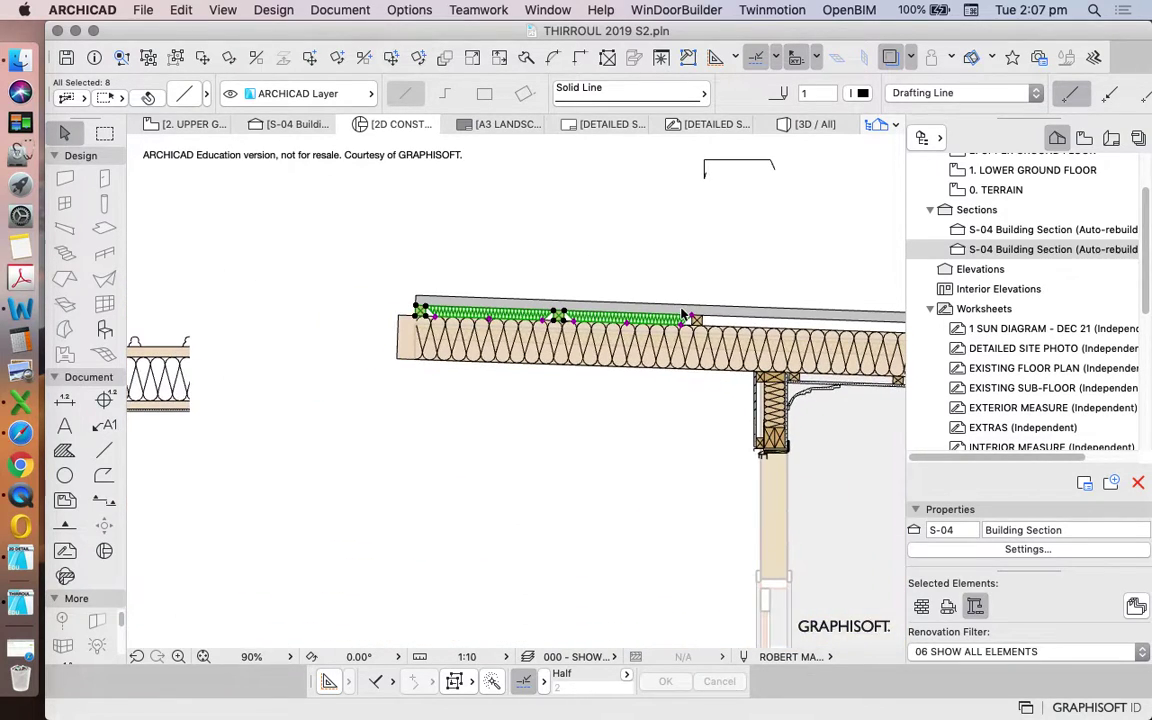
right_click(501, 230)
mouse_move(630, 367)
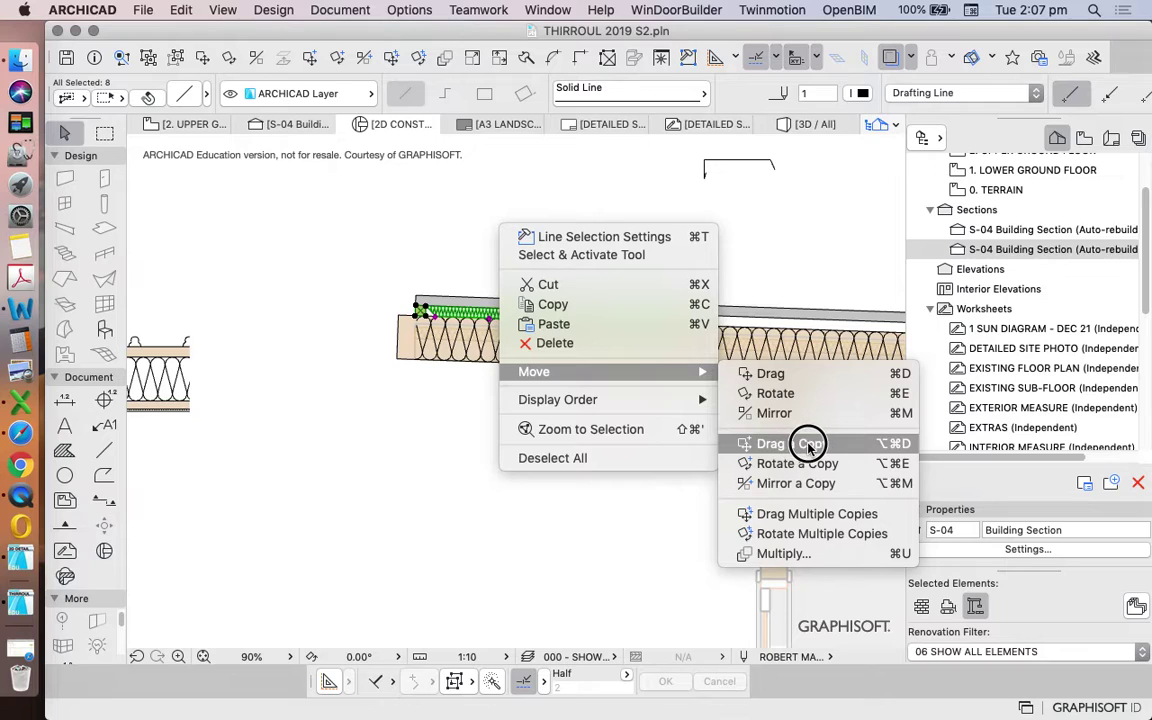
click(805, 513)
scroll(447, 316, up, 5)
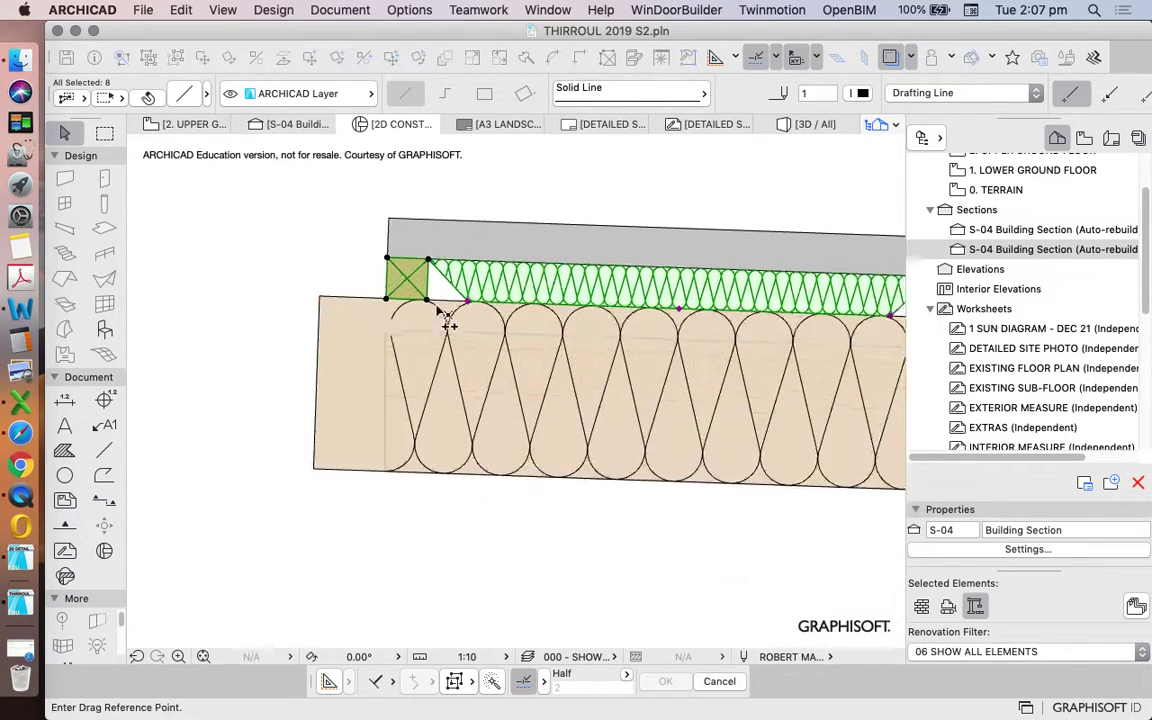
click(430, 298)
scroll(560, 275, down, 6)
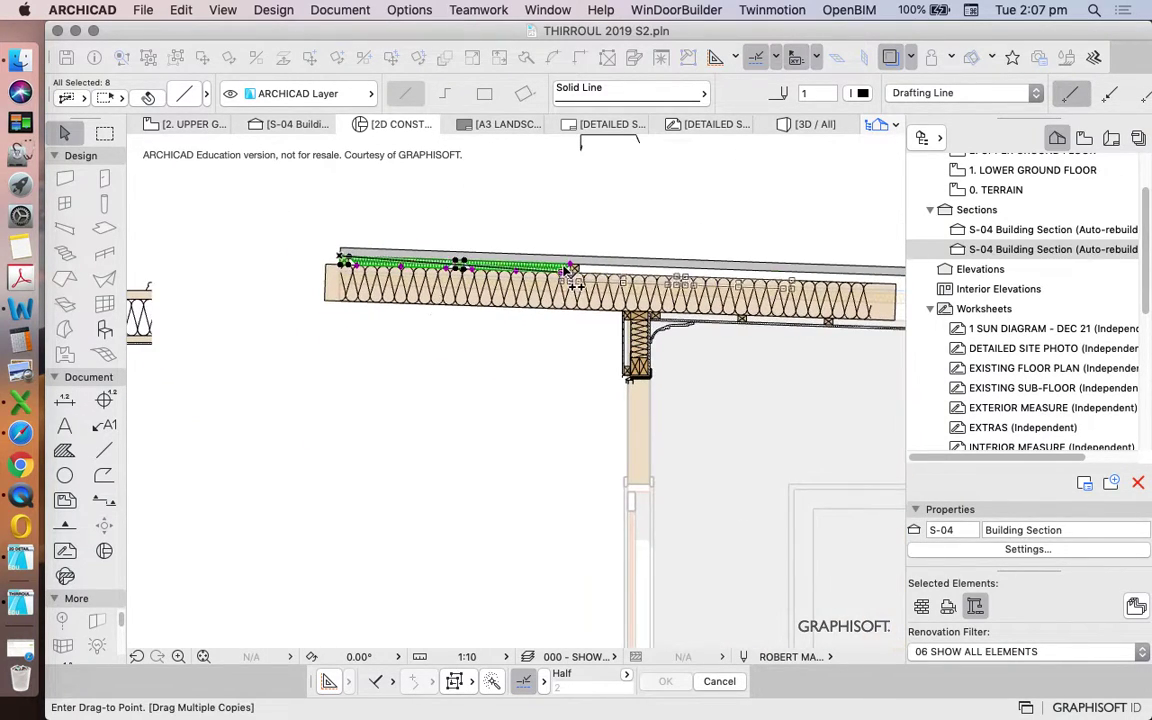
scroll(570, 270, up, 5)
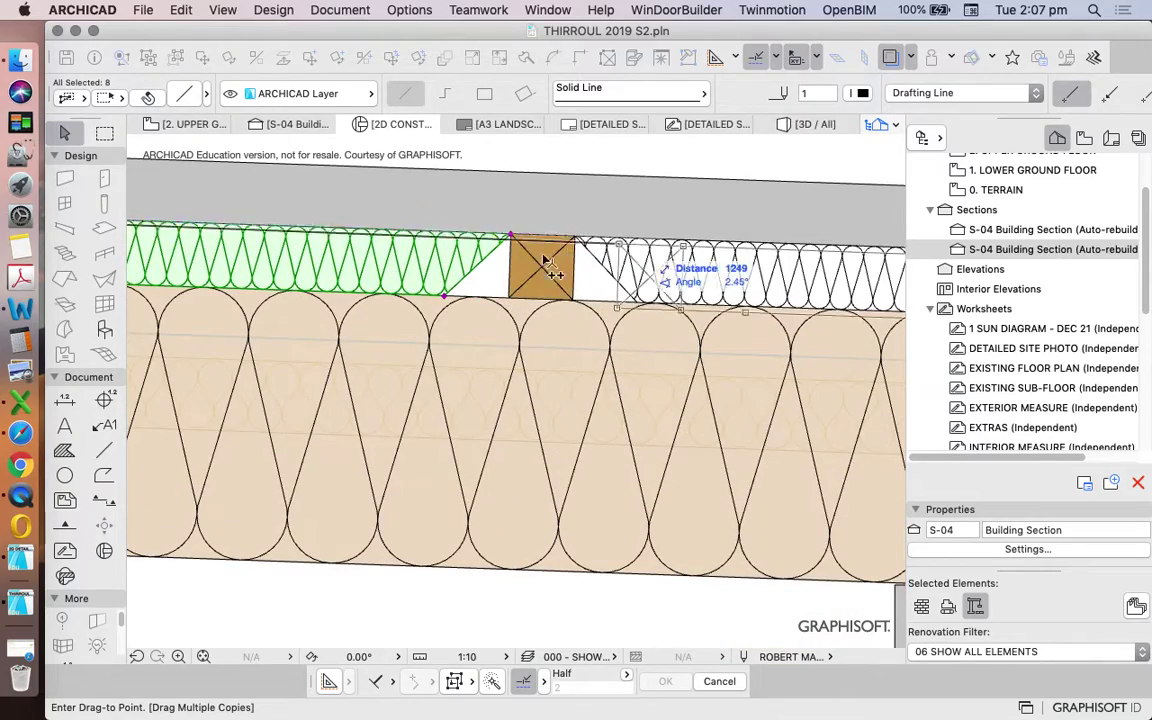
scroll(510, 264, down, 6)
scroll(632, 254, up, 5)
click(420, 235)
- Place a second copy of the two battens and insulation directly after the first copy, towards the inner end of the roof
scroll(502, 258, down, 5)
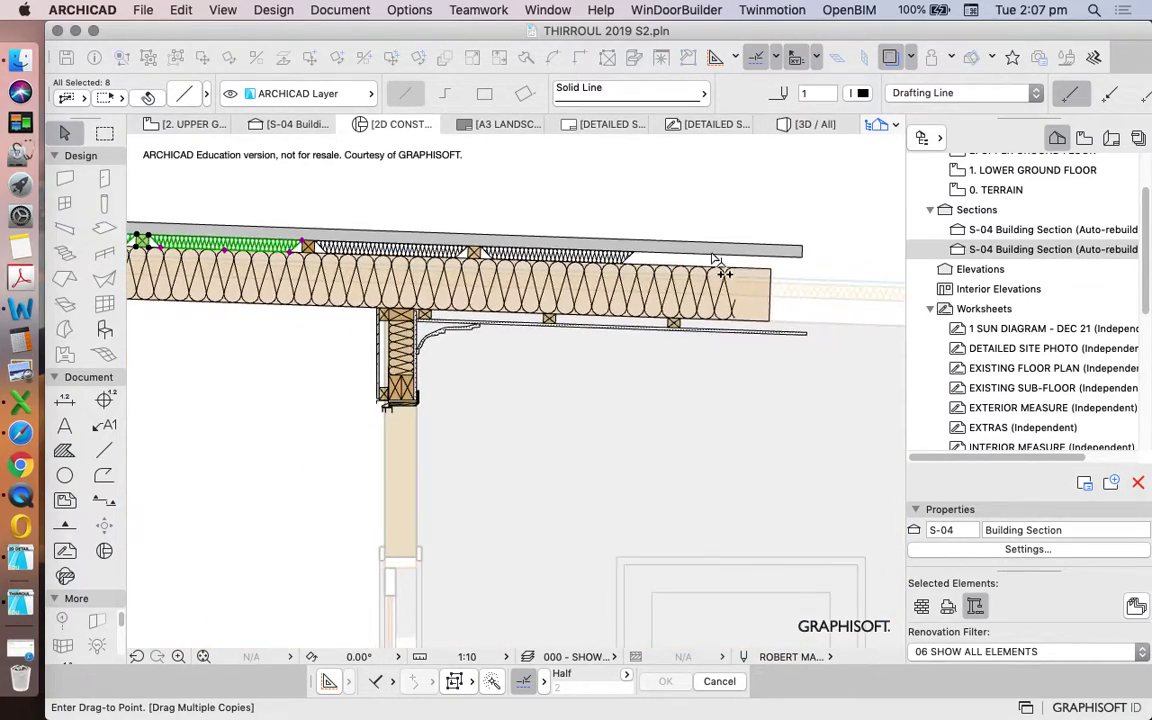
scroll(643, 256, up, 4)
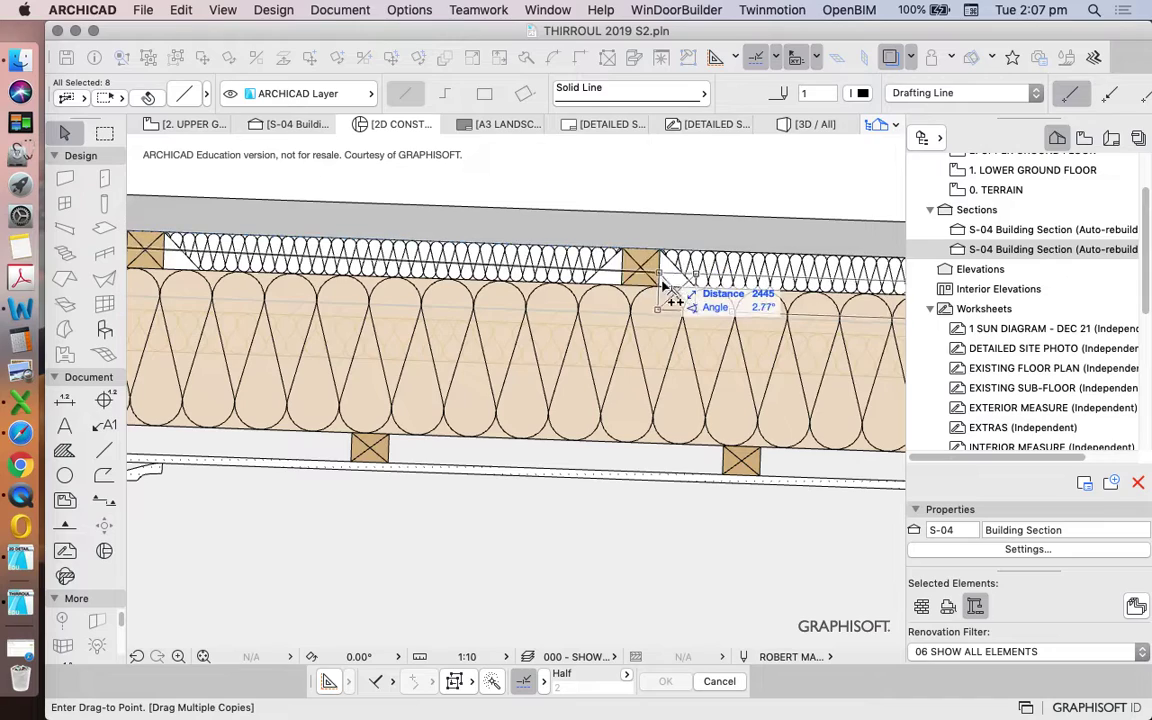
scroll(686, 302, down, 6)
key(Escape)
key(Escape)
- Turn on Quick Selection so fills can be picked by their surface
scroll(528, 299, up, 5)
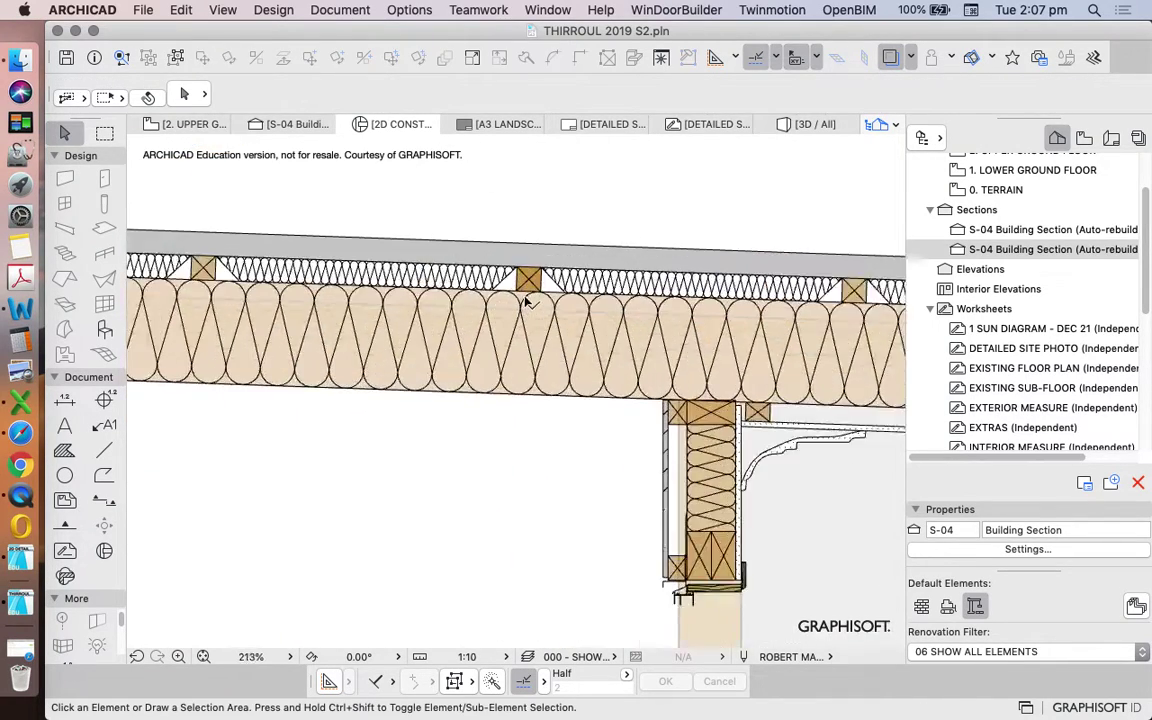
scroll(527, 301, up, 4)
click(563, 273)
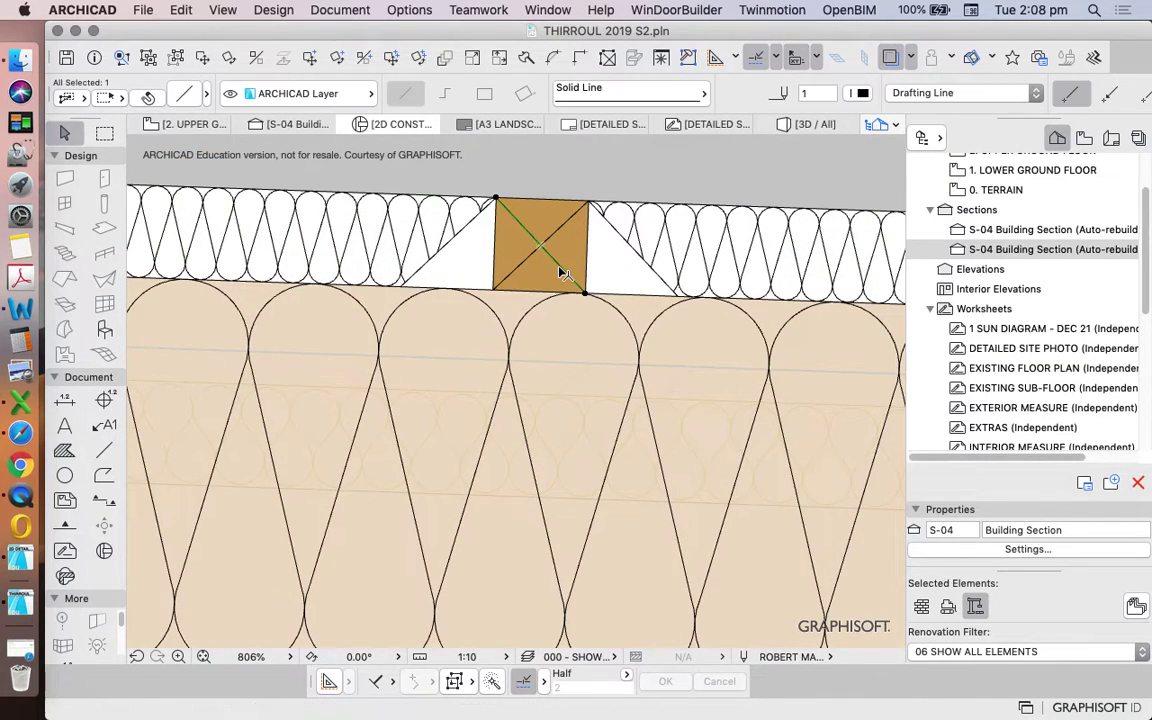
click(548, 237)
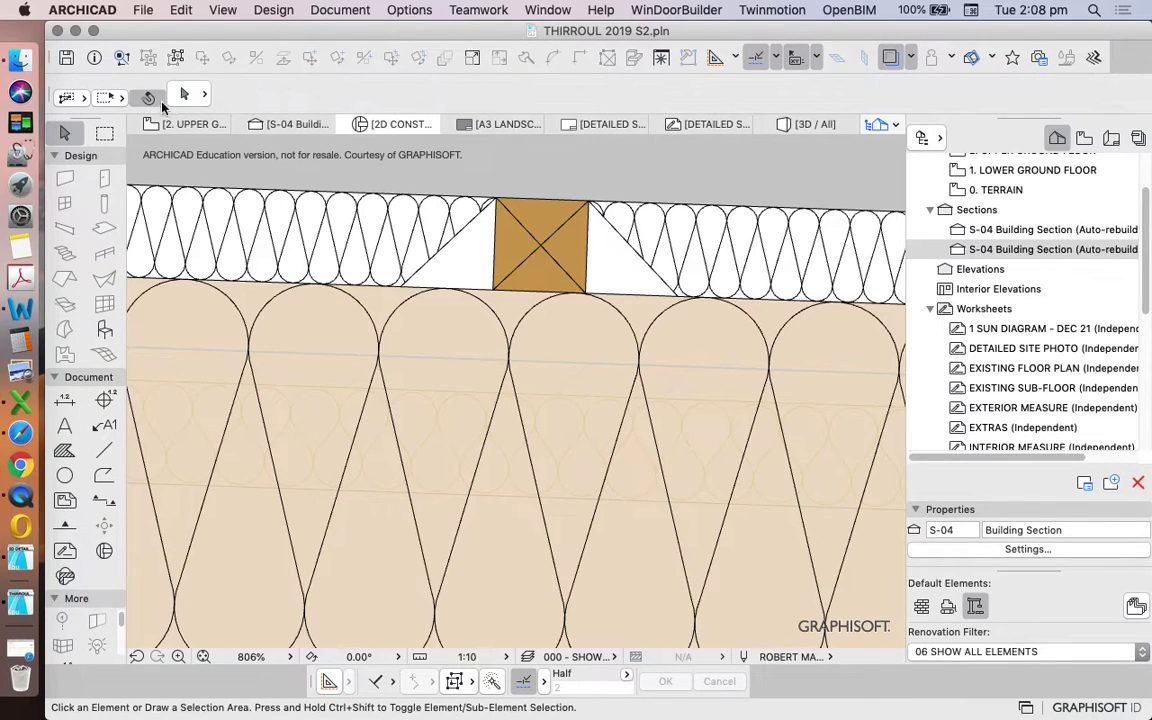
scroll(500, 260, down, 10)
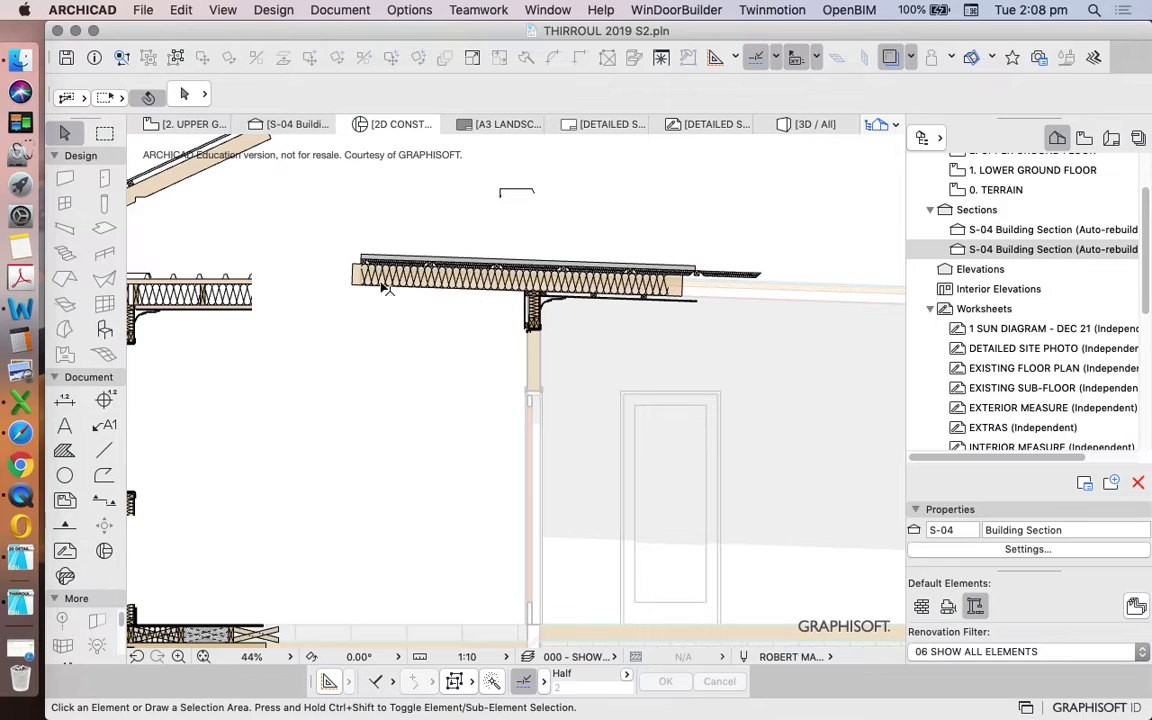
scroll(565, 305, up, 5)
click(565, 300)
scroll(700, 355, down, 3)
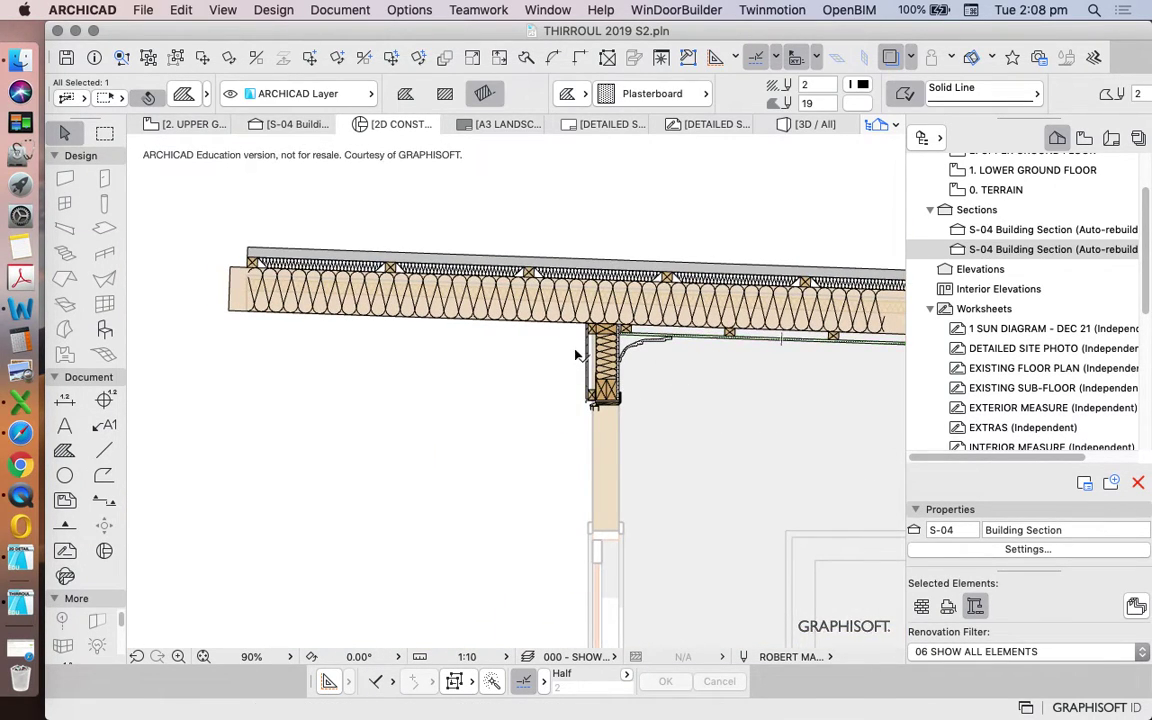
- Copy the vertical FC sheet on the wall's outer face into the empty area outside the wall
scroll(576, 352, up, 3)
click(607, 345)
click(311, 59)
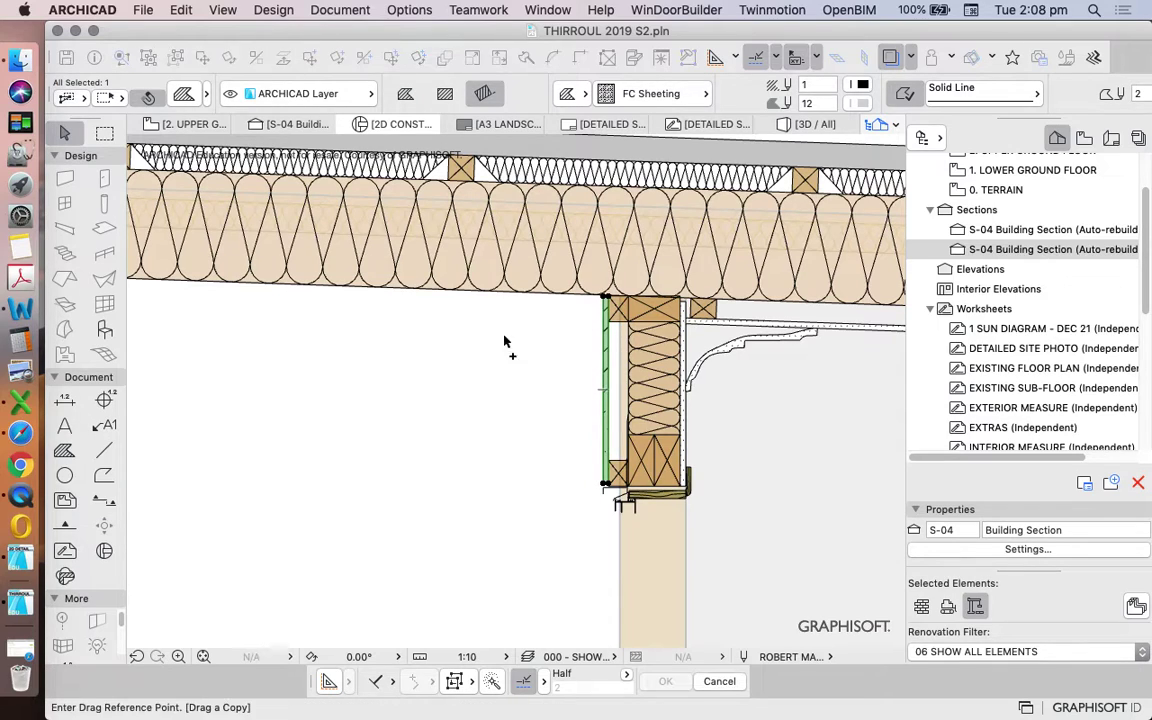
click(516, 350)
click(333, 359)
- Rotate the copied FC sheet by 90 degrees so it lies horizontally
click(208, 60)
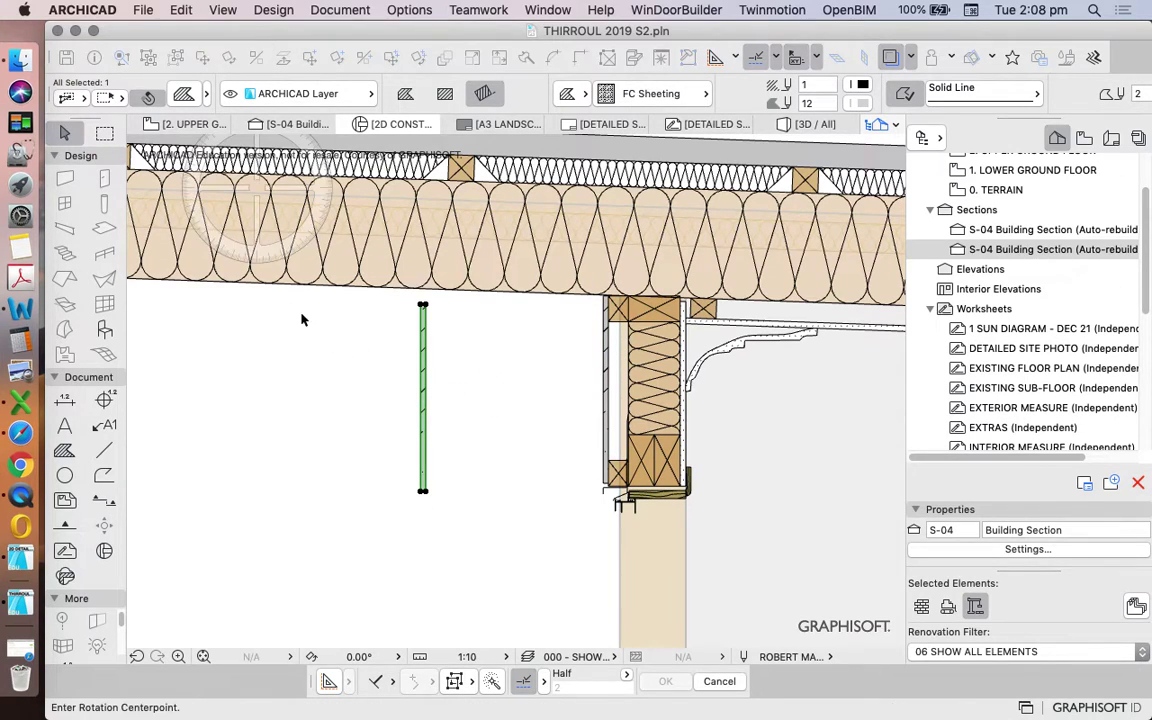
click(313, 322)
click(313, 393)
click(494, 334)
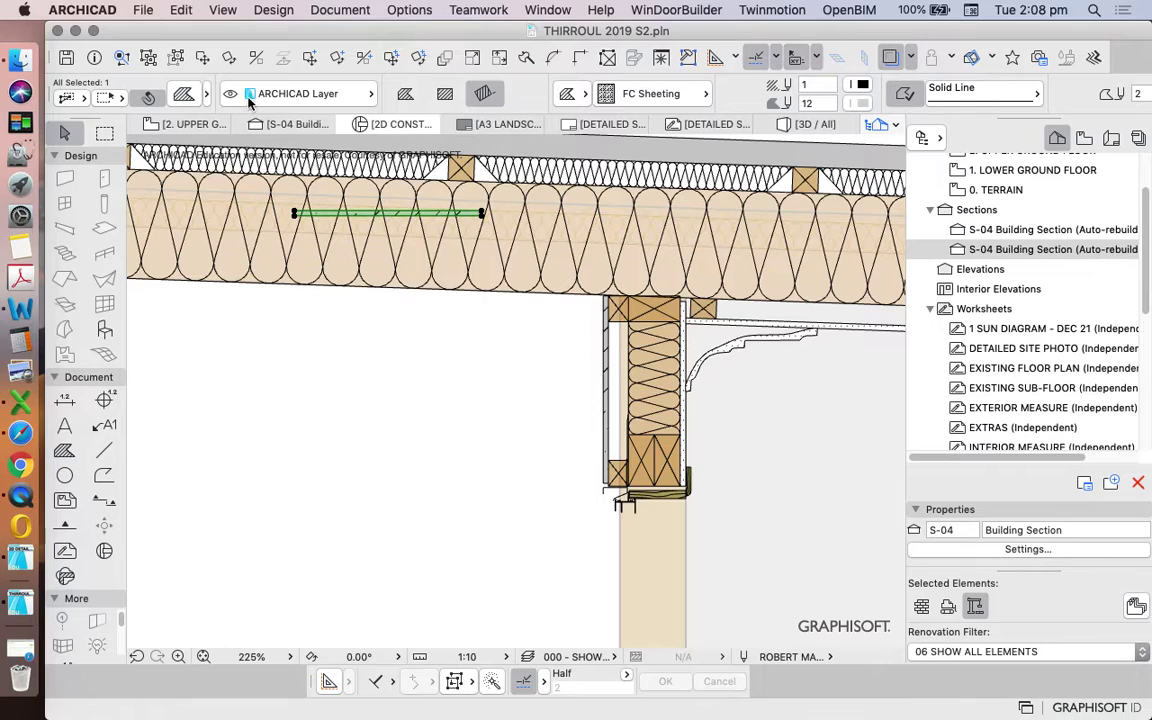
- Move the horizontal FC sheet into the clear space just below the roof overhang's timber fill
click(201, 57)
scroll(424, 237, down, 3)
scroll(510, 262, up, 5)
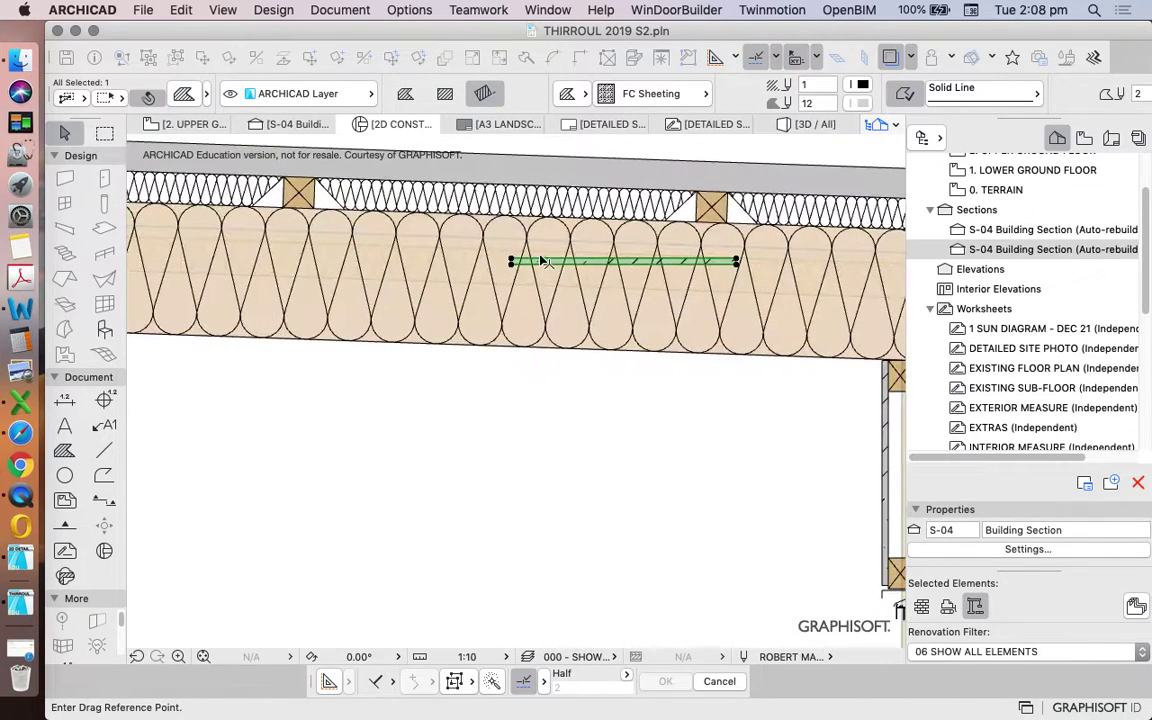
click(511, 261)
click(355, 364)
- Rotate the horizontal FC sheet to match the slope of the timber fill's underside
click(255, 58)
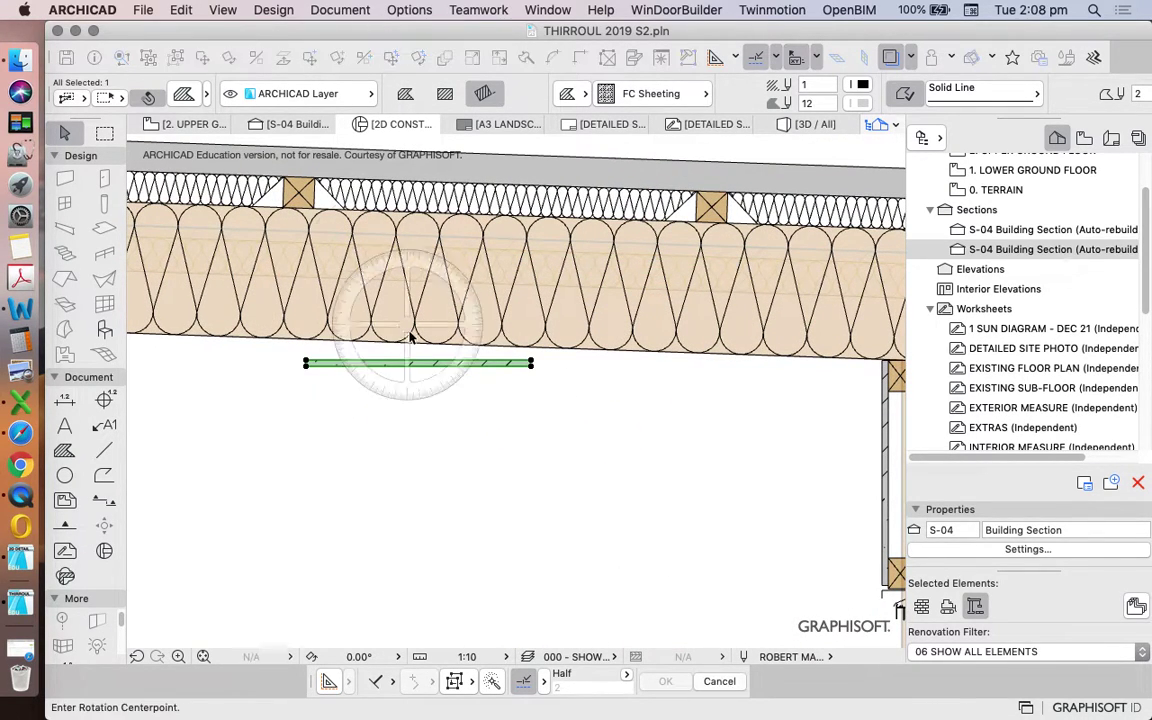
scroll(362, 347, up, 5)
click(394, 316)
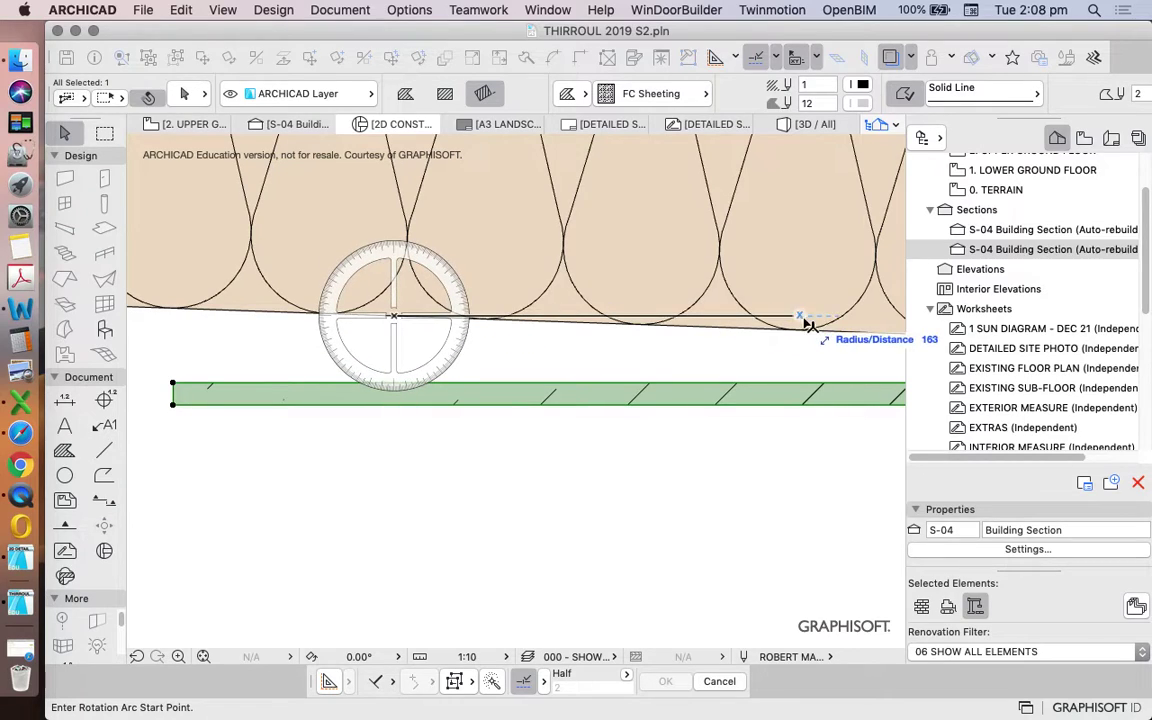
click(860, 320)
click(879, 337)
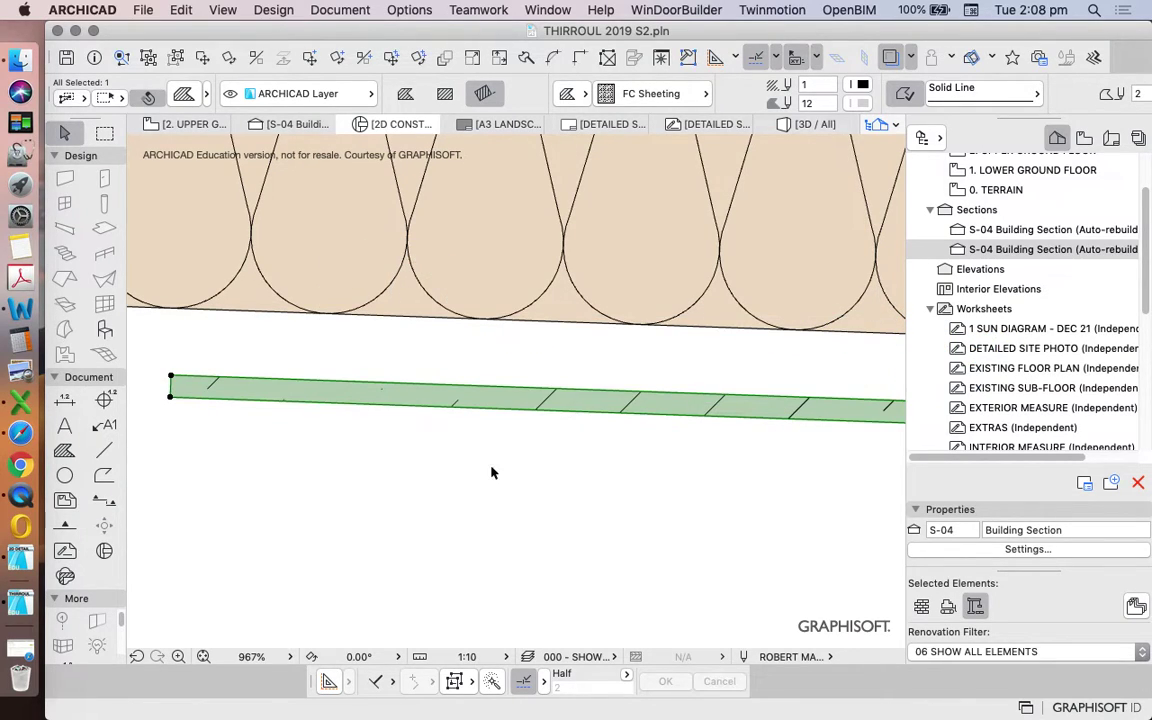
- Move the sloped FC sheet against the timber fill's underside, with its upper outer corner in line with the insulation's outer end
right_click(490, 466)
mouse_move(609, 614)
click(761, 522)
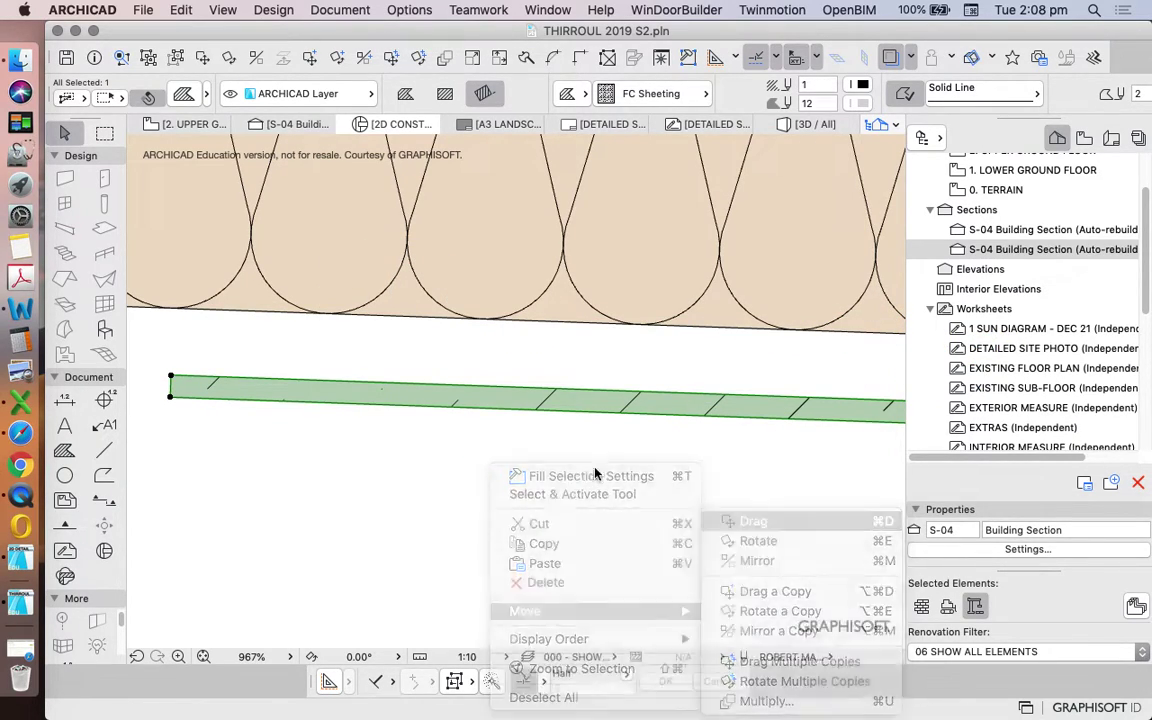
scroll(417, 439, down, 2)
click(300, 406)
scroll(560, 404, down, 3)
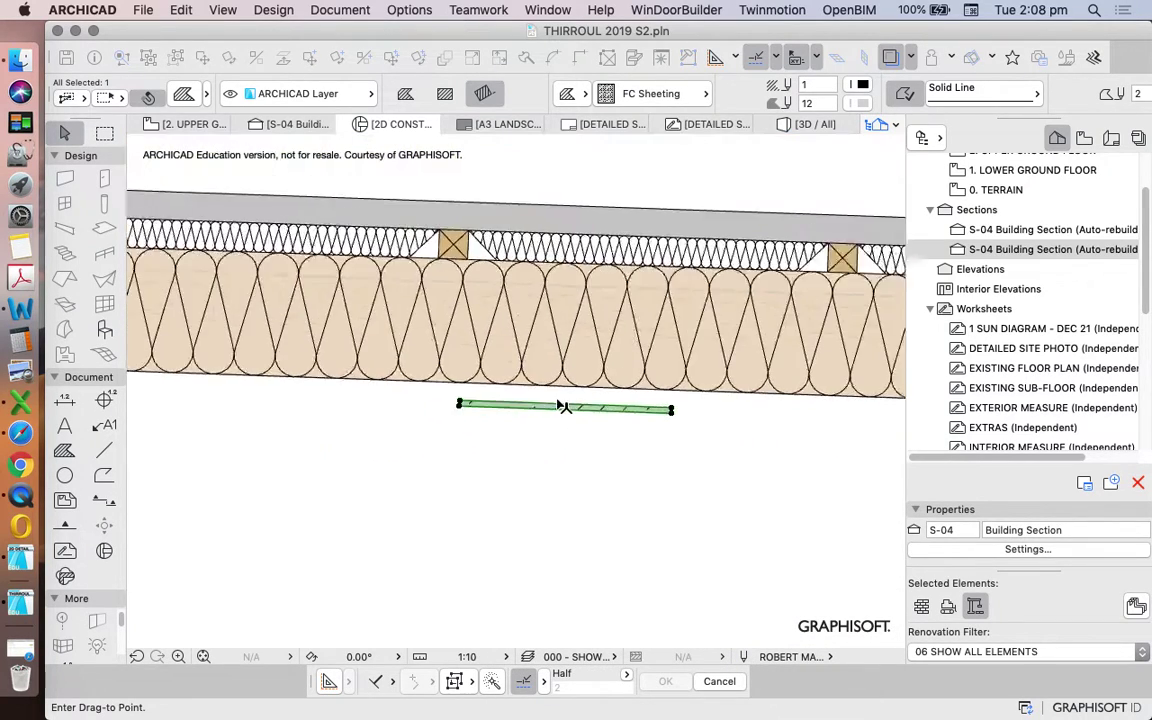
scroll(404, 393, up, 3)
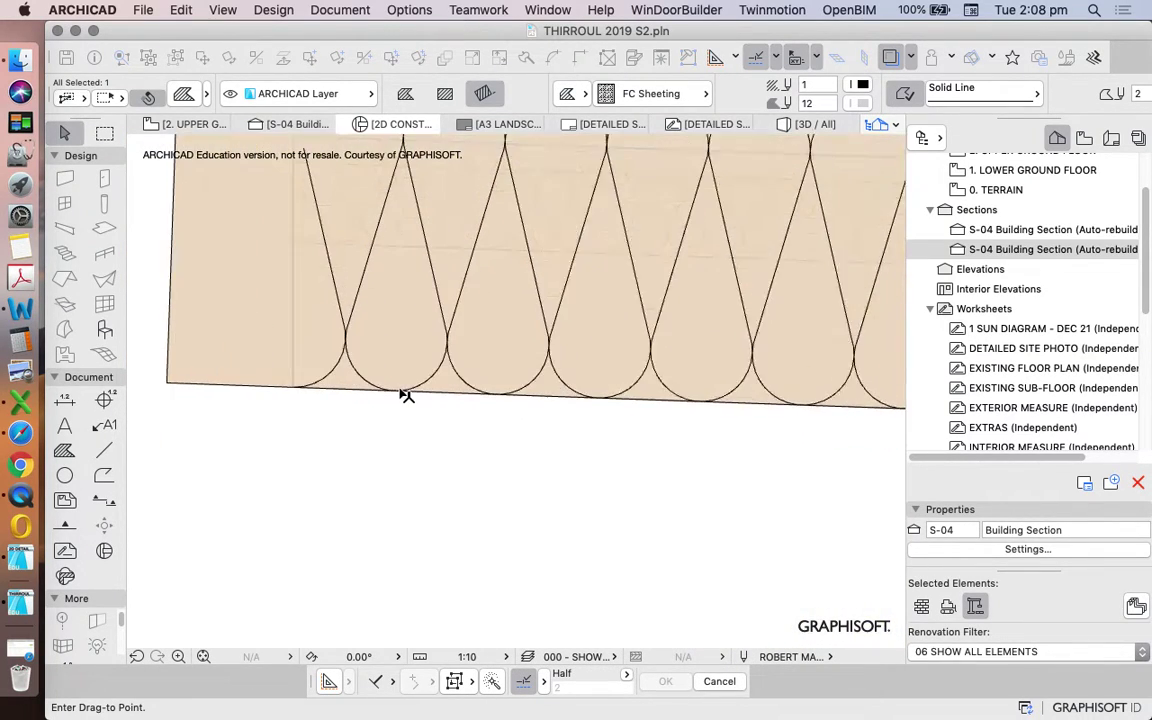
click(278, 392)
scroll(365, 415, up, 2)
click(363, 405)
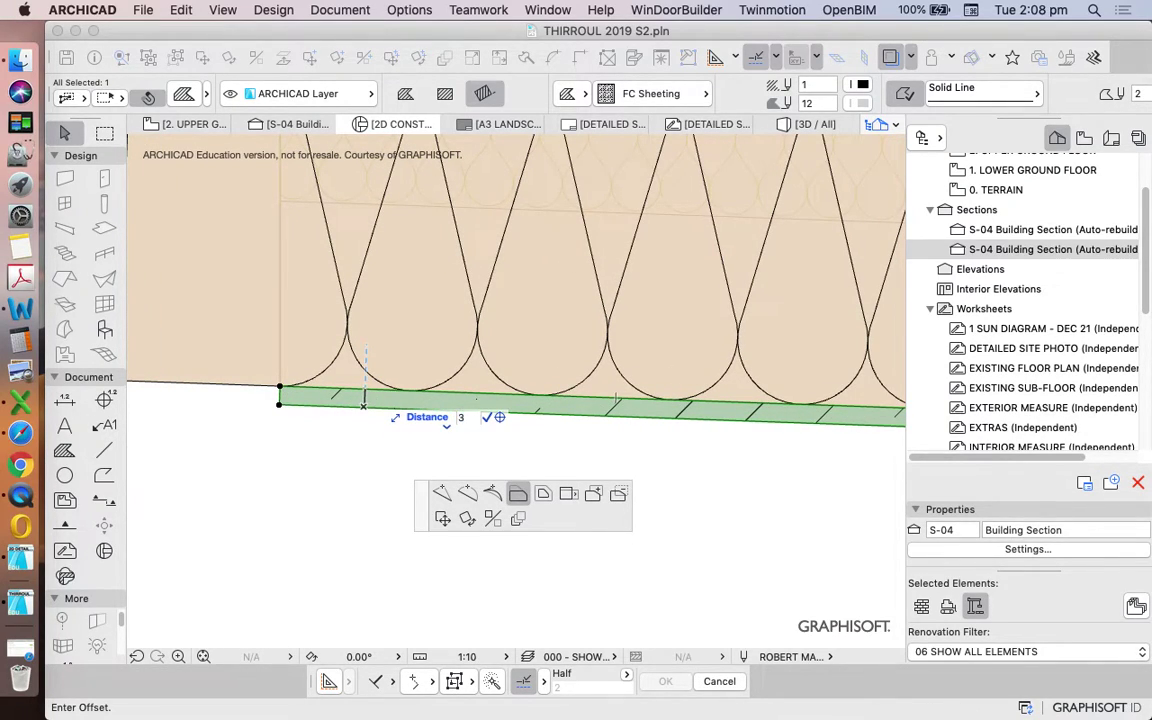
key(Escape)
- Extend the sloped FC soffit sheet's inner end to the inner face of the wall's vertical FC sheet
scroll(285, 398, down, 3)
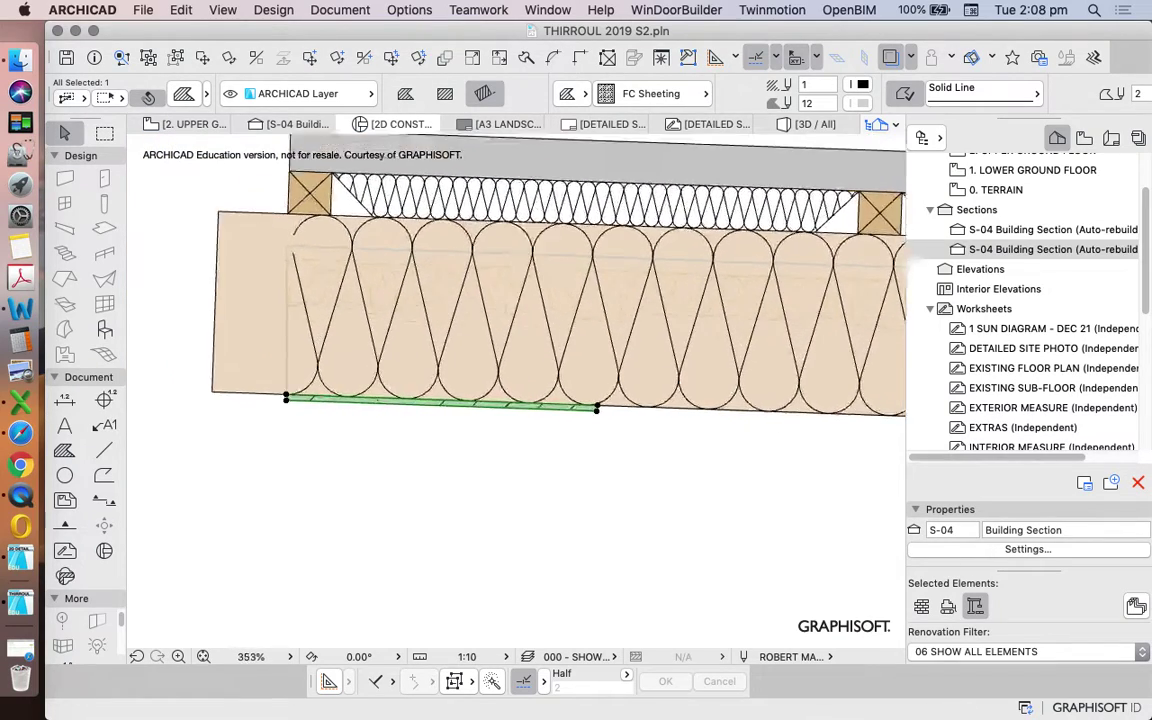
scroll(597, 408, up, 3)
click(571, 391)
scroll(411, 376, down, 3)
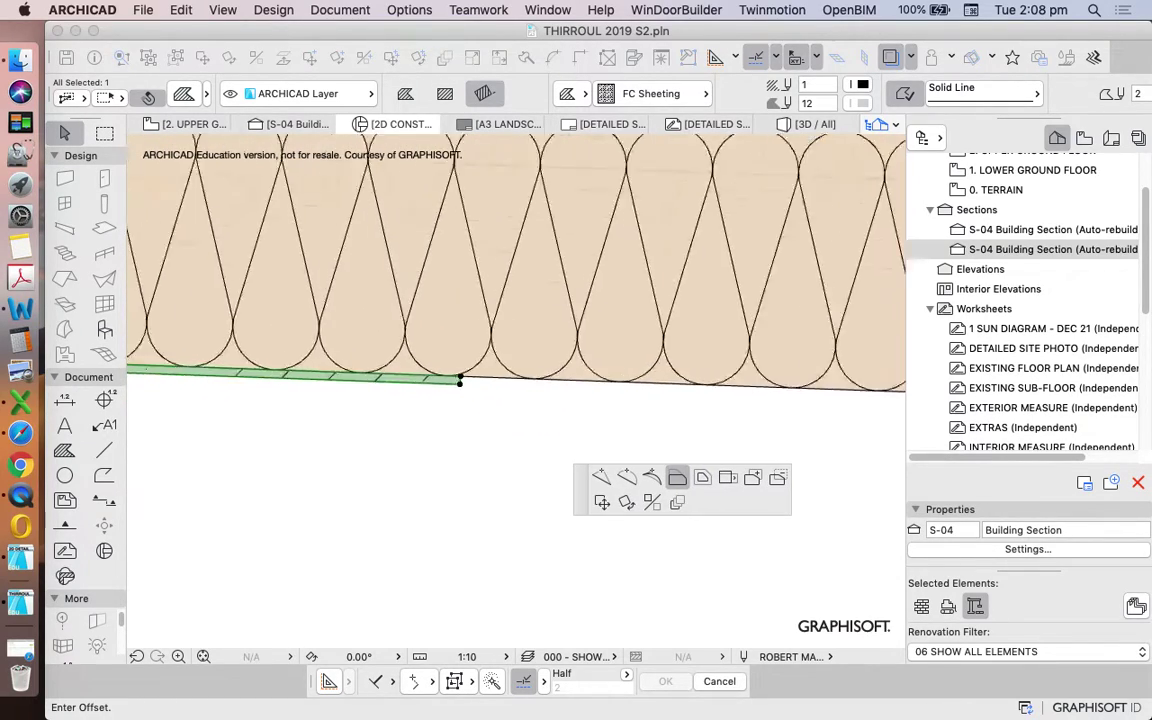
scroll(432, 378, down, 5)
scroll(763, 387, up, 6)
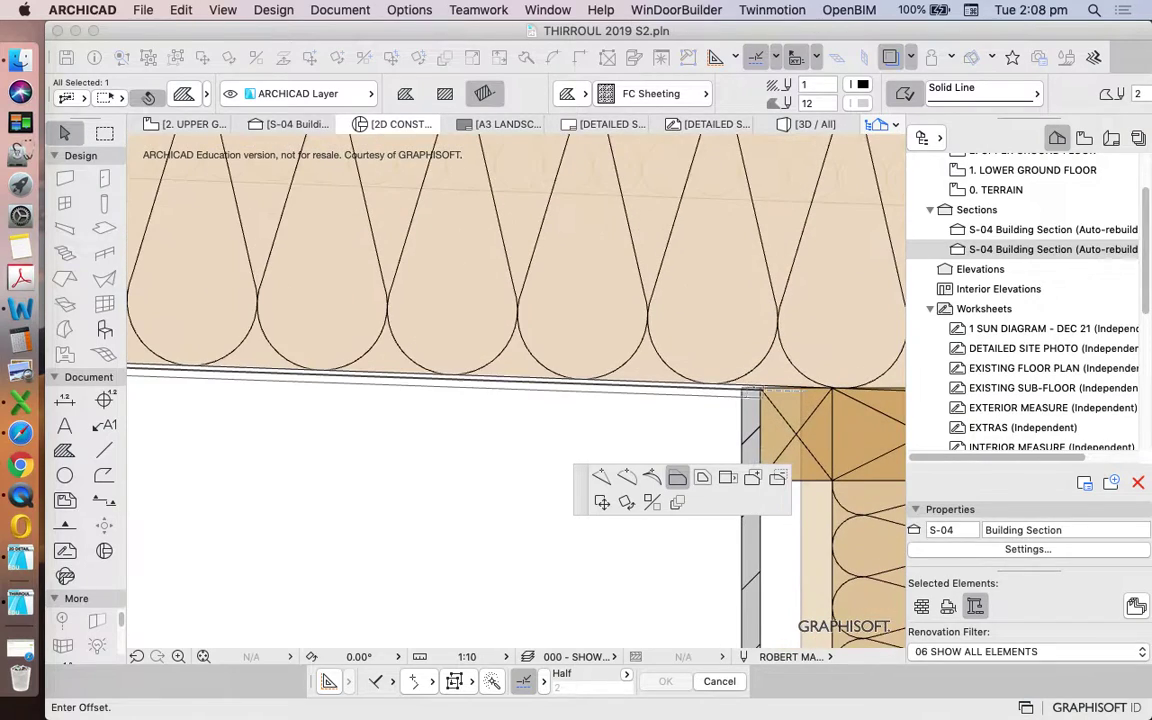
scroll(765, 390, up, 2)
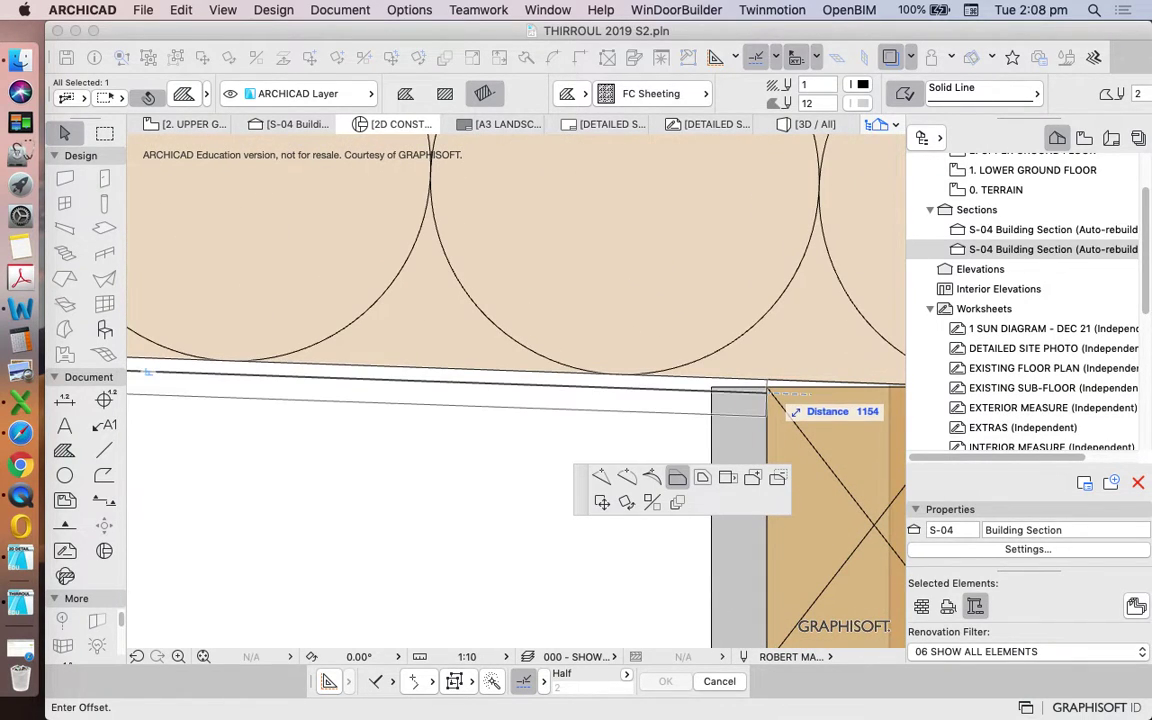
click(768, 390)
click(738, 385)
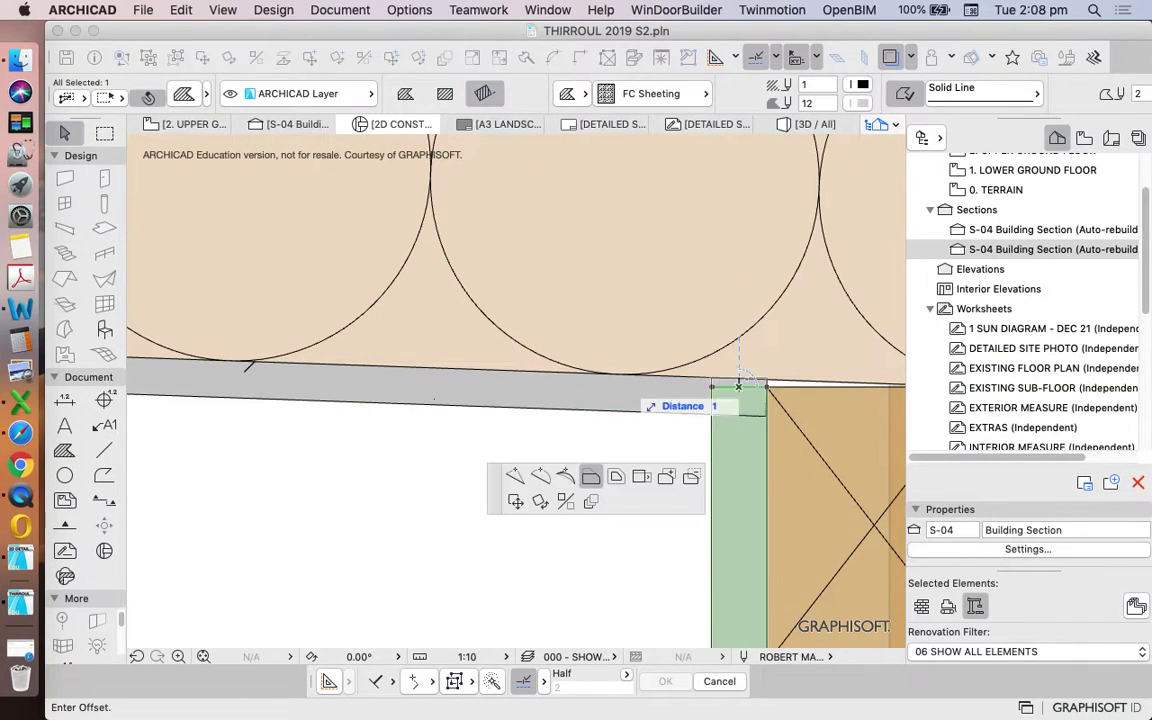
scroll(738, 385, down, 3)
click(611, 369)
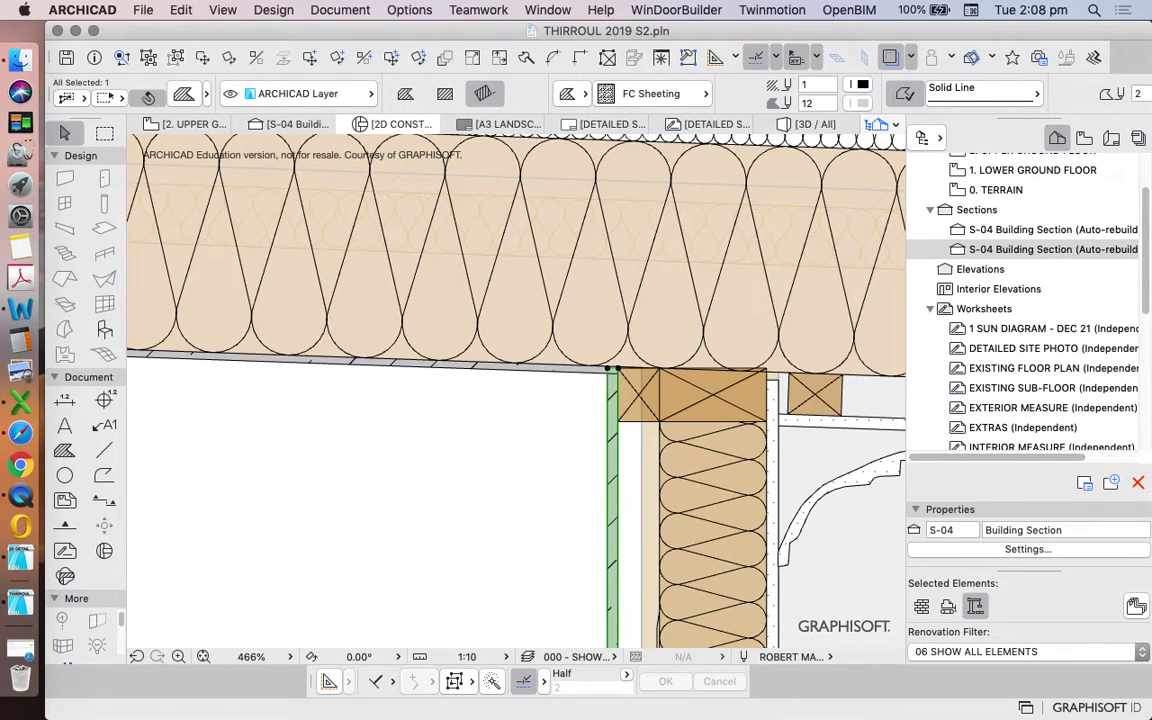
- Move the upper wall batten down so its upper outer corner meets the lower inner corner of the sloped FC soffit sheet
scroll(634, 396, up, 3)
drag(650, 501, 612, 340)
right_click(445, 368)
mouse_move(547, 517)
click(726, 523)
click(723, 519)
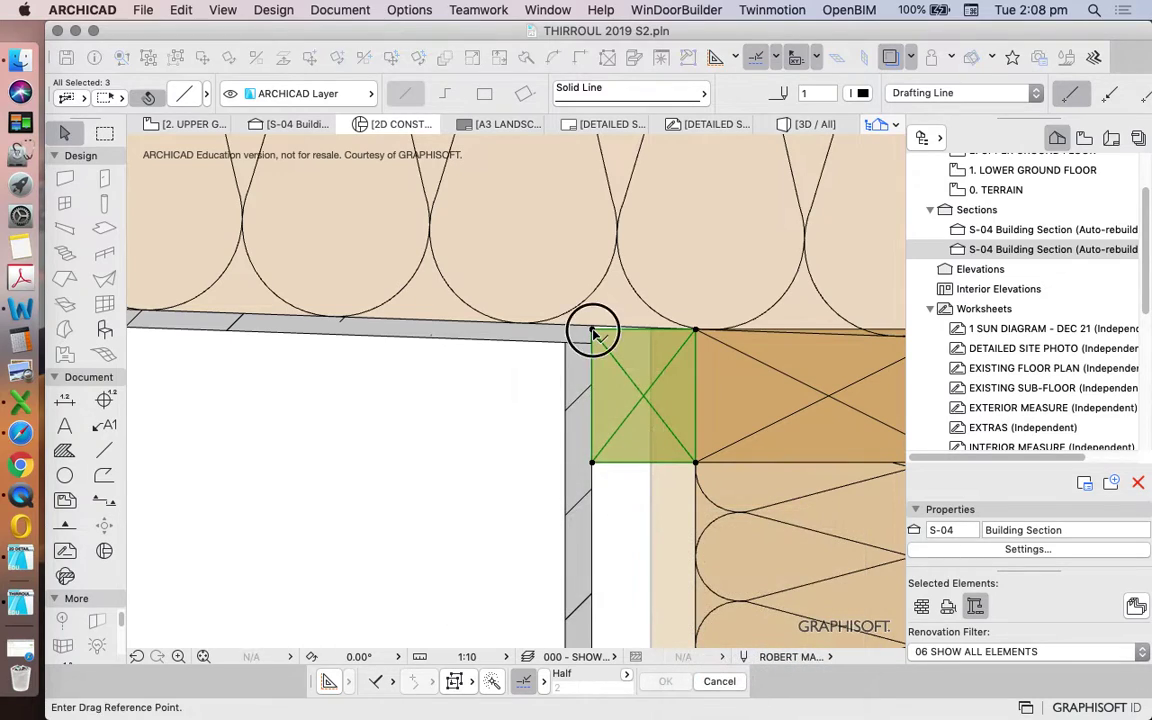
click(591, 329)
click(591, 343)
click(508, 370)
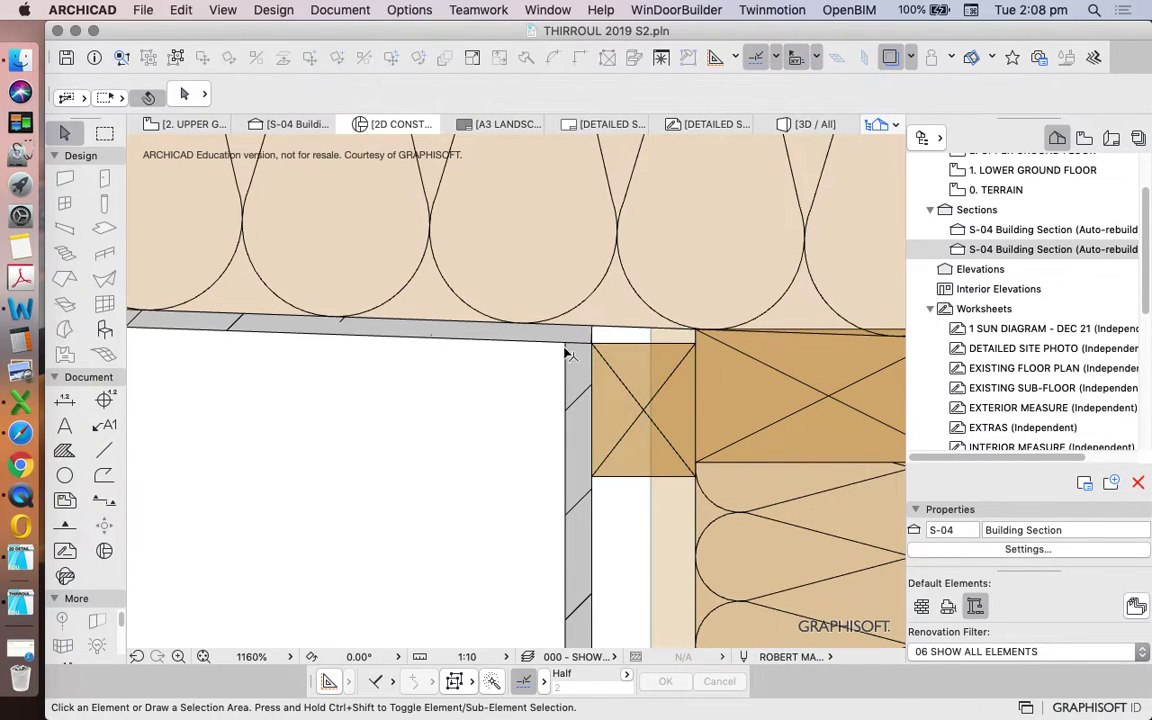
drag(636, 503, 532, 308)
right_click(394, 341)
mouse_move(498, 492)
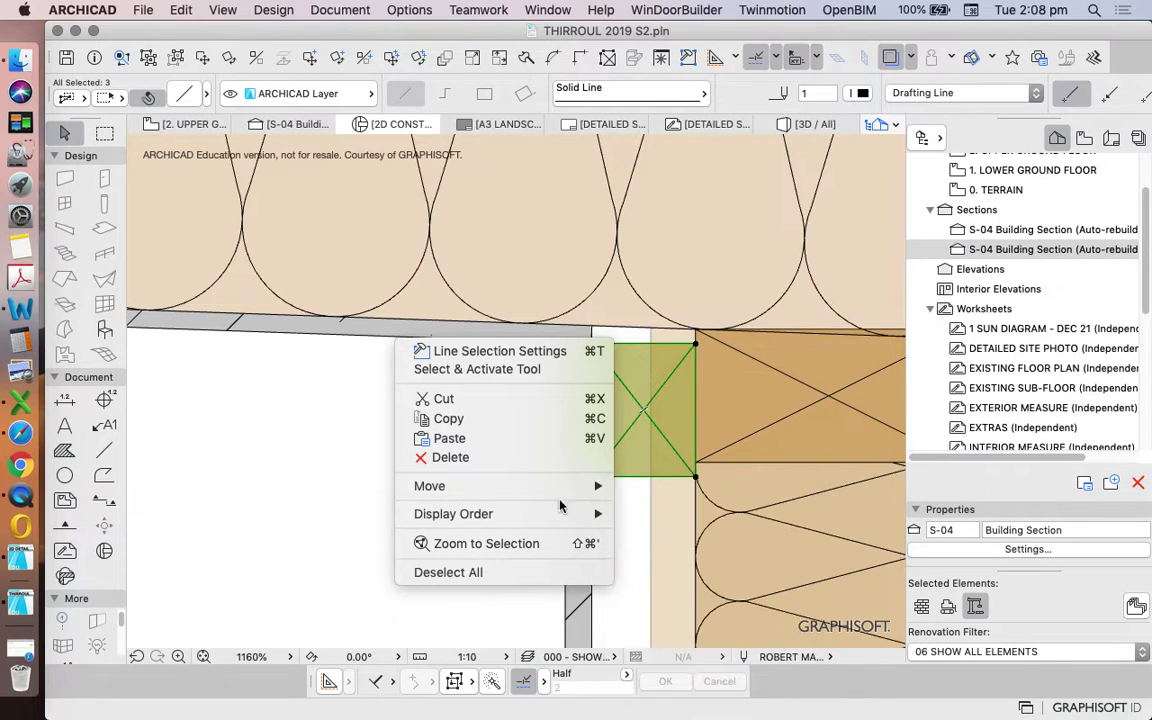
key(Escape)
- Lower the vertical FC sheet's top edge to just below the underside of the sloped FC soffit sheet
drag(555, 365, 570, 366)
scroll(572, 346, up, 5)
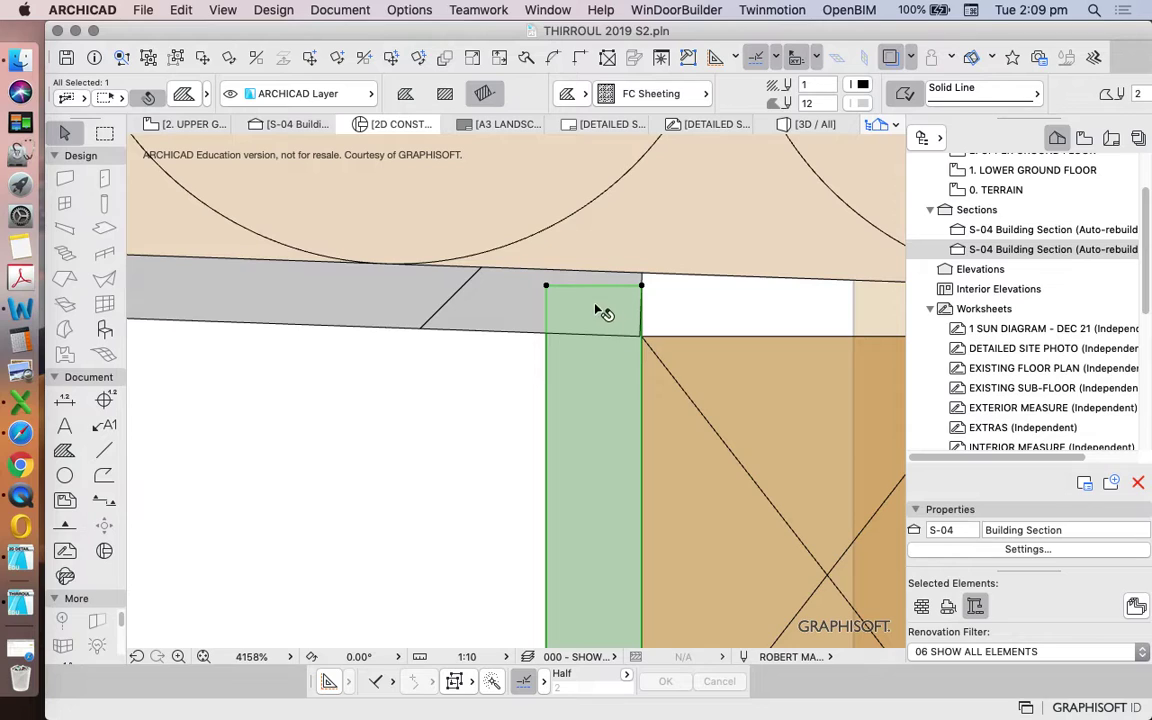
click(603, 285)
click(609, 380)
key(Escape)
scroll(545, 311, down, 3)
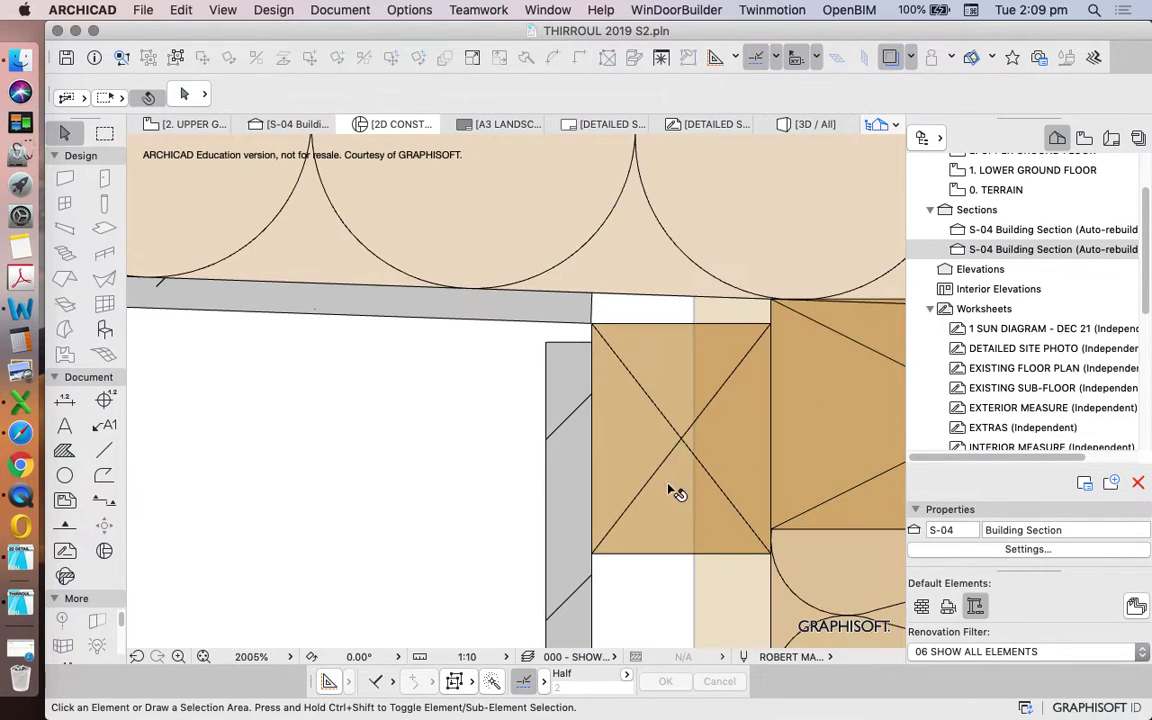
- Move the upper wall batten, with its crossed lines, straight down 1 mm from the sloped FC soffit sheet
drag(675, 494, 445, 406)
right_click(445, 406)
mouse_move(560, 550)
click(722, 522)
click(622, 324)
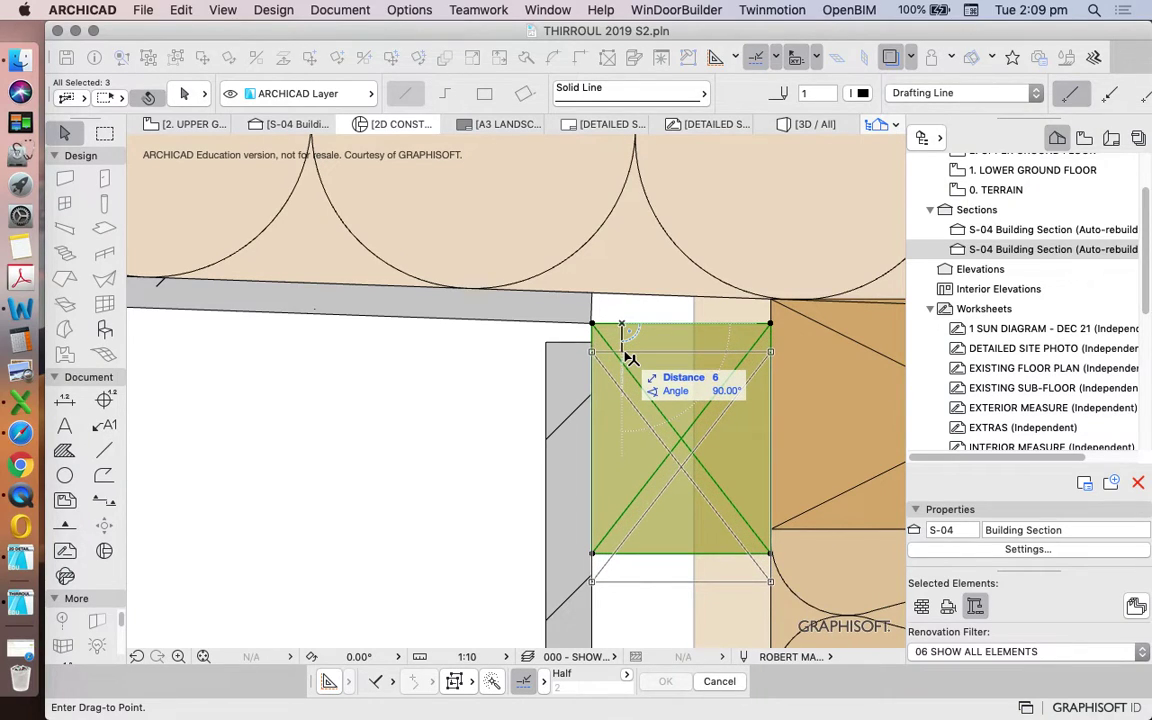
text(1)
key(Return)
key(Escape)
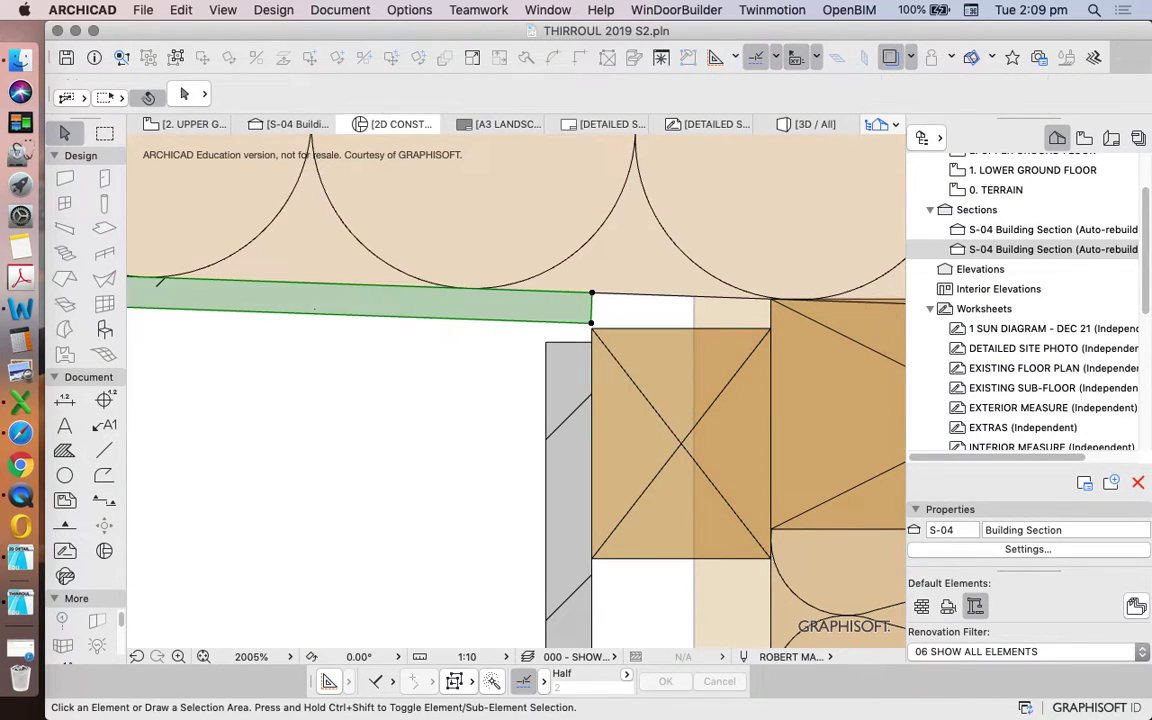
- Extend the sloped FC soffit sheet's inner end 10 mm over the upper wall batten
click(560, 308)
click(592, 308)
text(10)
key(Return)
key(Escape)
- Align the vertical FC sheet's top edge with the sloped FC sheet's underside and offset it down to leave a small gap
click(569, 343)
click(576, 342)
click(576, 323)
click(576, 323)
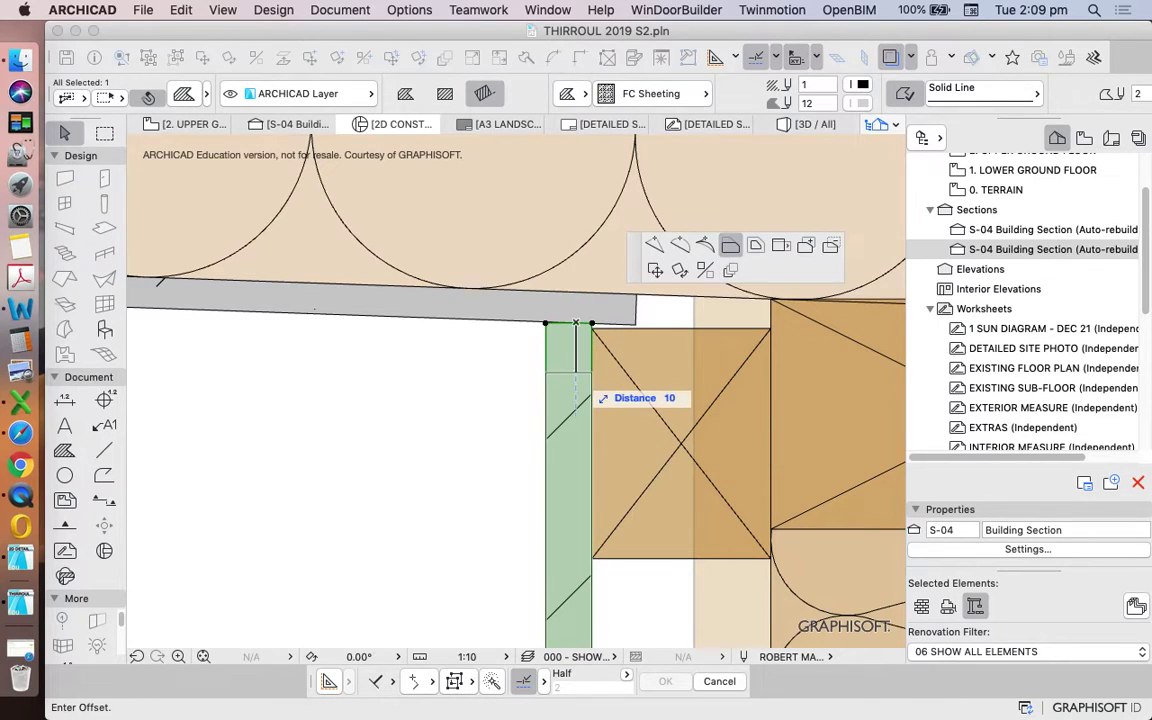
key(Return)
key(Escape)
- Review the whole roof detail, from the wall junction out to the timber fill's projecting outer end
scroll(632, 365, down, 3)
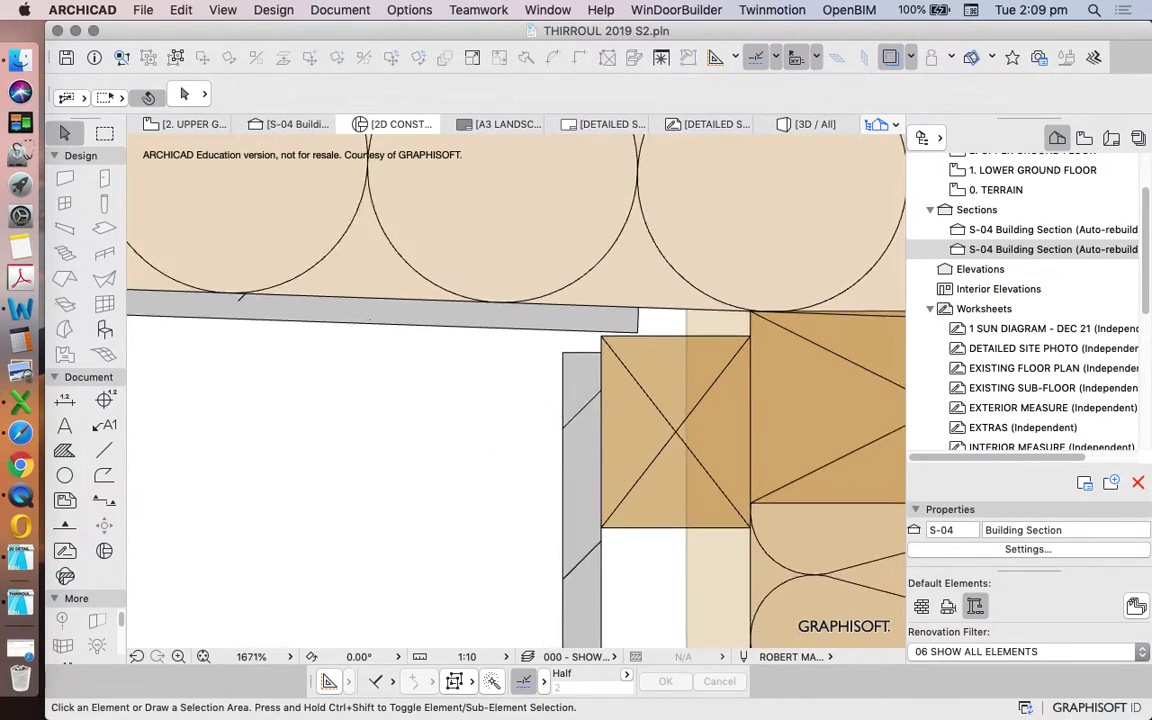
scroll(635, 355, up, 1)
scroll(644, 336, down, 8)
scroll(656, 311, down, 5)
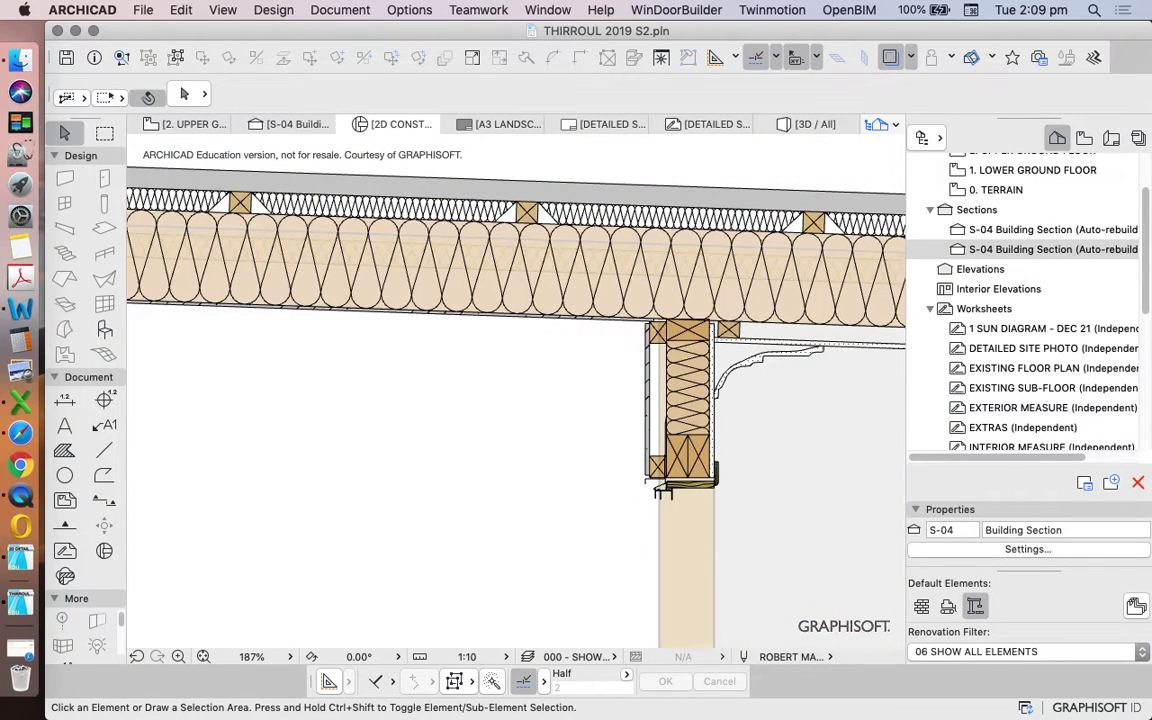
scroll(682, 320, down, 5)
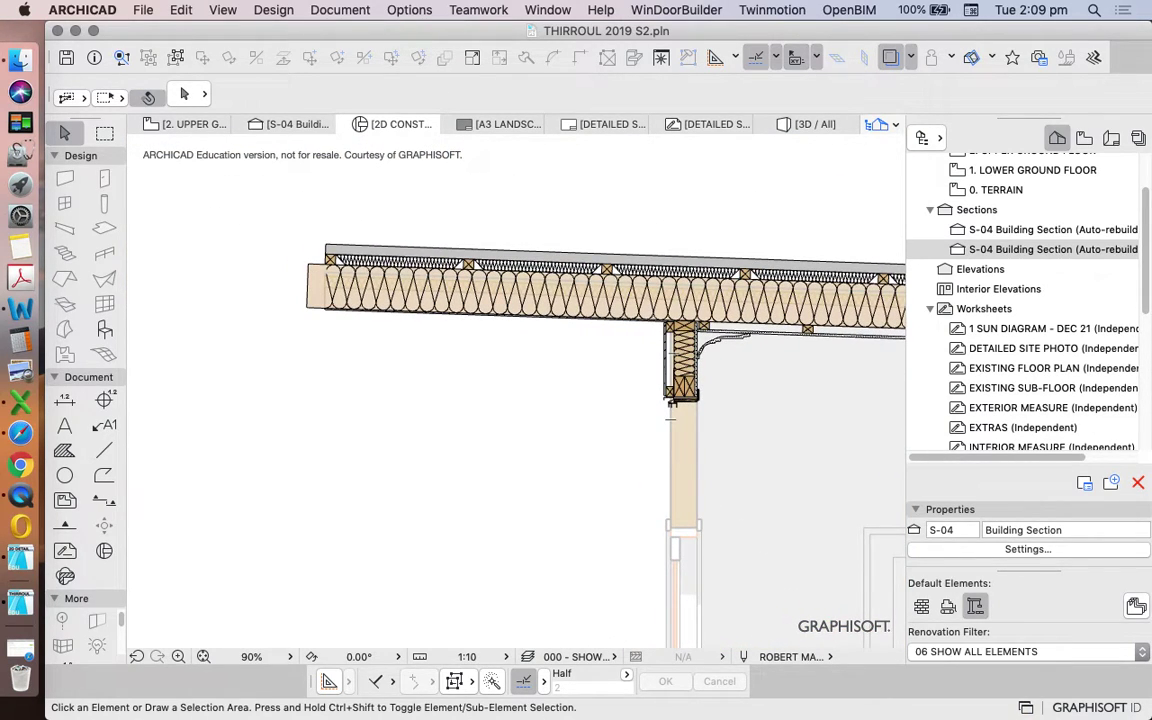
scroll(549, 437, down, 5)
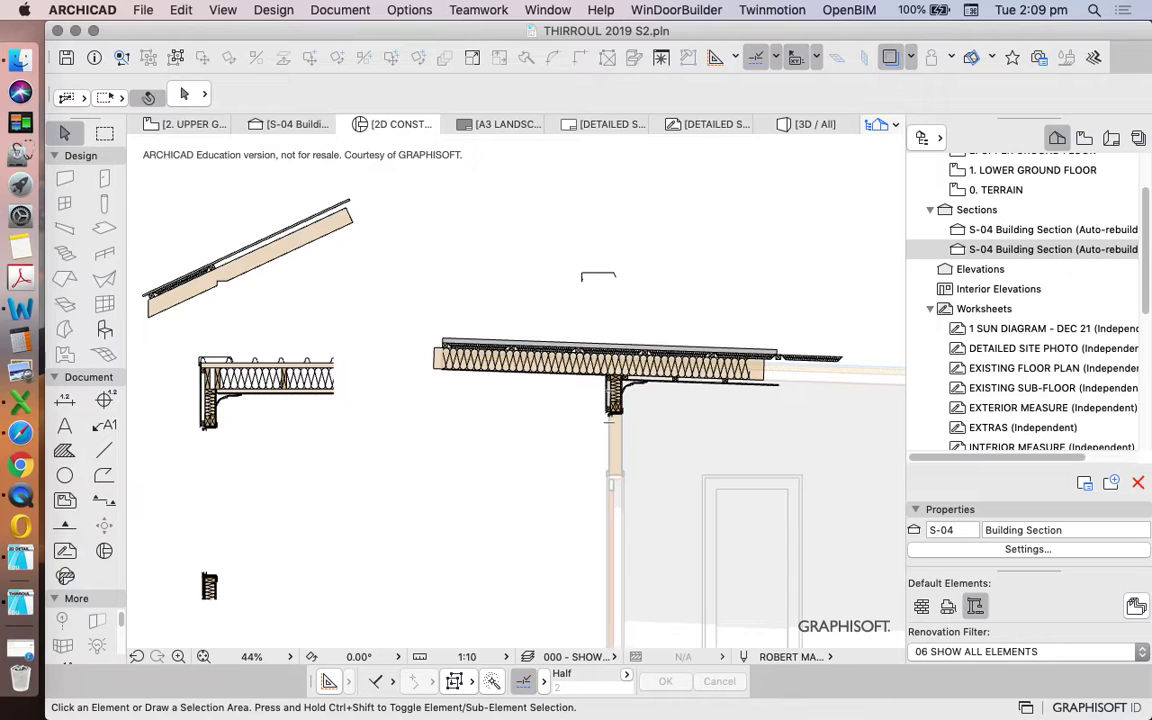
scroll(620, 360, up, 5)
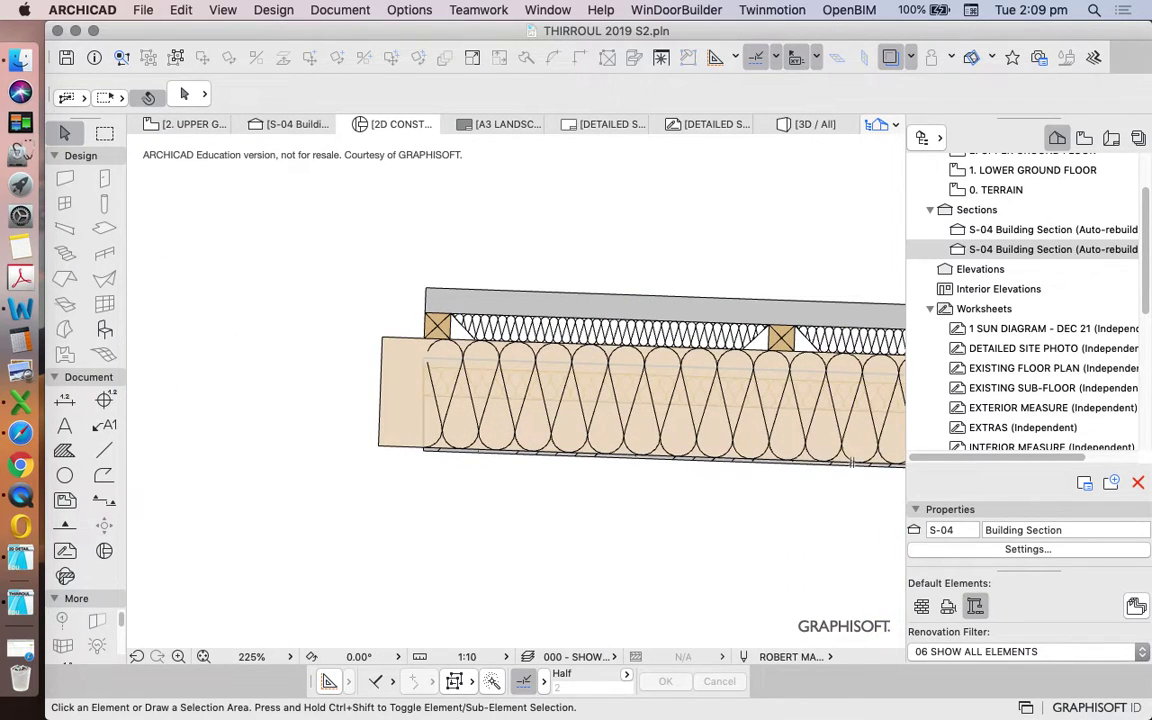
scroll(427, 400, down, 2)
scroll(427, 400, up, 2)
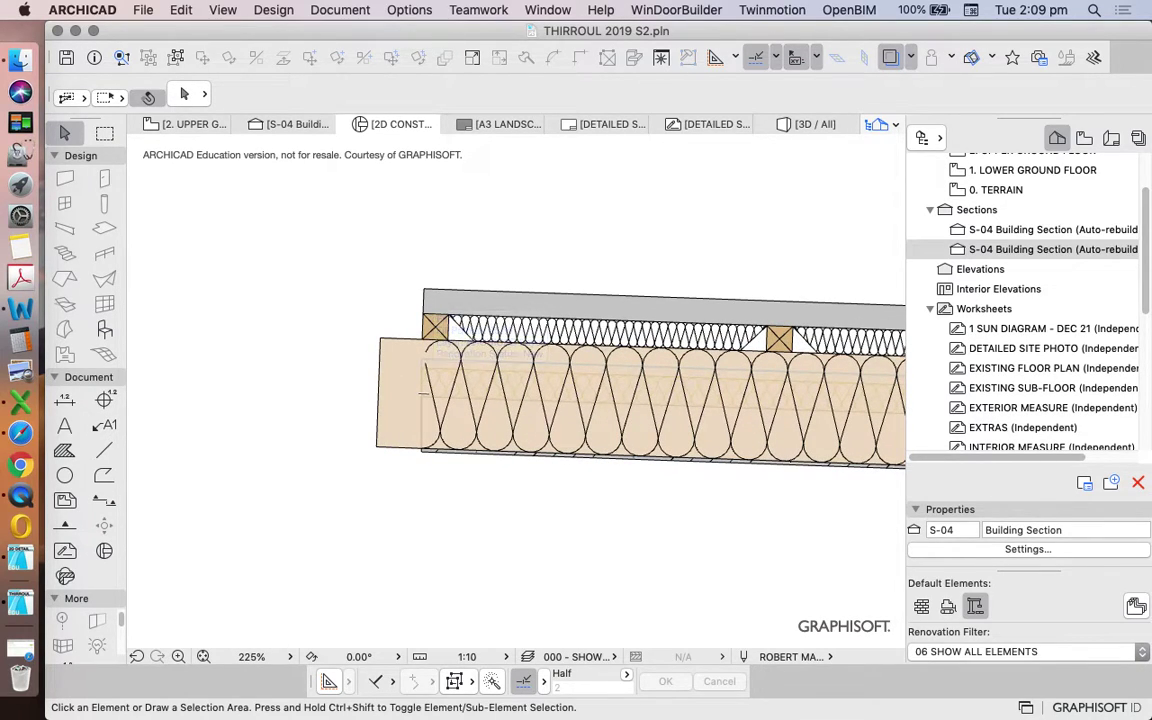
scroll(396, 395, up, 1)
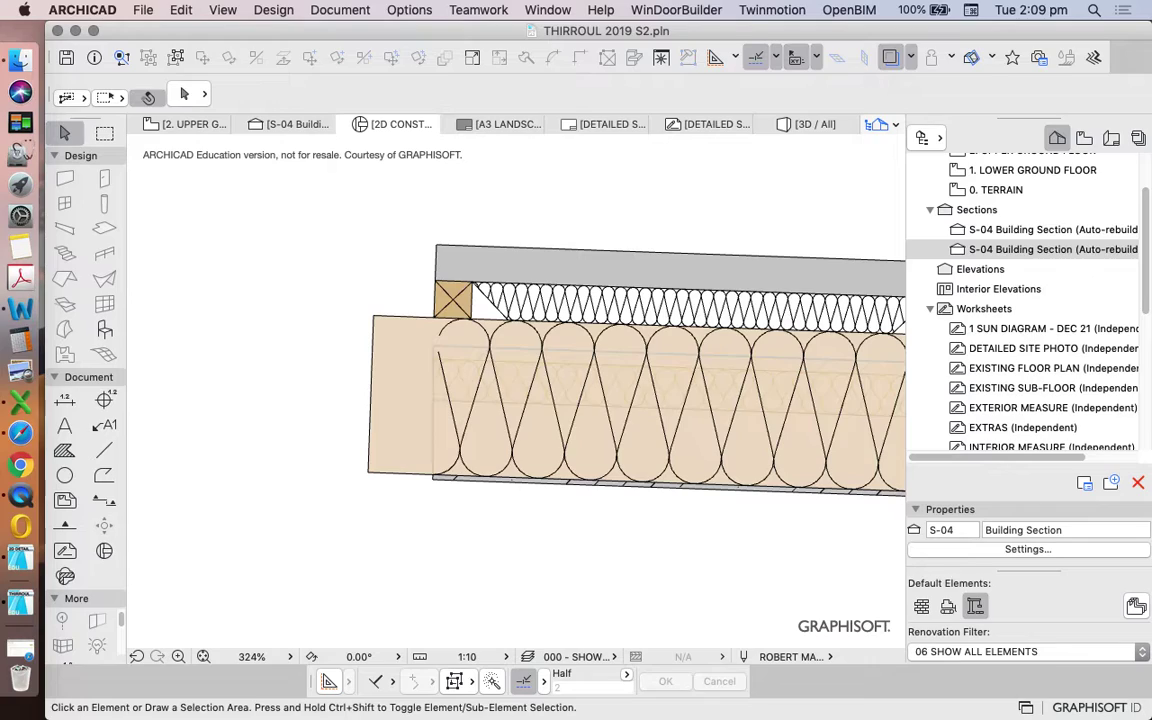
- Try to trim the timber fill's projecting outer end by splitting the fill at the insulation's end and deleting the offcut
click(396, 395)
click(553, 57)
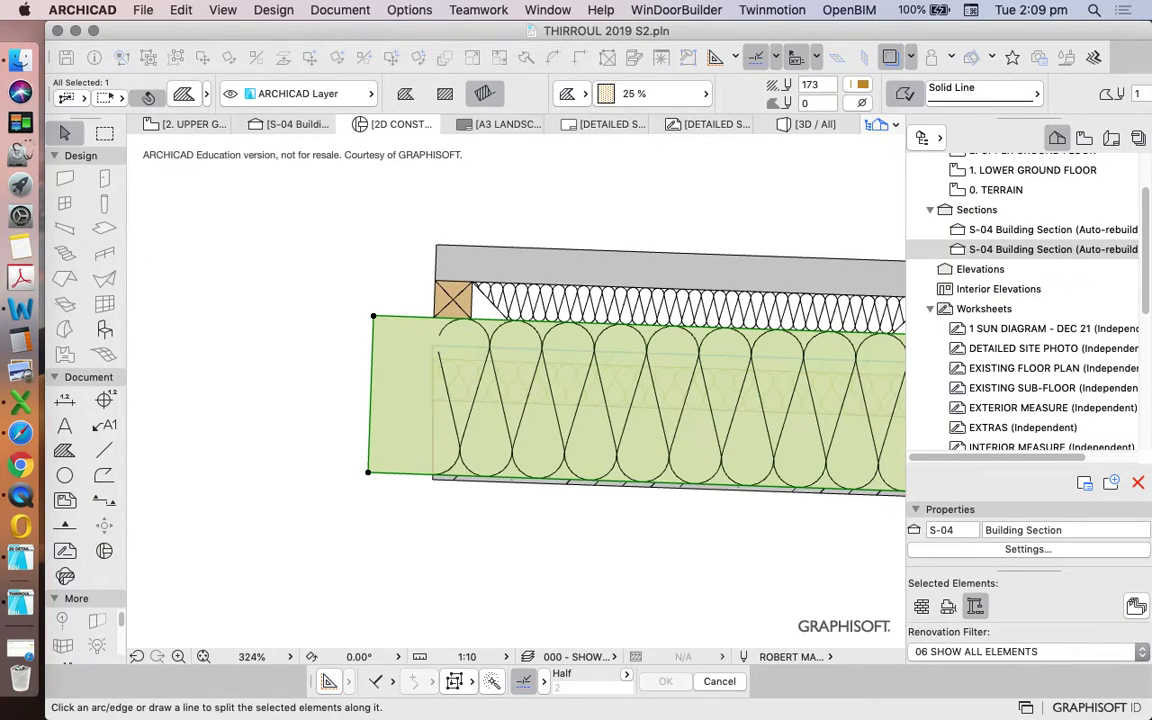
click(405, 398)
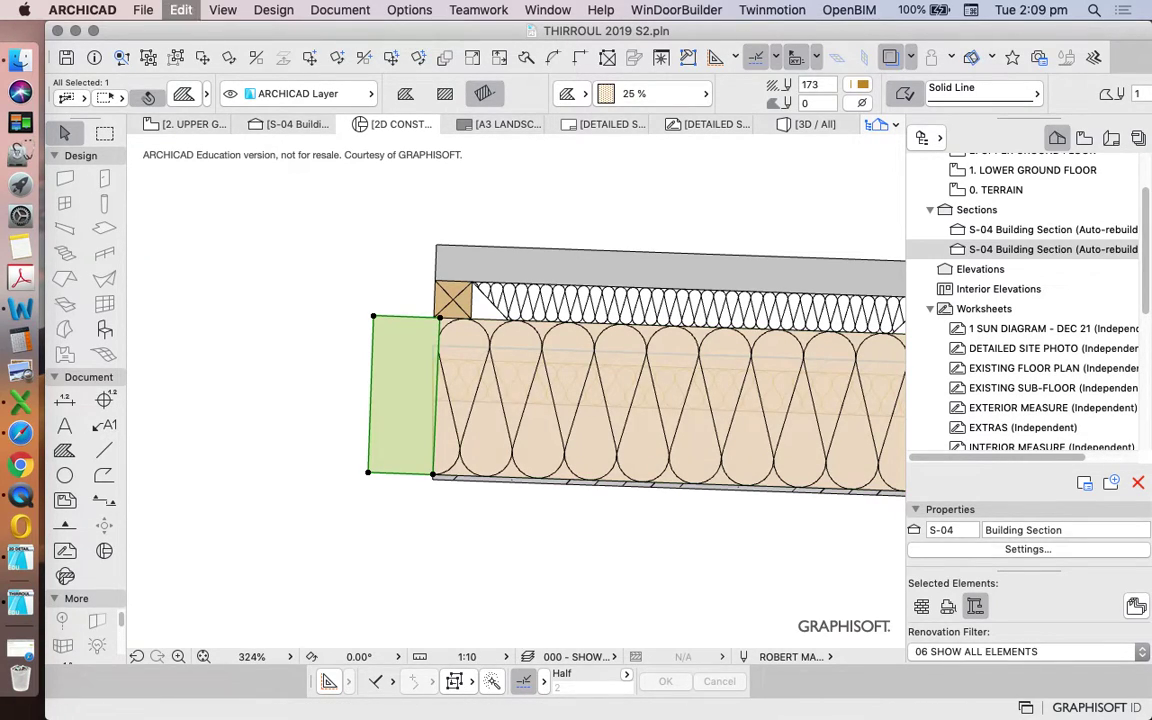
key(Delete)
key(super+z)
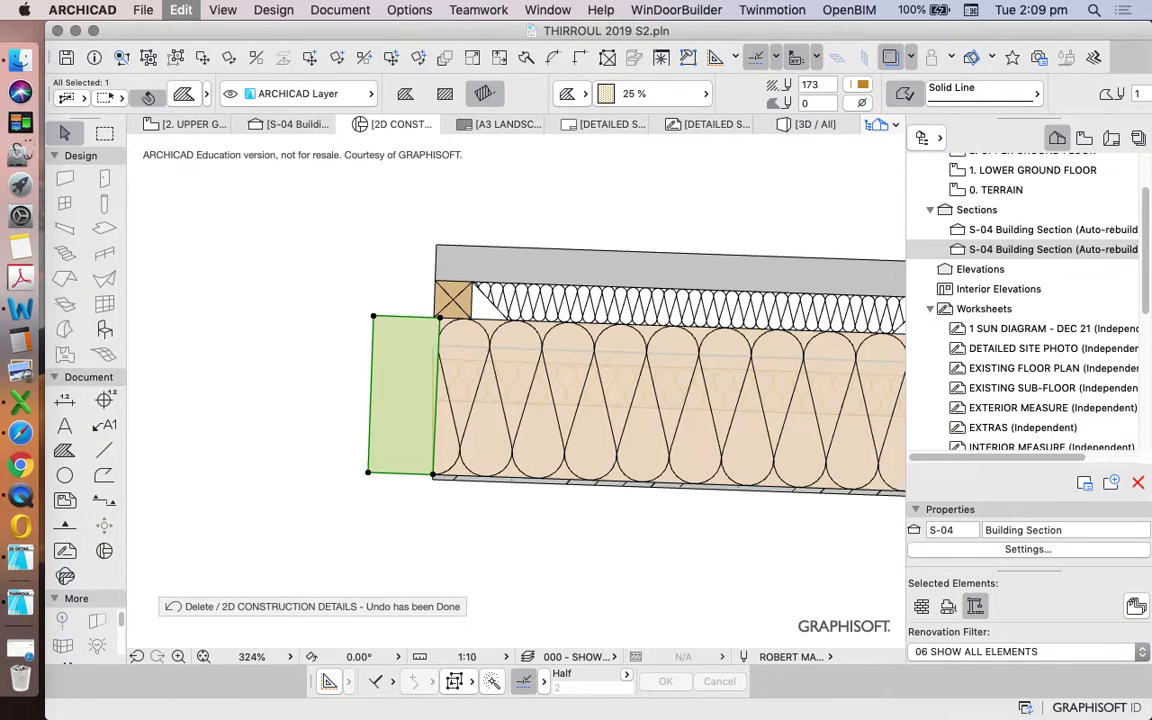
key(super+z)
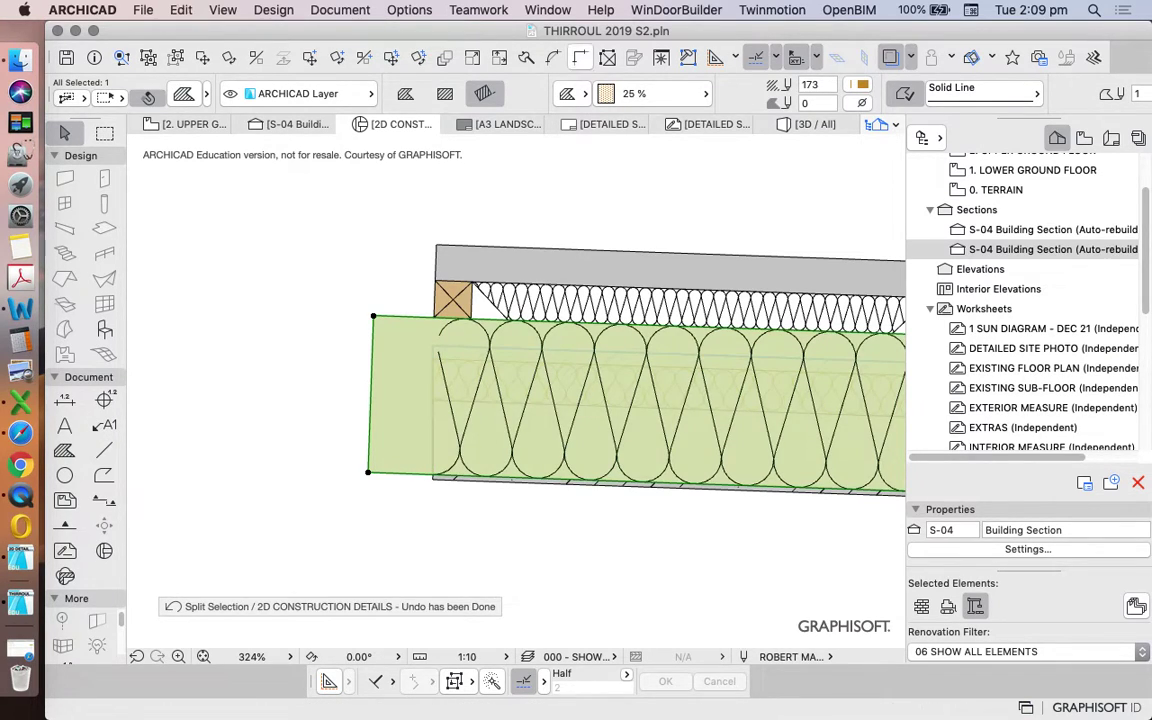
- Split the timber fill along a vertical line through the soffit sheet's upper outer corner and delete the projecting outer piece
click(527, 58)
scroll(434, 476, up, 5)
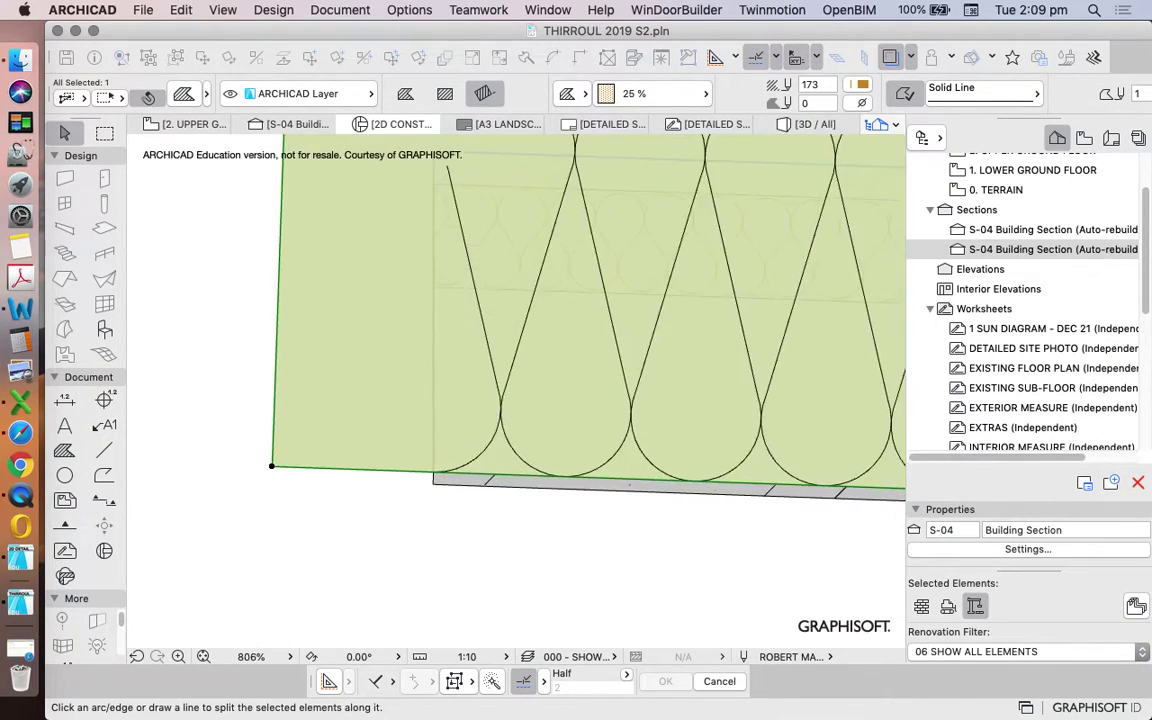
click(433, 470)
click(433, 292)
click(405, 310)
scroll(461, 447, down, 6)
key(Delete)
- Draw a flashing polyline from the top of the batten insulation, over the roof sheet, down the outer end and folded back under the soffit sheet
scroll(520, 420, down, 5)
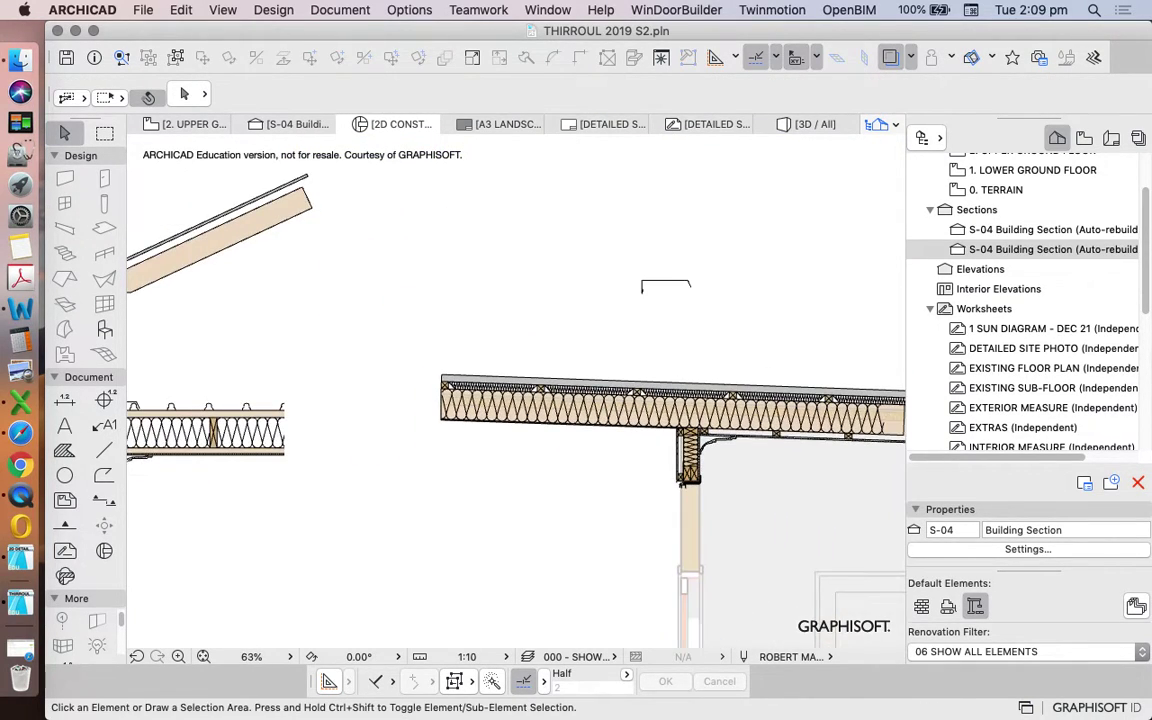
scroll(613, 331, up, 2)
click(104, 475)
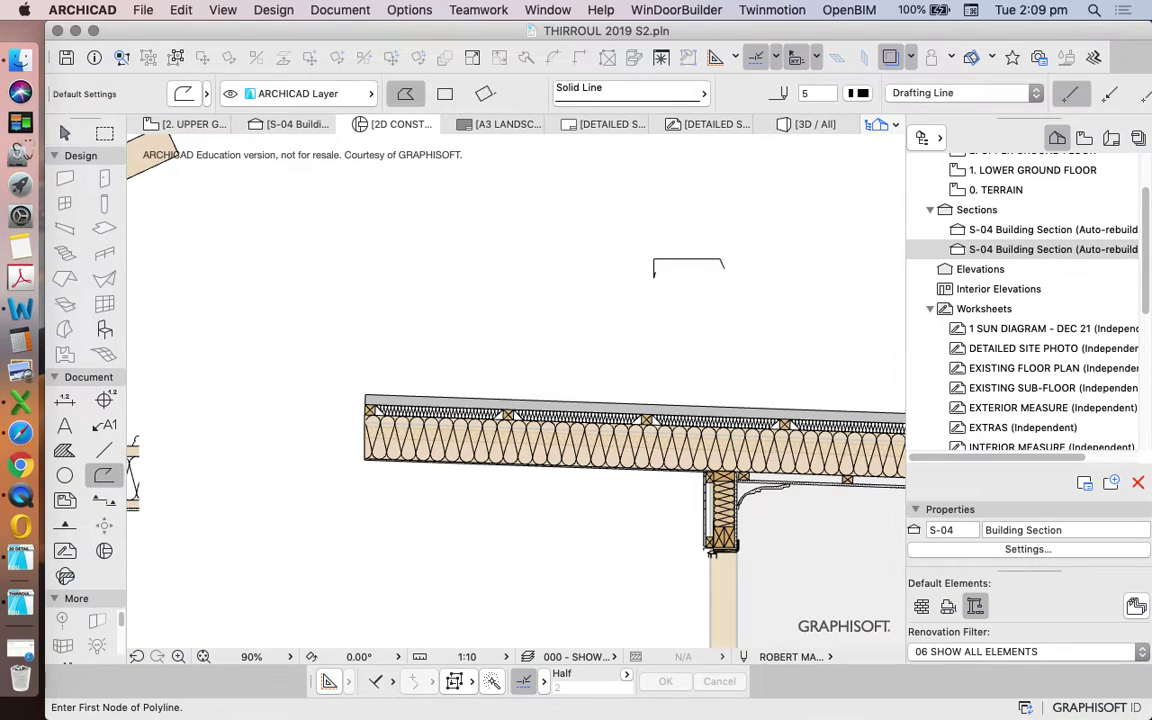
scroll(355, 411, up, 8)
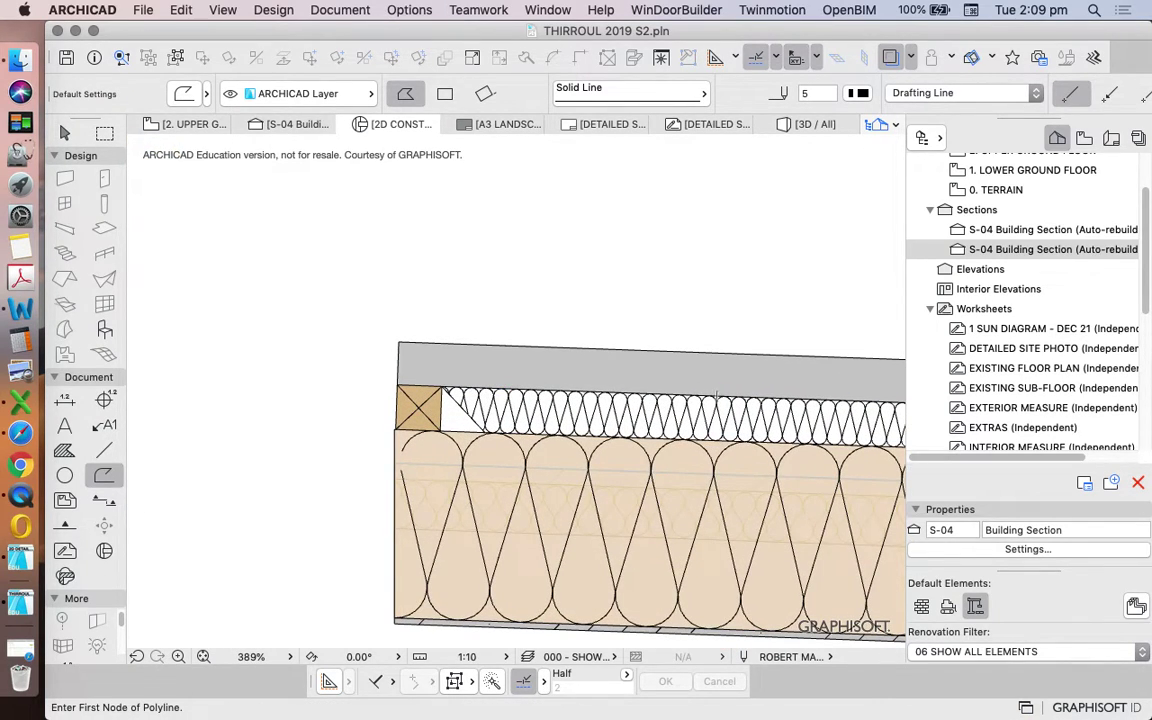
click(716, 397)
click(649, 343)
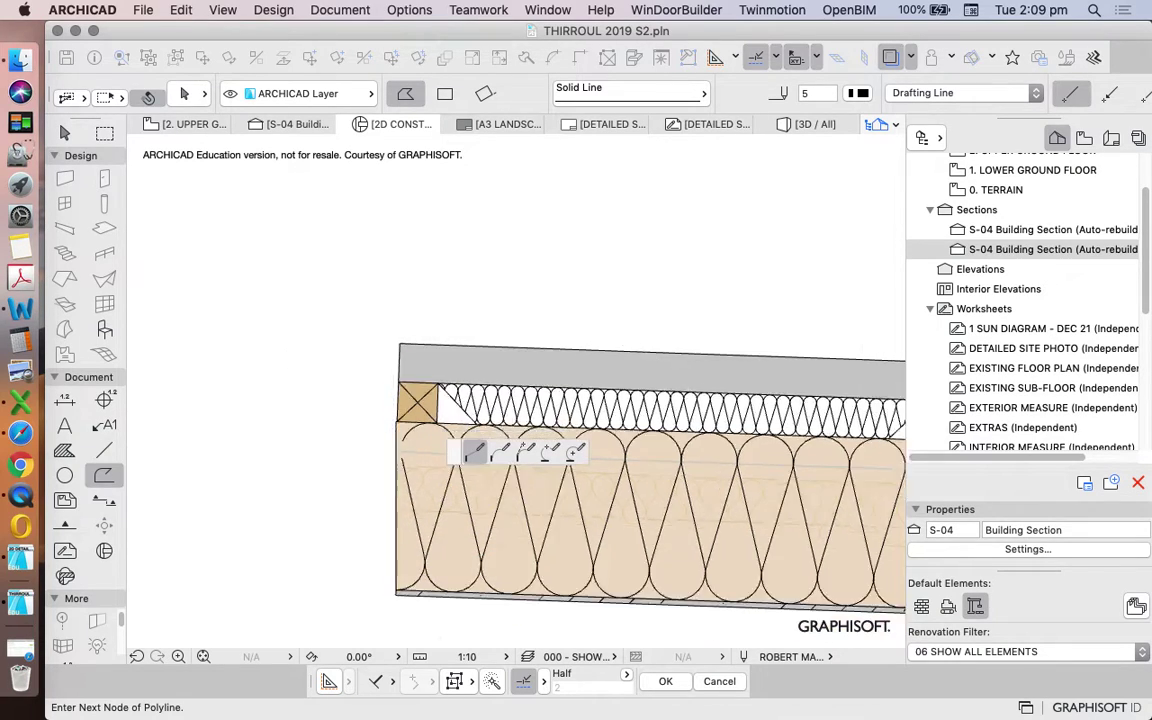
scroll(407, 351, down, 5)
scroll(407, 351, up, 4)
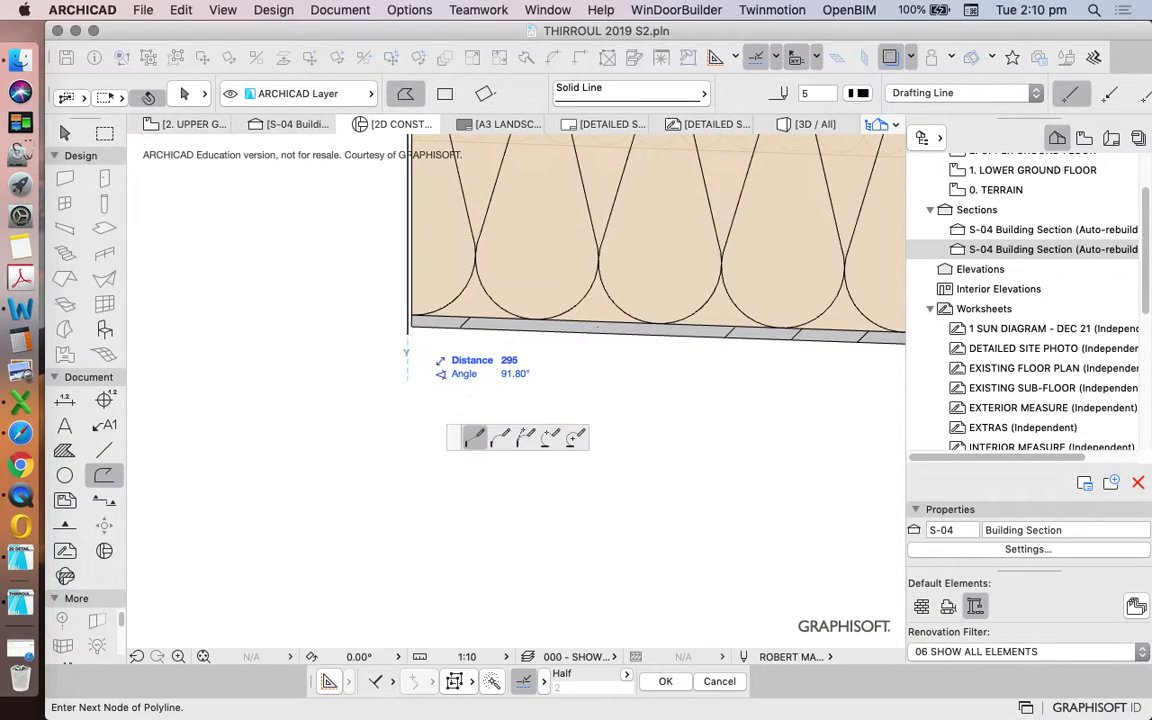
scroll(407, 352, up, 3)
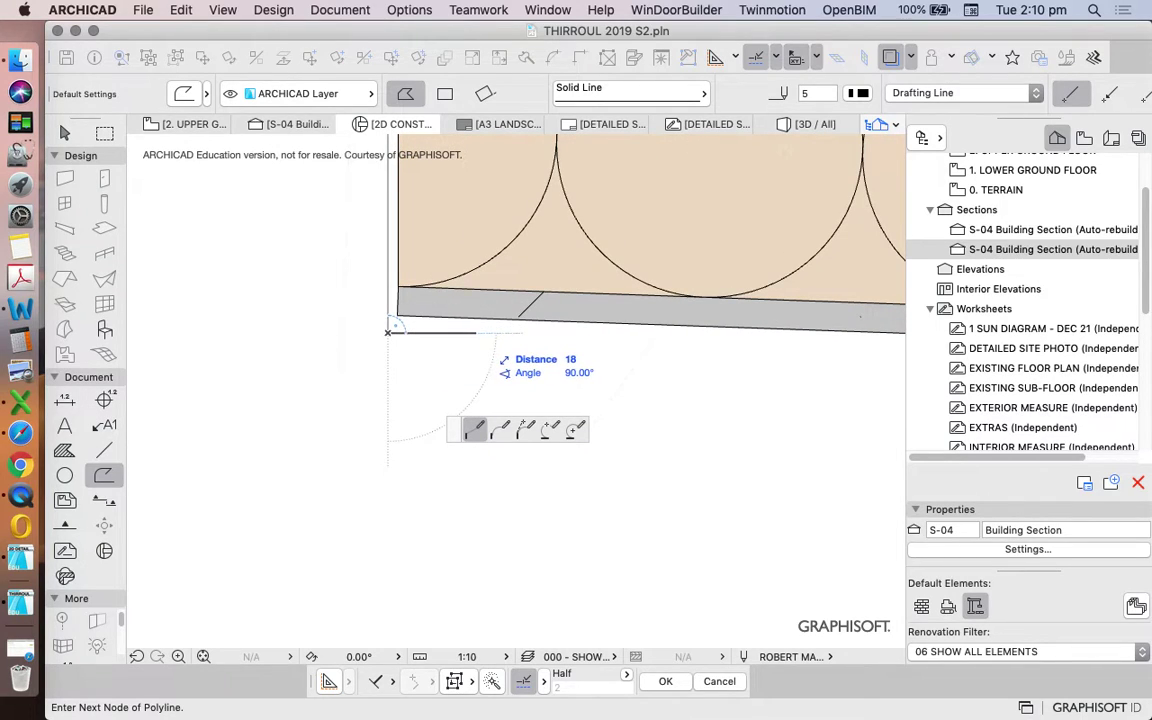
scroll(490, 340, up, 3)
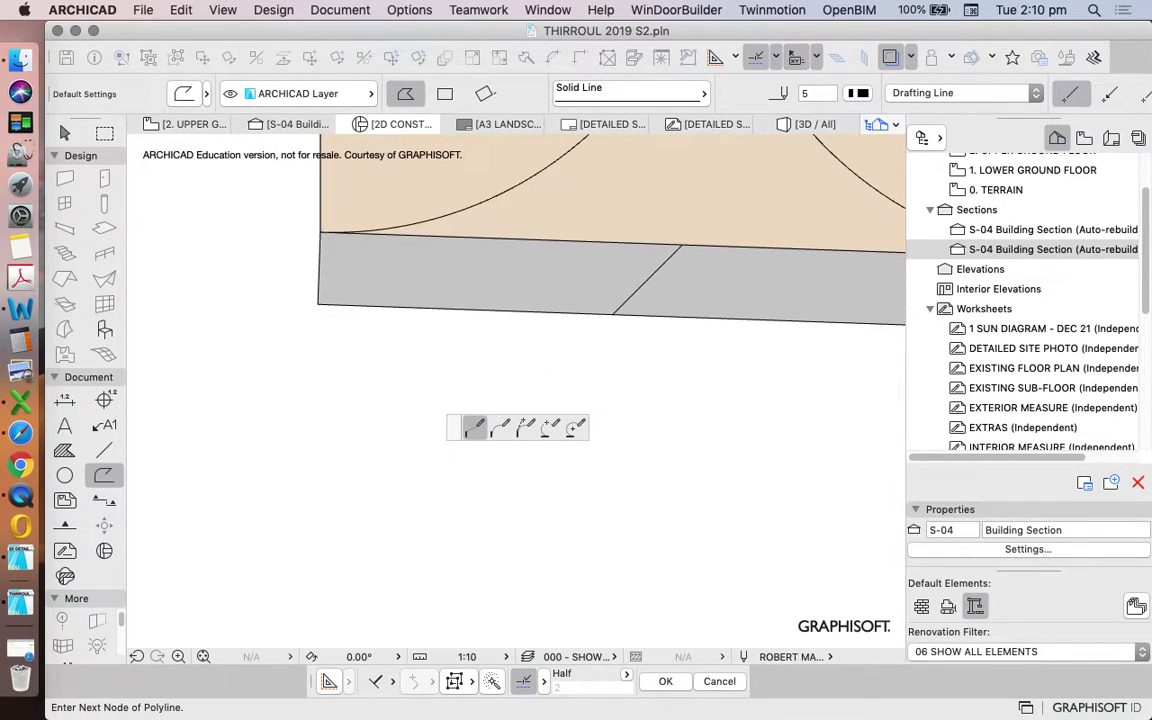
double_click(419, 322)
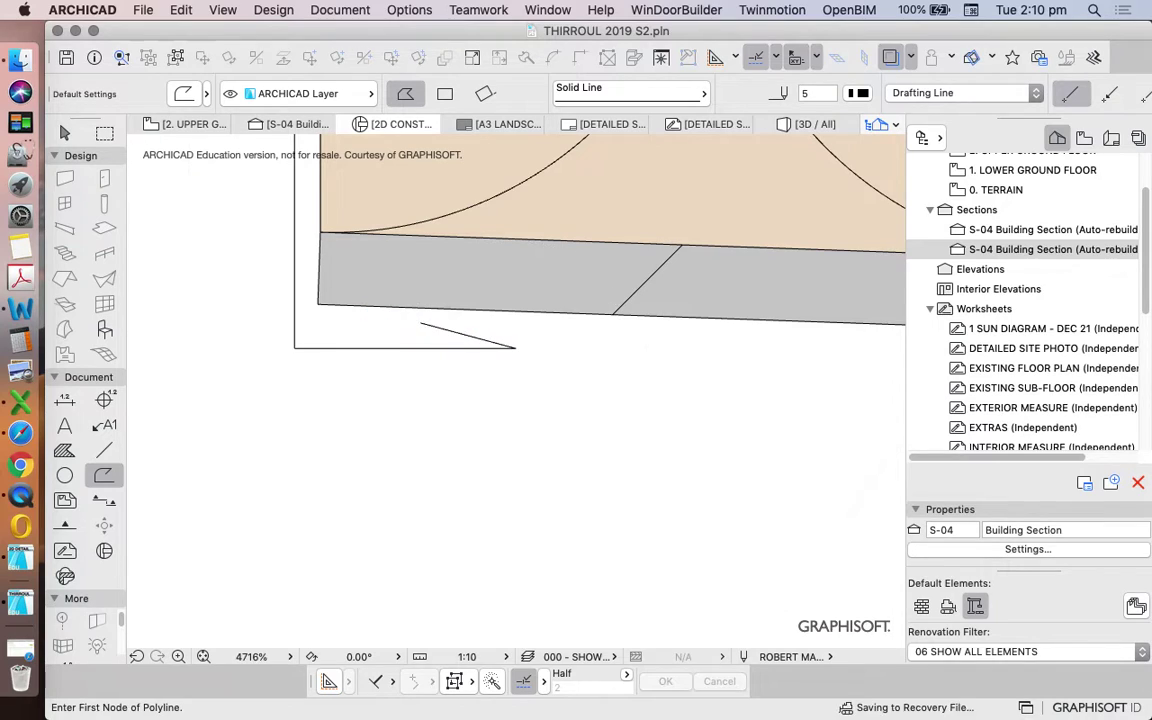
scroll(440, 388, down, 10)
key(Escape)
key(Escape)
- Split the flashing polyline where it crosses the roof sheet's top edge and give the sloping segment inside the sheet a dashed line type
scroll(579, 287, up, 8)
key(Escape)
click(547, 320)
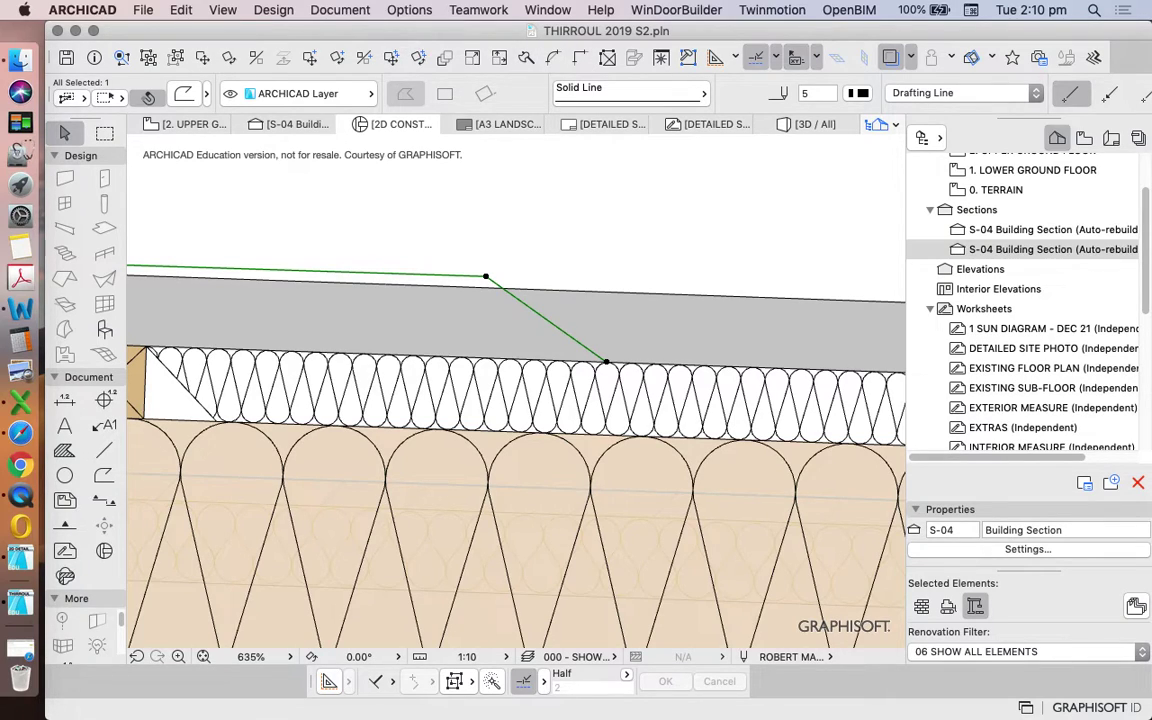
click(472, 57)
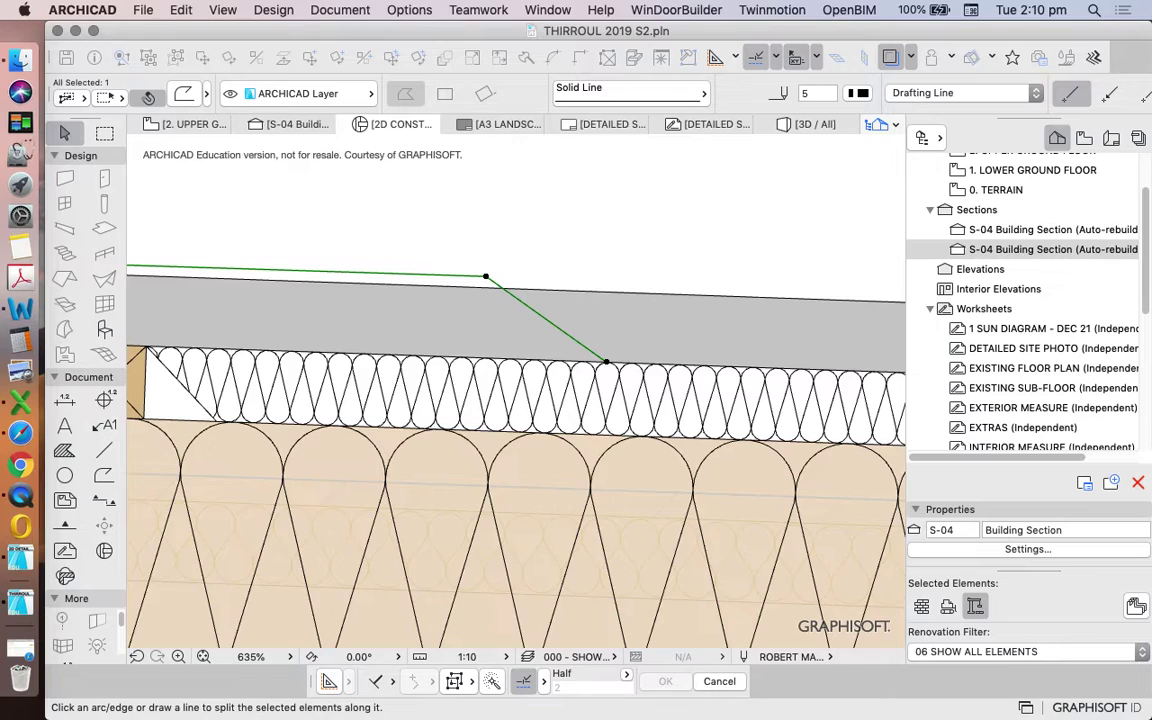
click(526, 229)
click(494, 307)
click(565, 290)
click(645, 94)
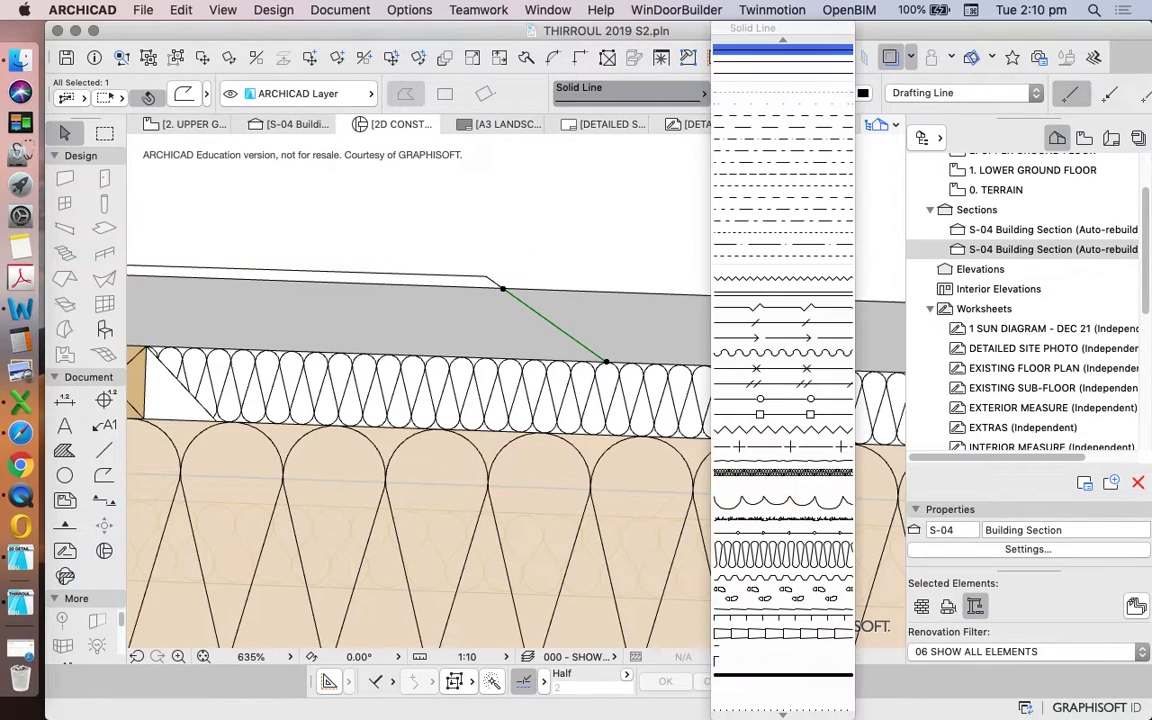
click(784, 116)
key(Escape)
- Delete the spare flashing outline floating above the roof detail
scroll(600, 335, down, 10)
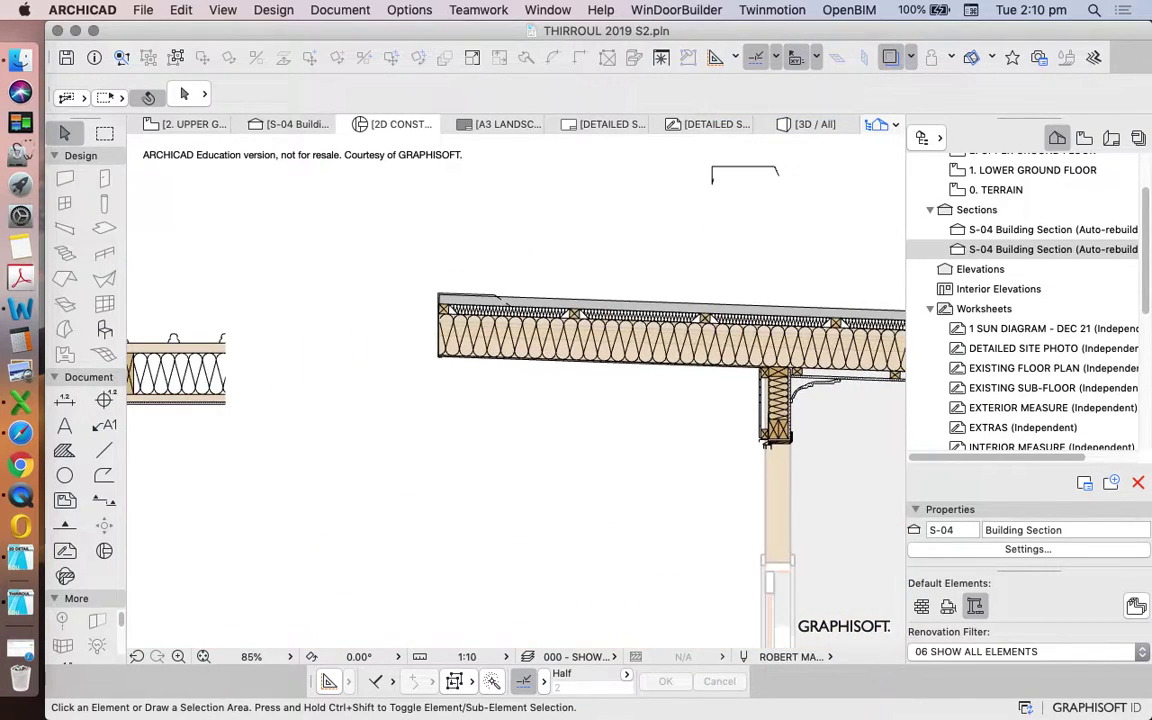
scroll(357, 317, down, 5)
scroll(518, 300, up, 5)
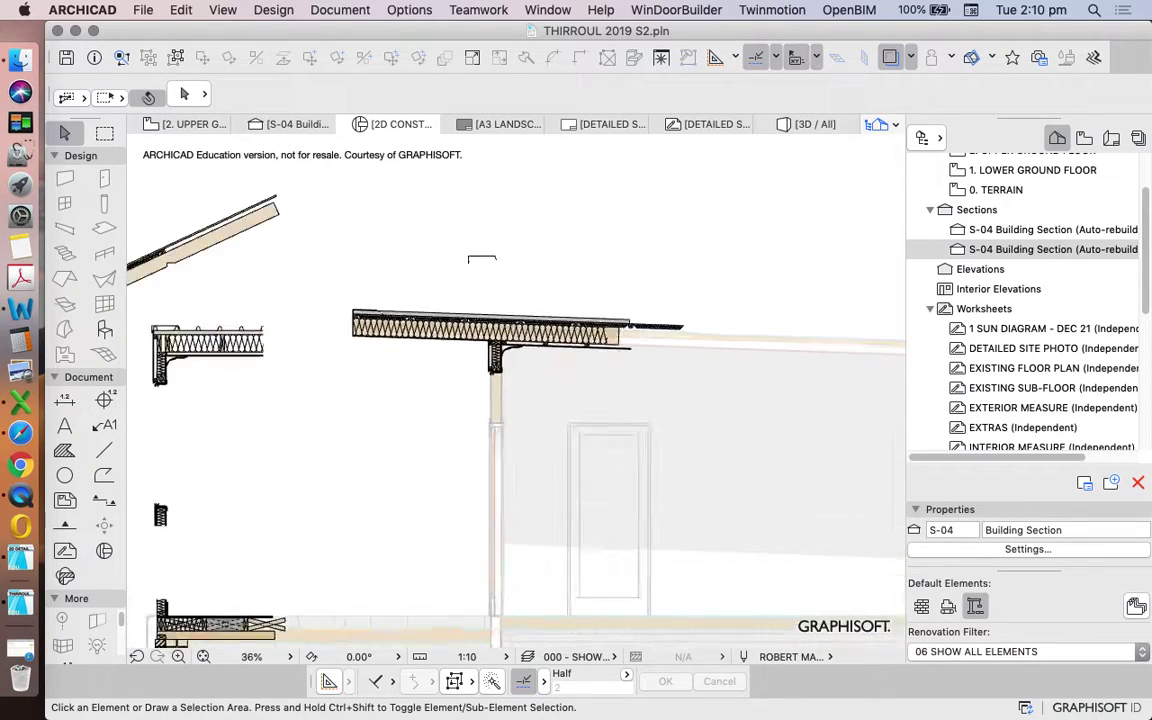
click(447, 213)
key(Delete)
- Delete the surplus Fiber Insulation 22 piece extending beyond the roof sheet's inner end
scroll(600, 375, down, 5)
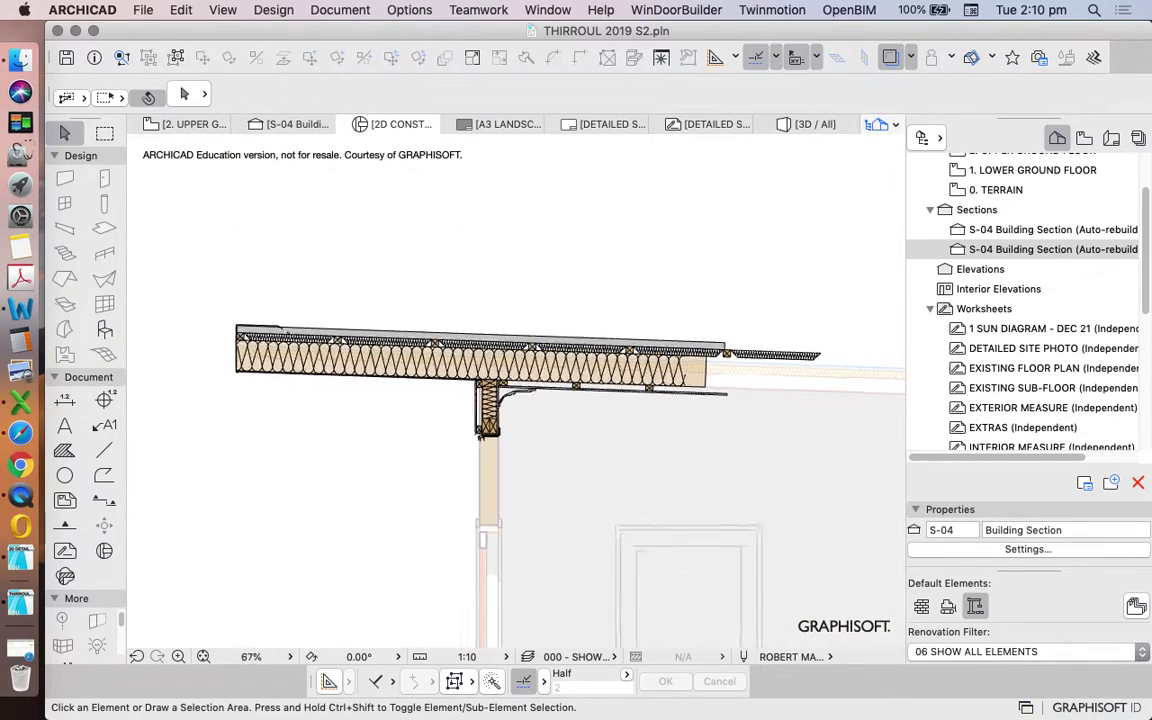
scroll(684, 358, up, 5)
click(678, 379)
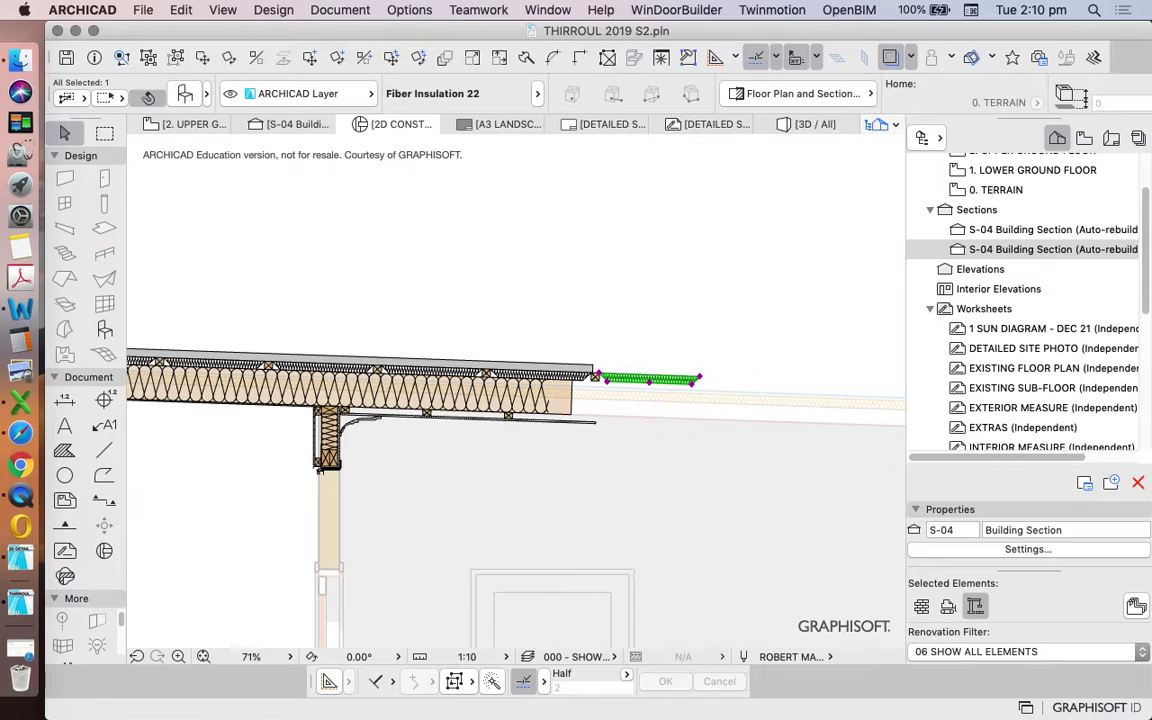
key(Delete)
scroll(604, 367, down, 7)
scroll(538, 388, up, 5)
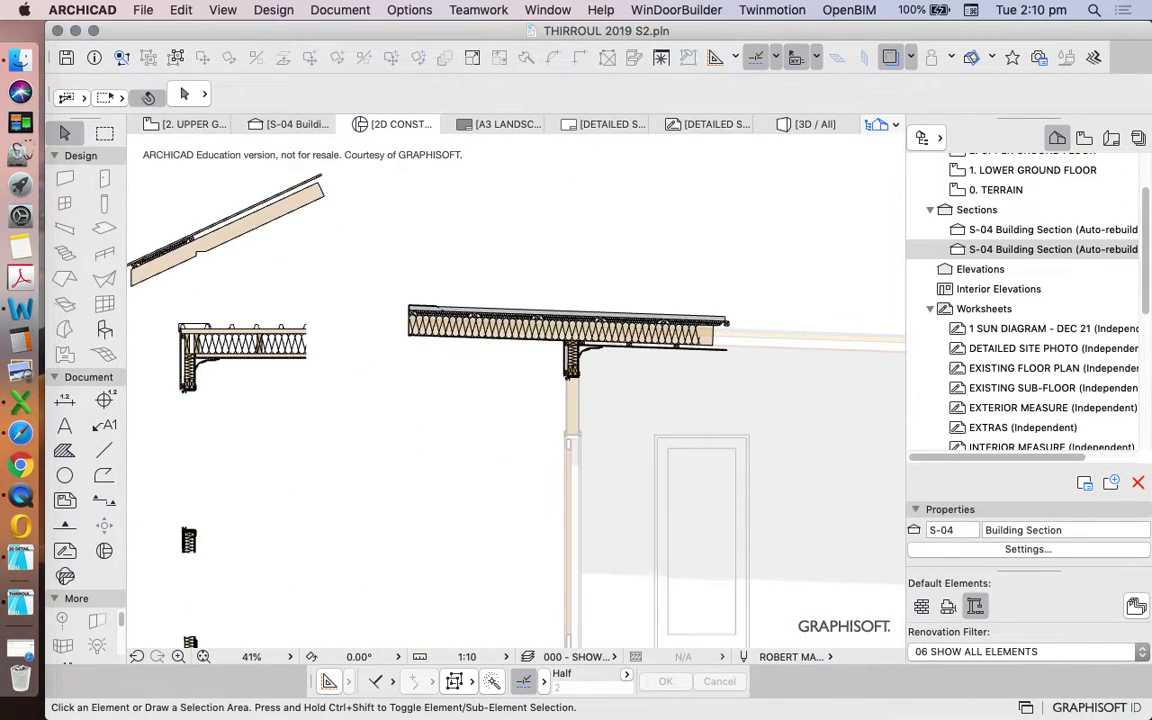
- Draw a rectangular Air Space masking fill over the roof detail's ragged inner end, using the settings of the existing mask beside the neighbouring detail
click(339, 430)
key(Escape)
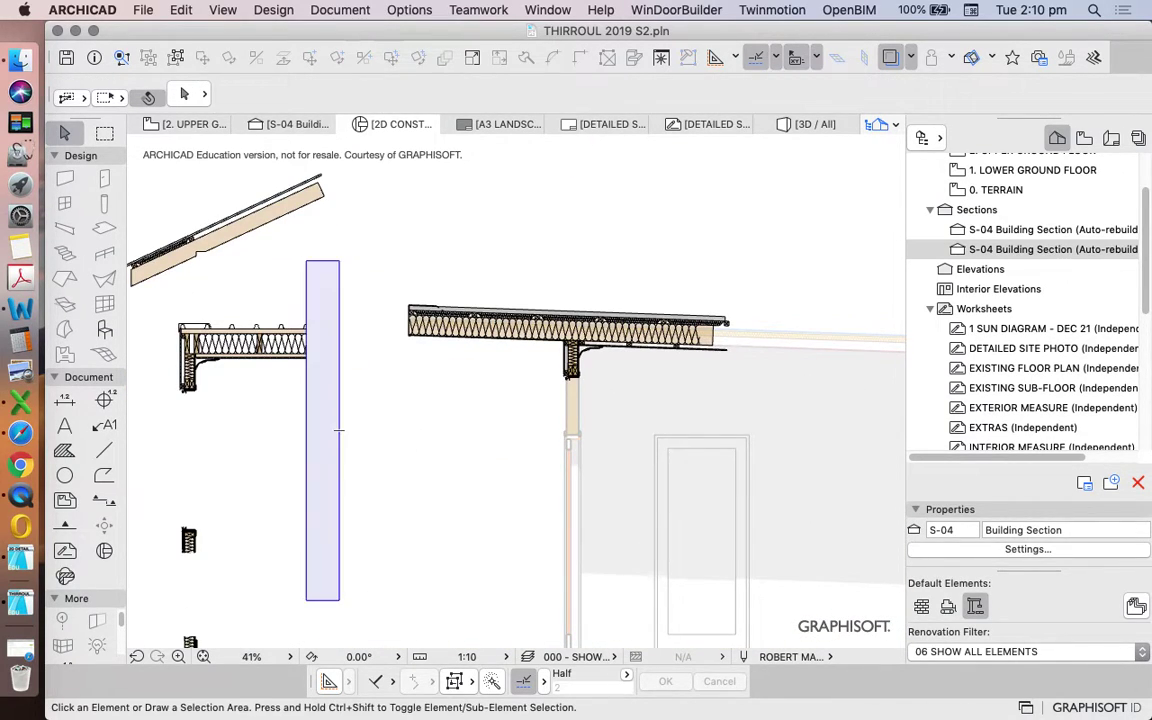
alt+click(339, 430)
click(694, 288)
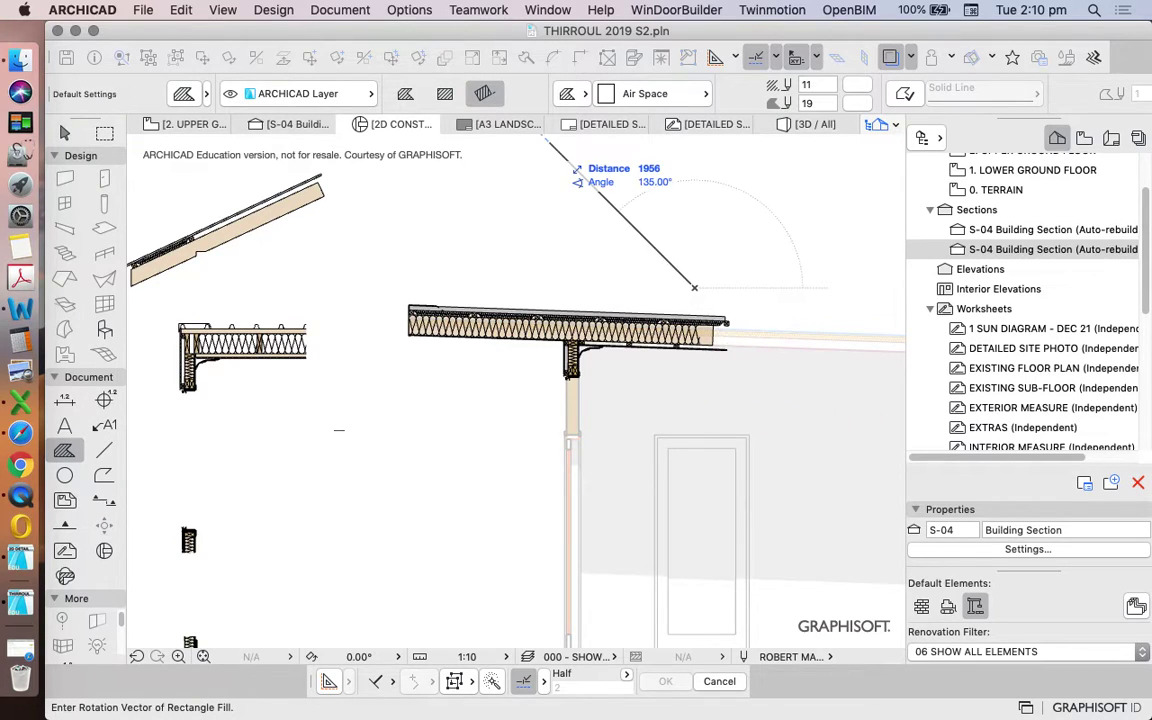
click(722, 395)
click(751, 368)
key(Escape)
- Bring the Air Space masking fill to the front so it covers the roof detail's inner end
click(727, 318)
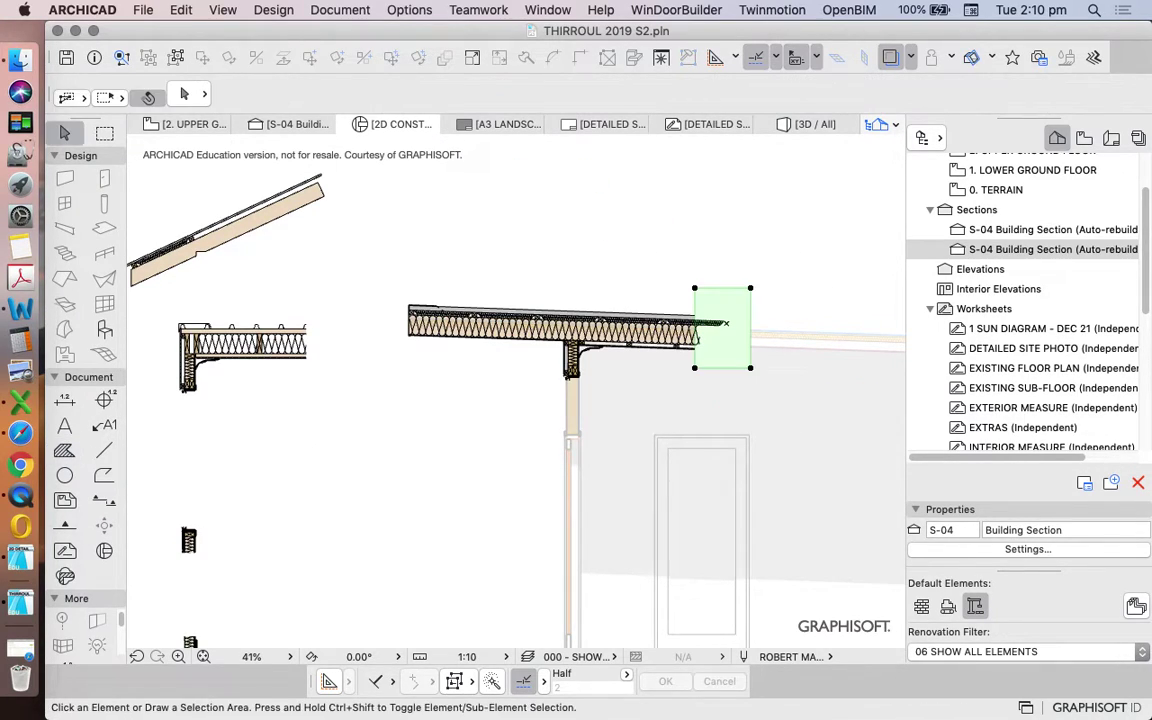
right_click(682, 192)
mouse_move(860, 375)
click(934, 369)
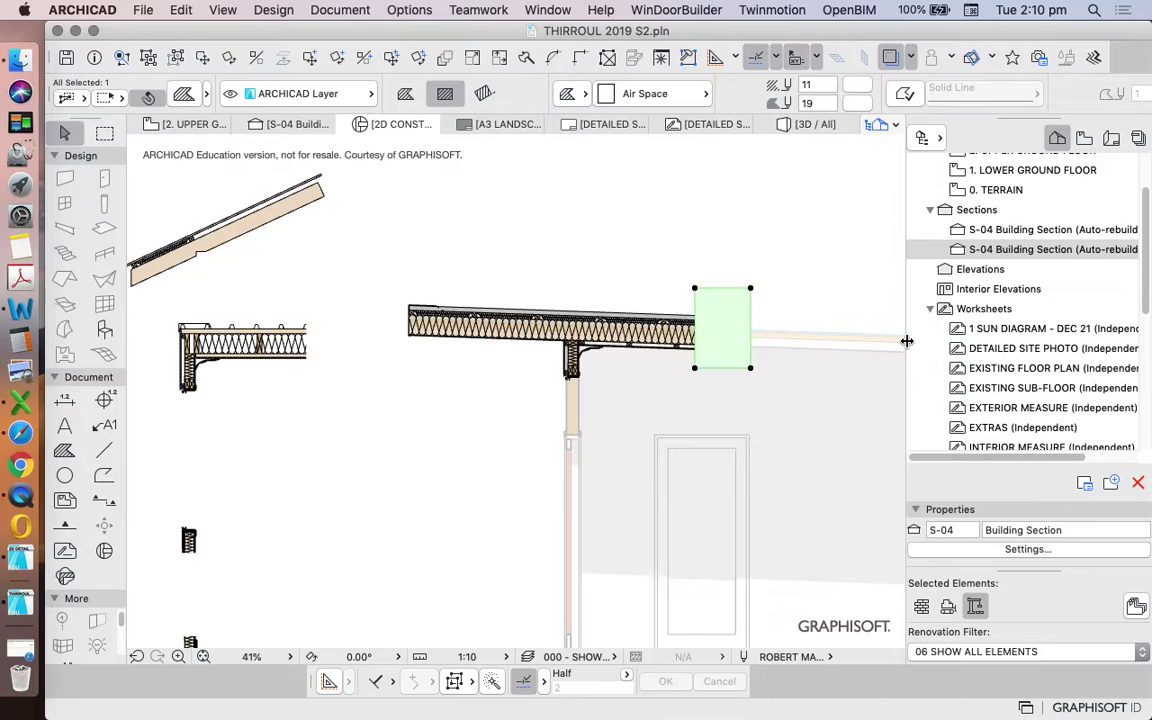
- Inspect the masked roof-edge detail, checking its insulation, wall junction, overhang end and edge flashing
key(Escape)
scroll(678, 334, up, 5)
scroll(753, 342, down, 3)
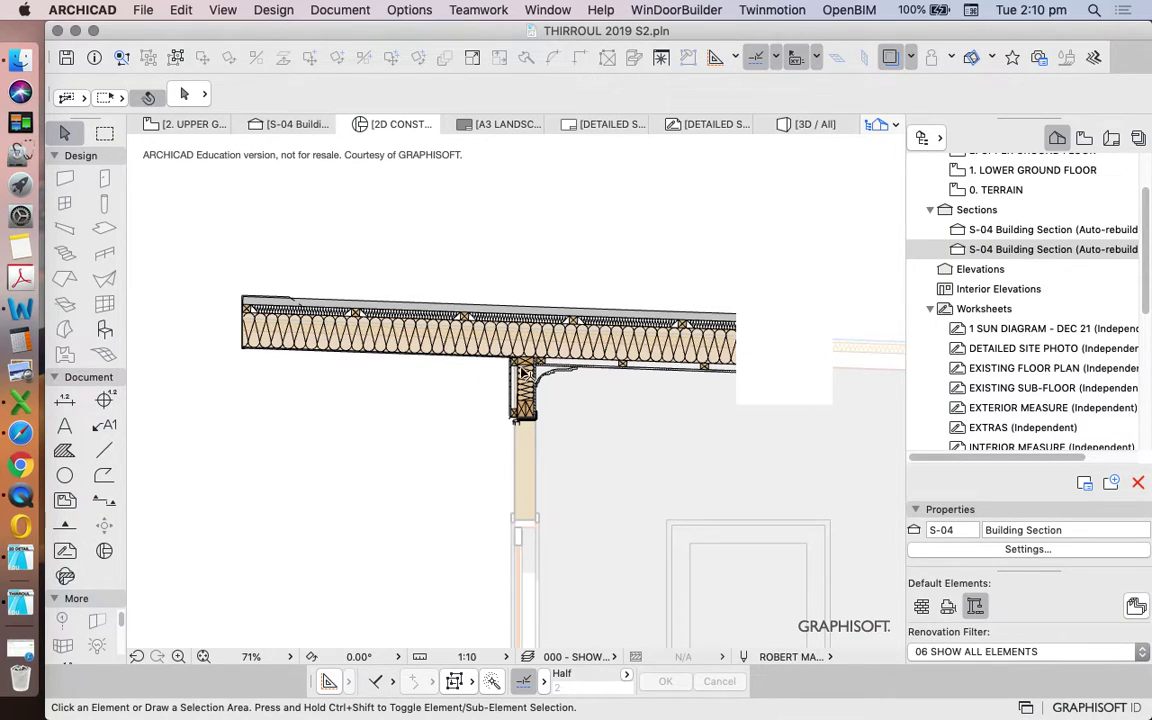
scroll(520, 320, down, 5)
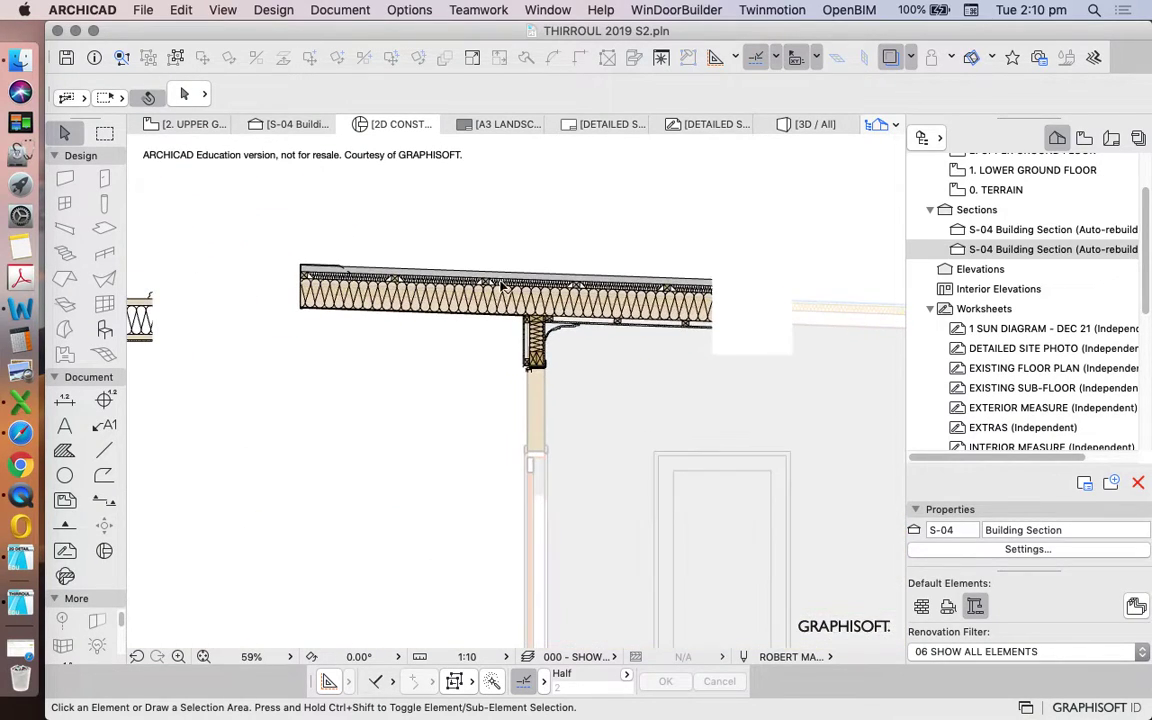
scroll(590, 313, up, 5)
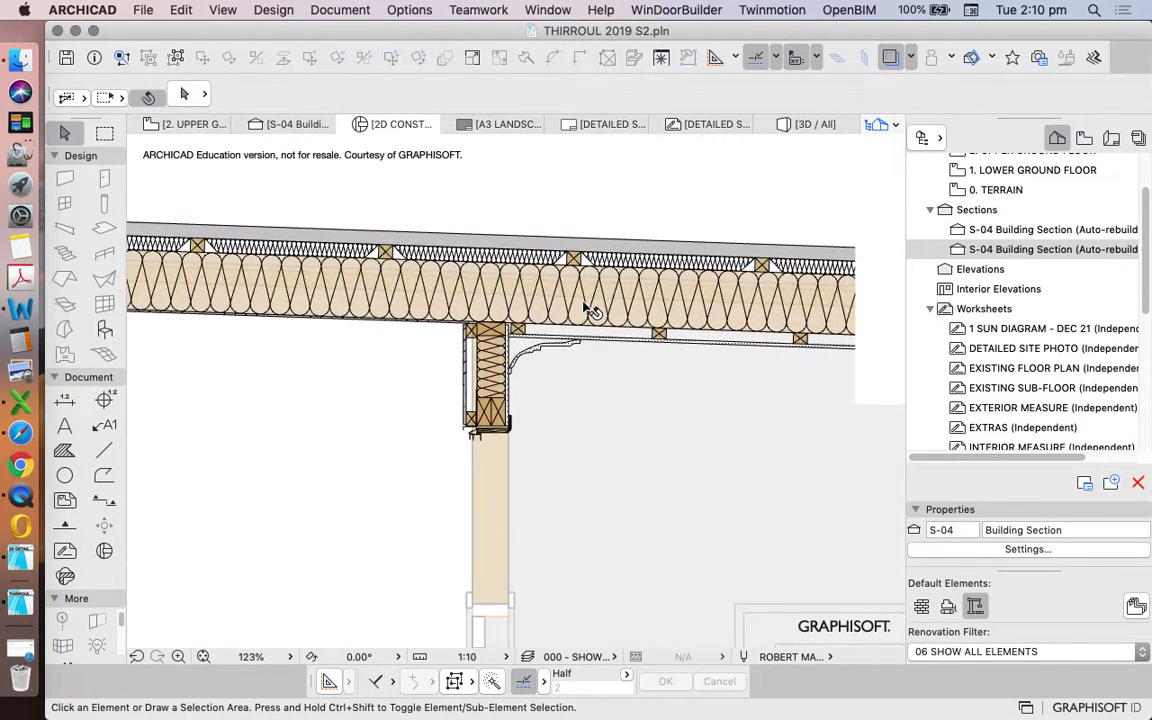
scroll(645, 297, up, 2)
scroll(613, 297, up, 1)
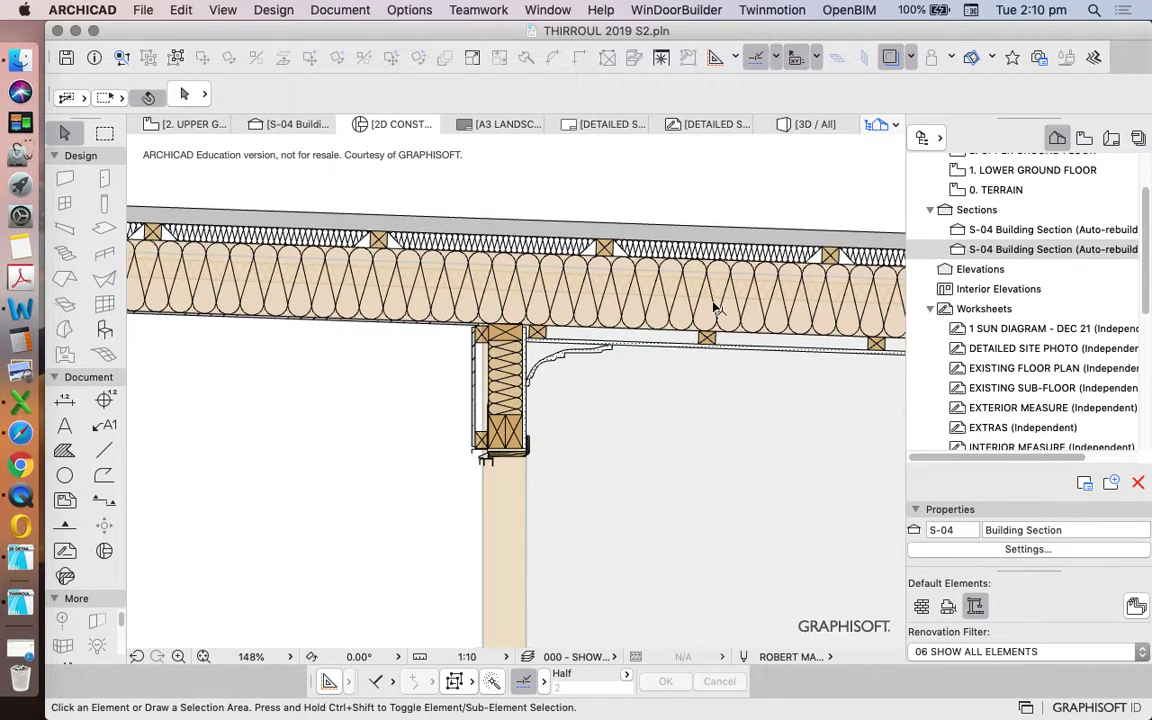
scroll(714, 308, down, 5)
scroll(383, 275, up, 6)
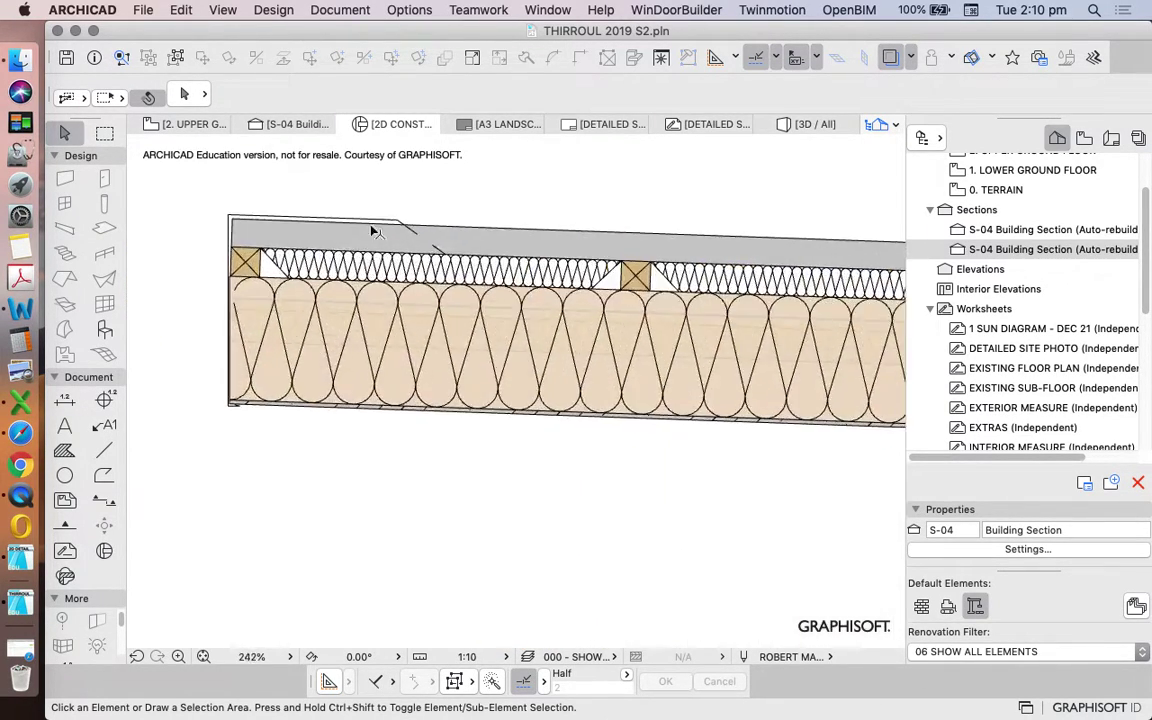
click(422, 237)
click(386, 220)
scroll(206, 332, down, 6)
click(275, 418)
scroll(450, 368, up, 4)
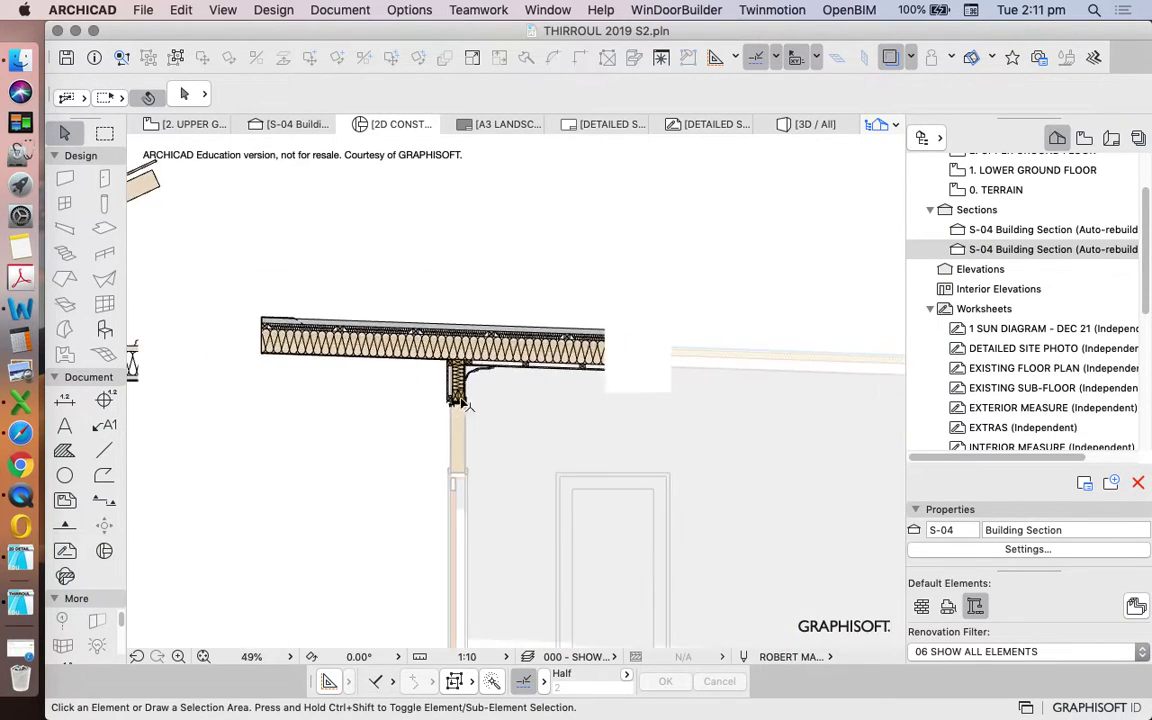
- Offset the wall-side end edge of the ceiling Plasterboard fill where it meets the wall lining above the cornice
scroll(488, 335, up, 3)
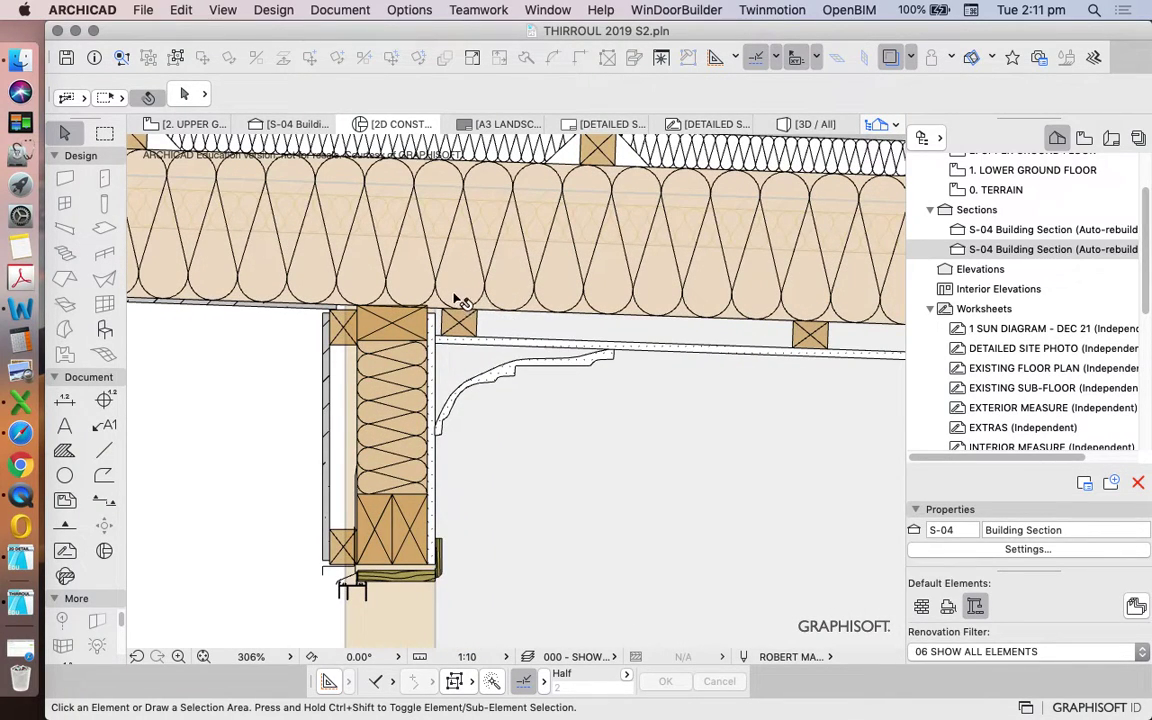
scroll(455, 315, up, 10)
click(432, 350)
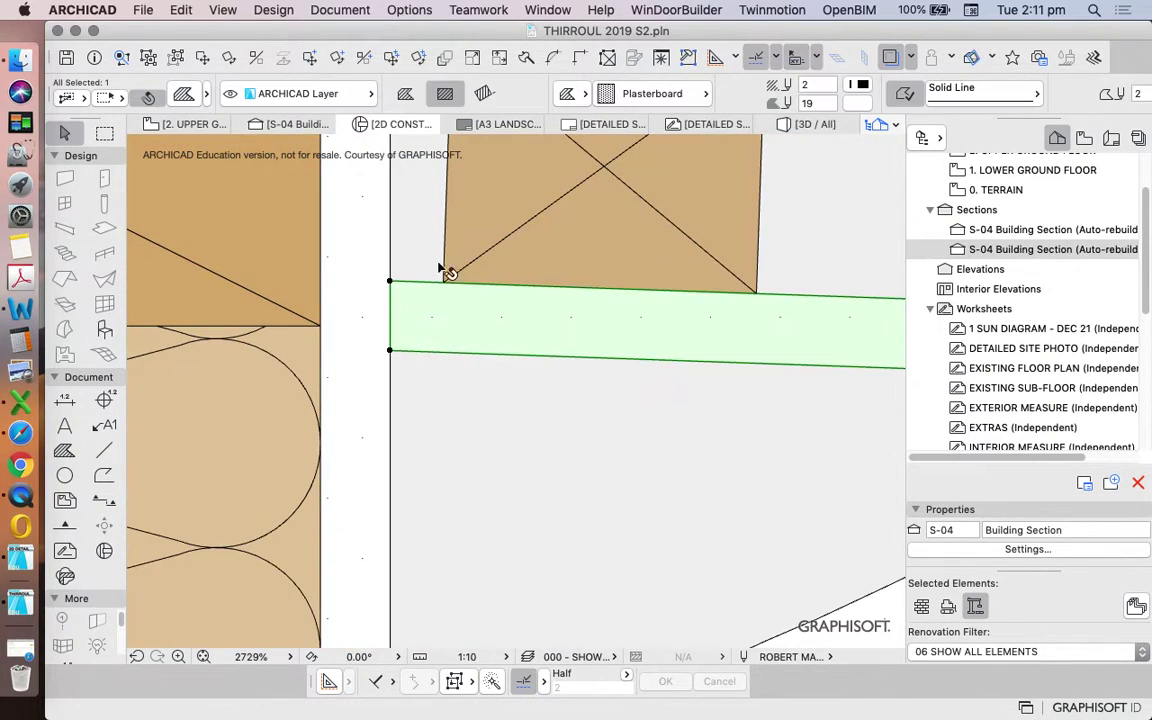
click(390, 281)
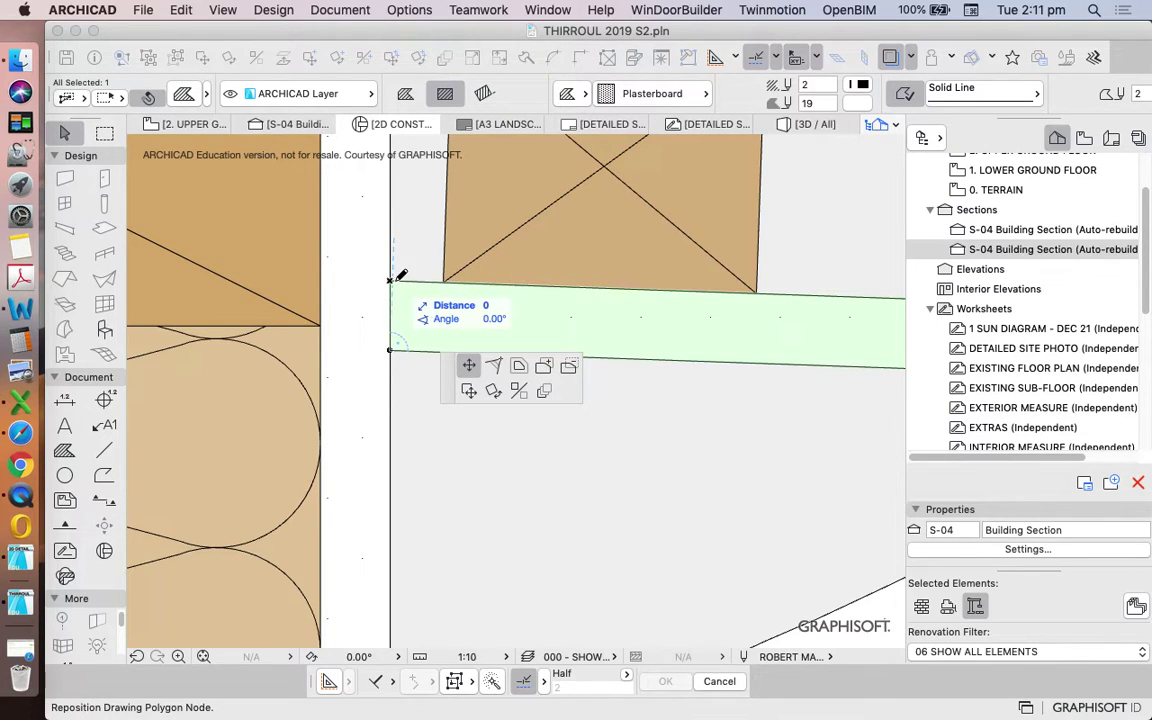
key(Escape)
scroll(397, 288, up, 2)
click(391, 293)
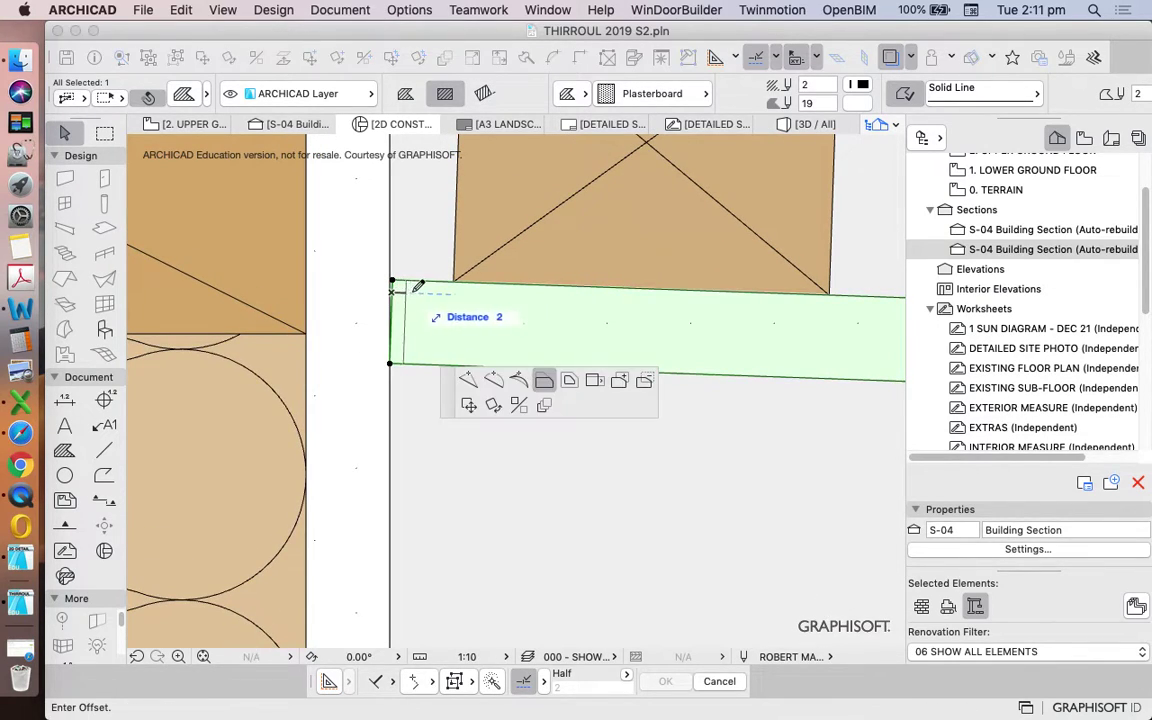
click(427, 288)
key(Escape)
scroll(427, 330, down, 14)
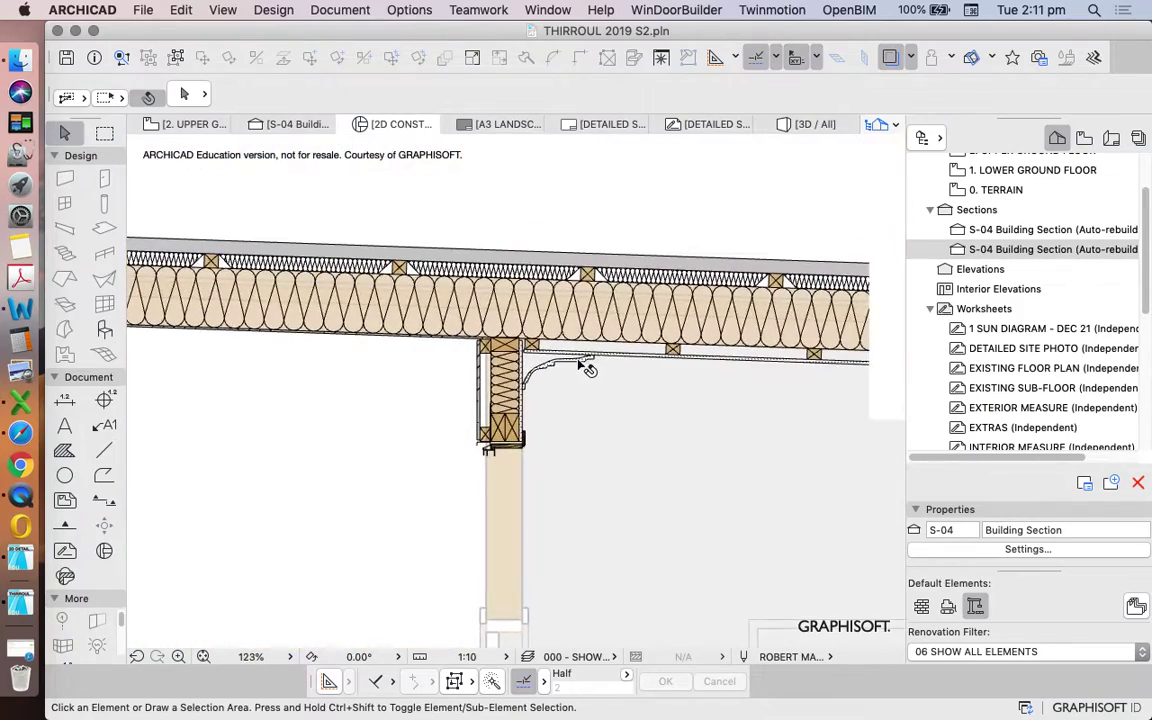
- Check the roof-edge detail and its masked inner end against the traced building section
scroll(620, 370, down, 4)
scroll(599, 378, up, 5)
scroll(599, 380, down, 5)
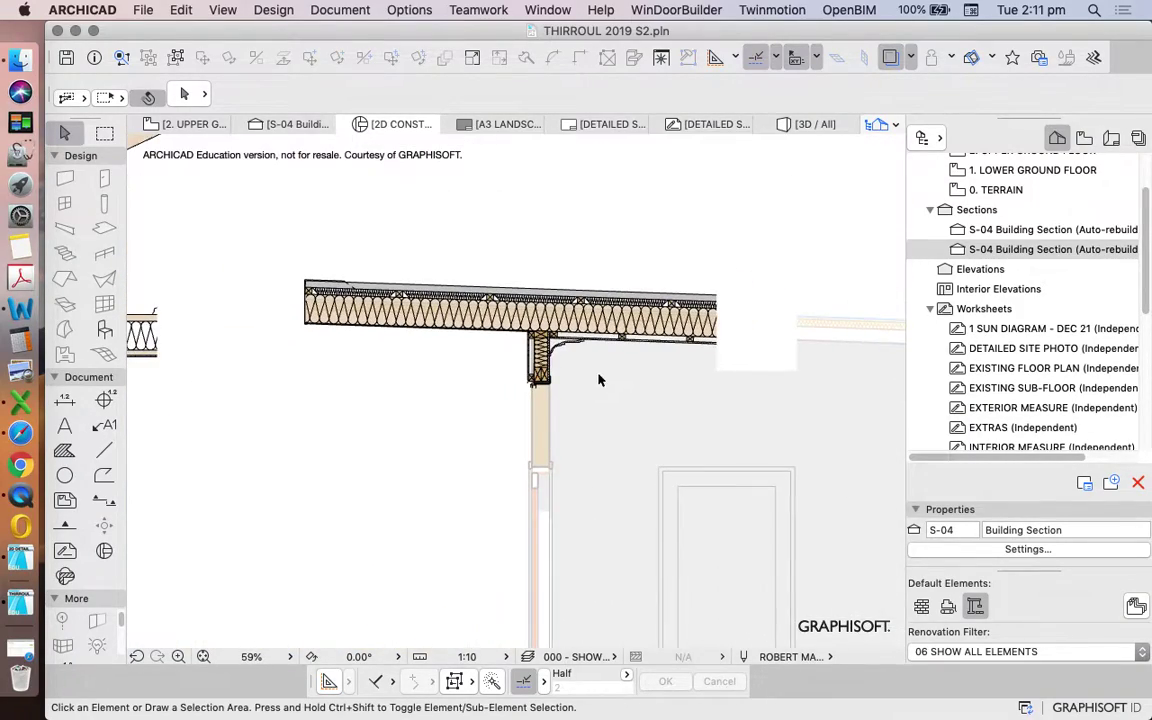
scroll(704, 357, up, 4)
scroll(756, 290, down, 5)
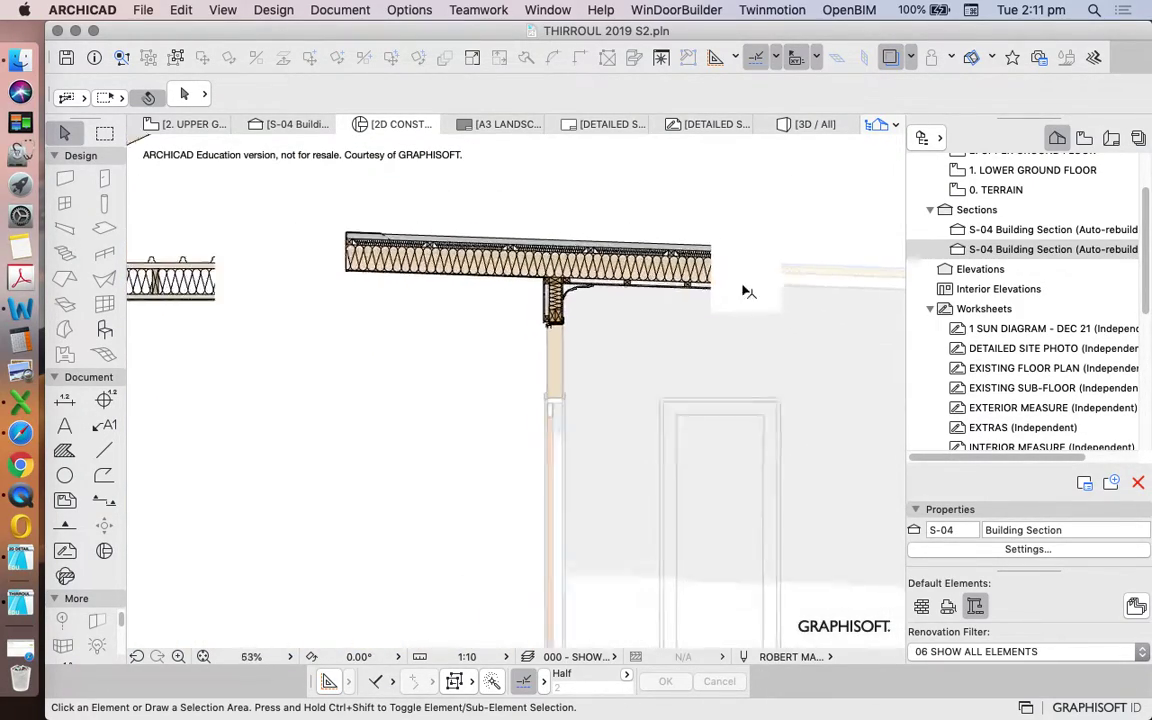
scroll(710, 265, down, 1)
scroll(618, 196, down, 3)
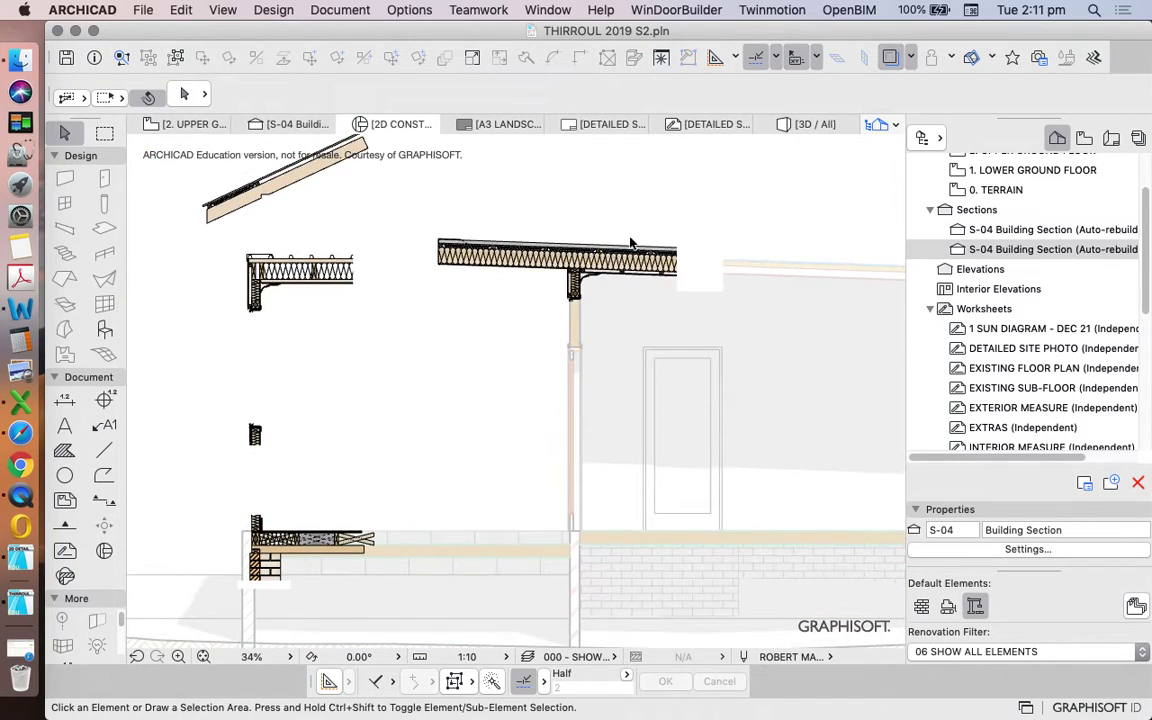
scroll(527, 347, down, 2)
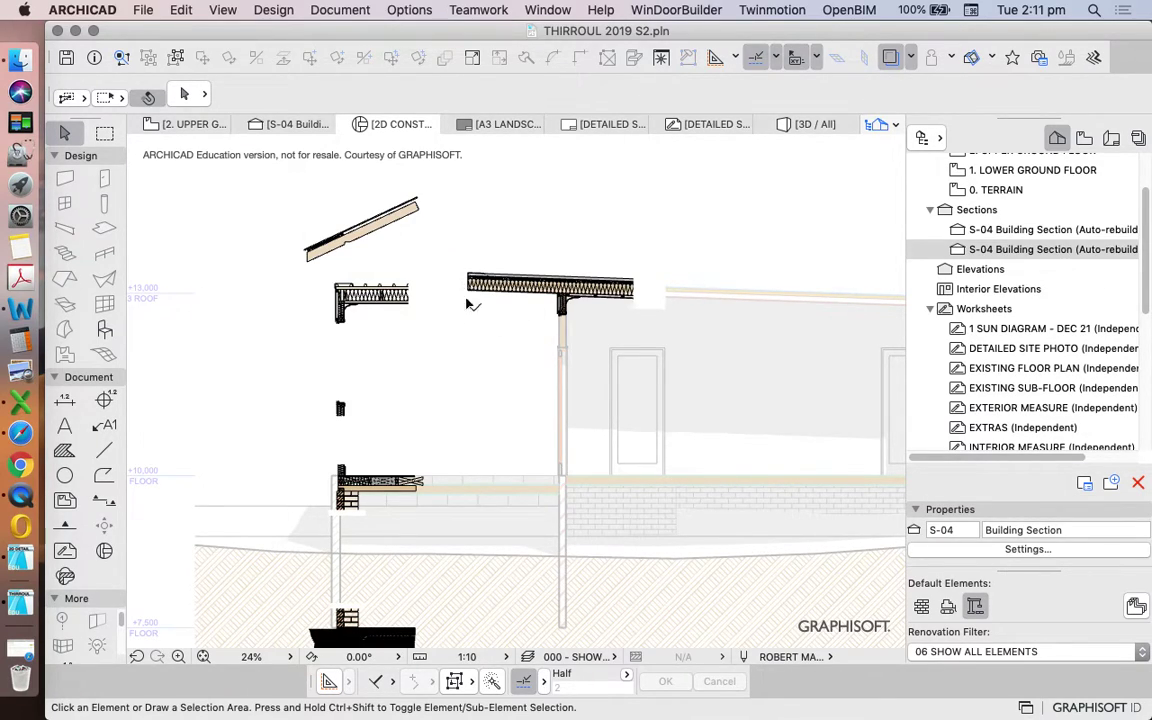
- Examine the far end of the traced section's roof and compare it with the pitched eave and gutter detail above the section
scroll(370, 267, down, 3)
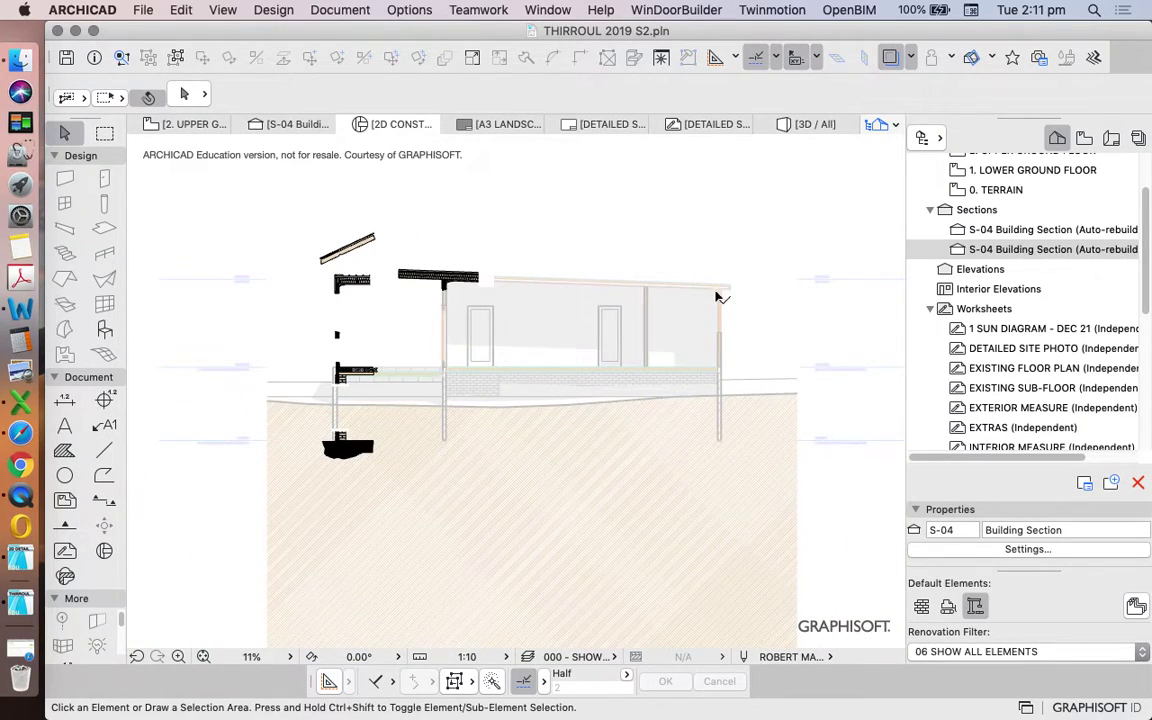
scroll(381, 289, up, 2)
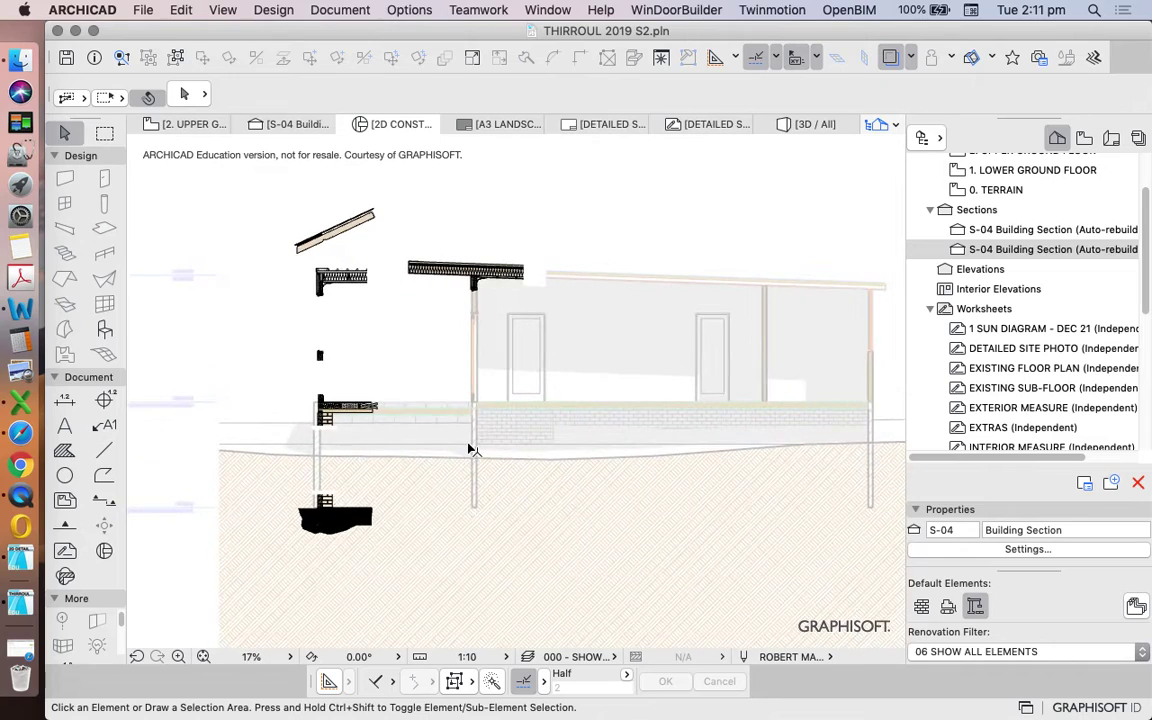
scroll(468, 444, down, 4)
scroll(467, 327, up, 4)
scroll(465, 328, up, 4)
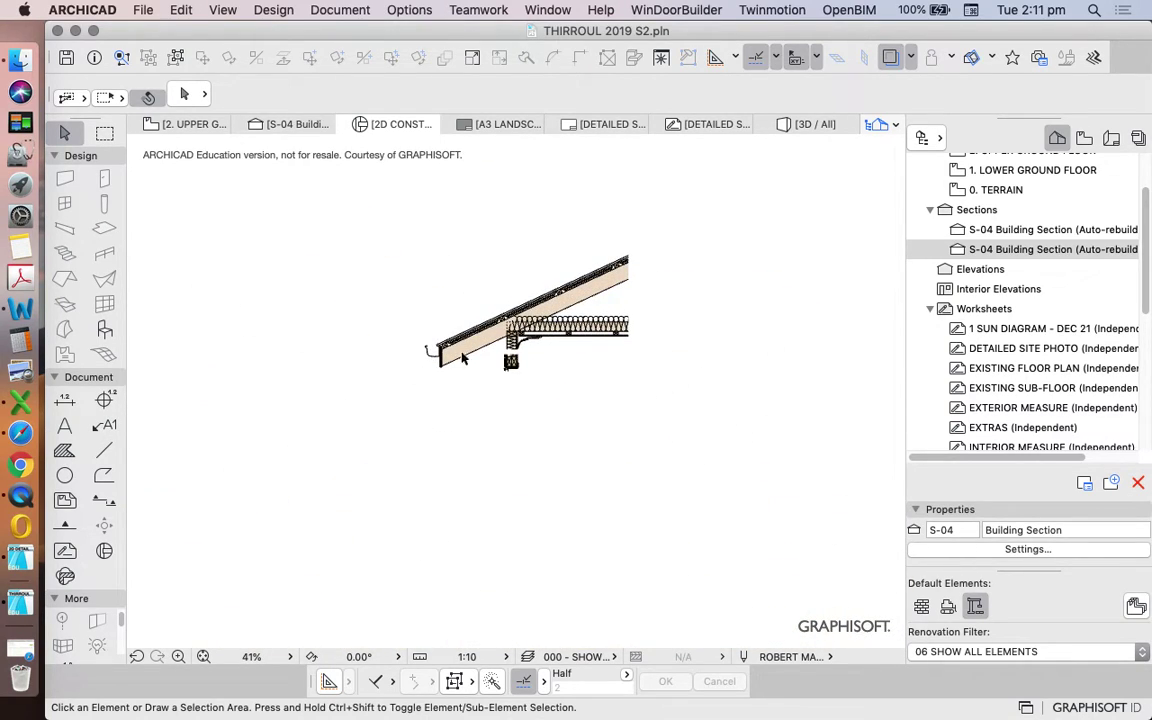
scroll(450, 350, down, 2)
scroll(460, 360, up, 4)
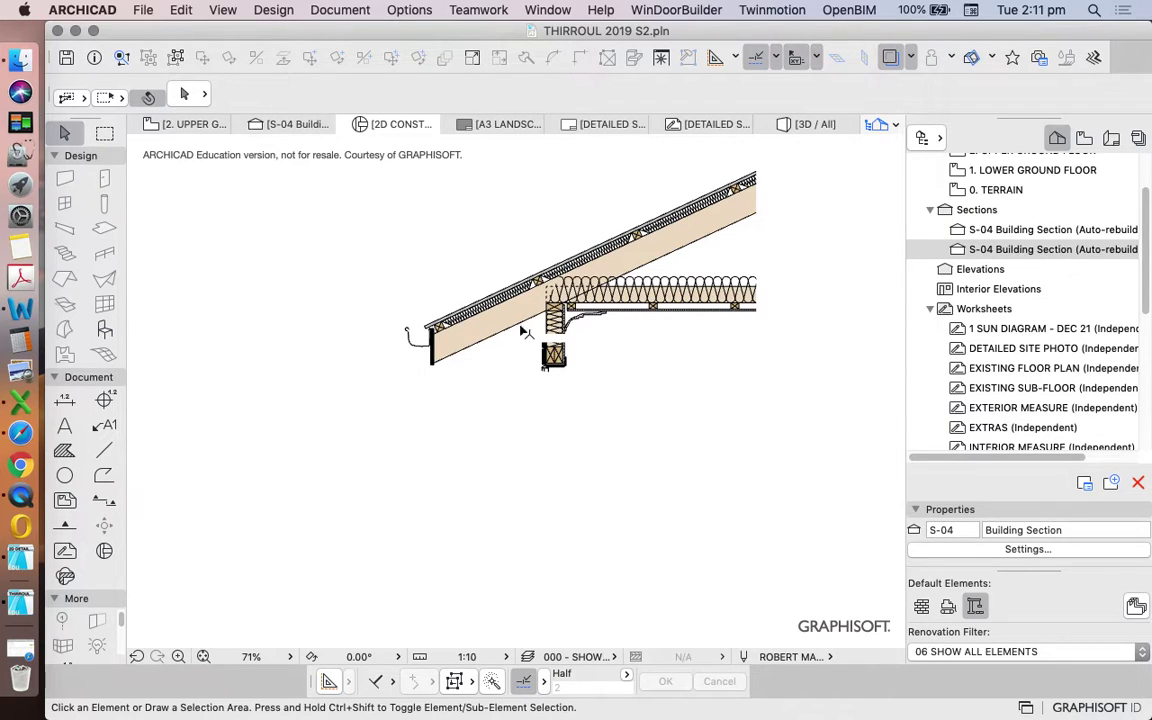
scroll(507, 289, down, 3)
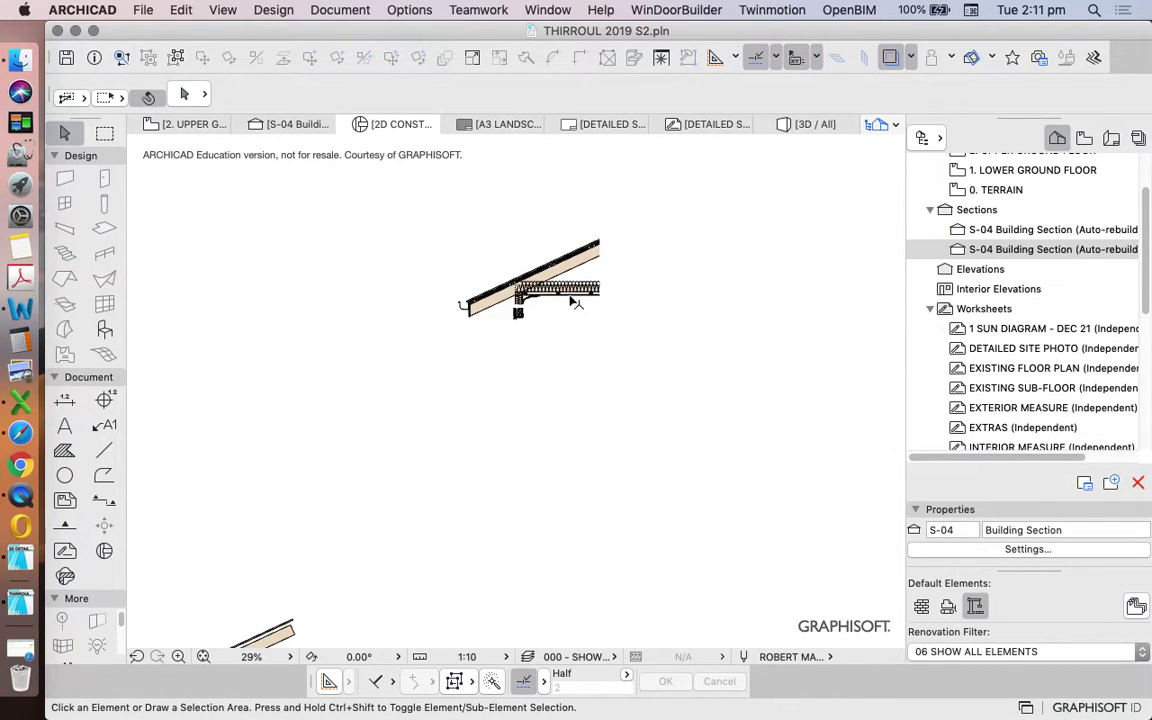
scroll(514, 249, down, 4)
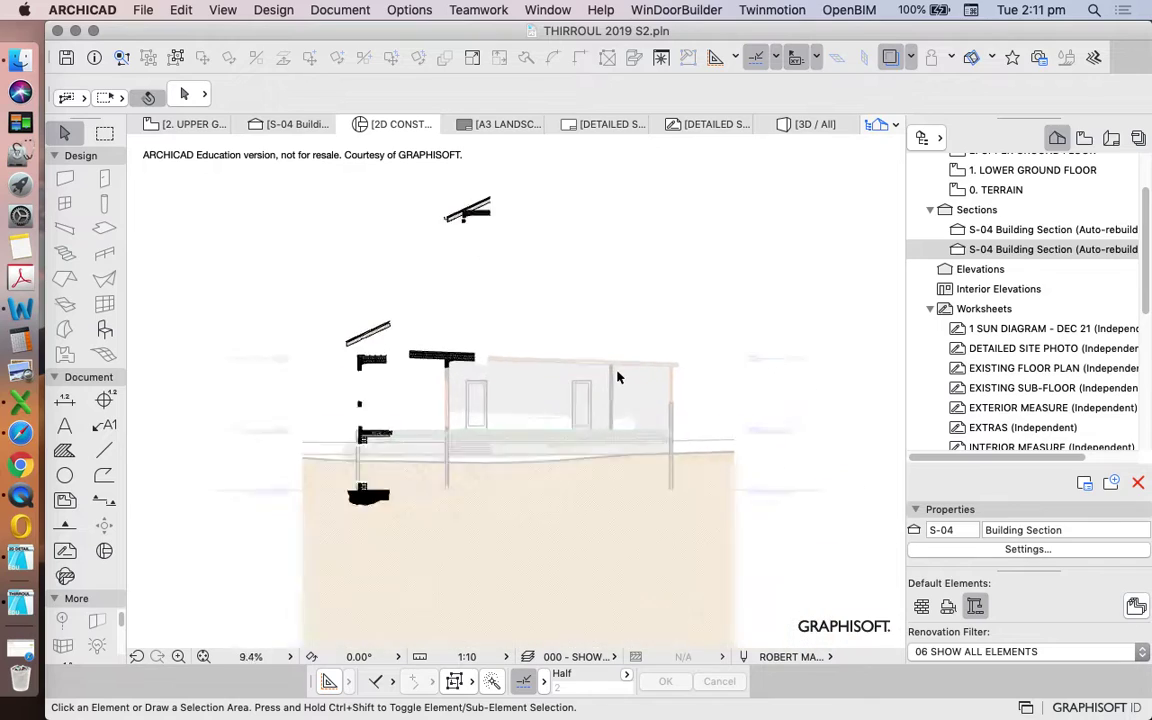
scroll(707, 355, up, 2)
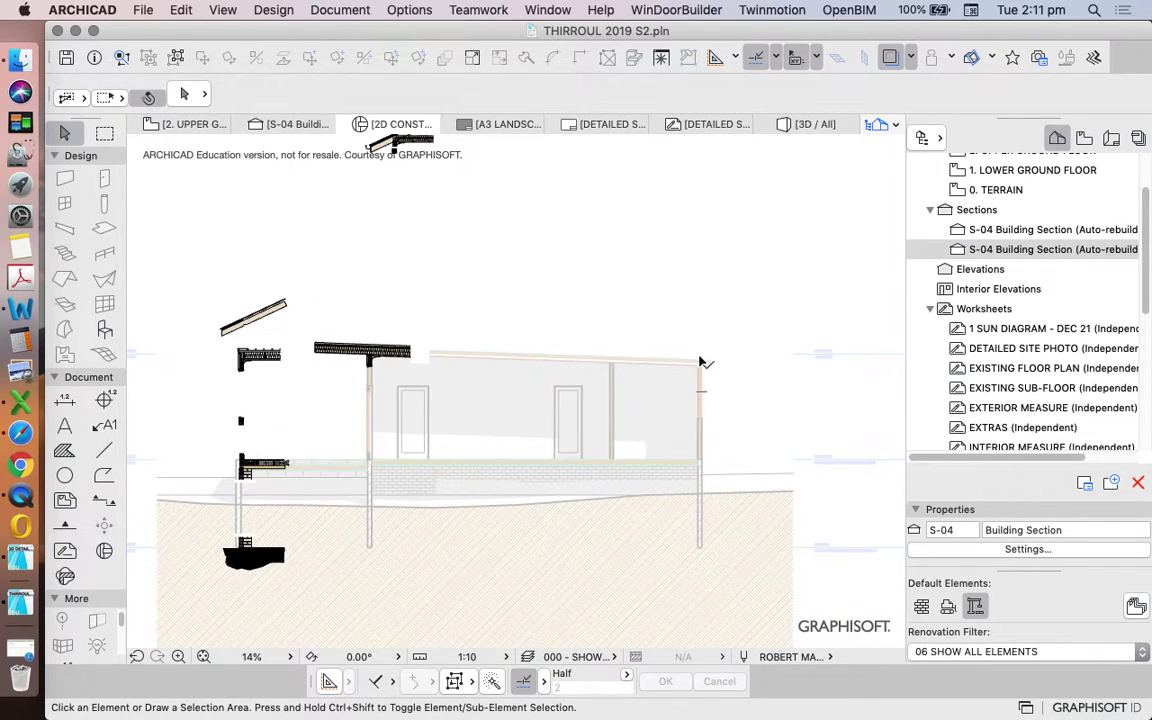